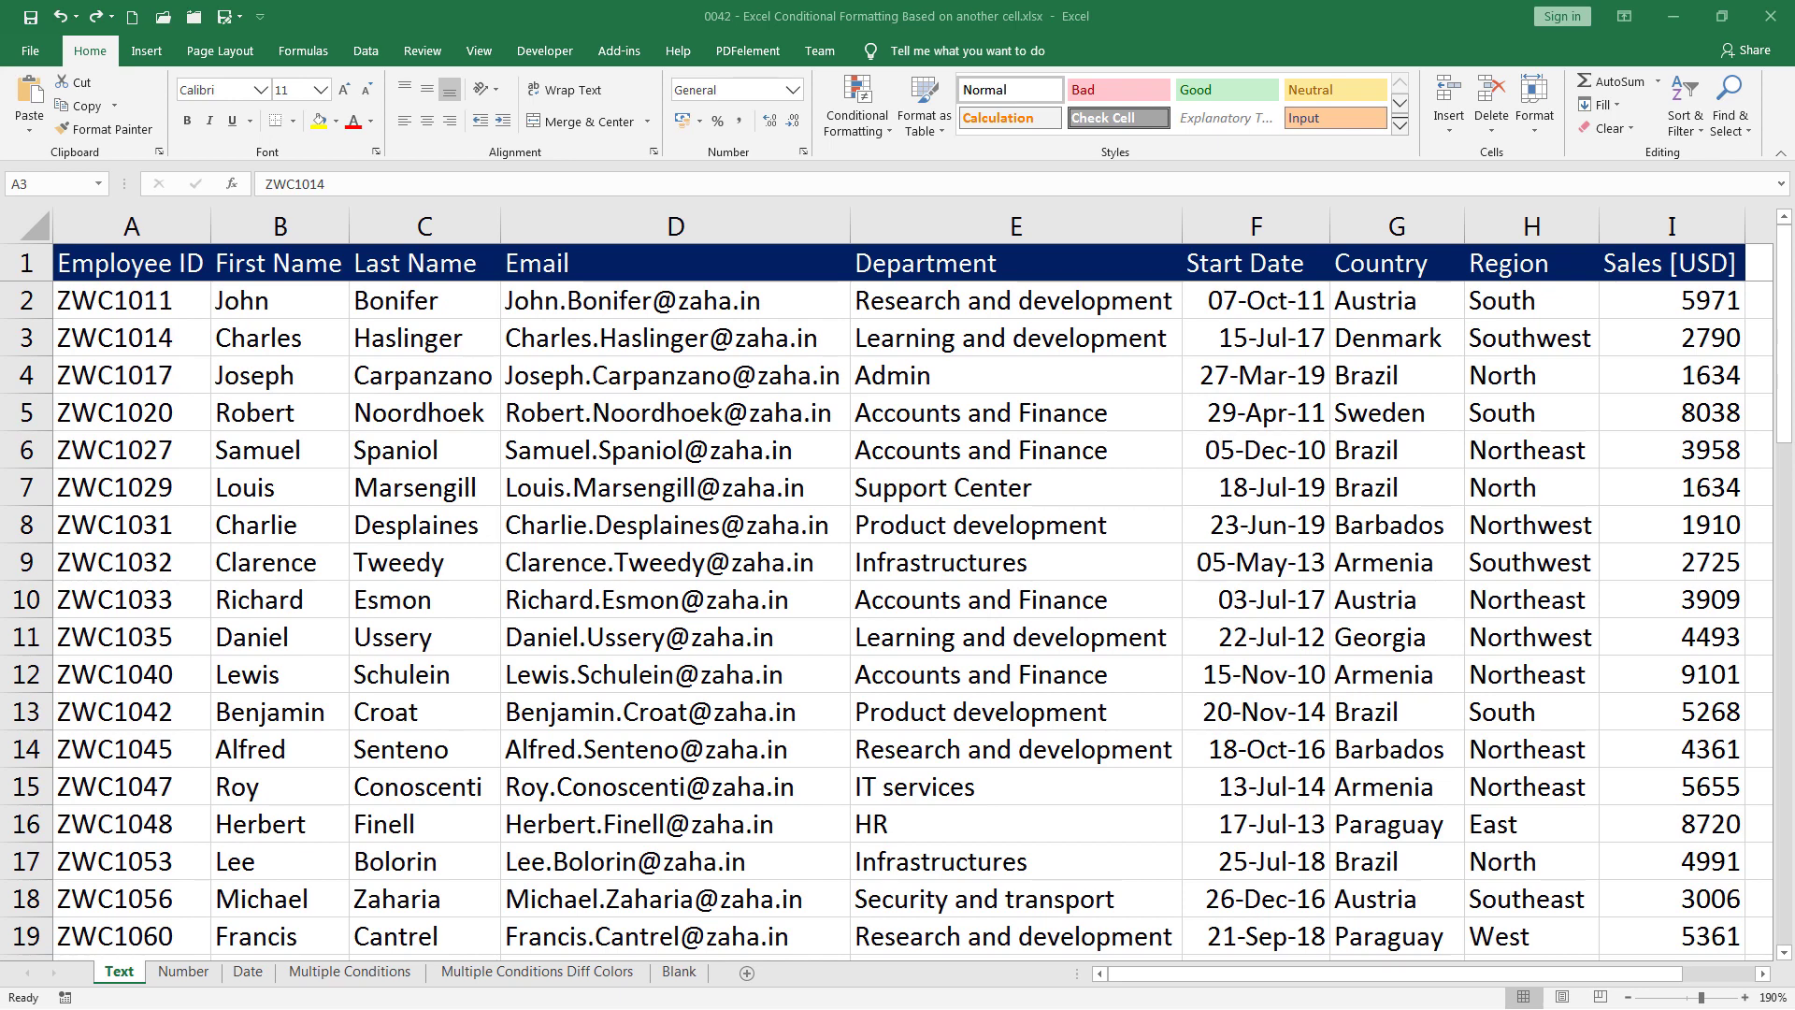
Try a Text That Contains rule highlighting "Admin" in the Department column with Light Red Fill with Dark Red Text
{"action": "key", "text": "alt+Tab"}
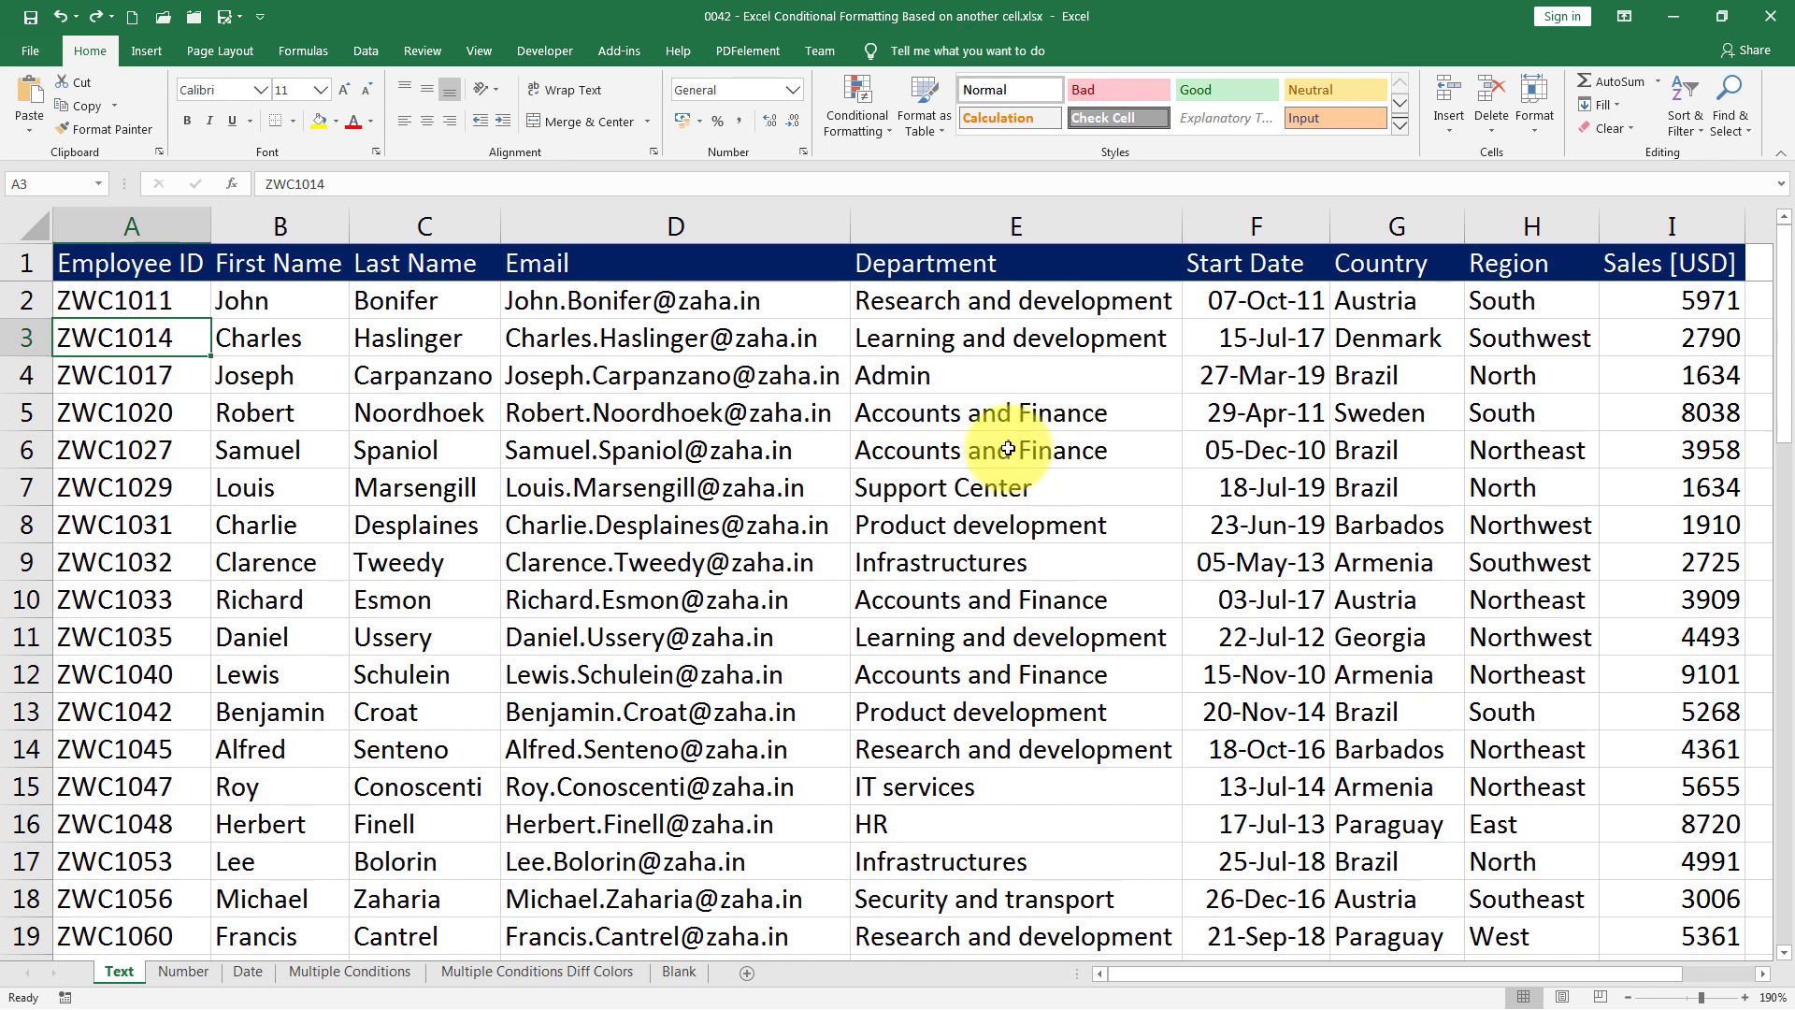
{"action": "left_click", "coordinate": [1016, 384]}
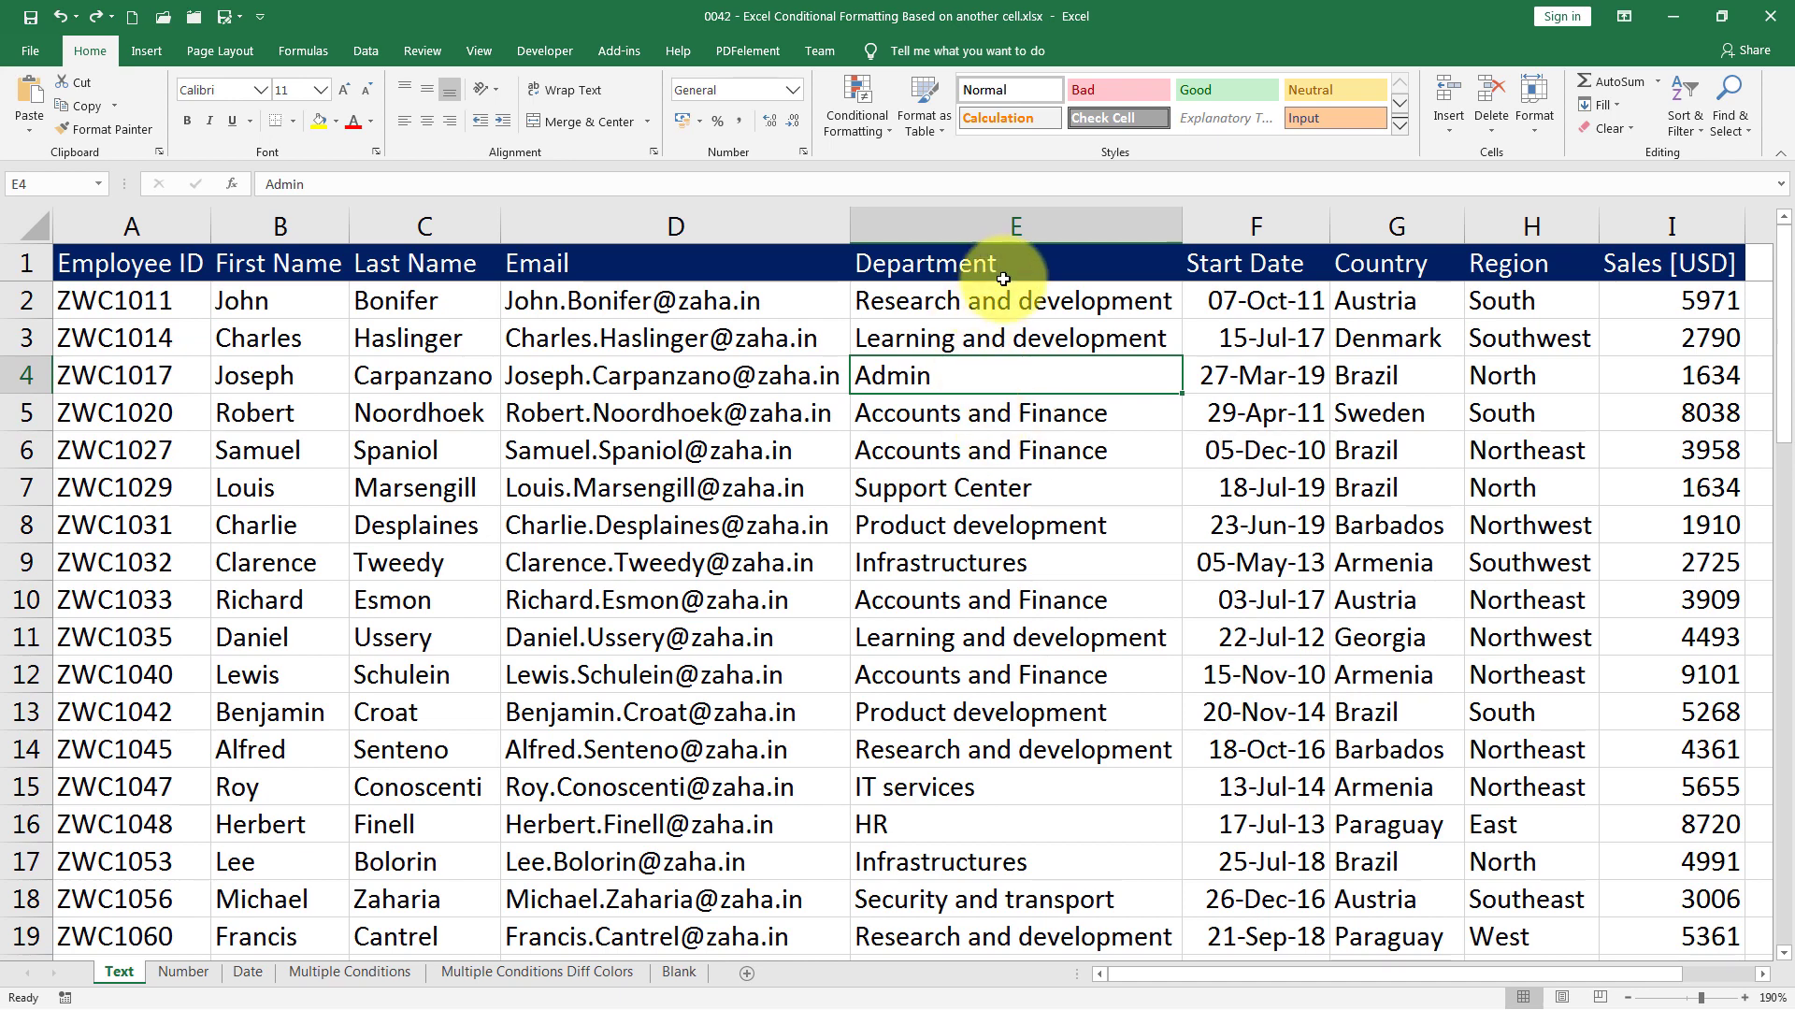
{"action": "left_click", "coordinate": [1028, 233]}
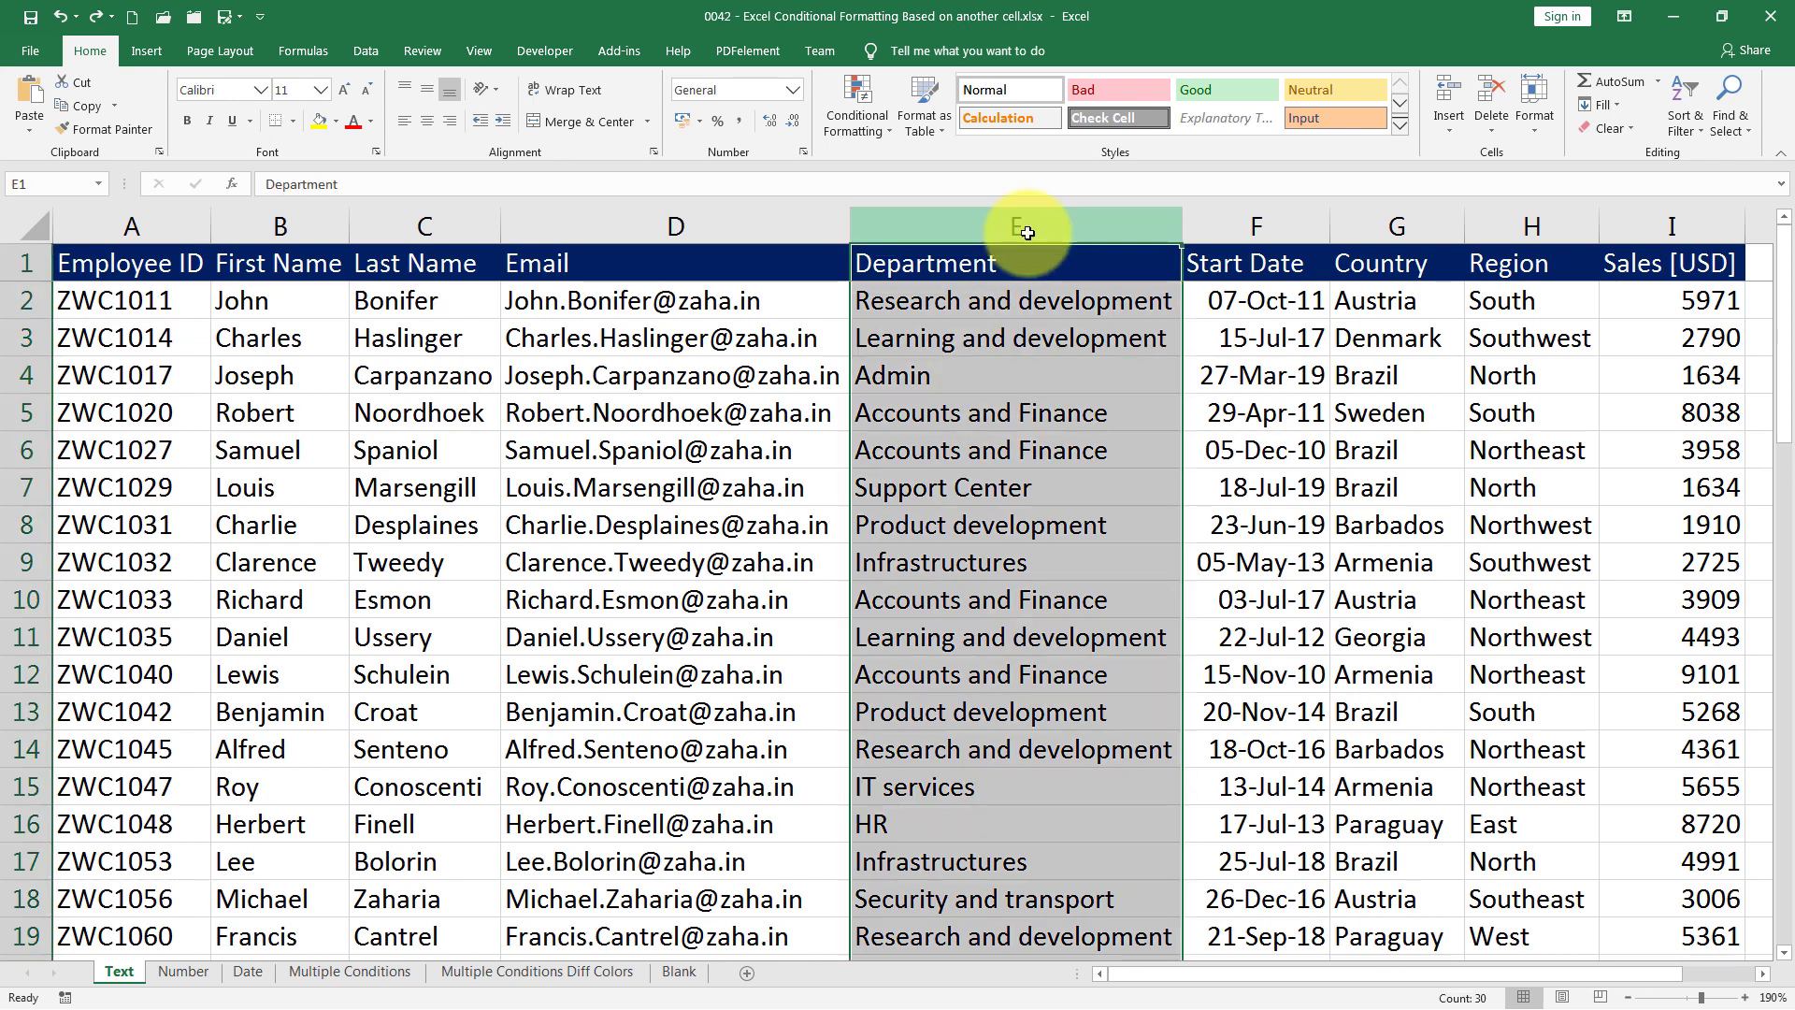
{"action": "left_click", "coordinate": [866, 132]}
{"action": "mouse_move", "coordinate": [889, 166]}
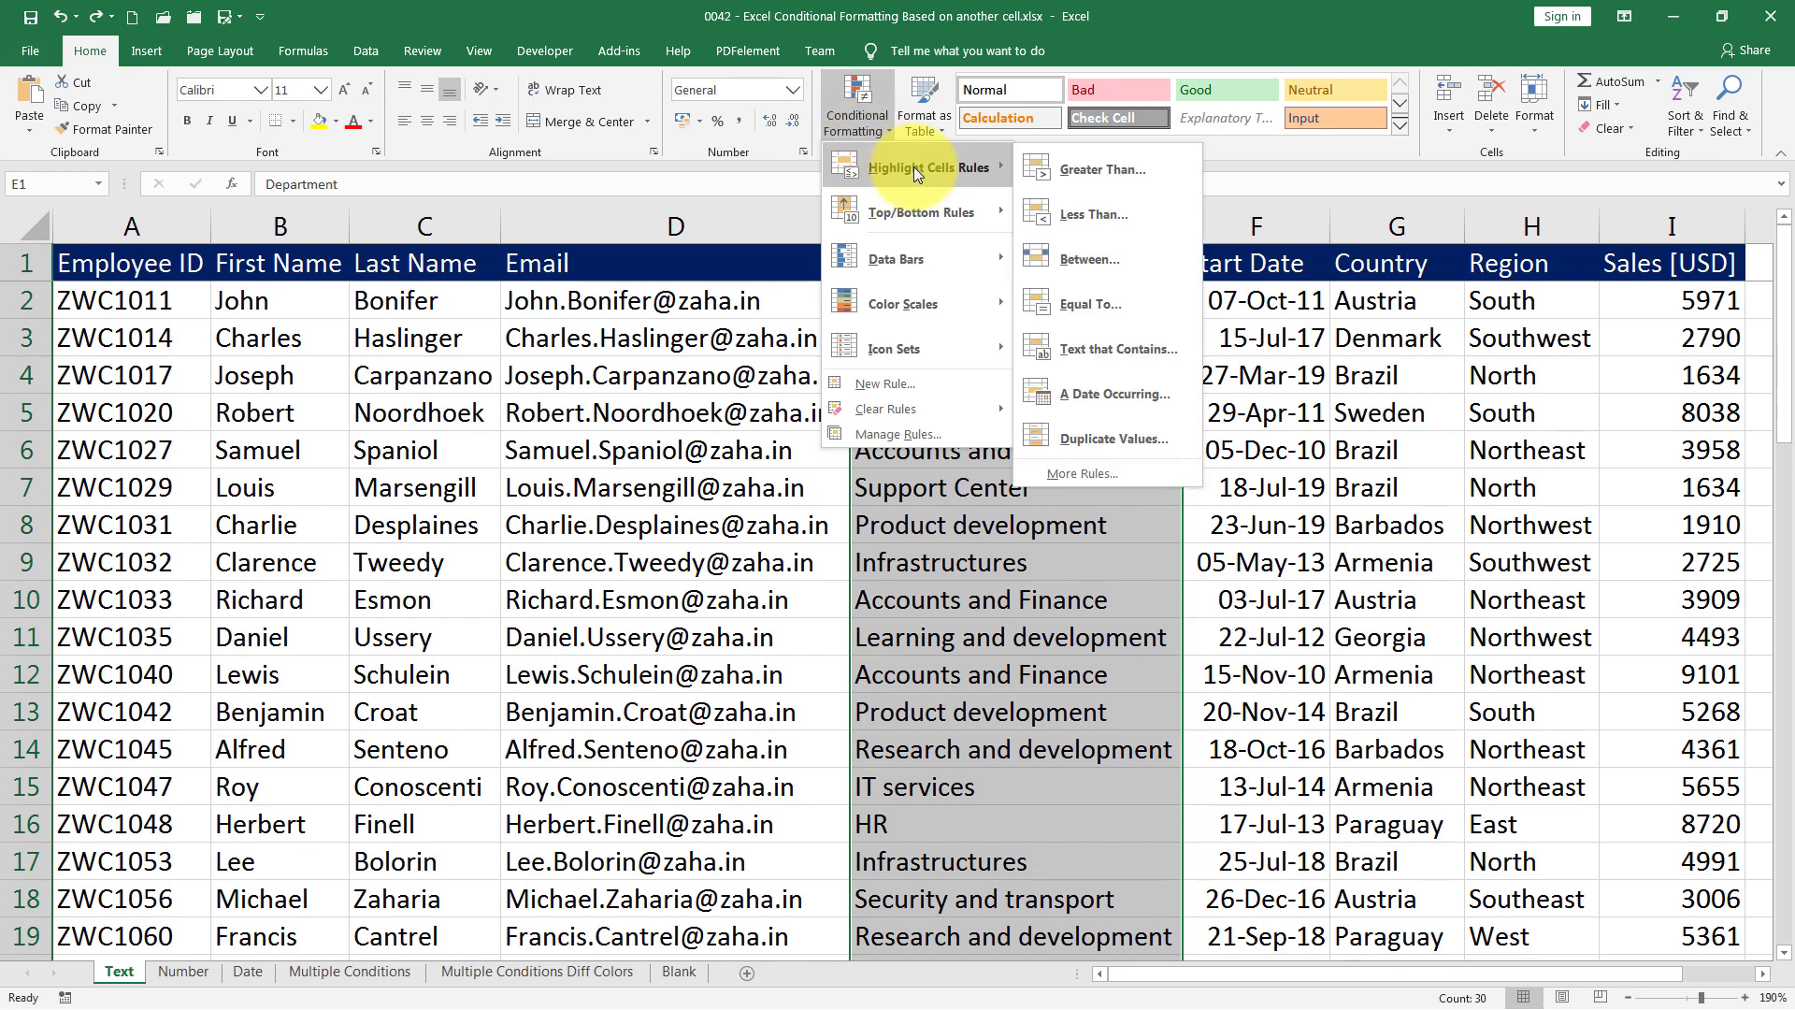
{"action": "left_click", "coordinate": [1118, 348]}
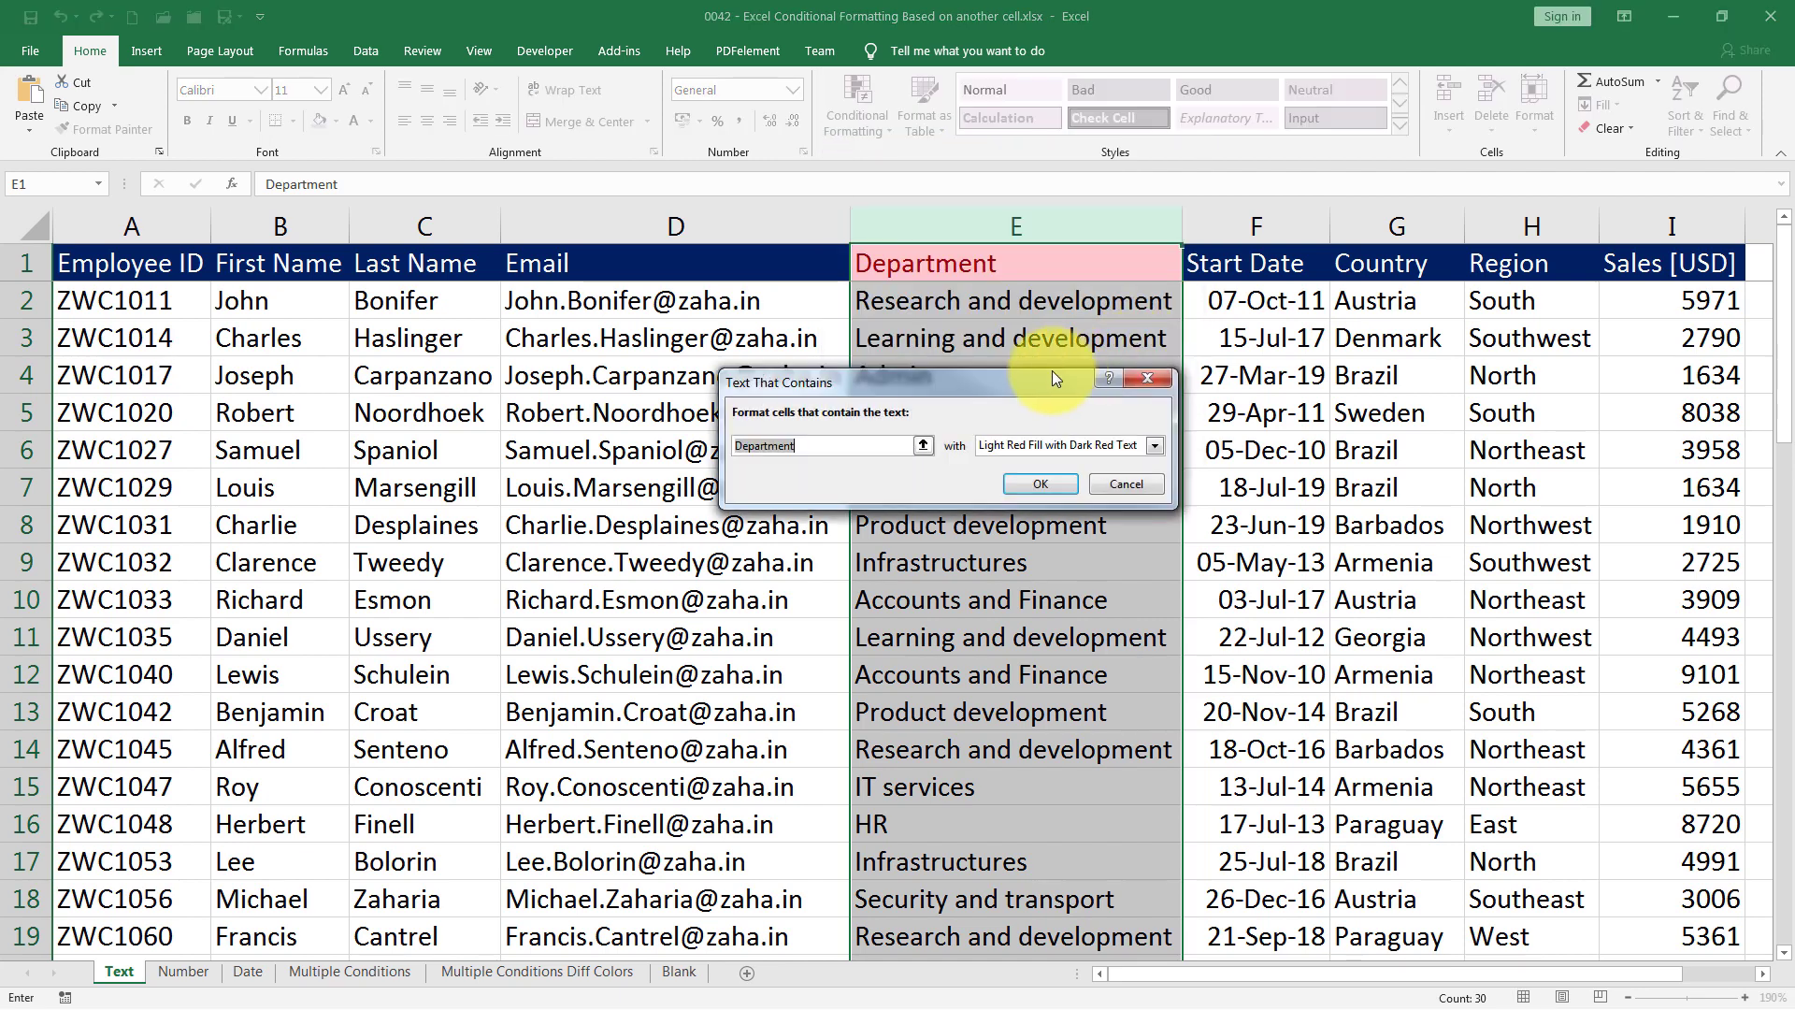
{"action": "type", "text": "Admin"}
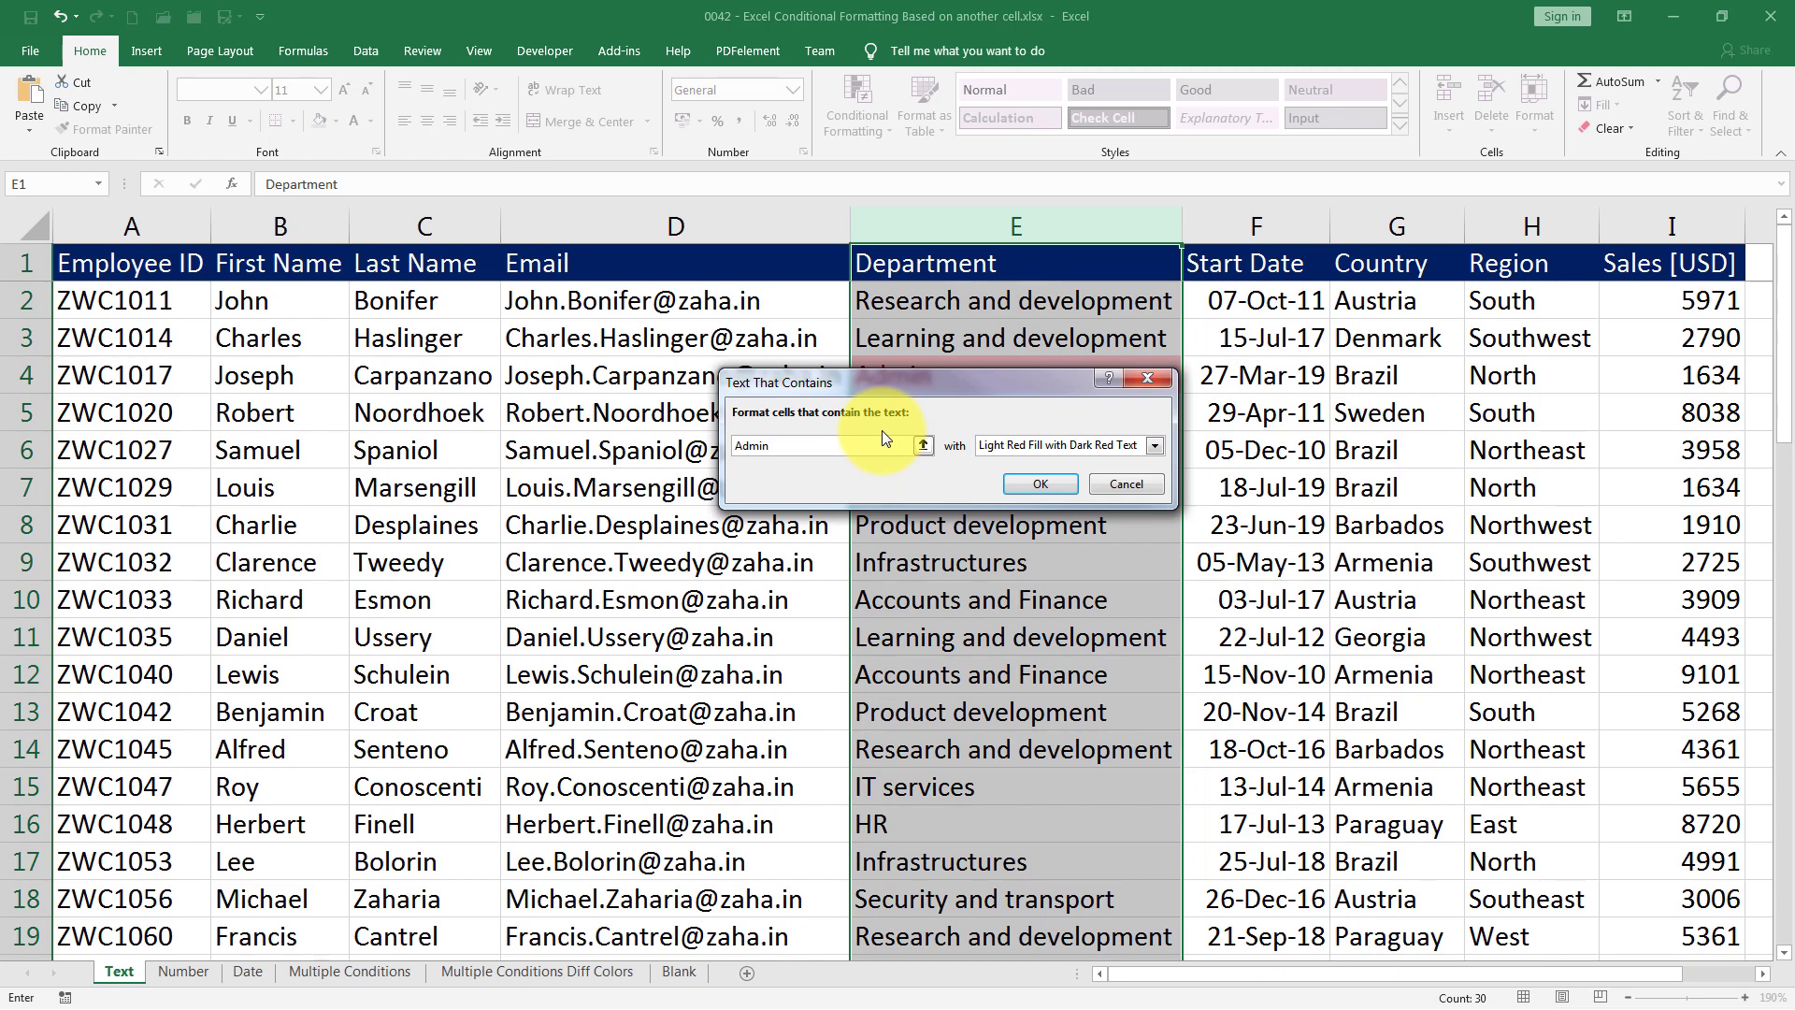
{"action": "left_click_drag", "start_coordinate": [890, 385], "coordinate": [1428, 390]}
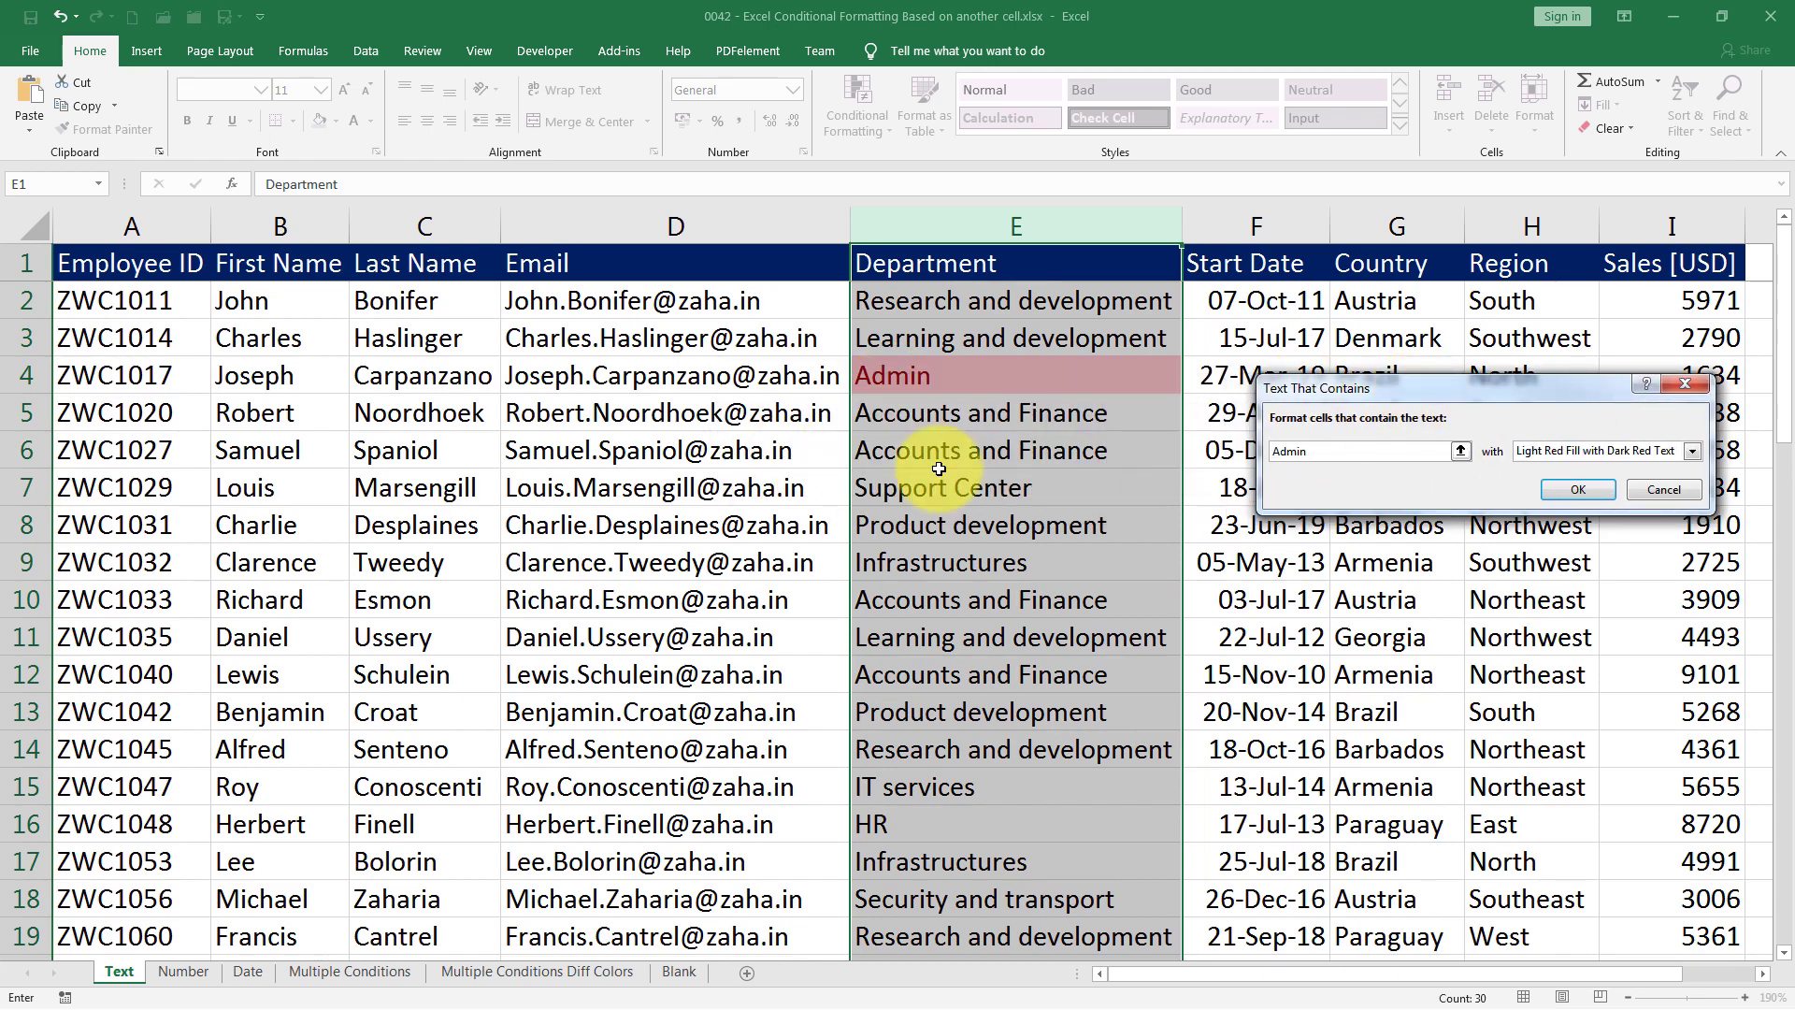
{"action": "scroll", "coordinate": [939, 473], "scroll_direction": "down", "scroll_amount": 2}
{"action": "scroll", "coordinate": [938, 473], "scroll_direction": "down", "scroll_amount": 4}
{"action": "scroll", "coordinate": [934, 461], "scroll_direction": "up", "scroll_amount": 6}
{"action": "left_click", "coordinate": [1656, 491]}
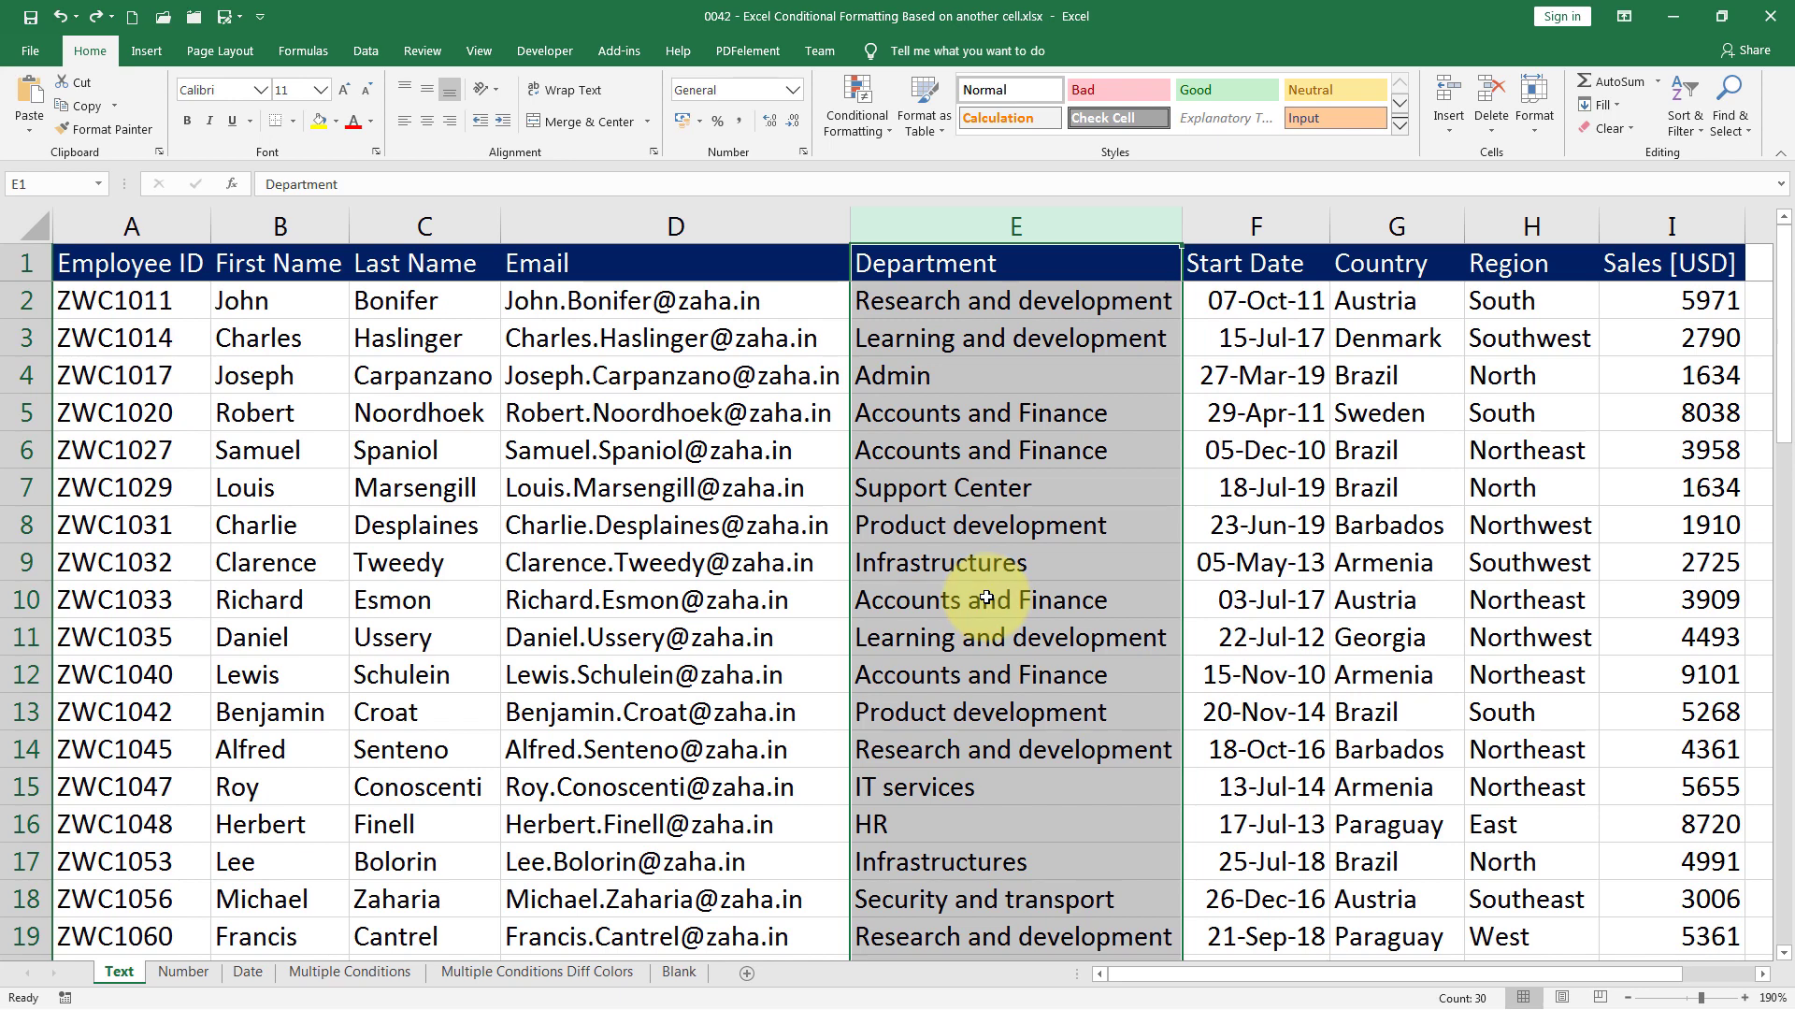
{"action": "left_click", "coordinate": [986, 597]}
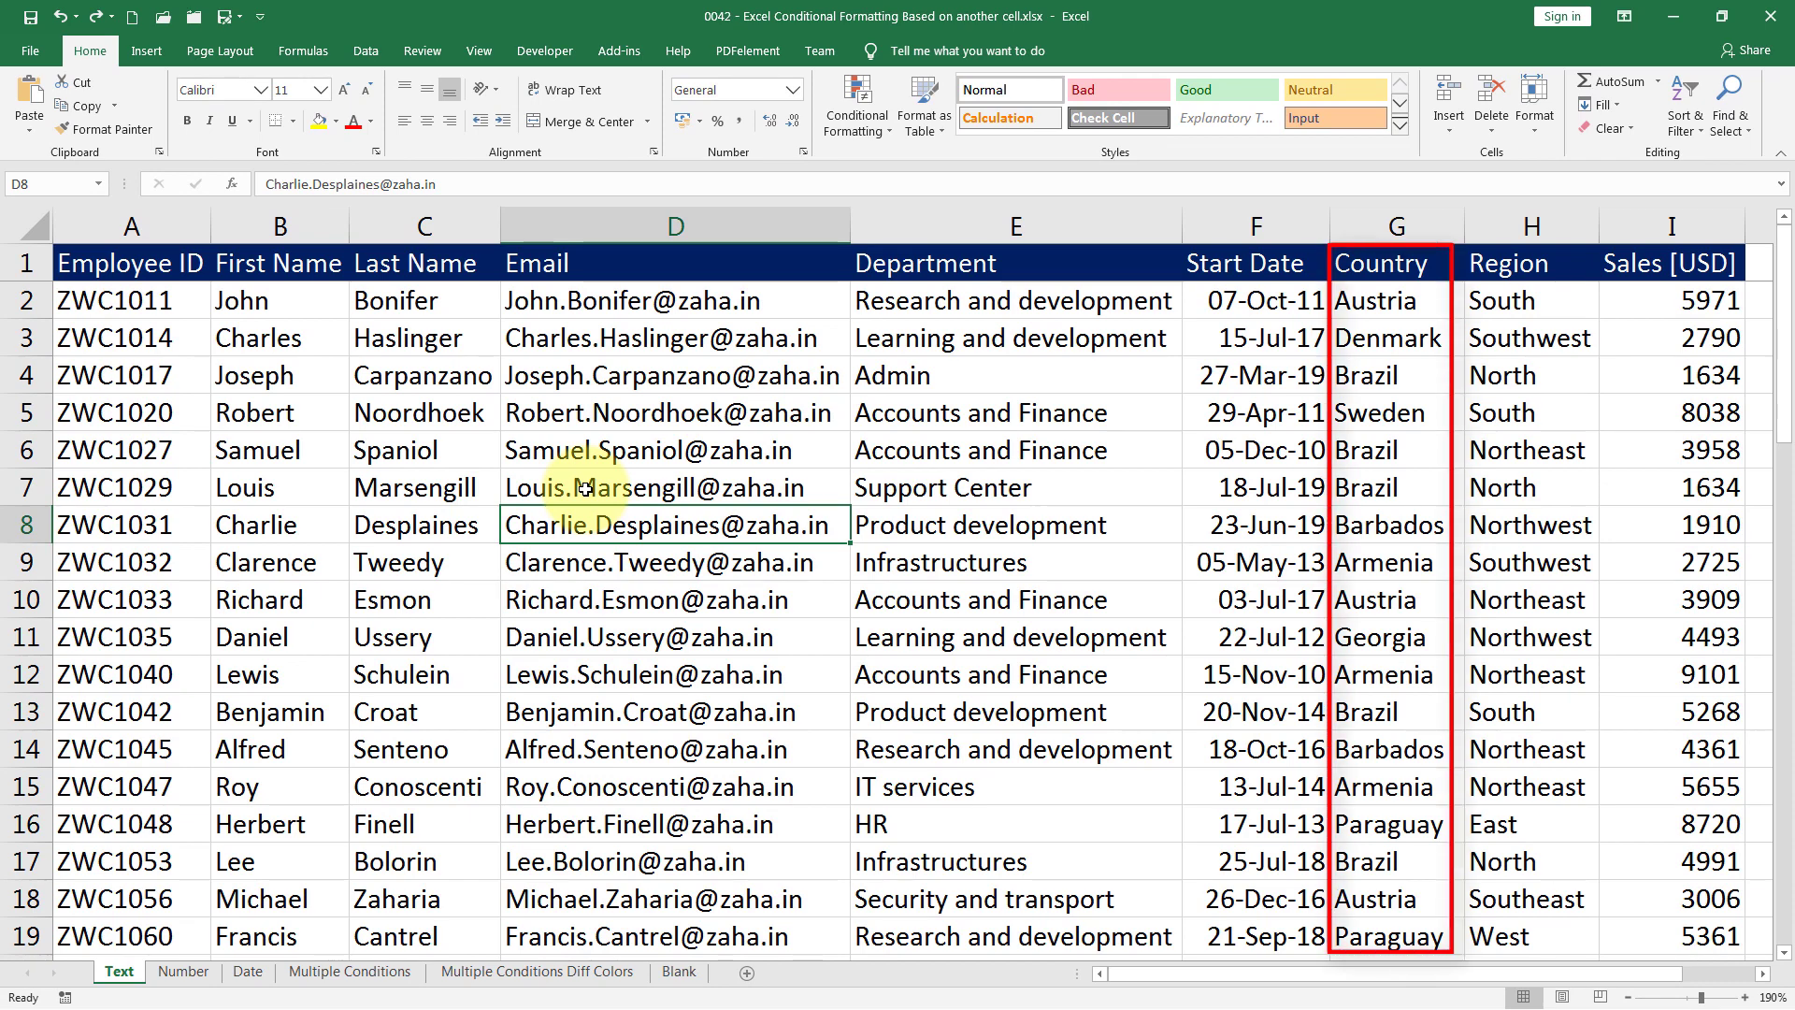
Start a formula-based conditional formatting rule for columns A to I with the formula =$G1="Brazil"
{"action": "left_click_drag", "start_coordinate": [132, 228], "coordinate": [1664, 261]}
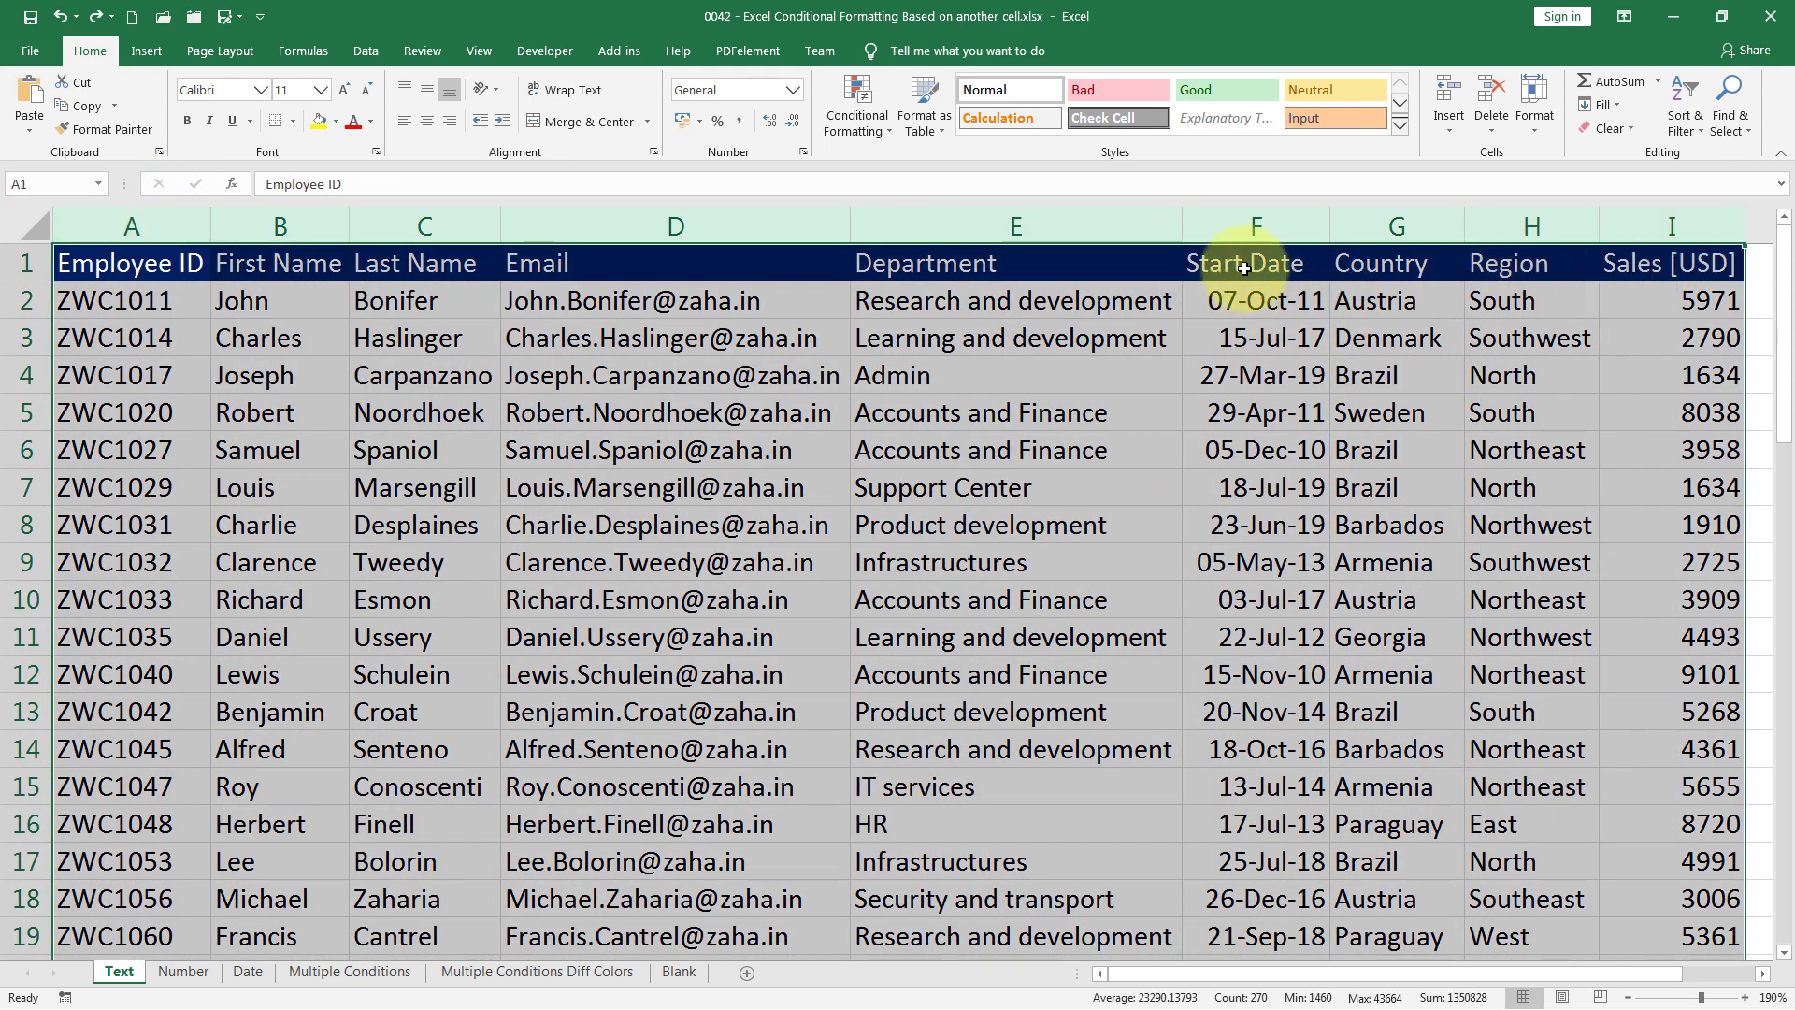
{"action": "left_click", "coordinate": [849, 131]}
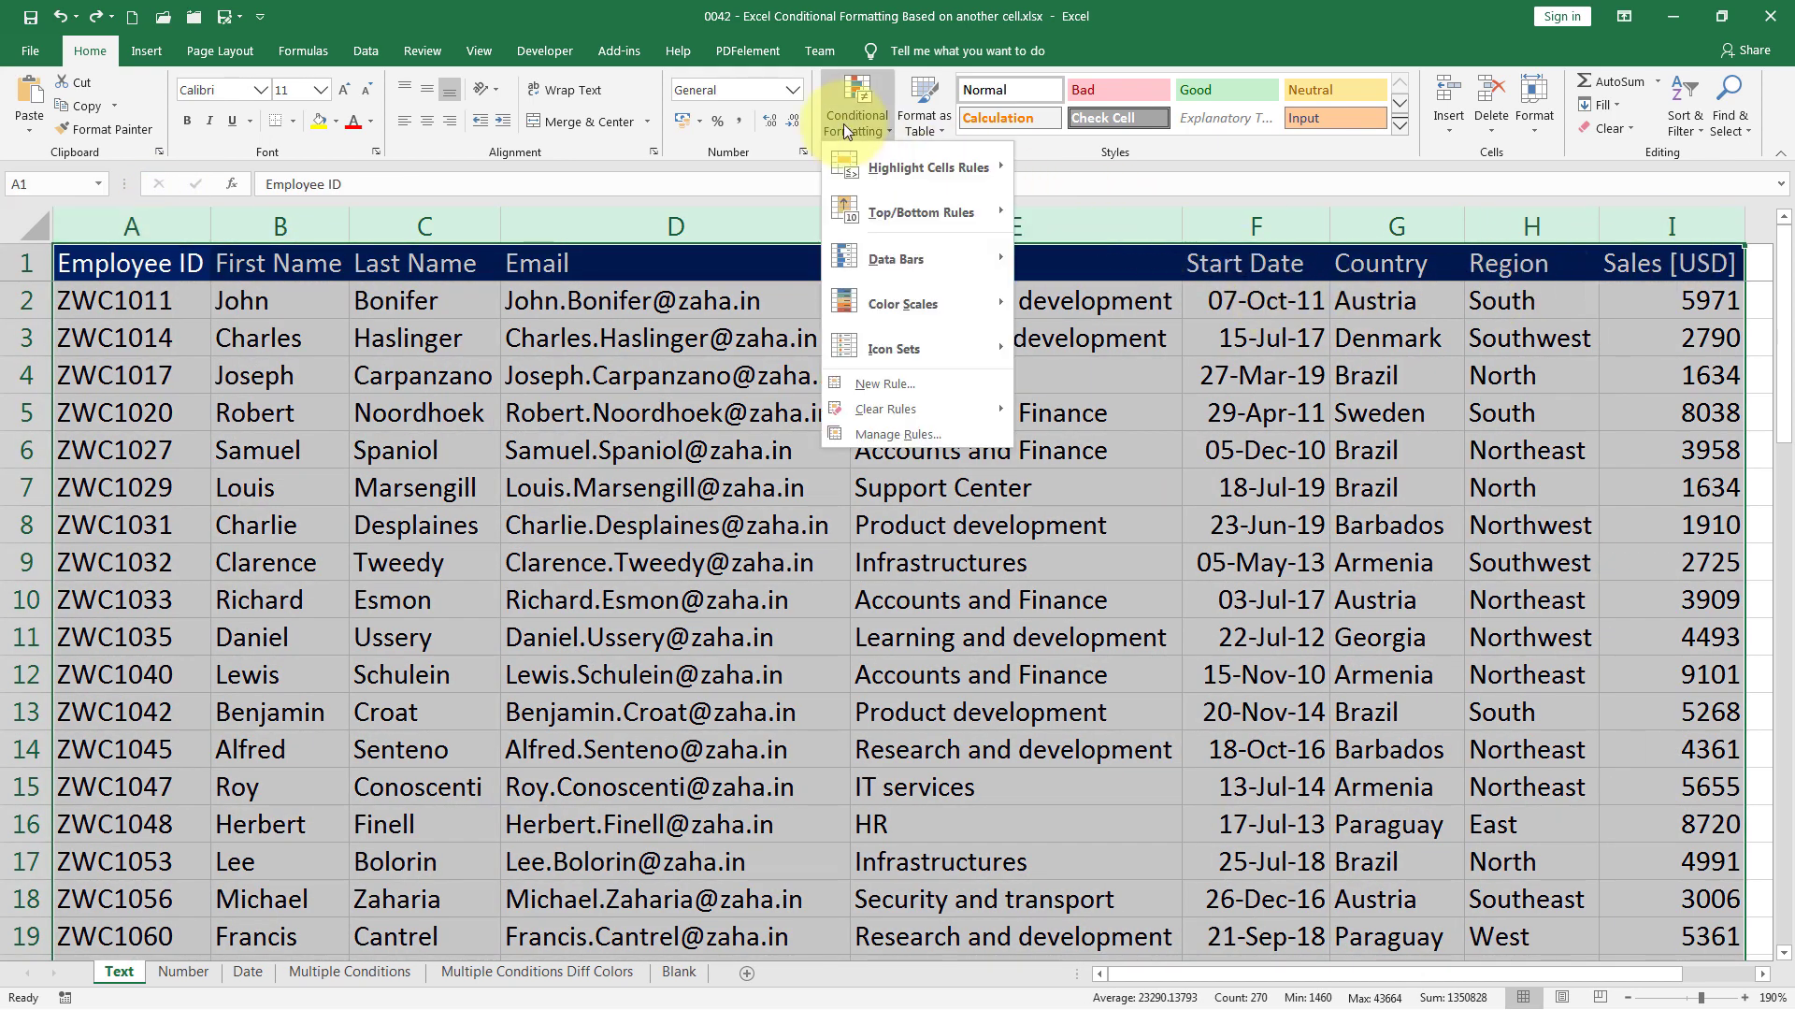
{"action": "left_click", "coordinate": [862, 385]}
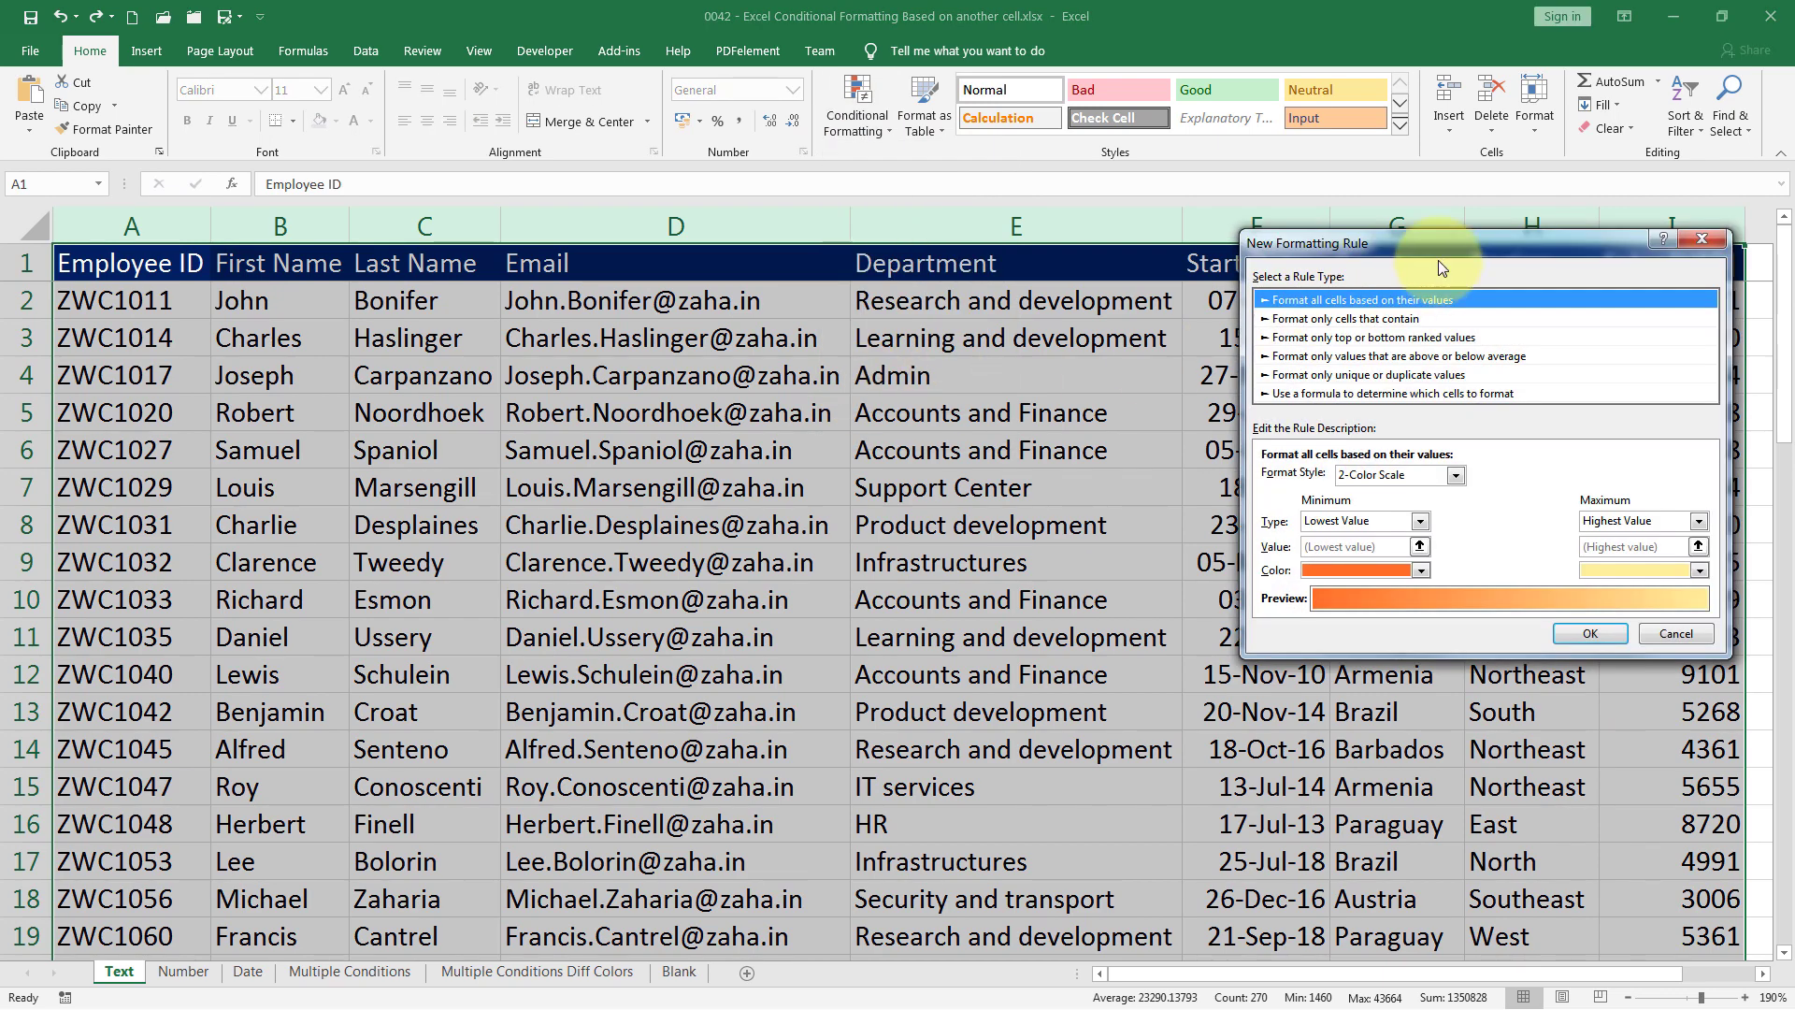
{"action": "left_click", "coordinate": [1353, 398]}
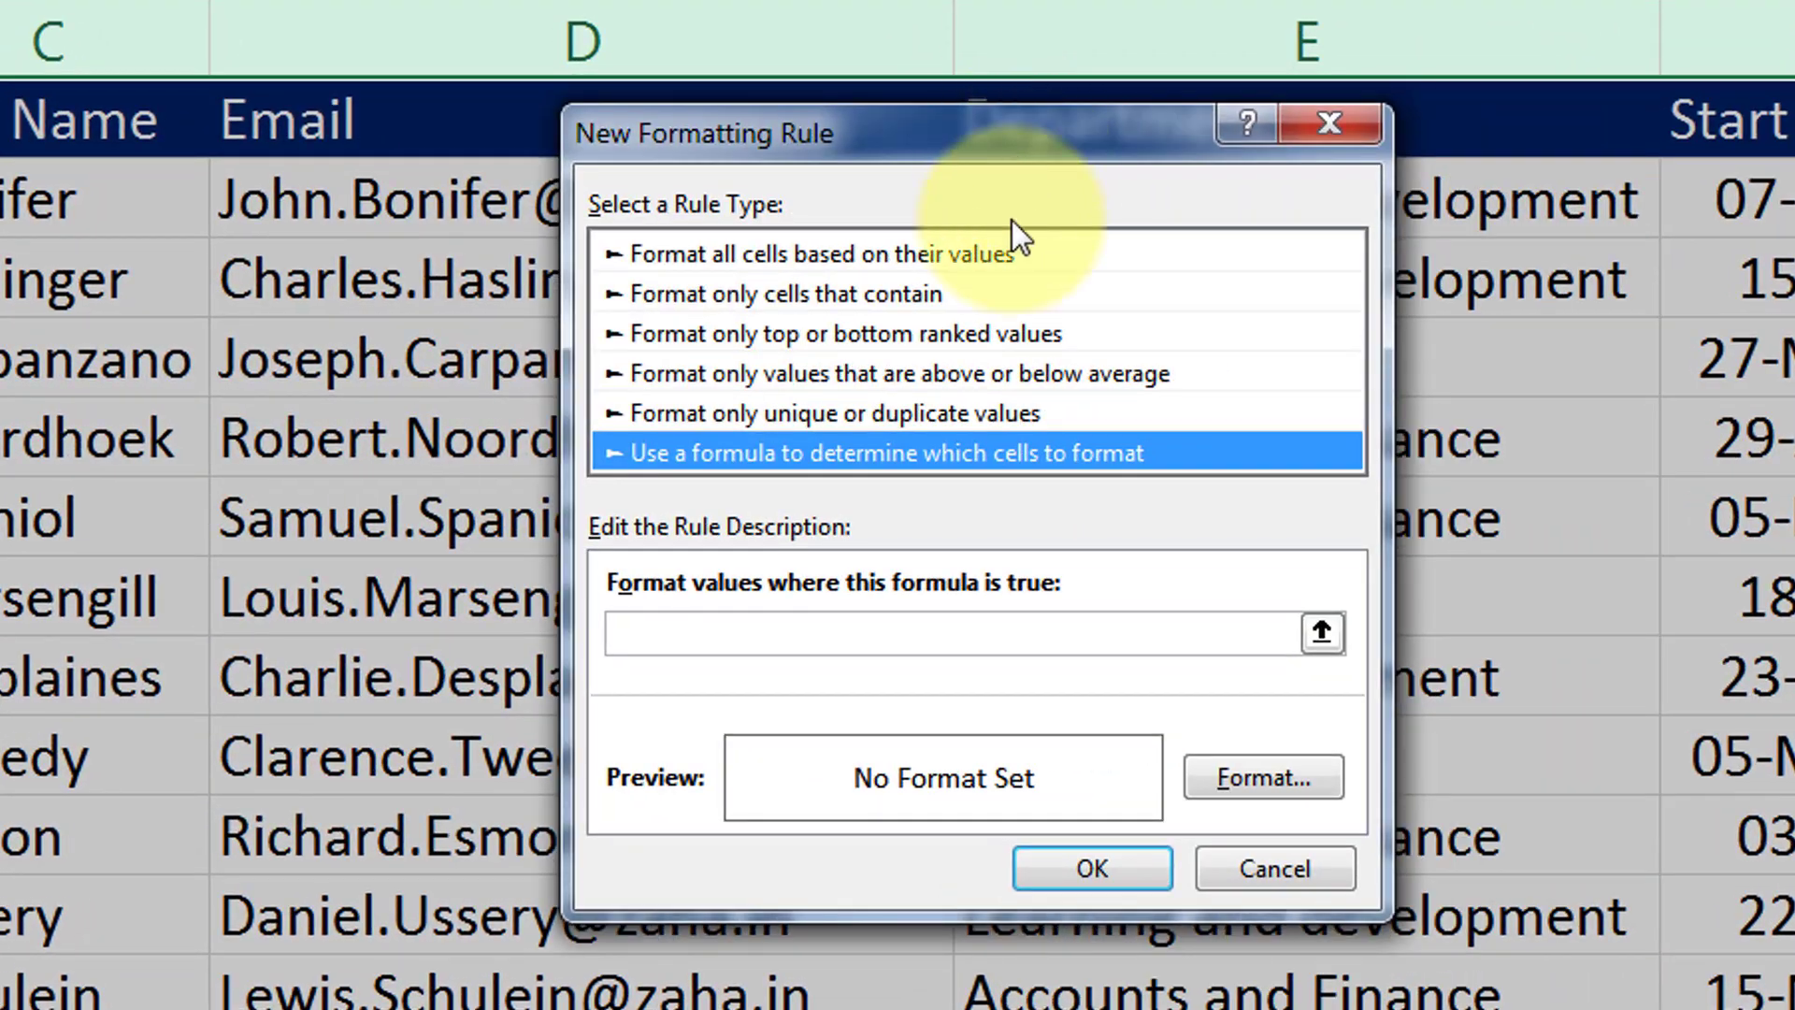
{"action": "left_click", "coordinate": [1637, 510]}
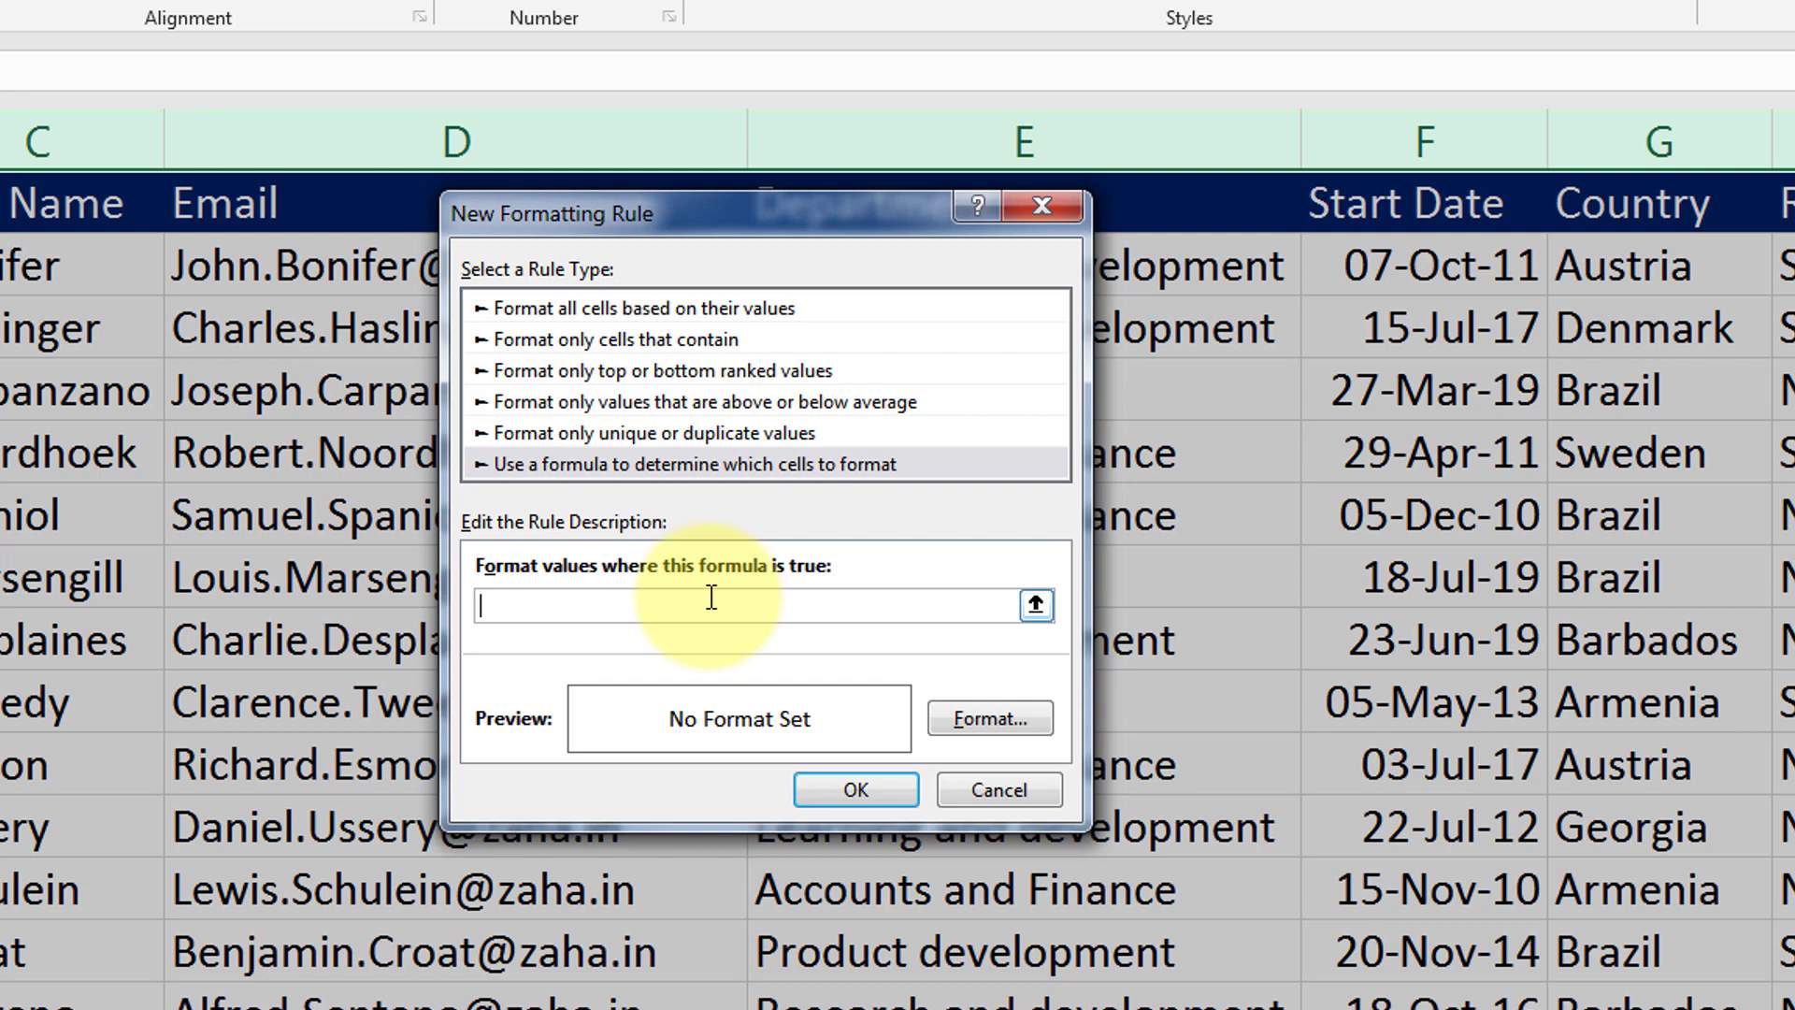
{"action": "type", "text": "=$"}
{"action": "type", "text": "G1"}
{"action": "type", "text": "=\"Brazl"}
{"action": "type", "text": "l"}
Give the Brazil rule a standard blue fill with white font colour and apply it to the table
{"action": "left_click", "coordinate": [1034, 721]}
{"action": "left_click_drag", "start_coordinate": [1651, 15], "coordinate": [598, 114]}
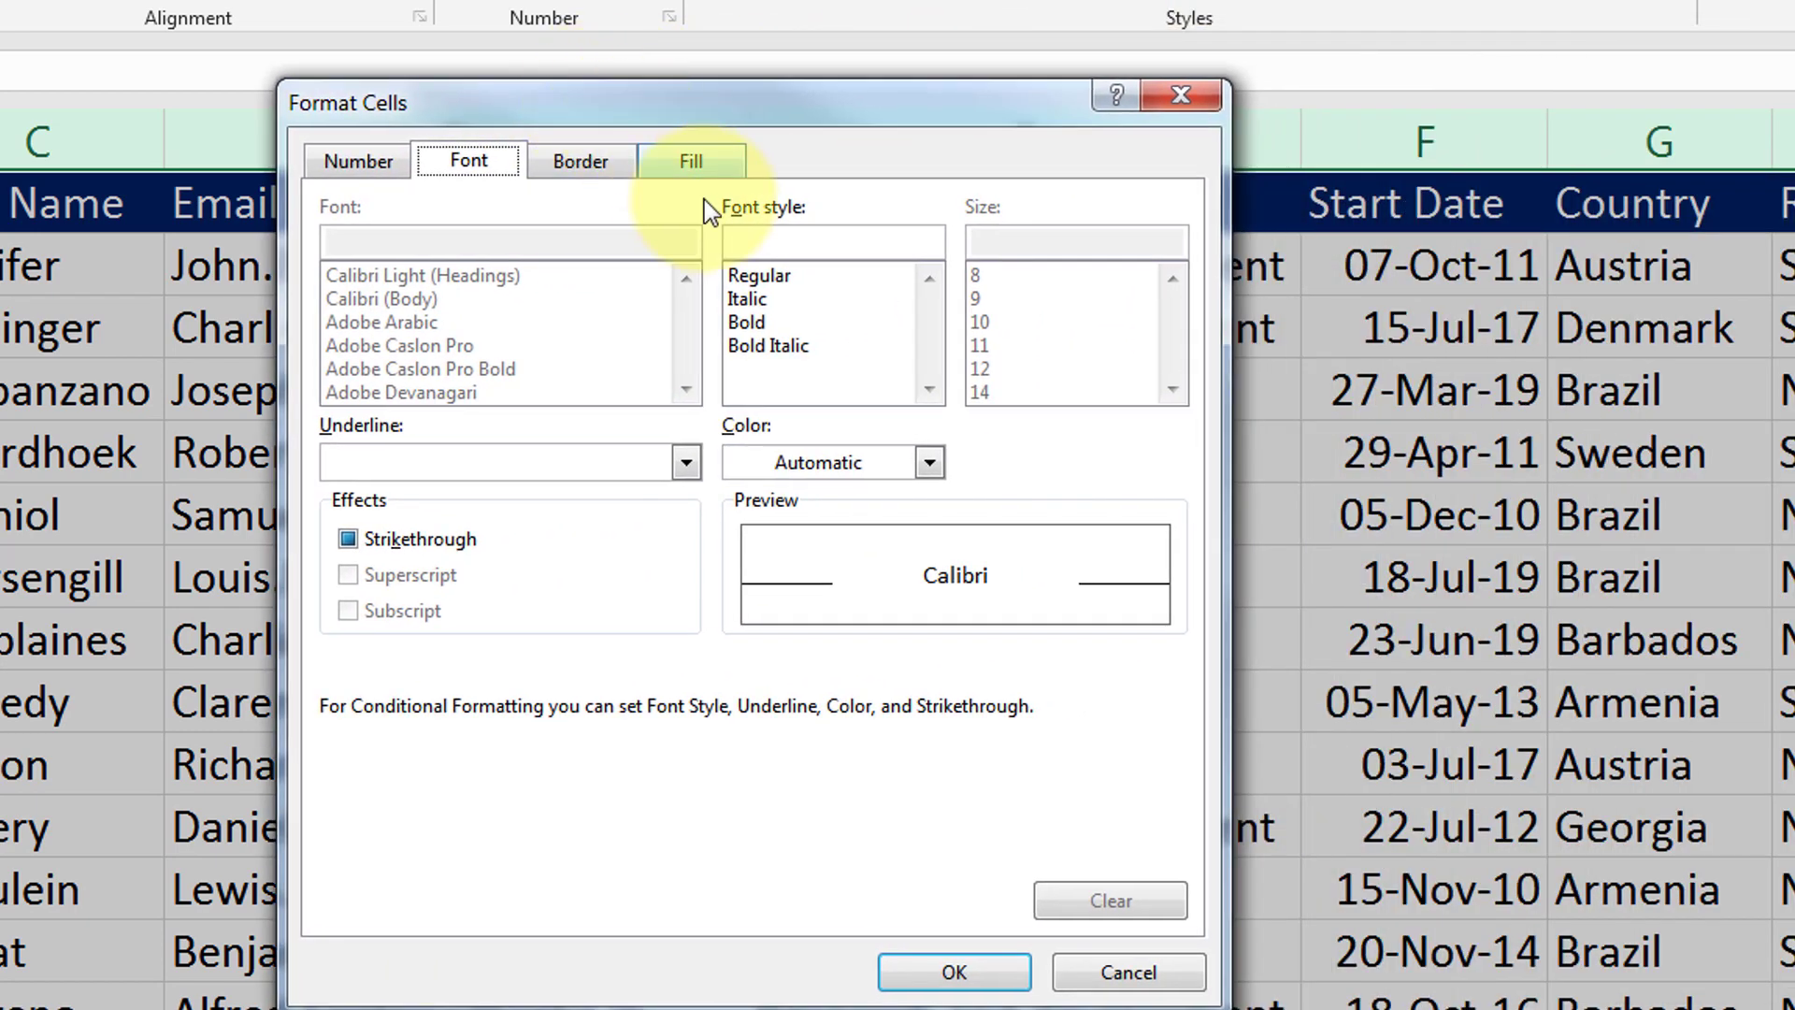
{"action": "left_click", "coordinate": [692, 178]}
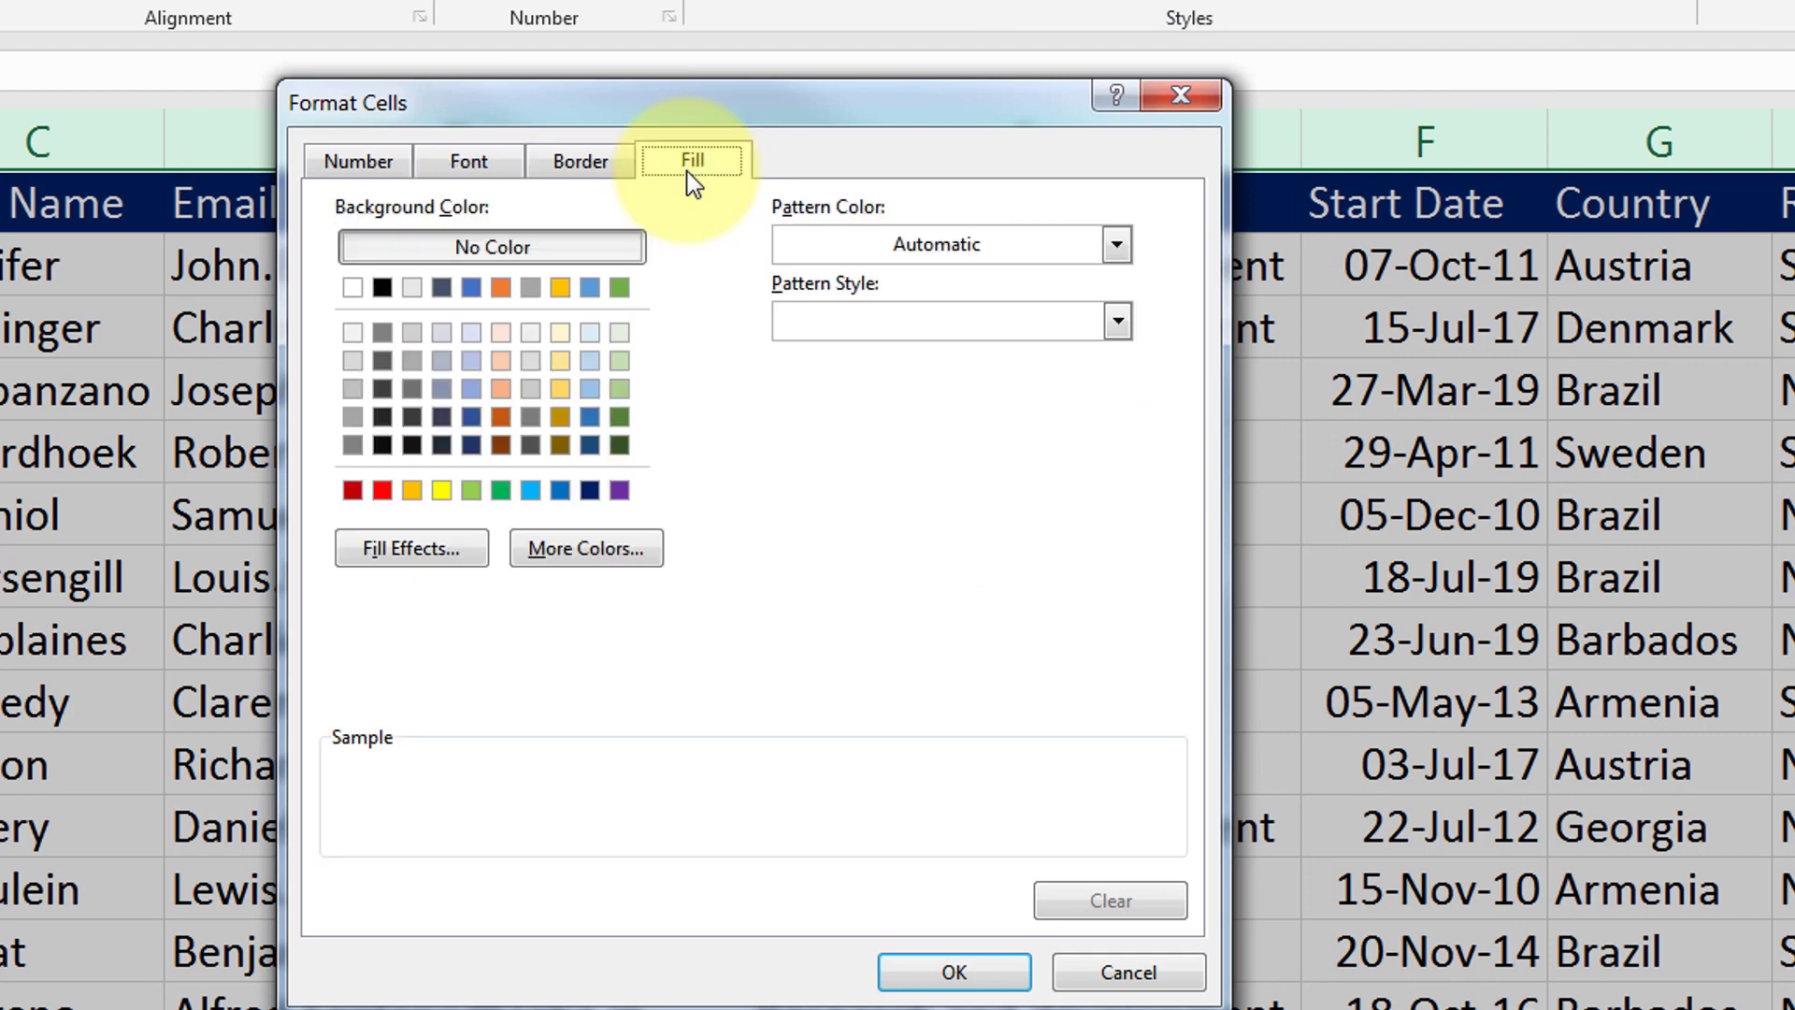
{"action": "left_click", "coordinate": [559, 490]}
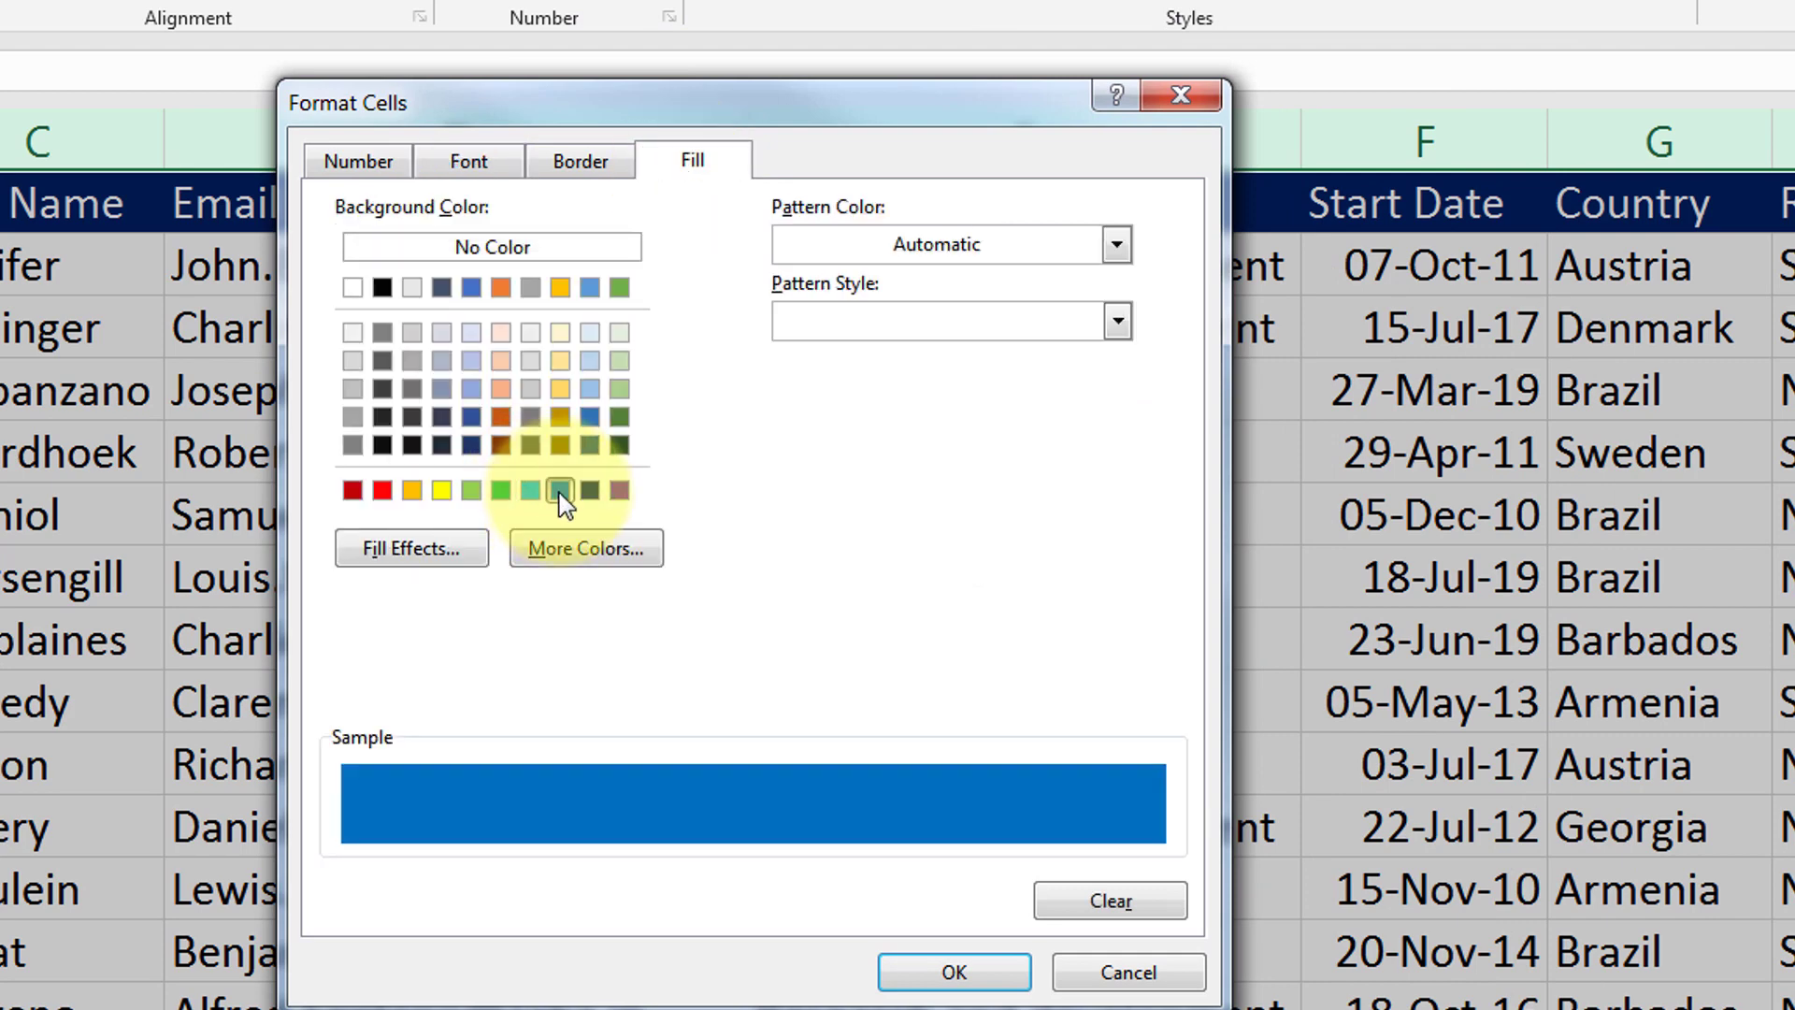
{"action": "left_click", "coordinate": [463, 162]}
{"action": "left_click", "coordinate": [756, 461]}
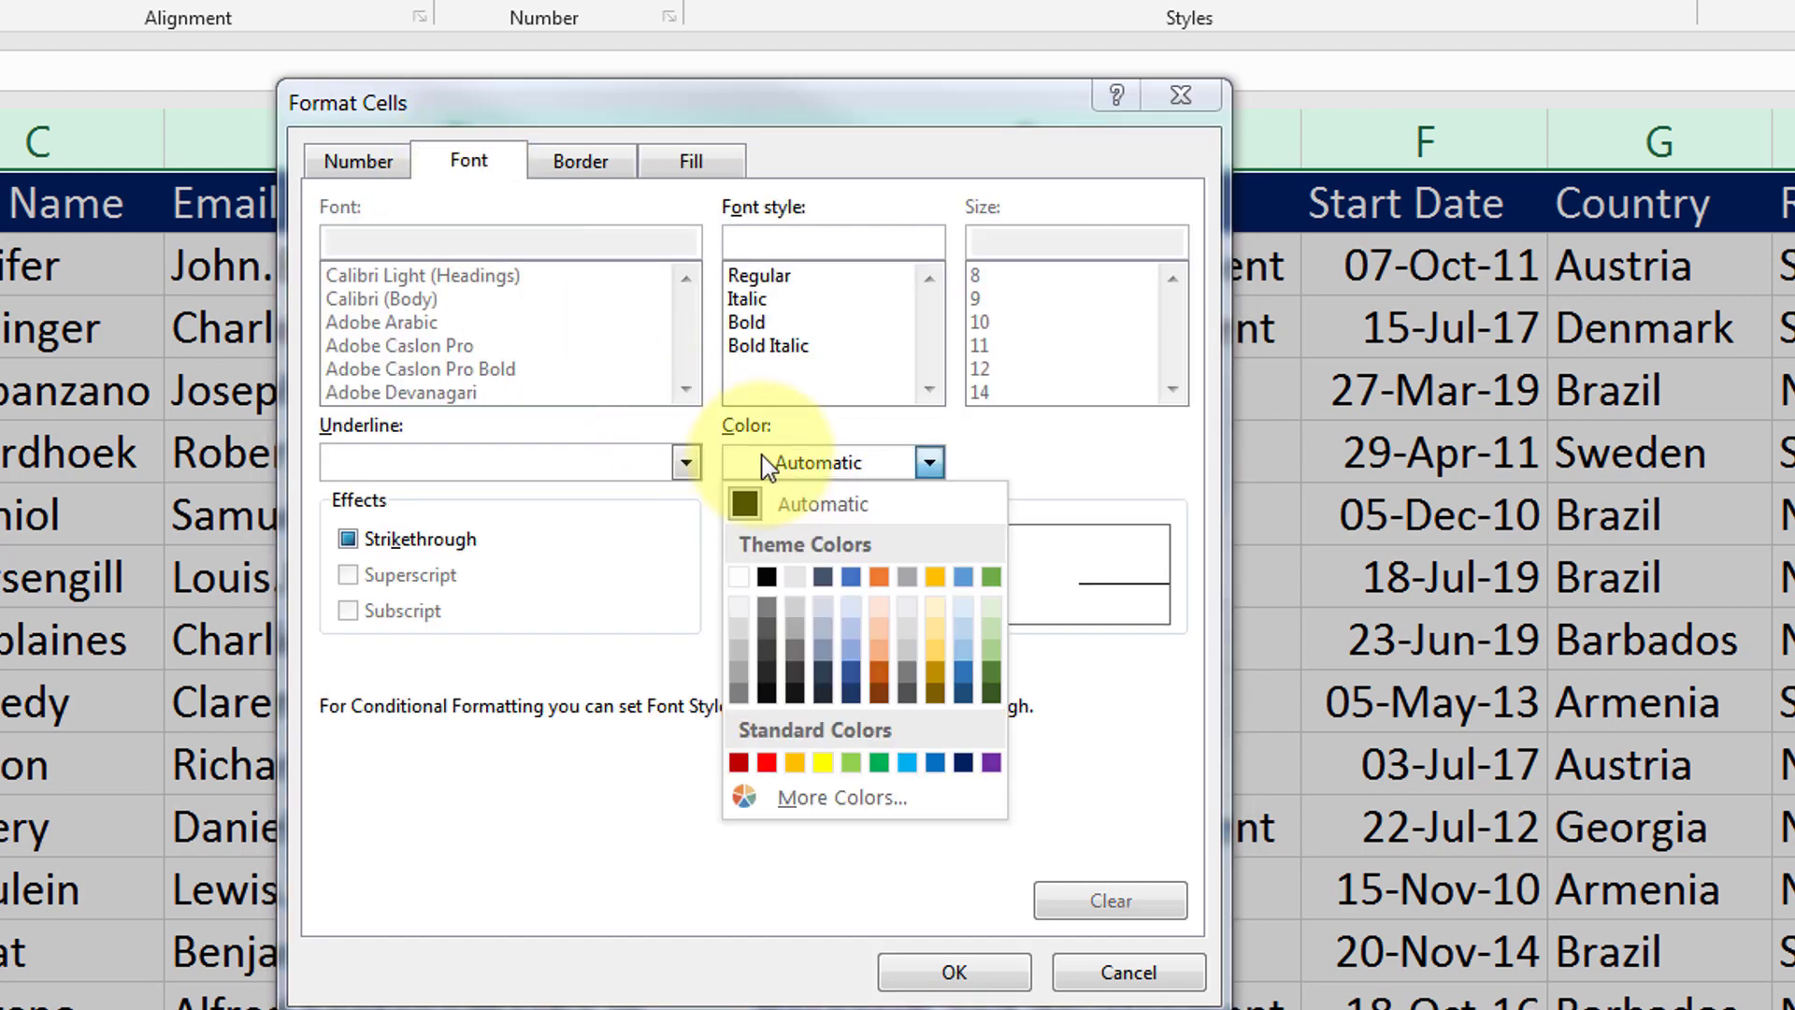
{"action": "left_click", "coordinate": [746, 586]}
{"action": "left_click", "coordinate": [705, 170]}
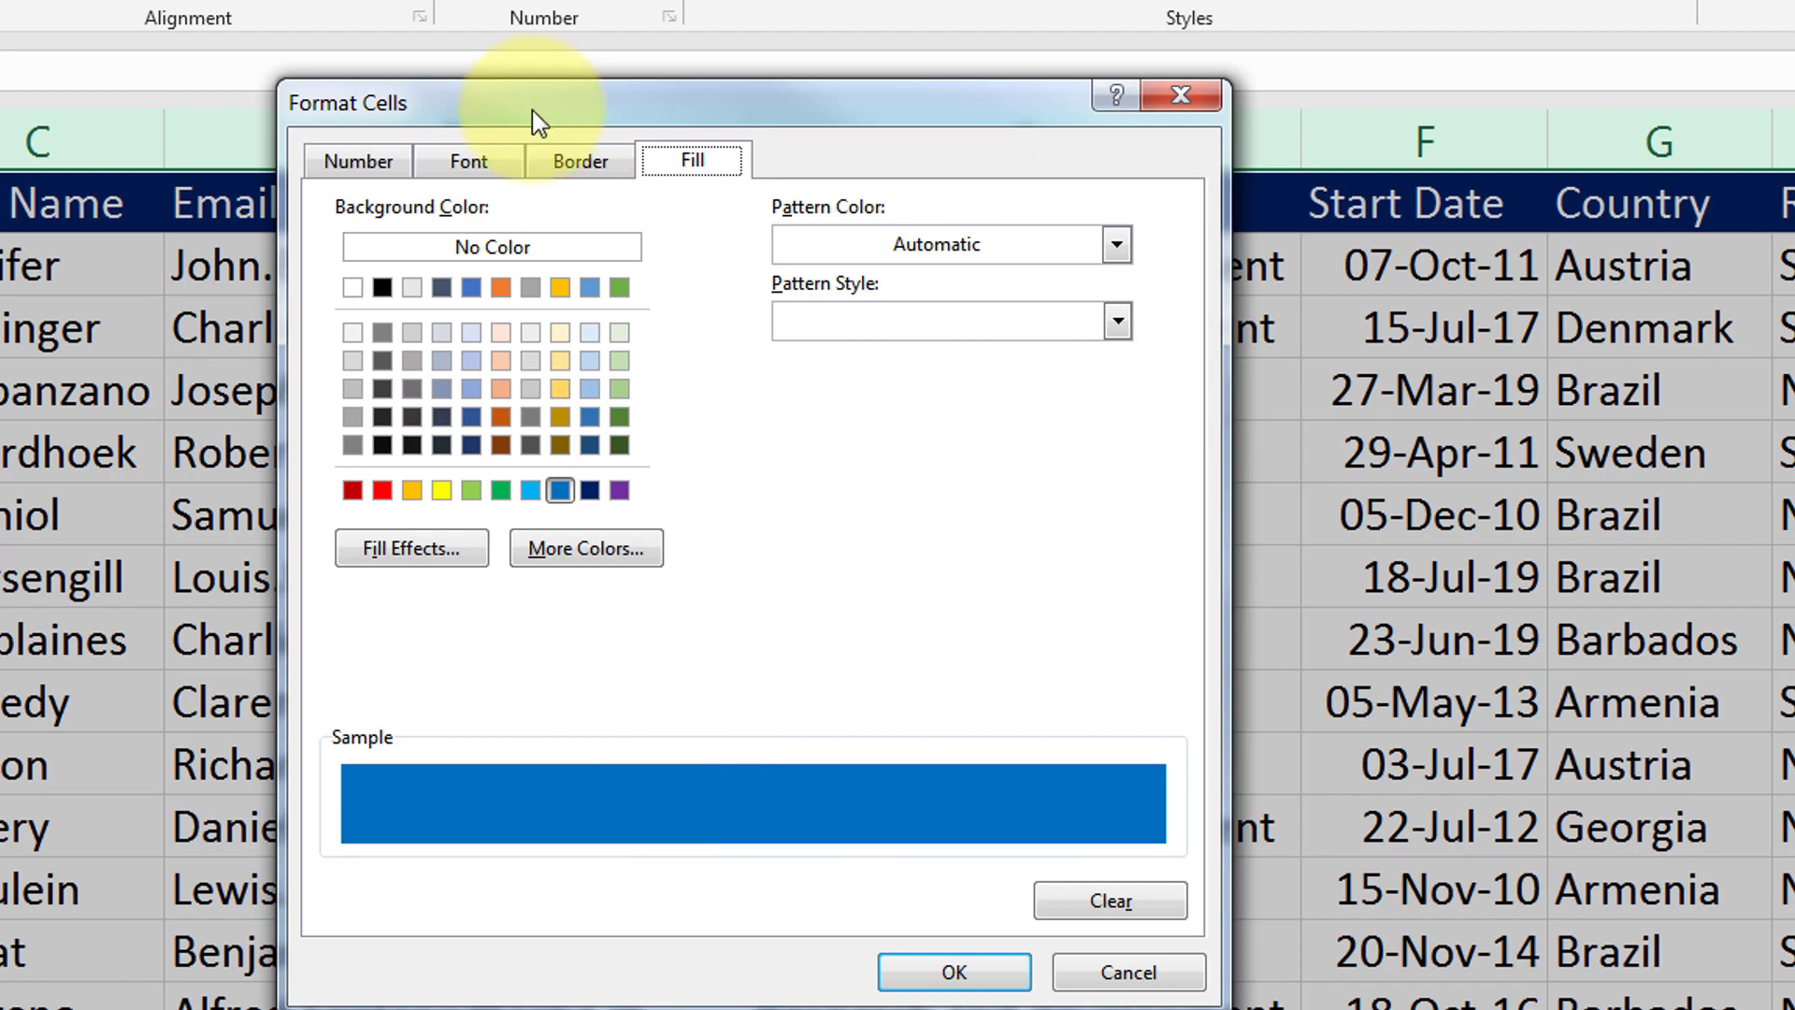
{"action": "left_click", "coordinate": [470, 162]}
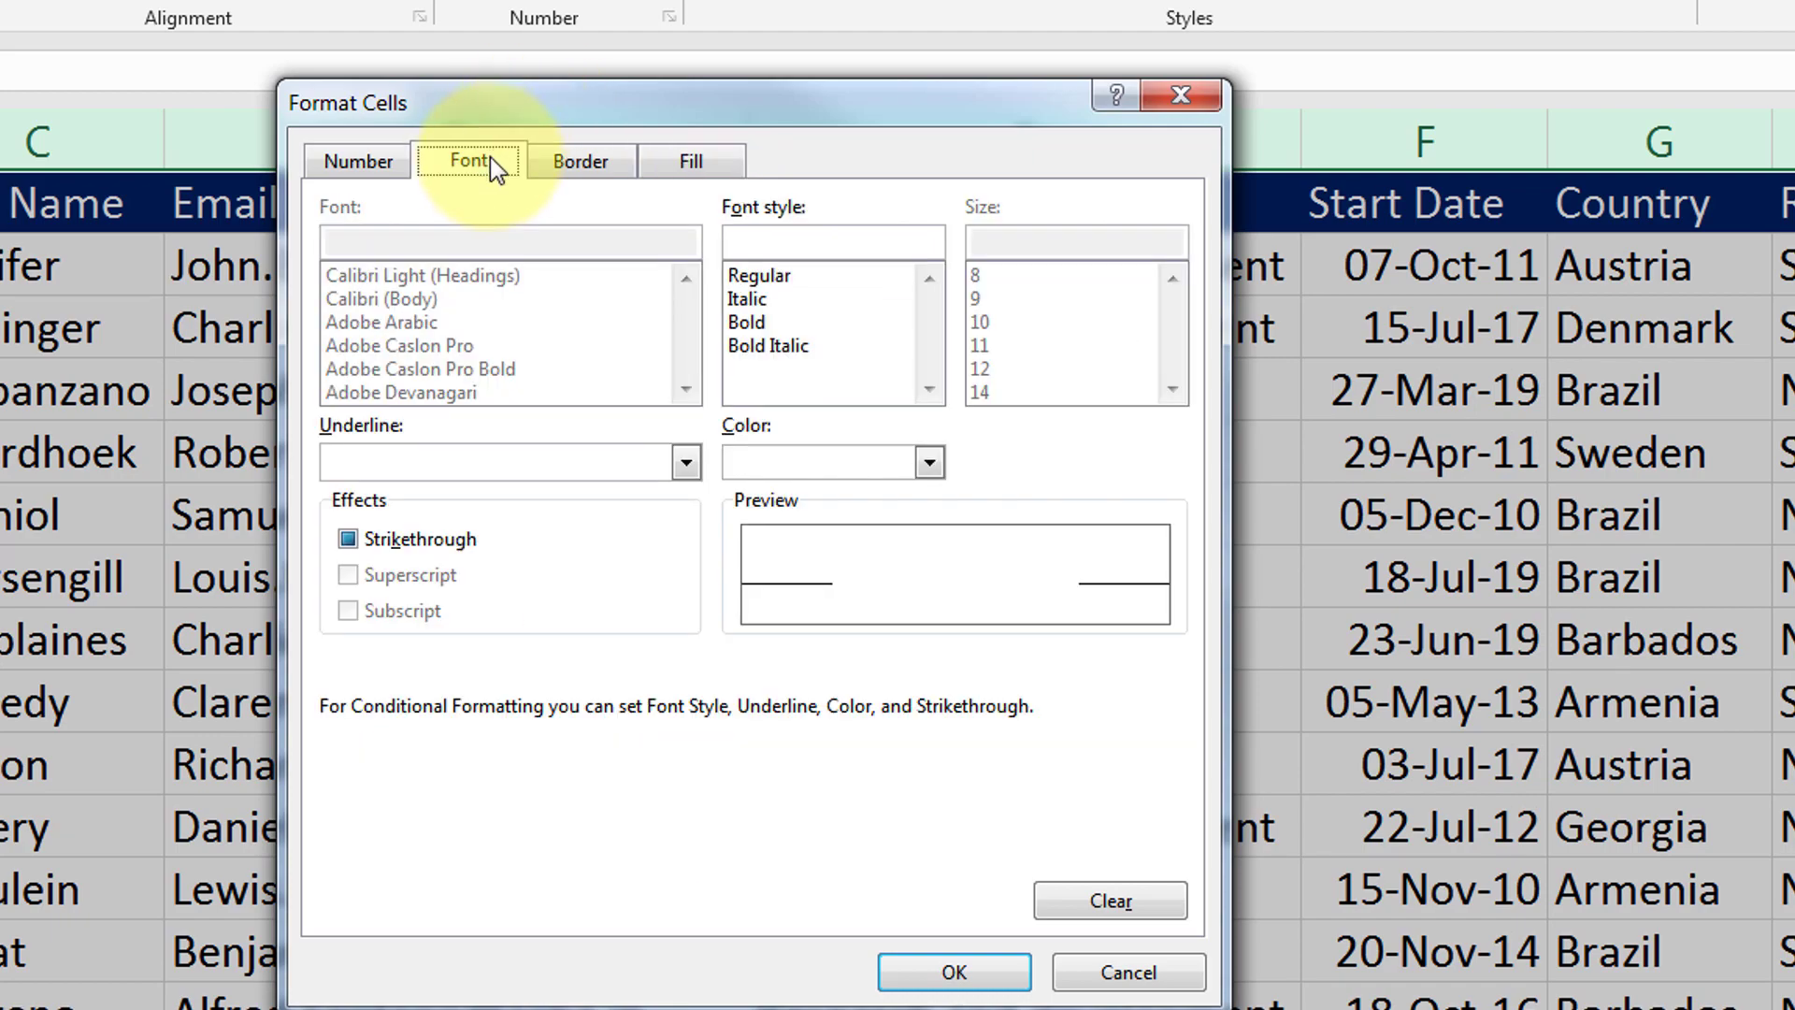
{"action": "left_click", "coordinate": [955, 974]}
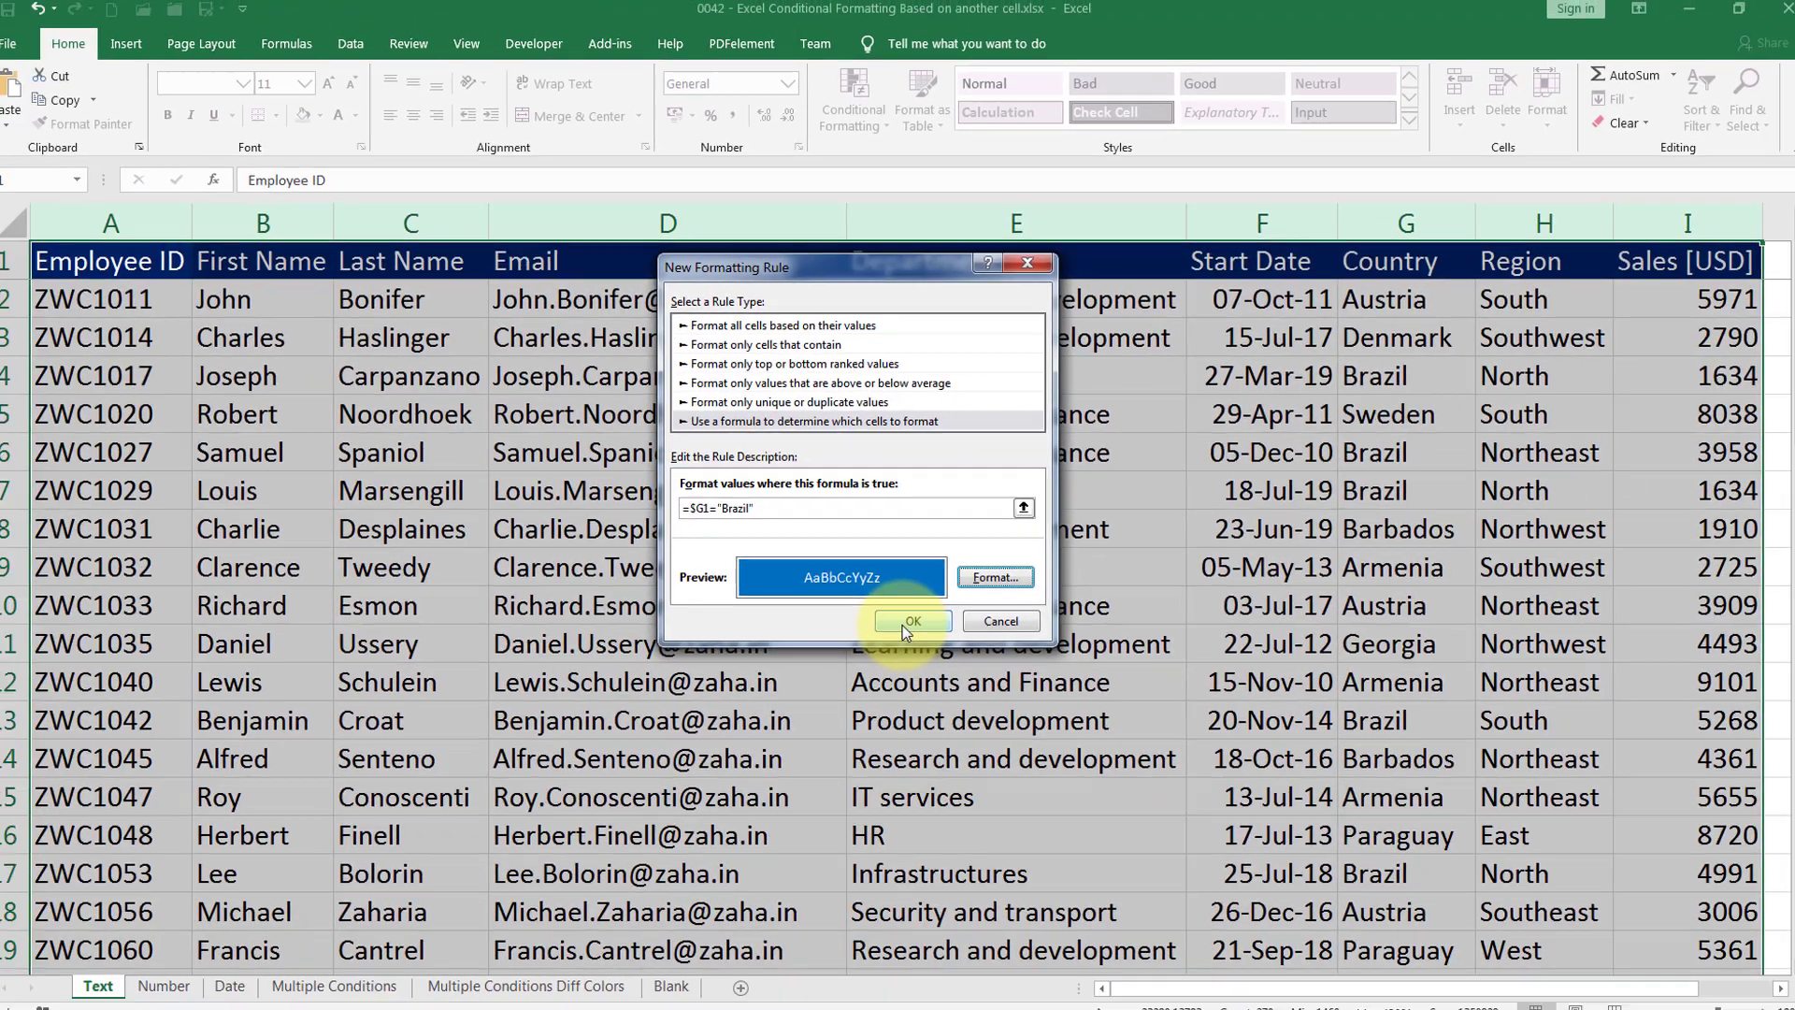
{"action": "left_click", "coordinate": [906, 622]}
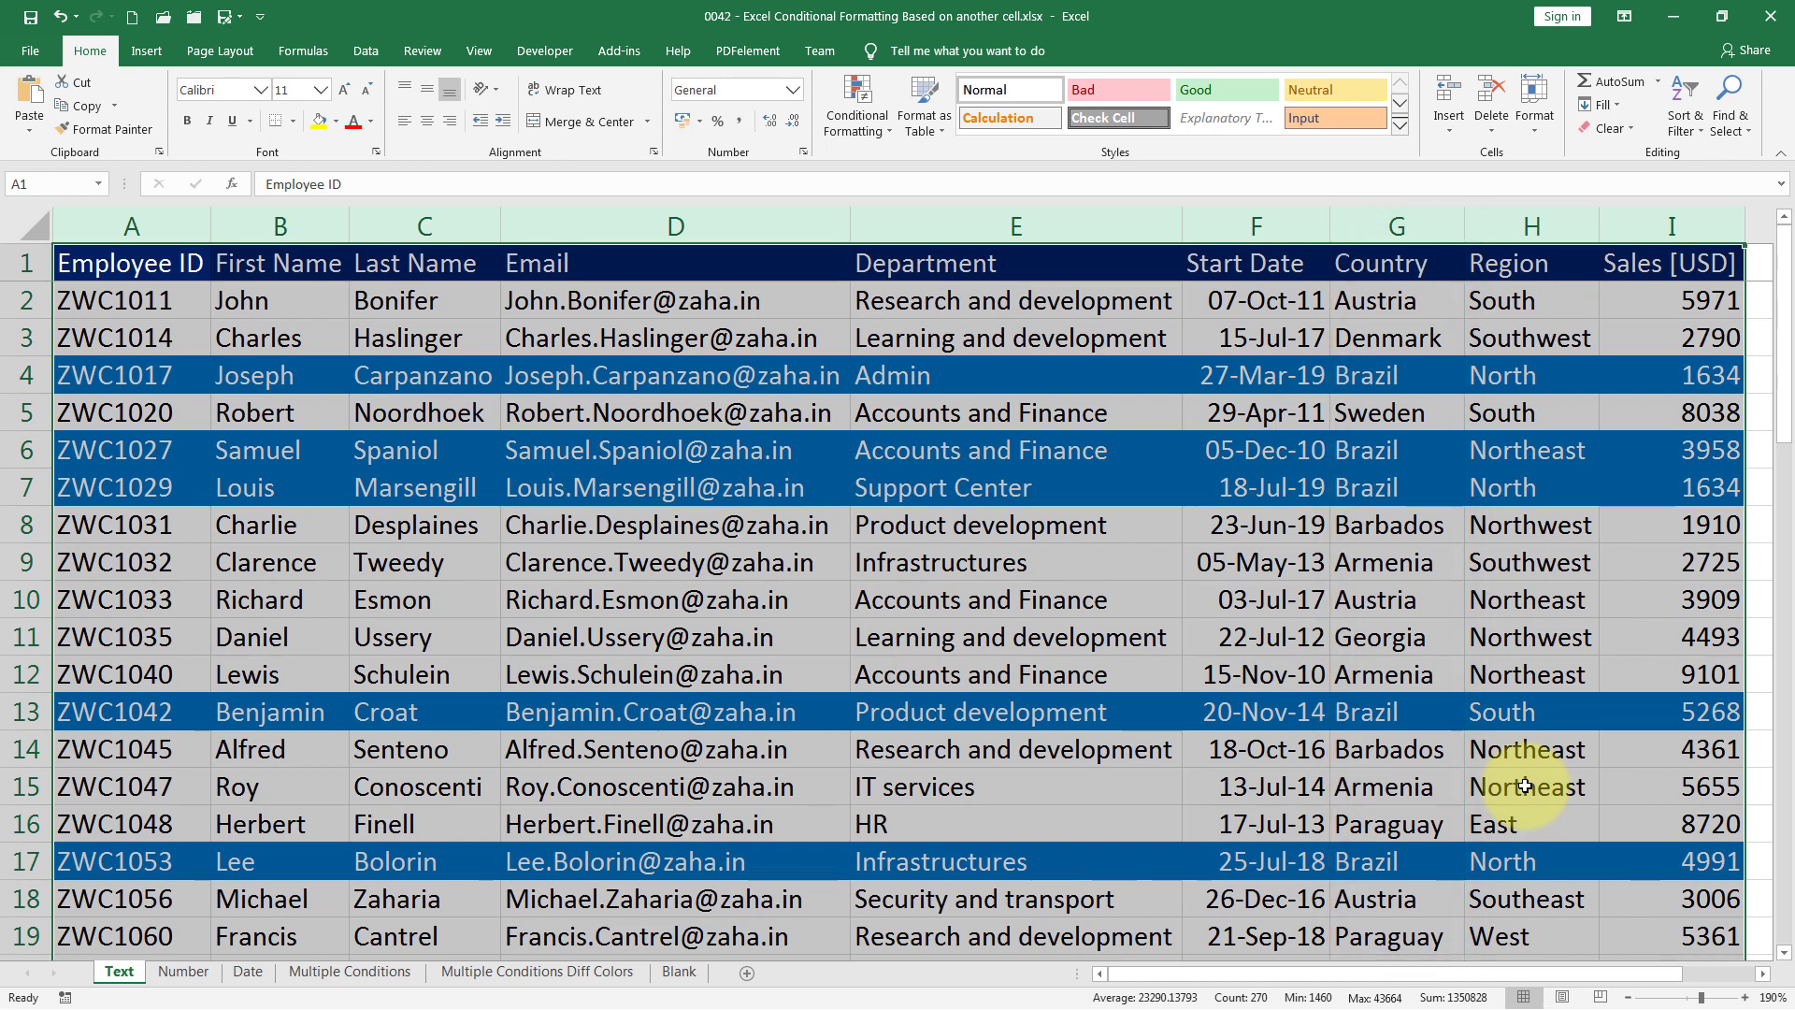
{"action": "left_click", "coordinate": [991, 495]}
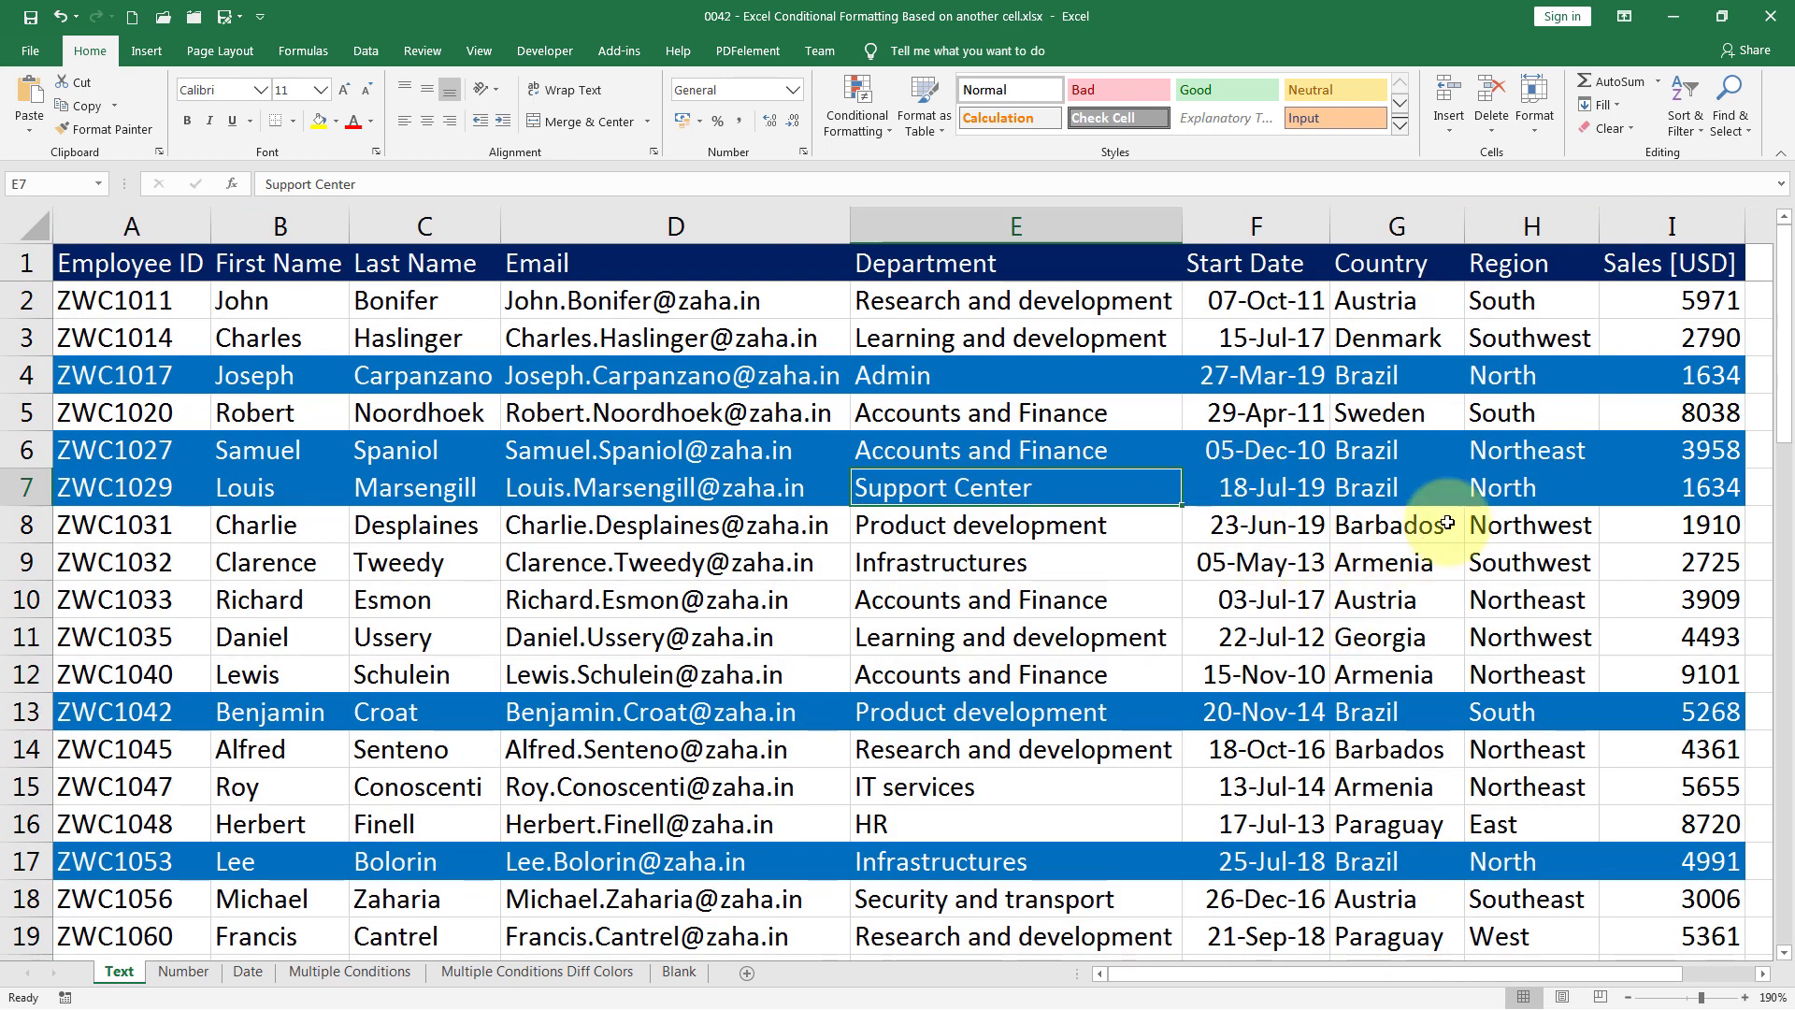
Edit the existing conditional formatting rule so its formula reads =$G1="Armenia", and apply it
{"action": "left_click", "coordinate": [1397, 487]}
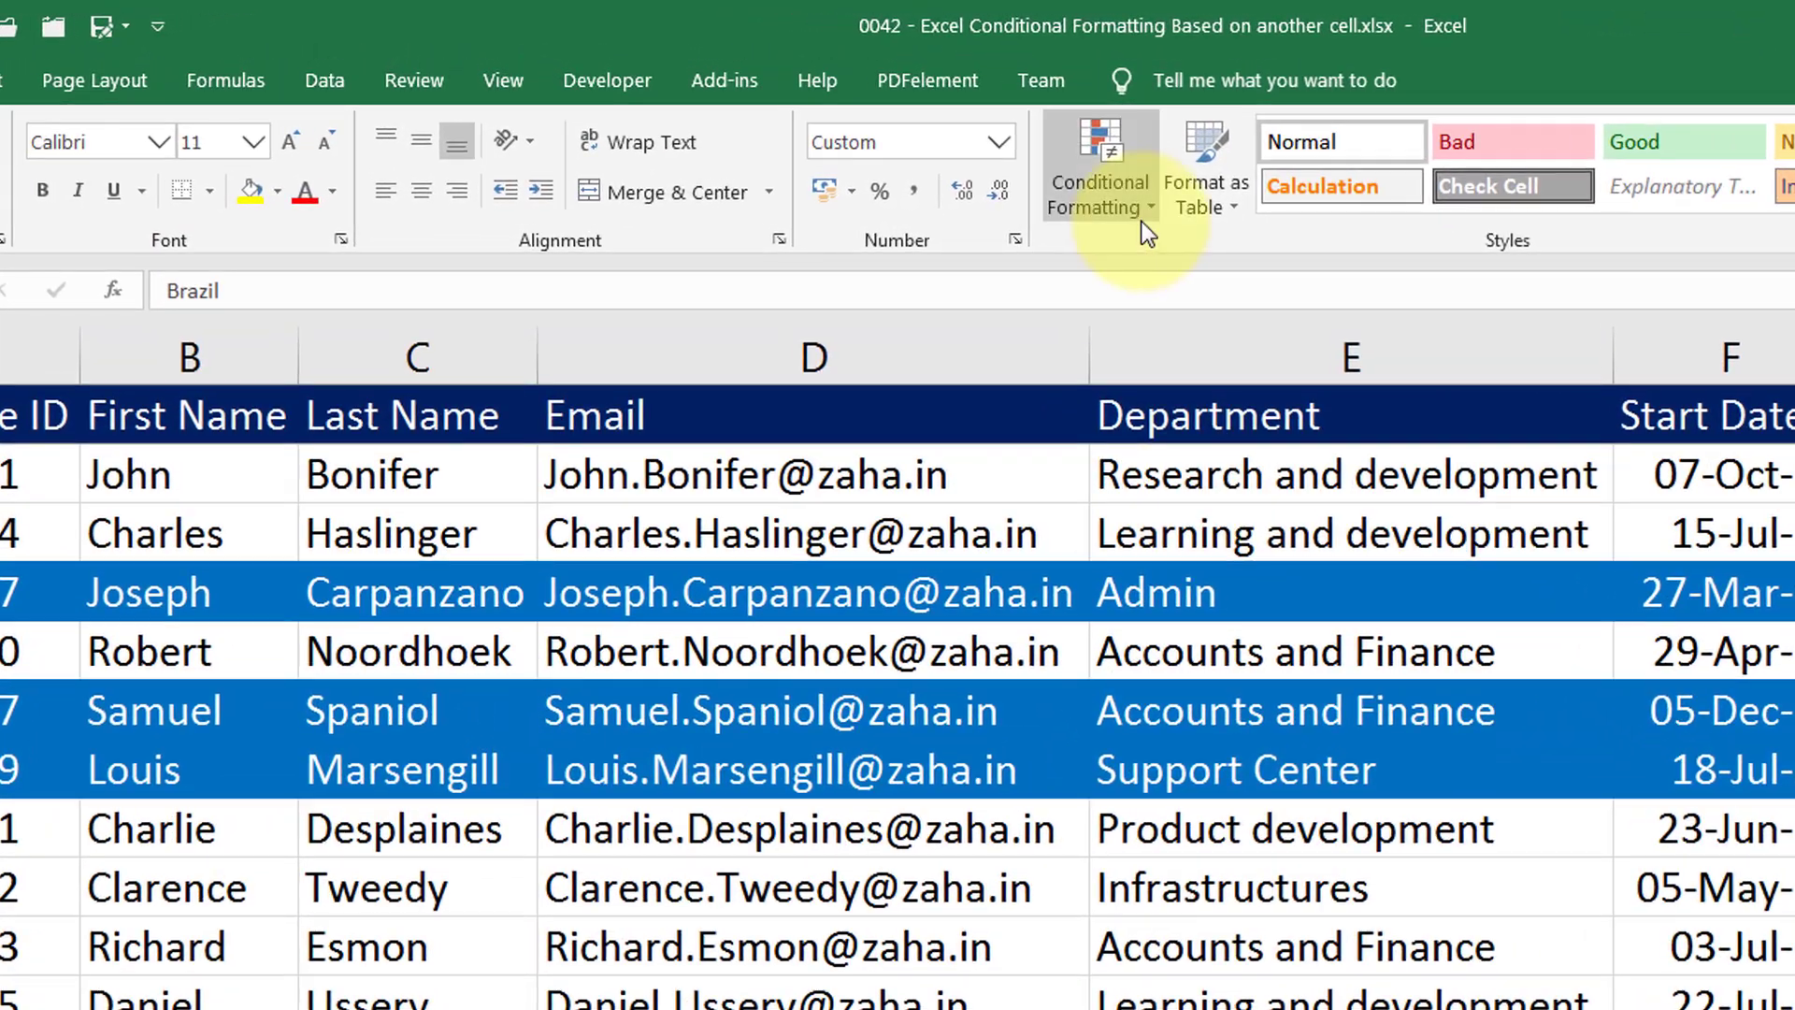
{"action": "left_click", "coordinate": [968, 155]}
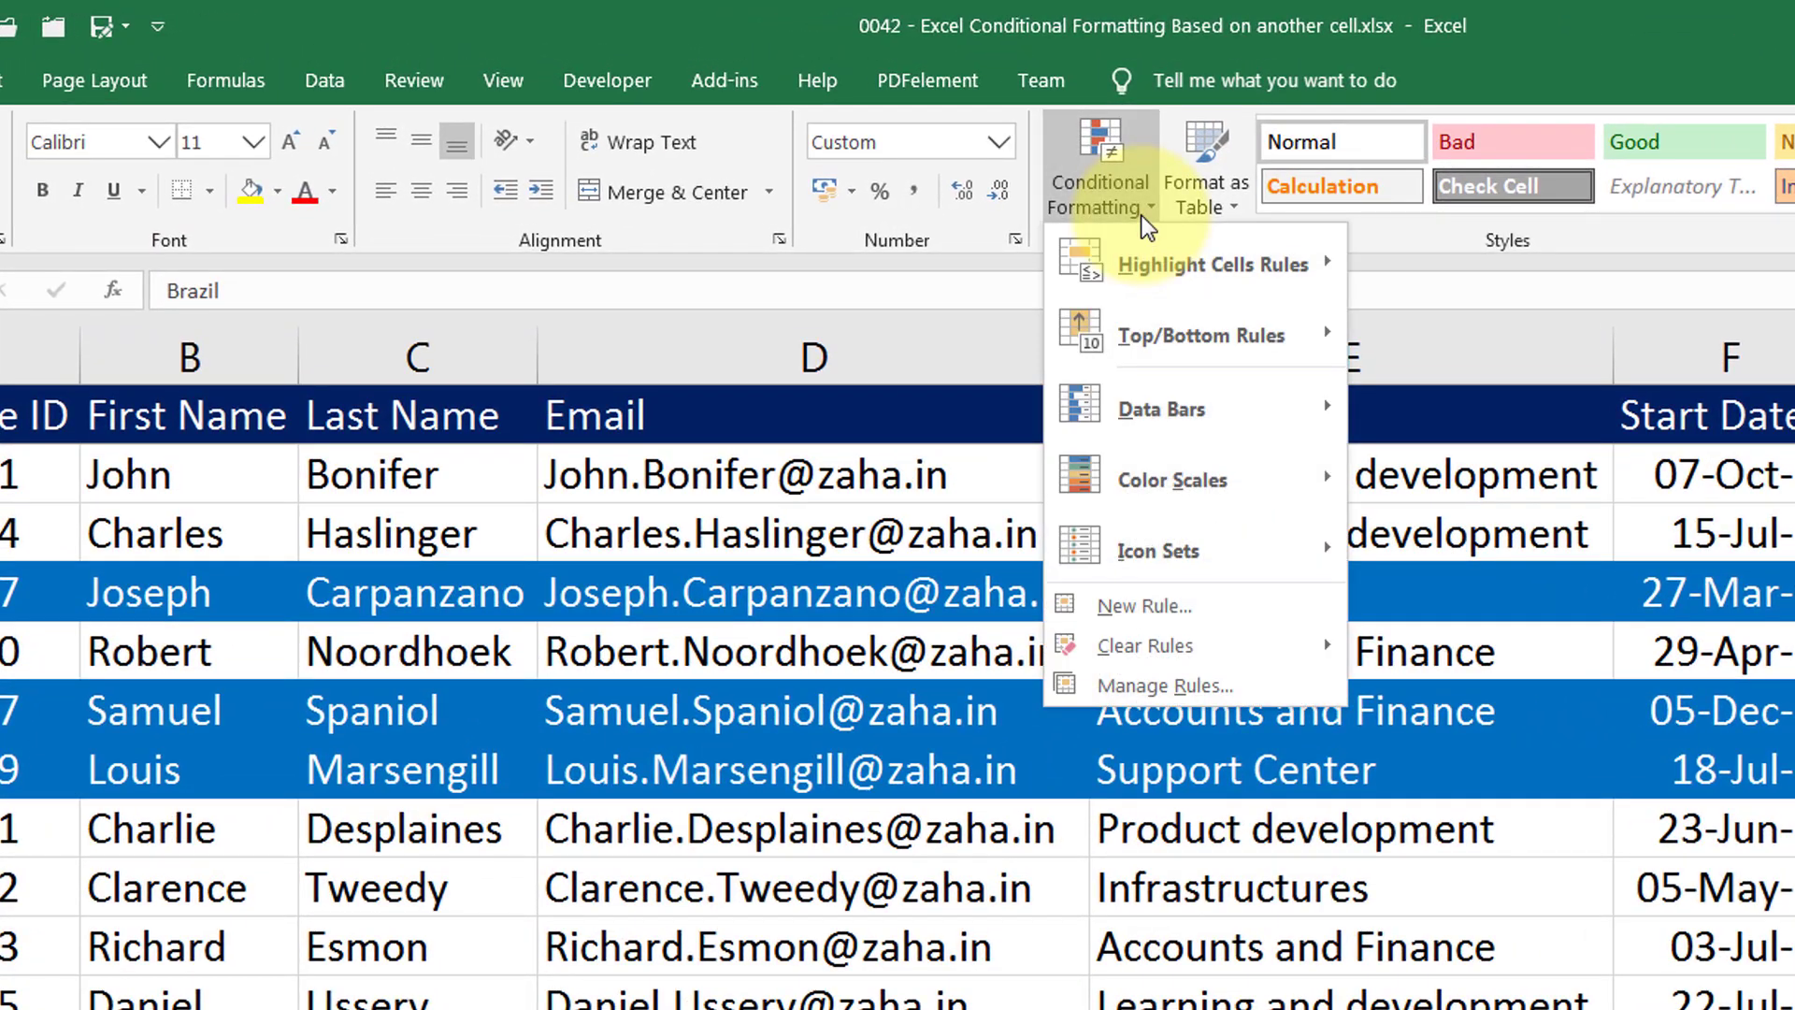
{"action": "left_click", "coordinate": [1238, 686]}
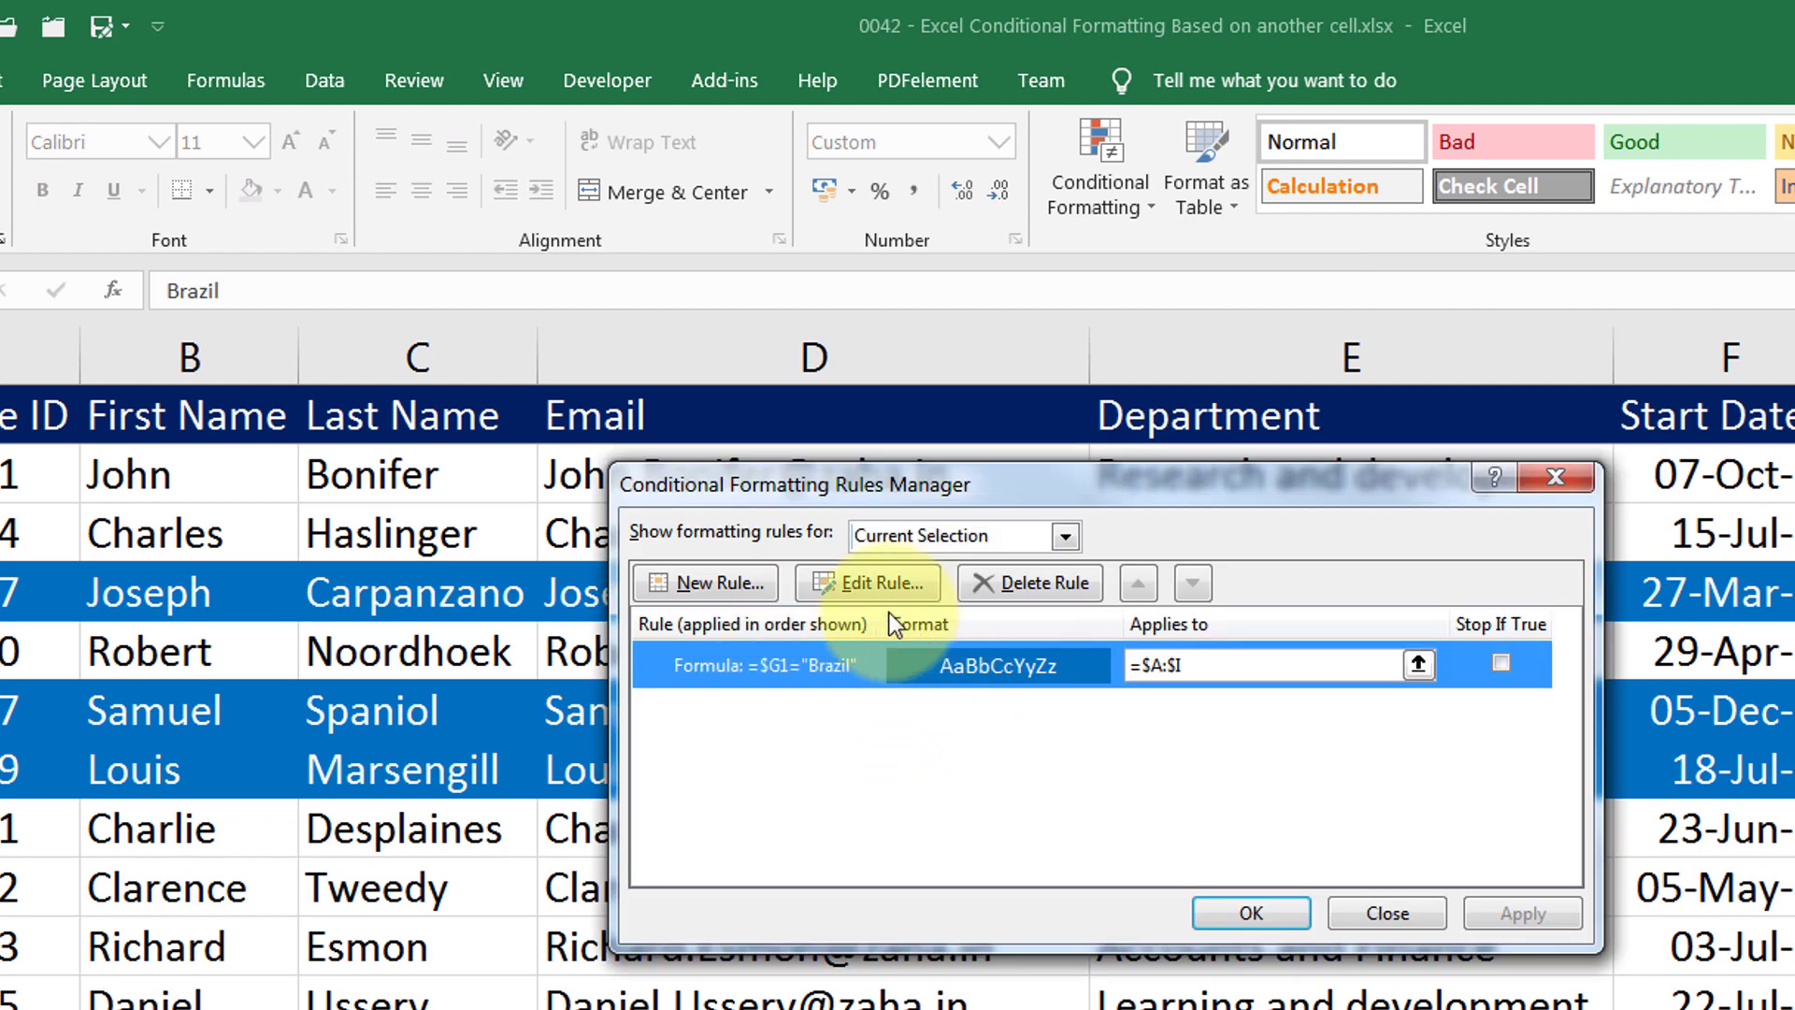
{"action": "left_click", "coordinate": [873, 583]}
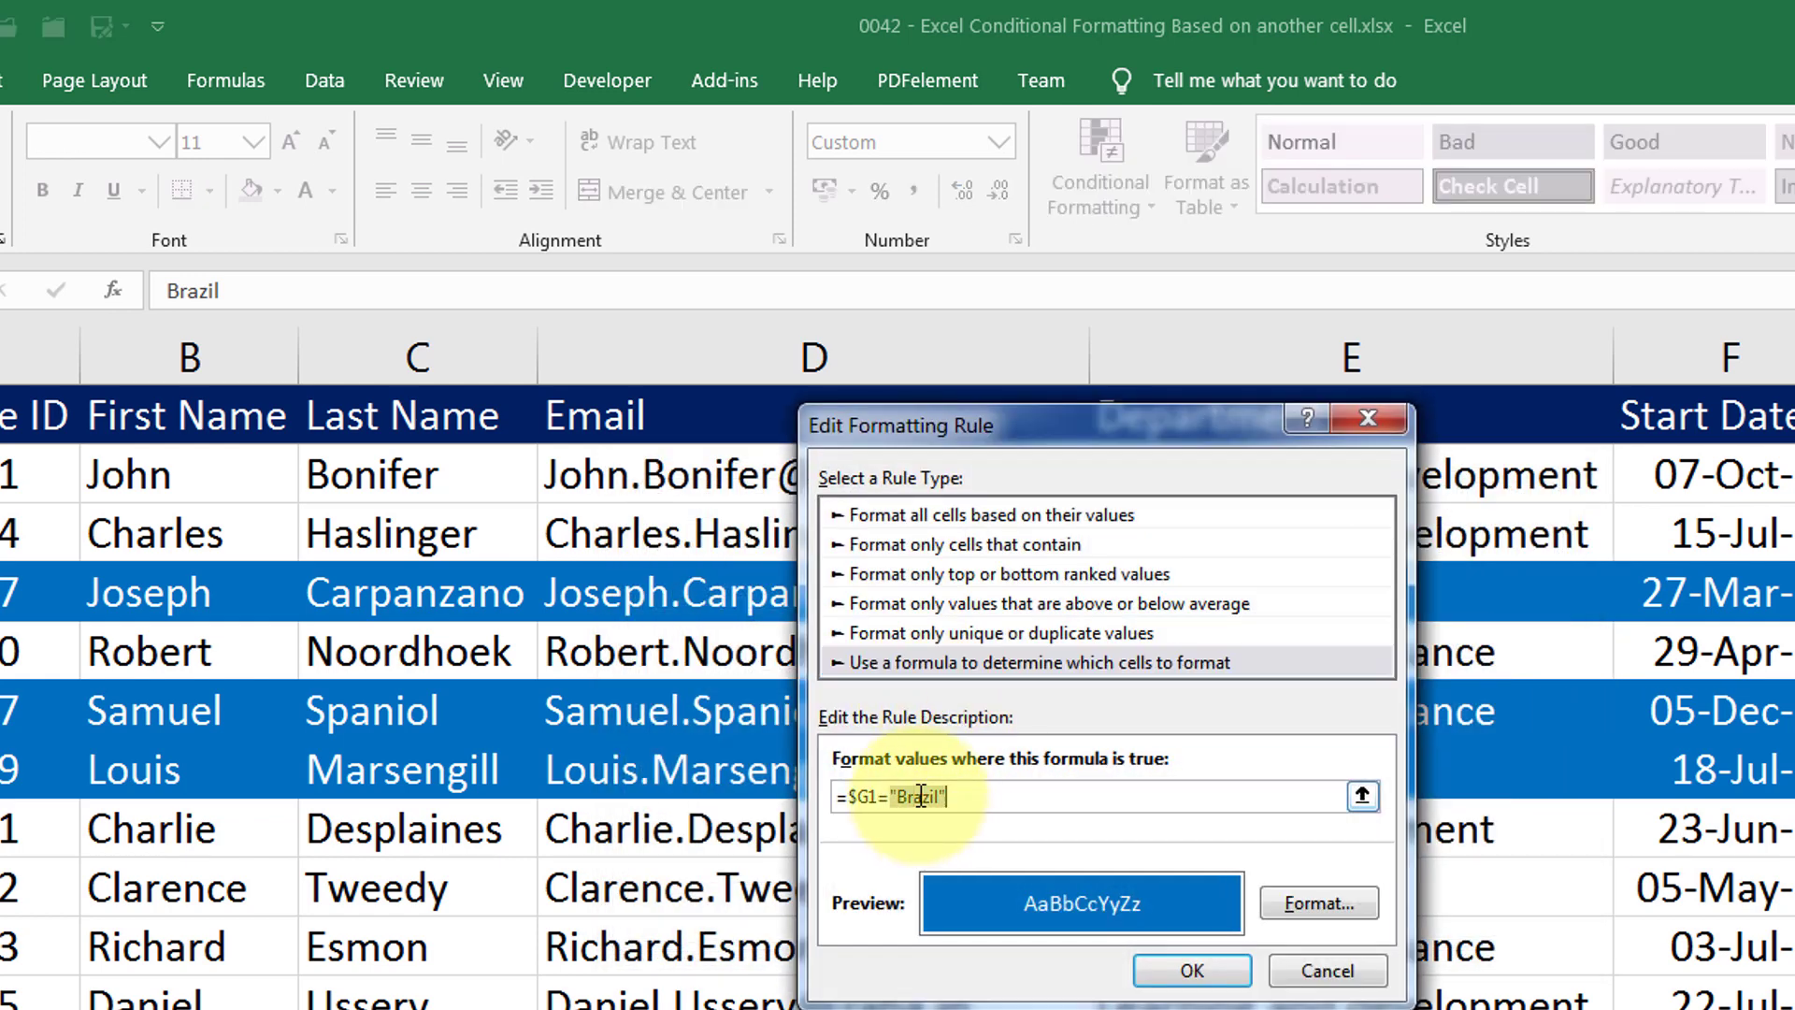
{"action": "key", "text": "Left"}
{"action": "key", "text": "BackSpace"}
{"action": "key", "text": "BackSpace"}
{"action": "key", "text": "BackSpace"}
{"action": "key", "text": "BackSpace"}
{"action": "key", "text": "BackSpace"}
{"action": "type", "text": "\""}
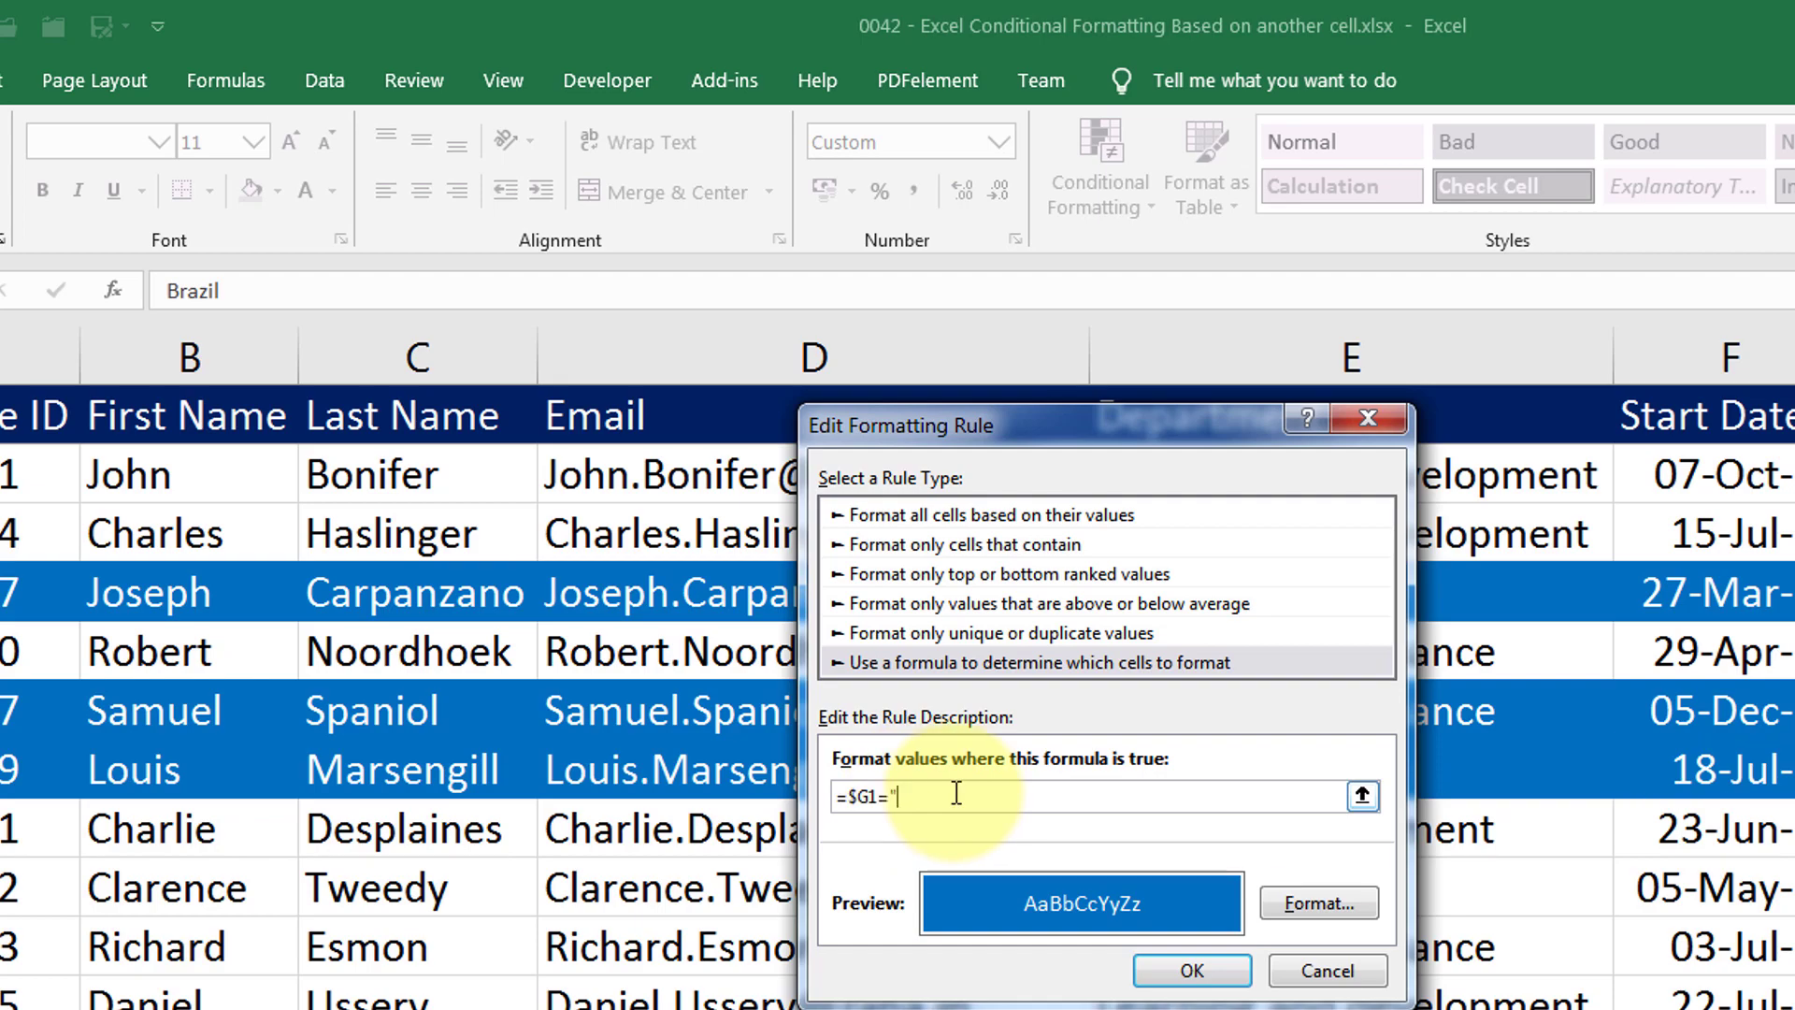
{"action": "type", "text": "Armenia\""}
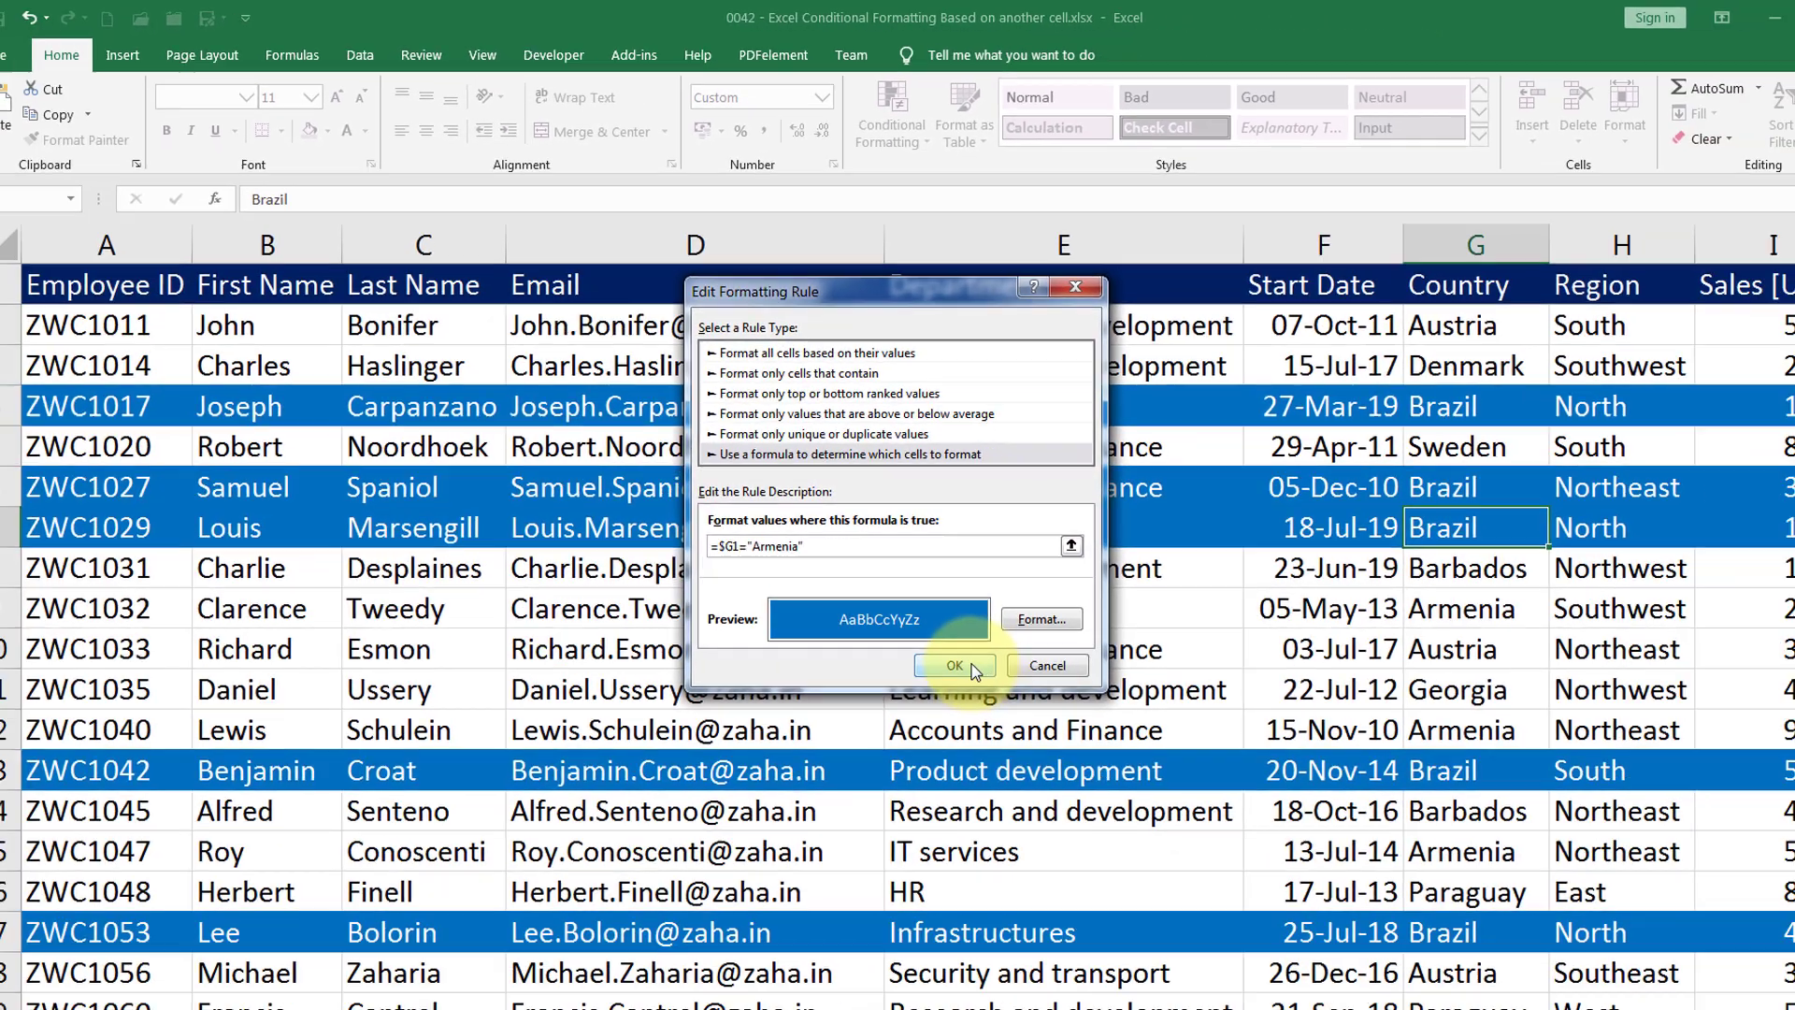
{"action": "left_click", "coordinate": [1192, 970]}
{"action": "left_click", "coordinate": [966, 586]}
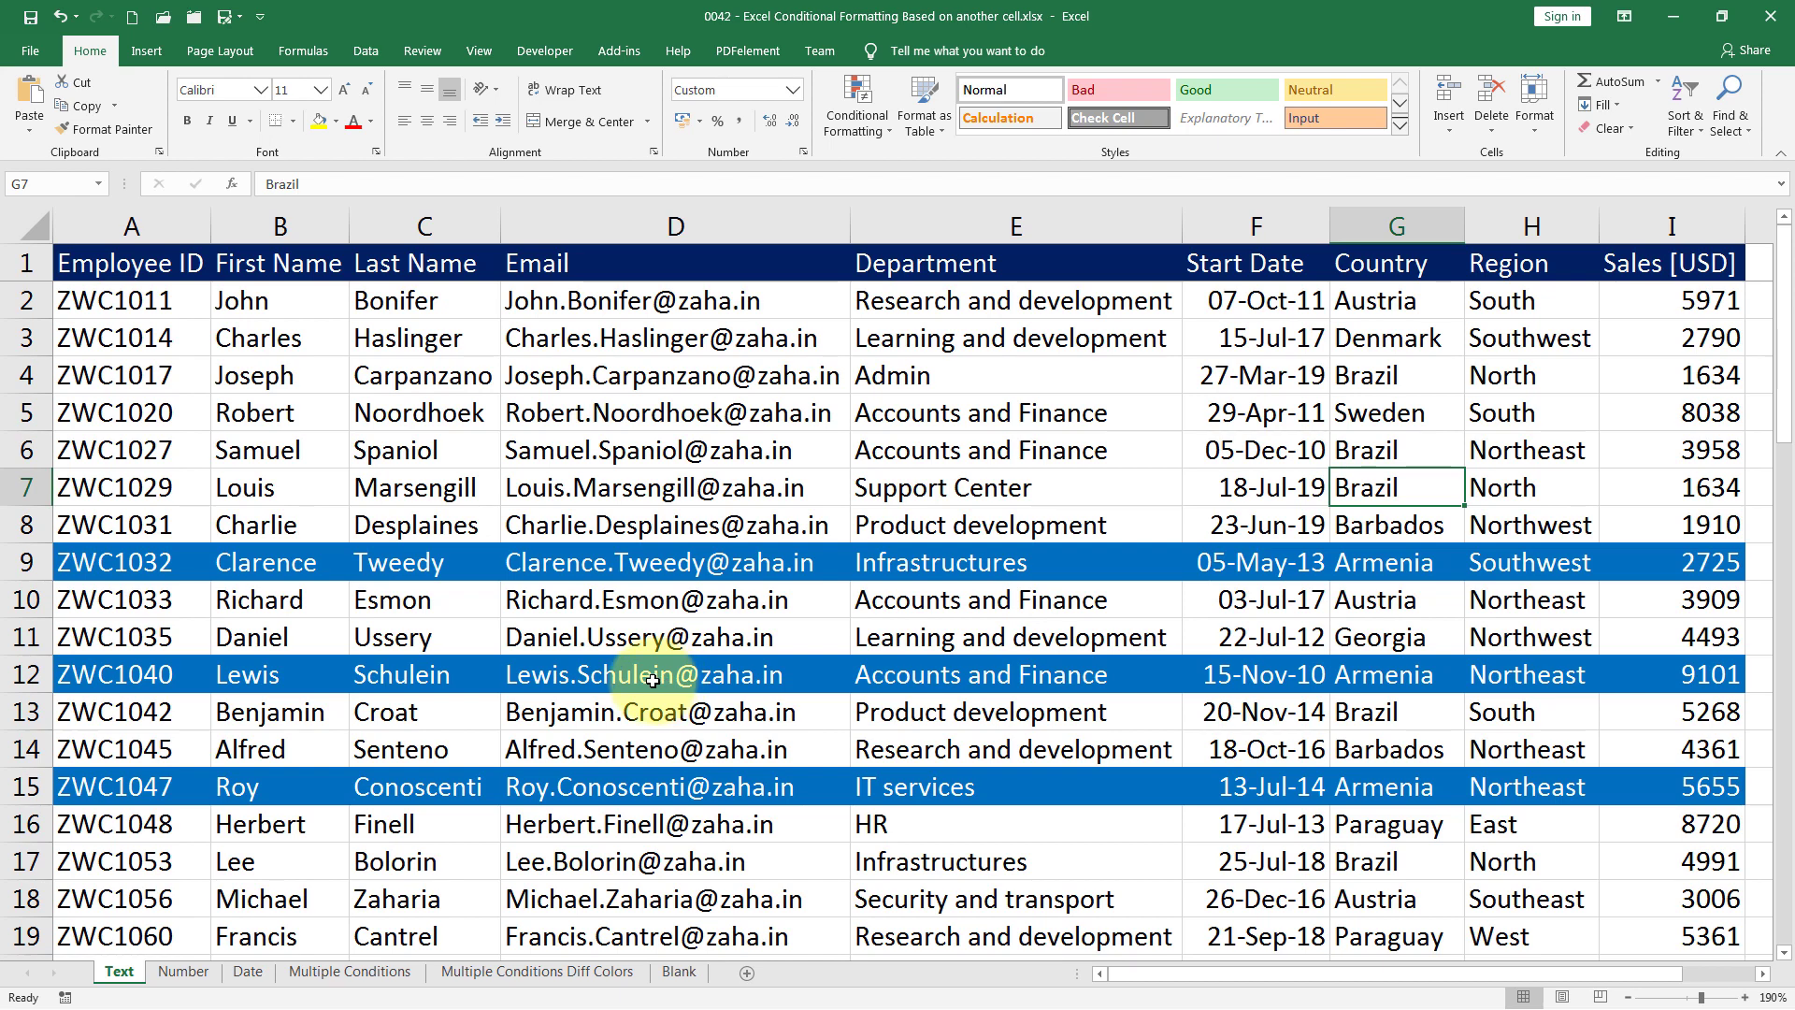
On the Number sheet, start a formula-based conditional formatting rule for columns A to I with the formula =$i1>5000
{"action": "left_click", "coordinate": [183, 972]}
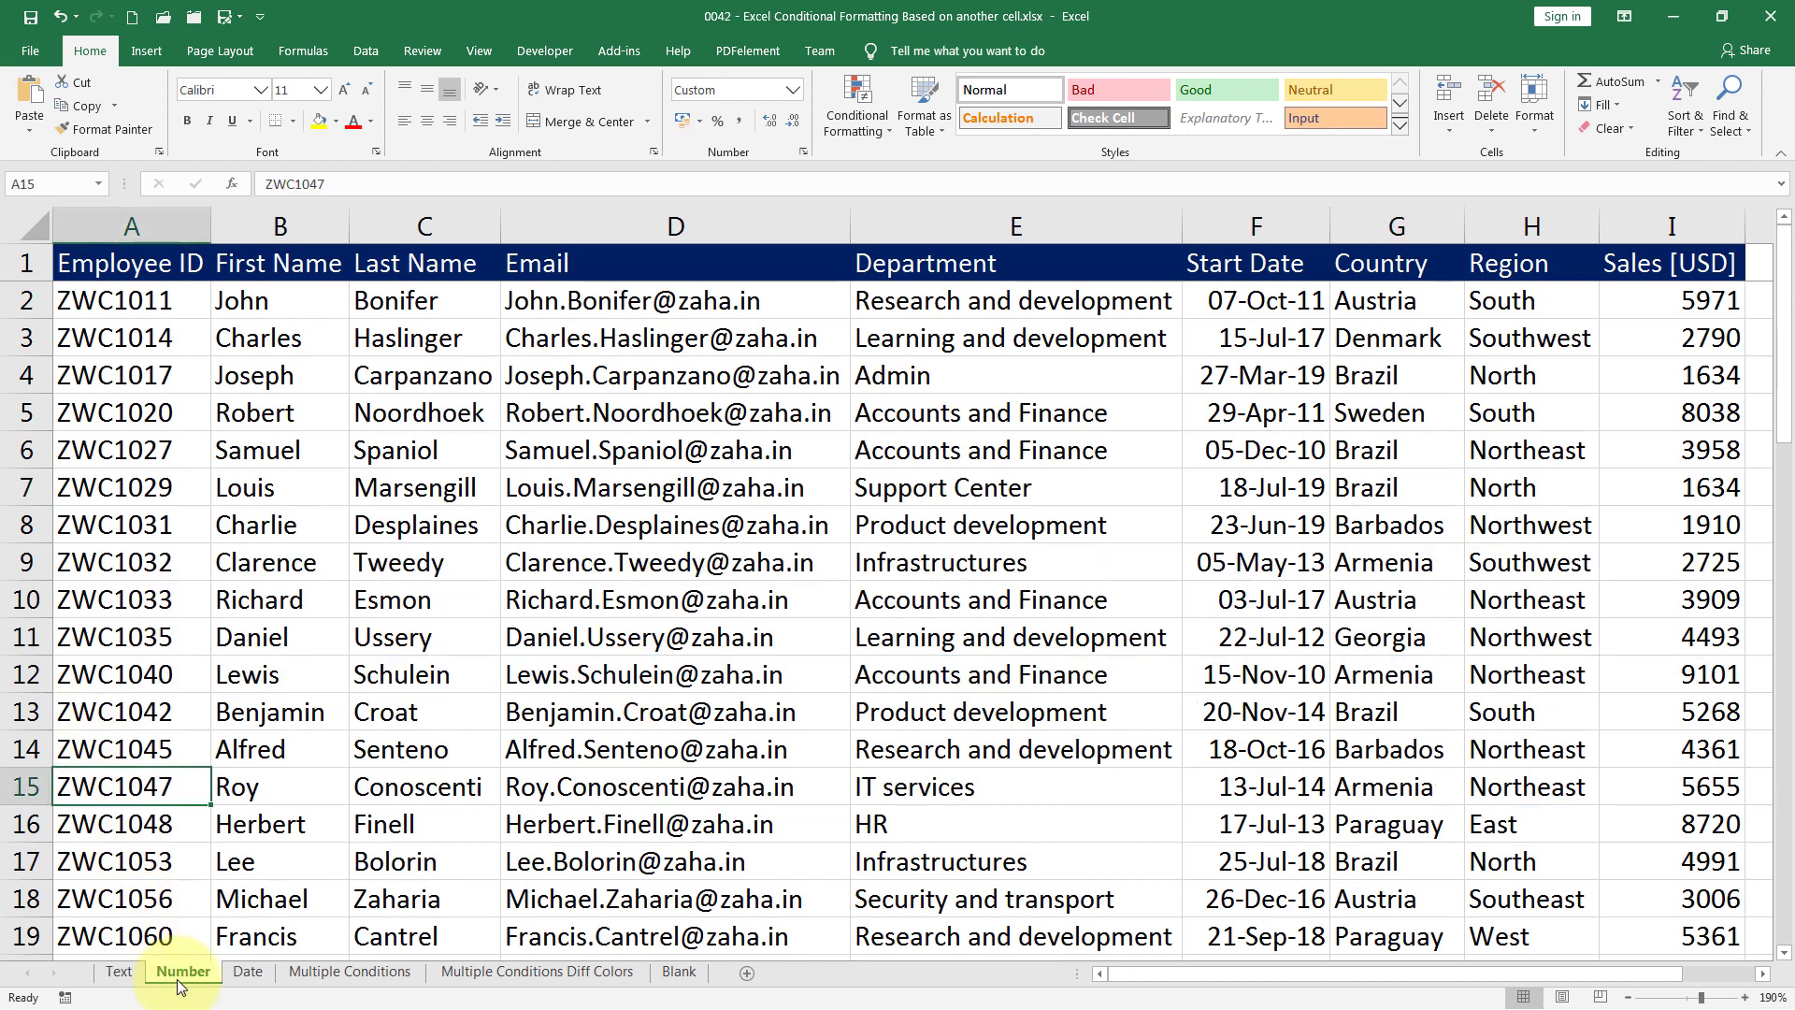
{"action": "left_click", "coordinate": [252, 412]}
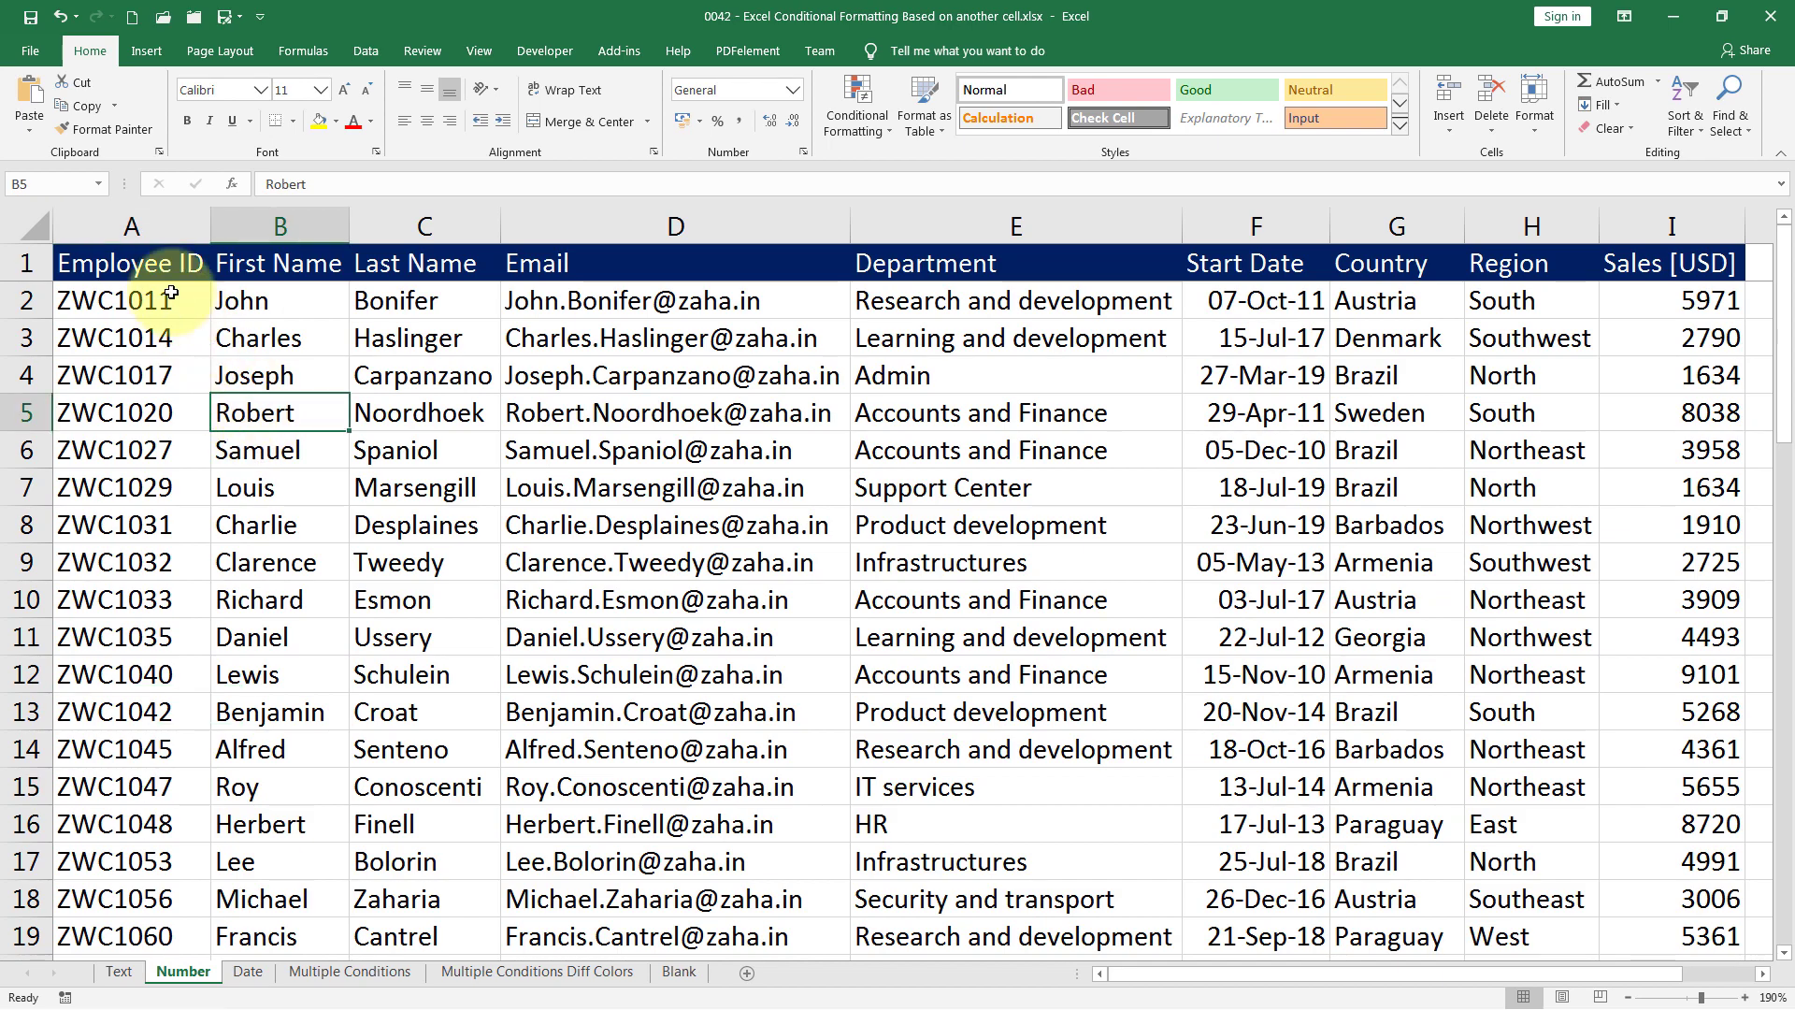
{"action": "left_click_drag", "start_coordinate": [132, 227], "coordinate": [1667, 122]}
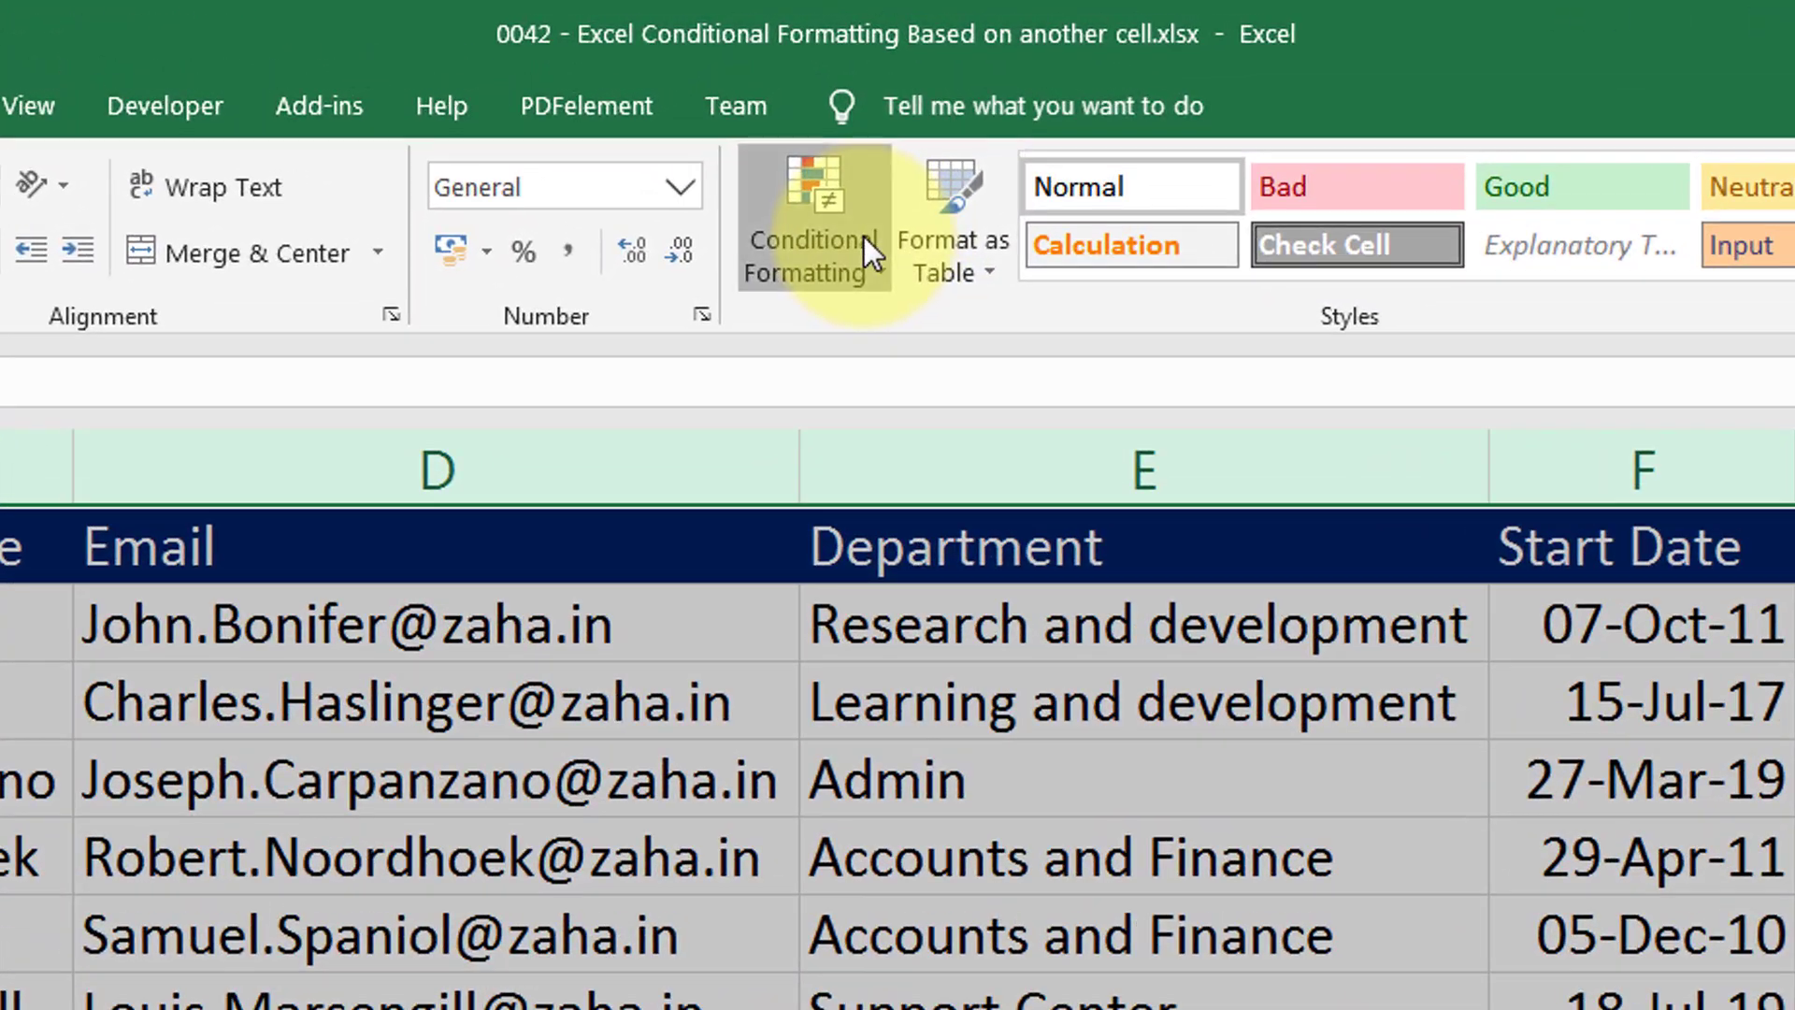
{"action": "left_click", "coordinate": [879, 114]}
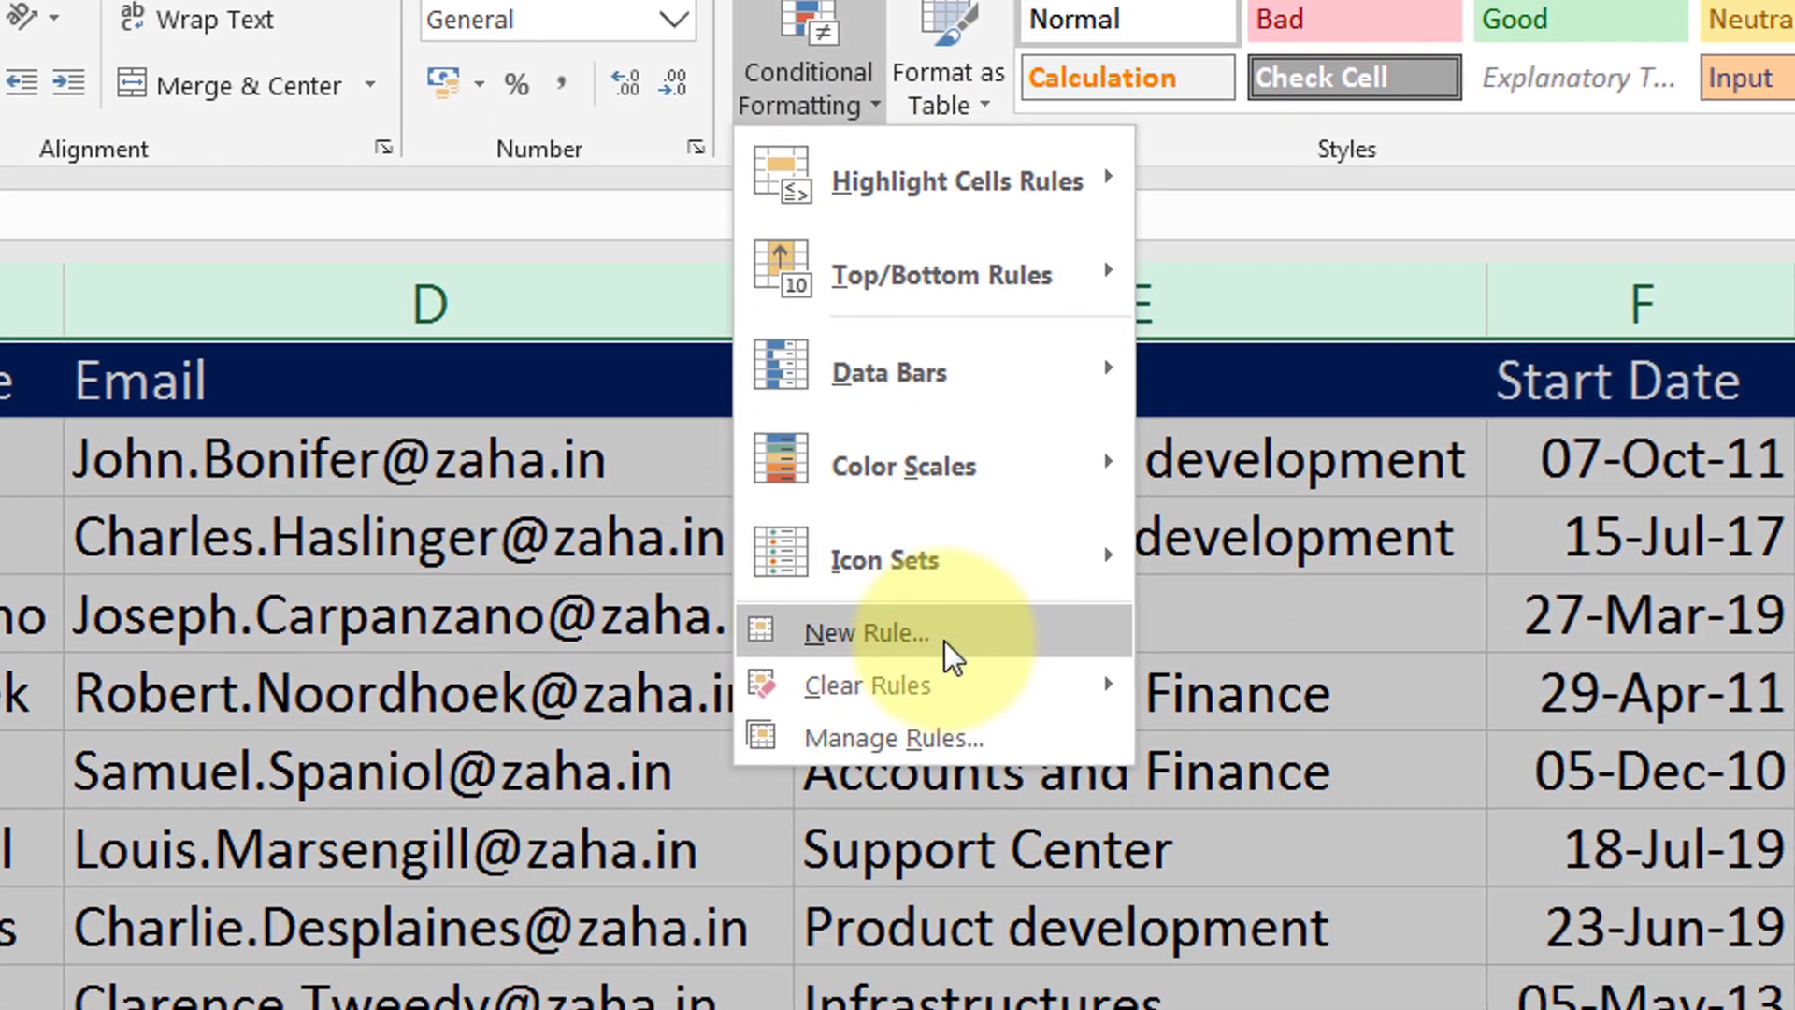
{"action": "left_click", "coordinate": [940, 804]}
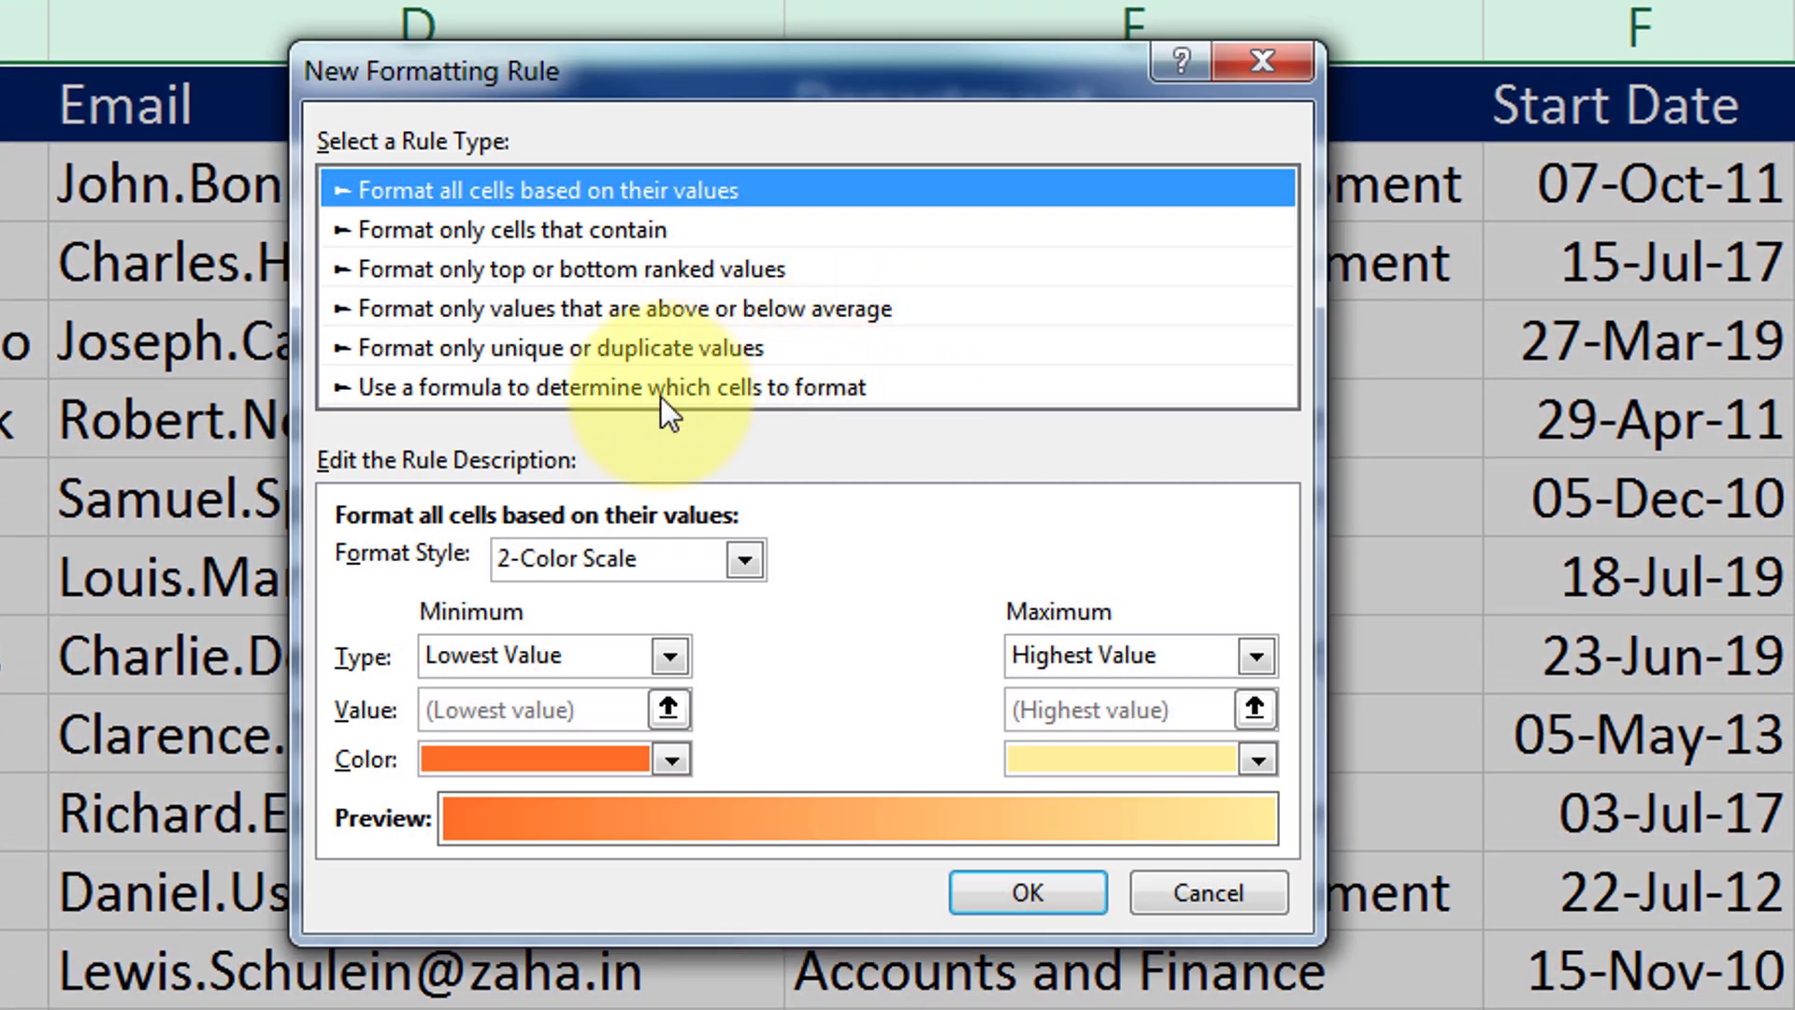
{"action": "left_click", "coordinate": [660, 392]}
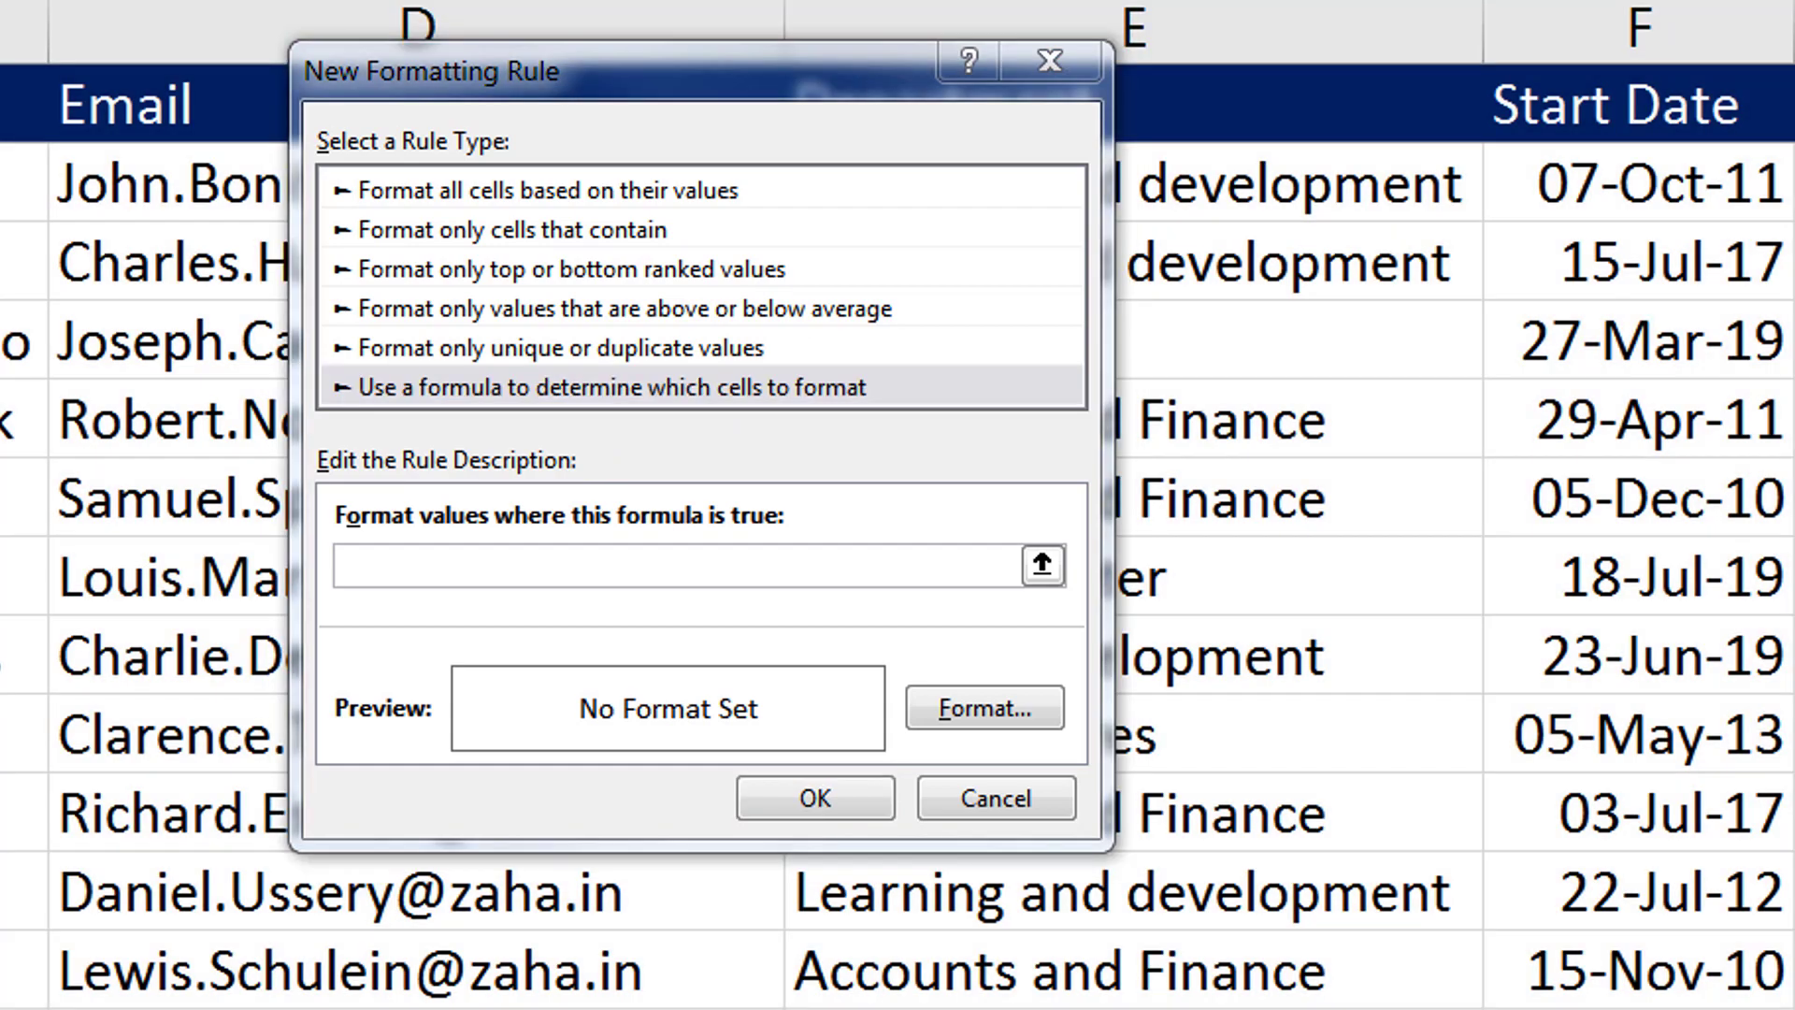
{"action": "left_click", "coordinate": [529, 561]}
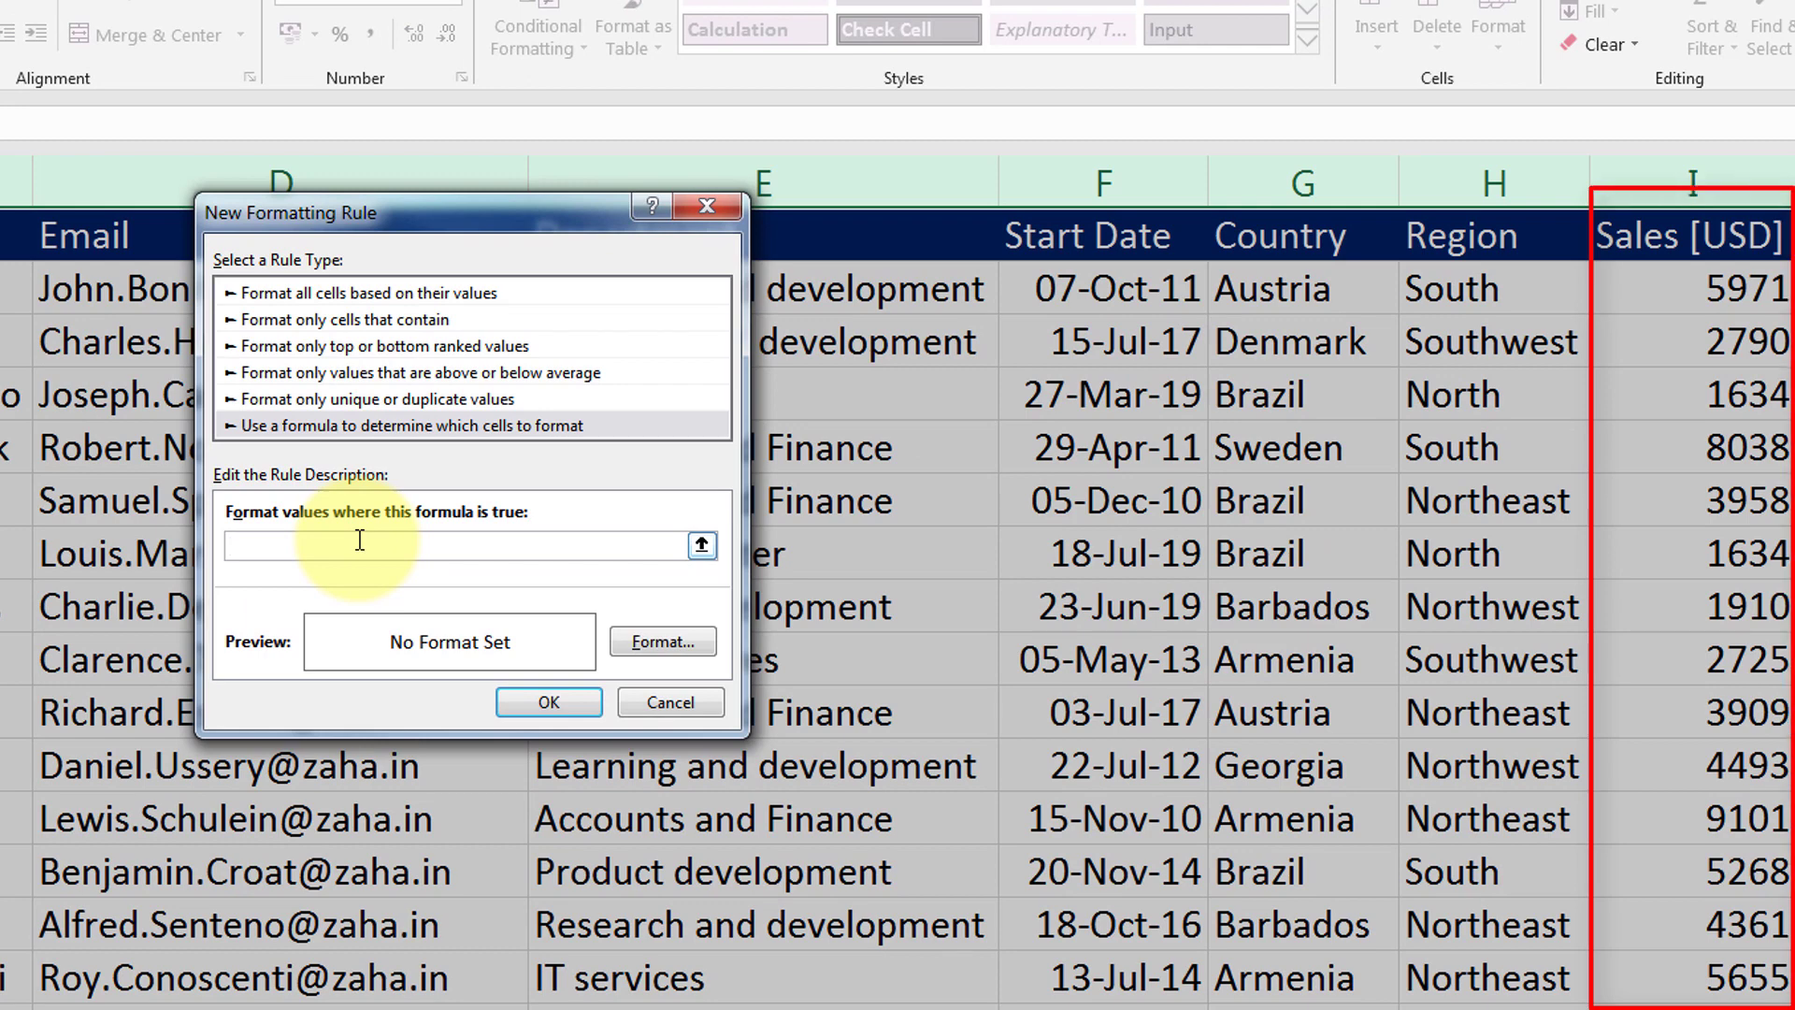
{"action": "type", "text": "="}
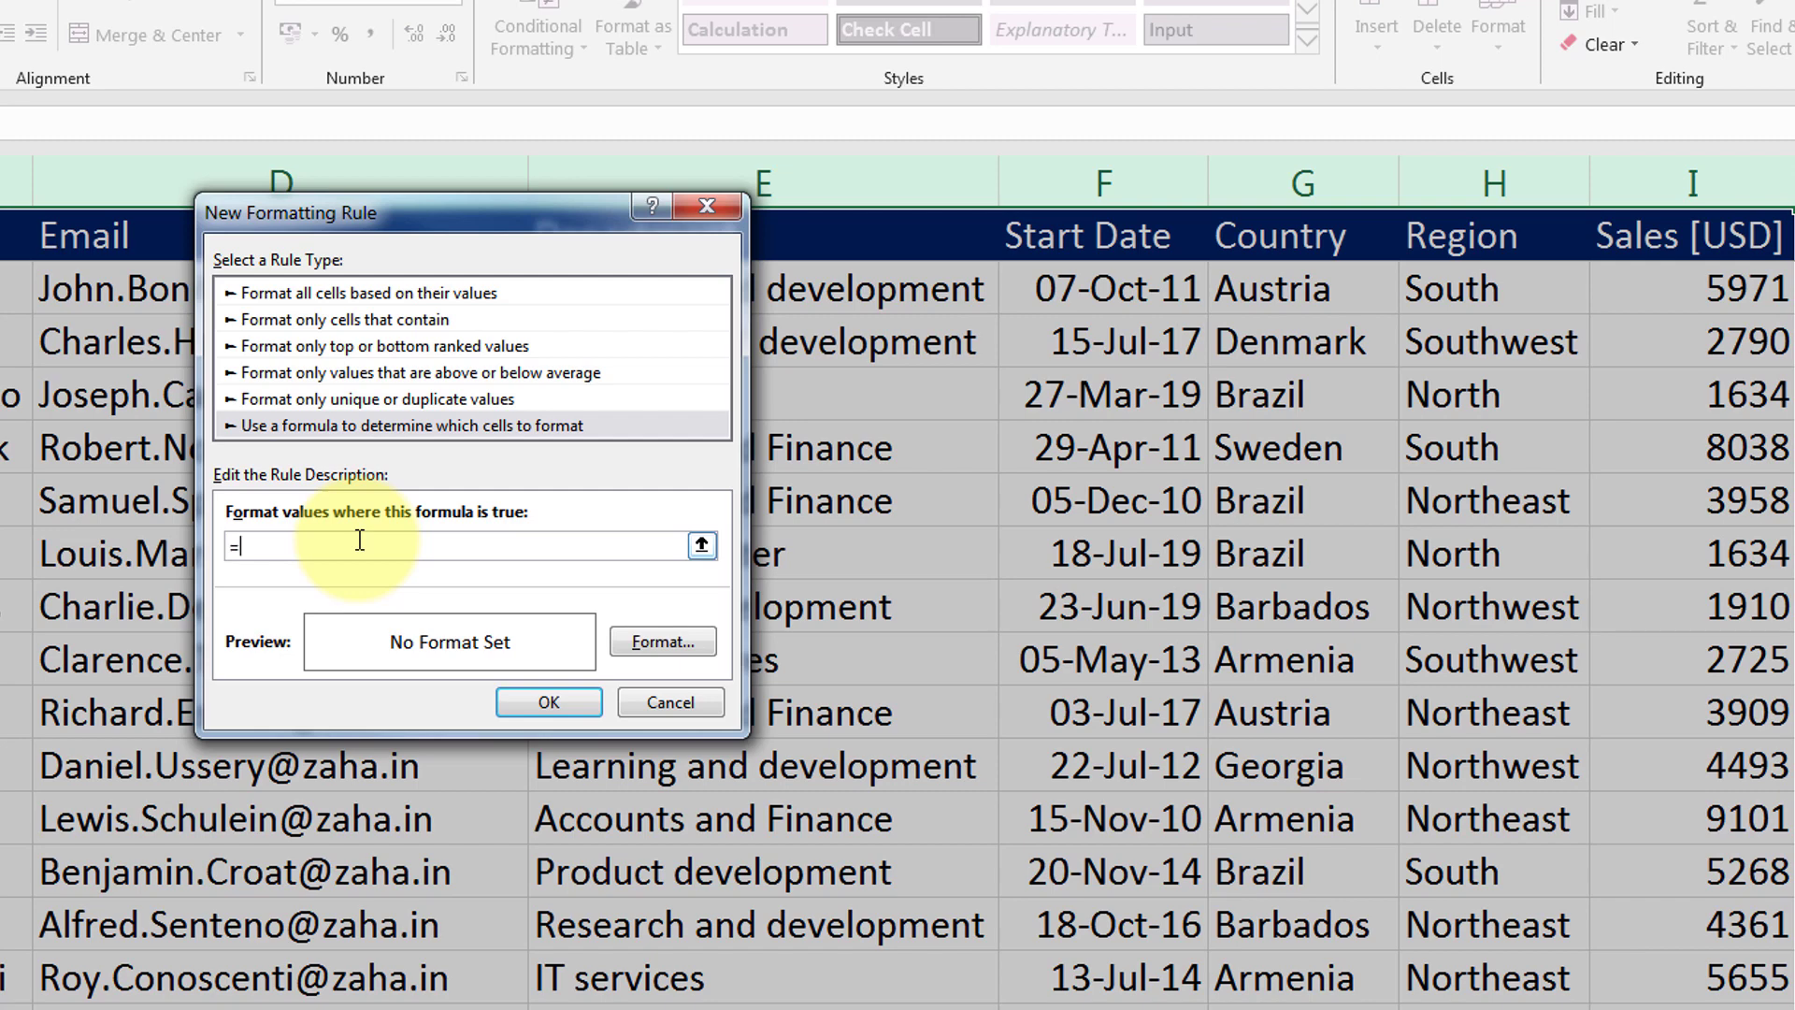
{"action": "type", "text": "$i1>5000"}
Give the sales rule a standard light green fill and apply it to the selected columns
{"action": "left_click", "coordinate": [634, 641]}
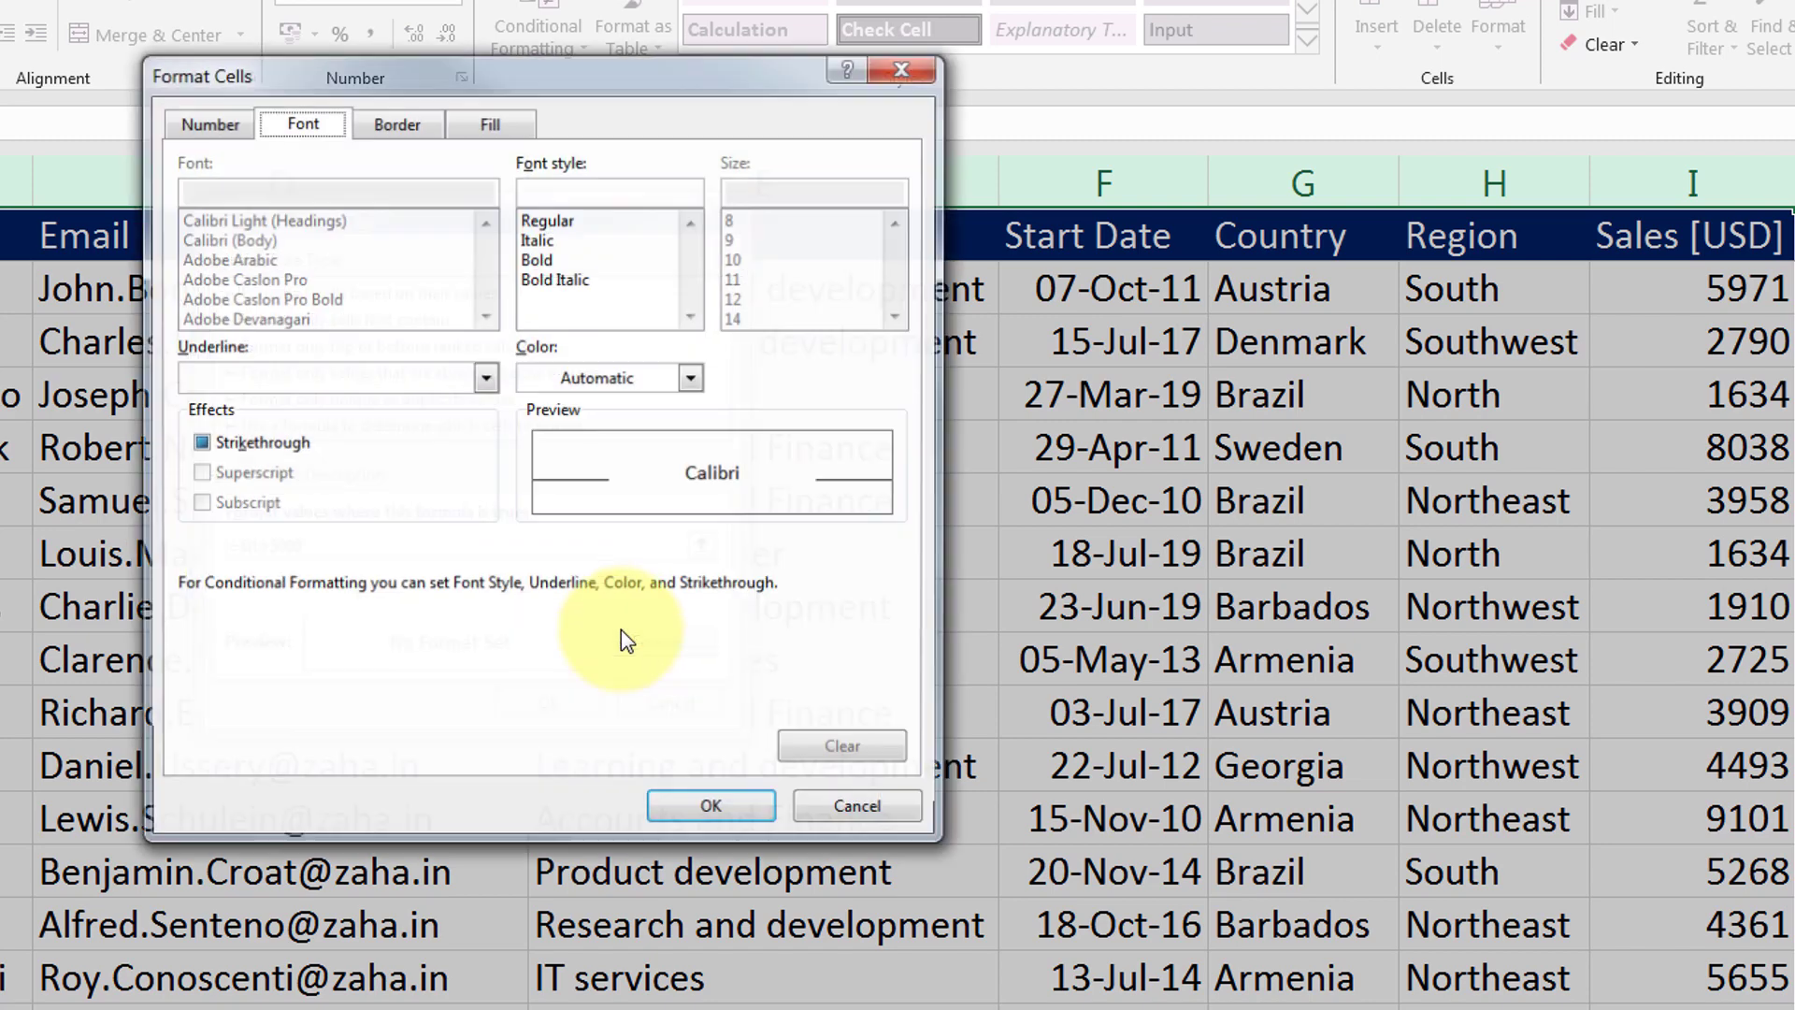
{"action": "left_click", "coordinate": [487, 123]}
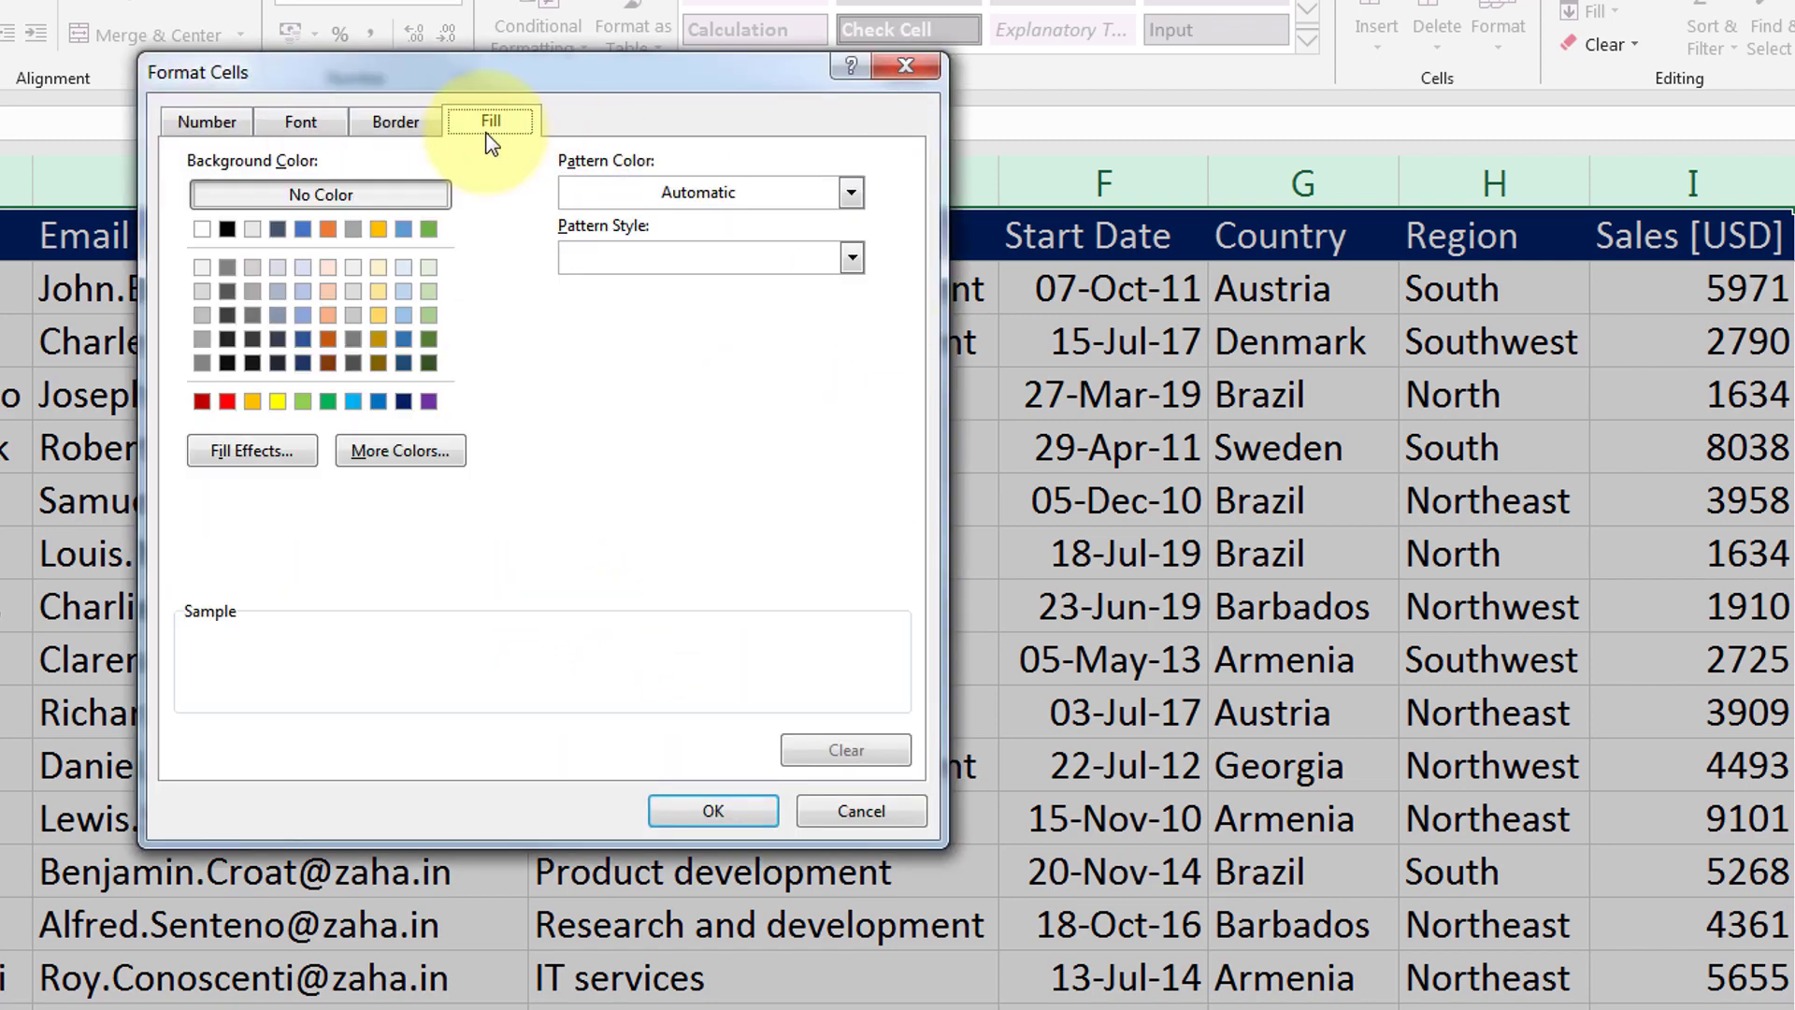
{"action": "left_click", "coordinate": [302, 401]}
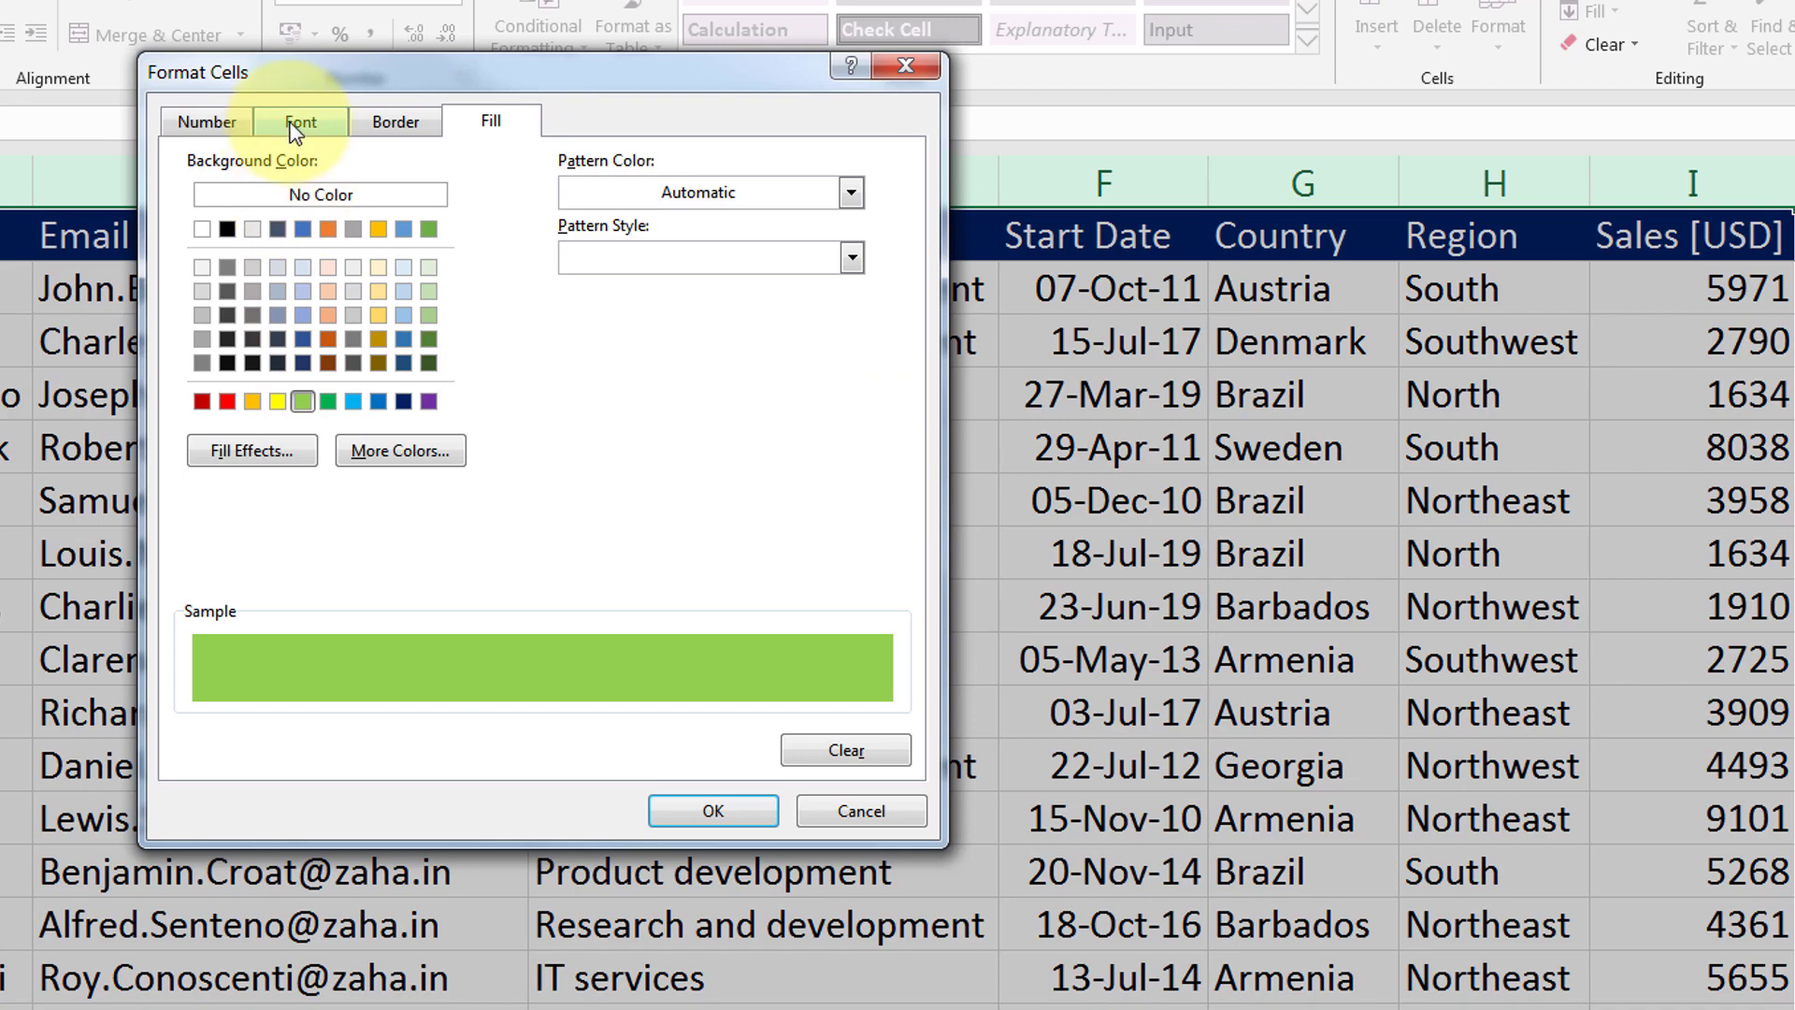
{"action": "left_click", "coordinate": [670, 806]}
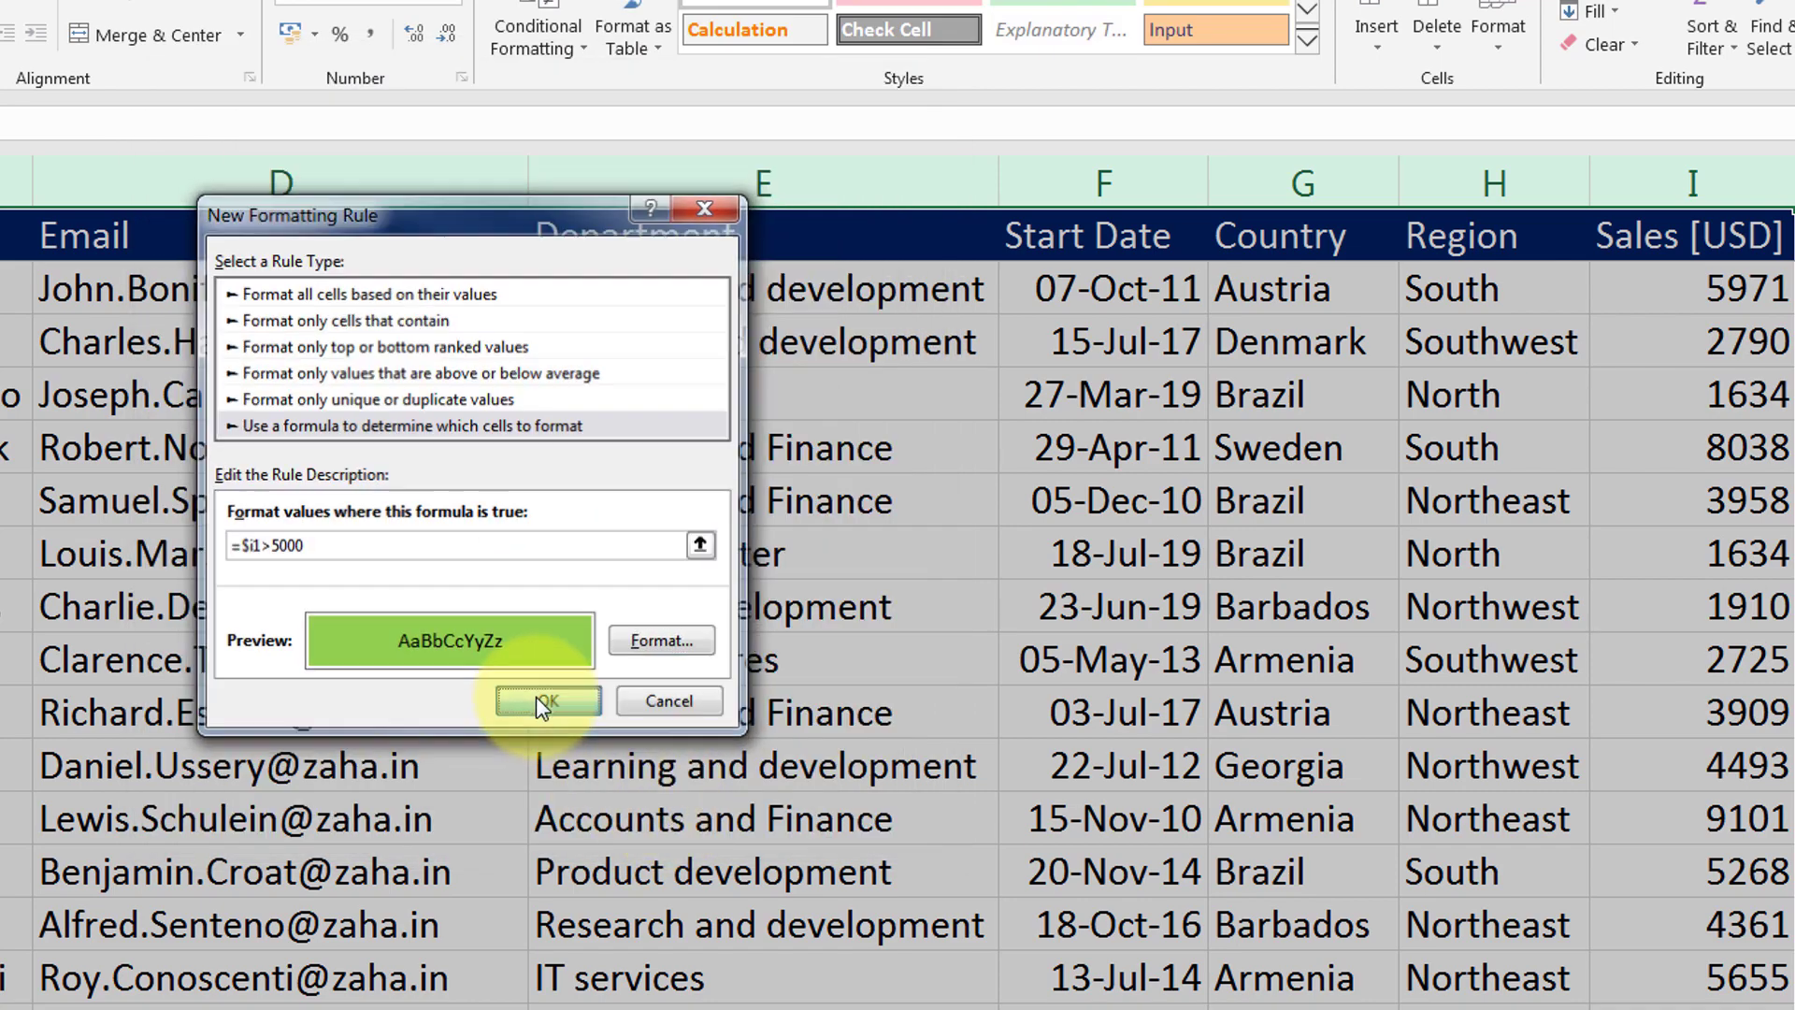
{"action": "left_click", "coordinate": [549, 707]}
Change the range the =$I1>5000 rule applies to into =$A2:$I30, excluding the header row, and confirm it
{"action": "left_click", "coordinate": [407, 495]}
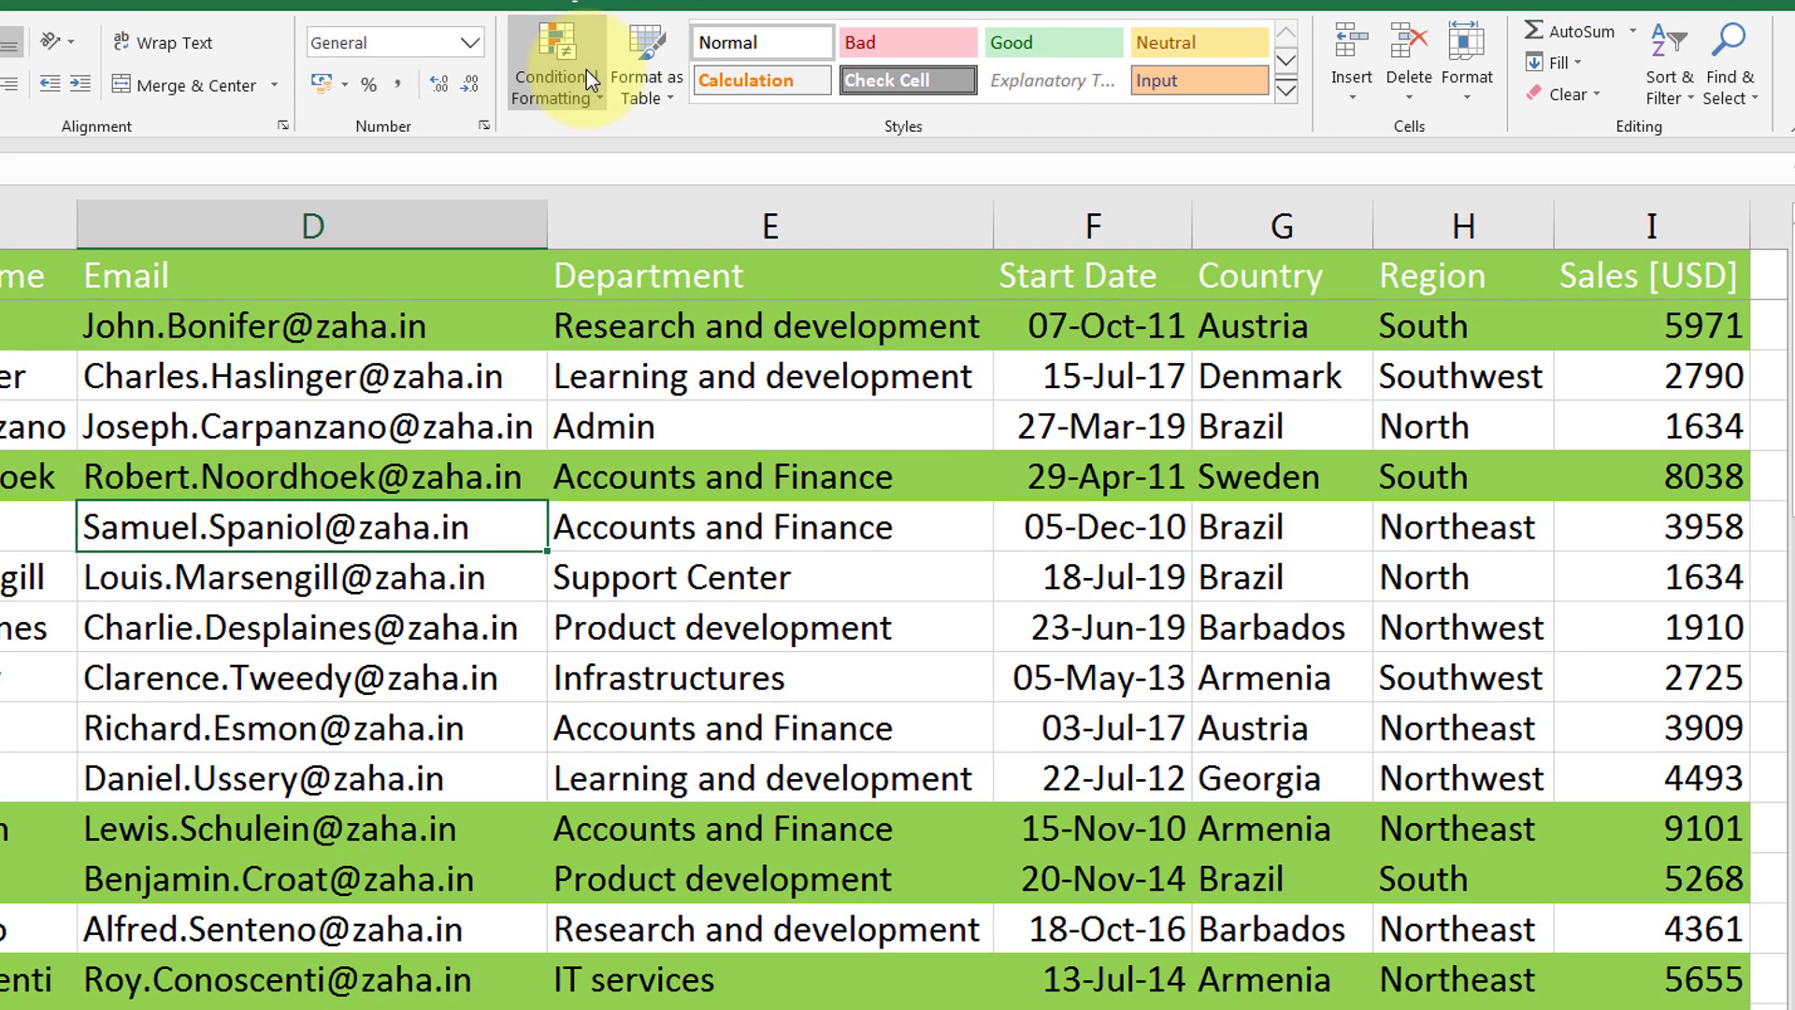
{"action": "left_click", "coordinate": [537, 36]}
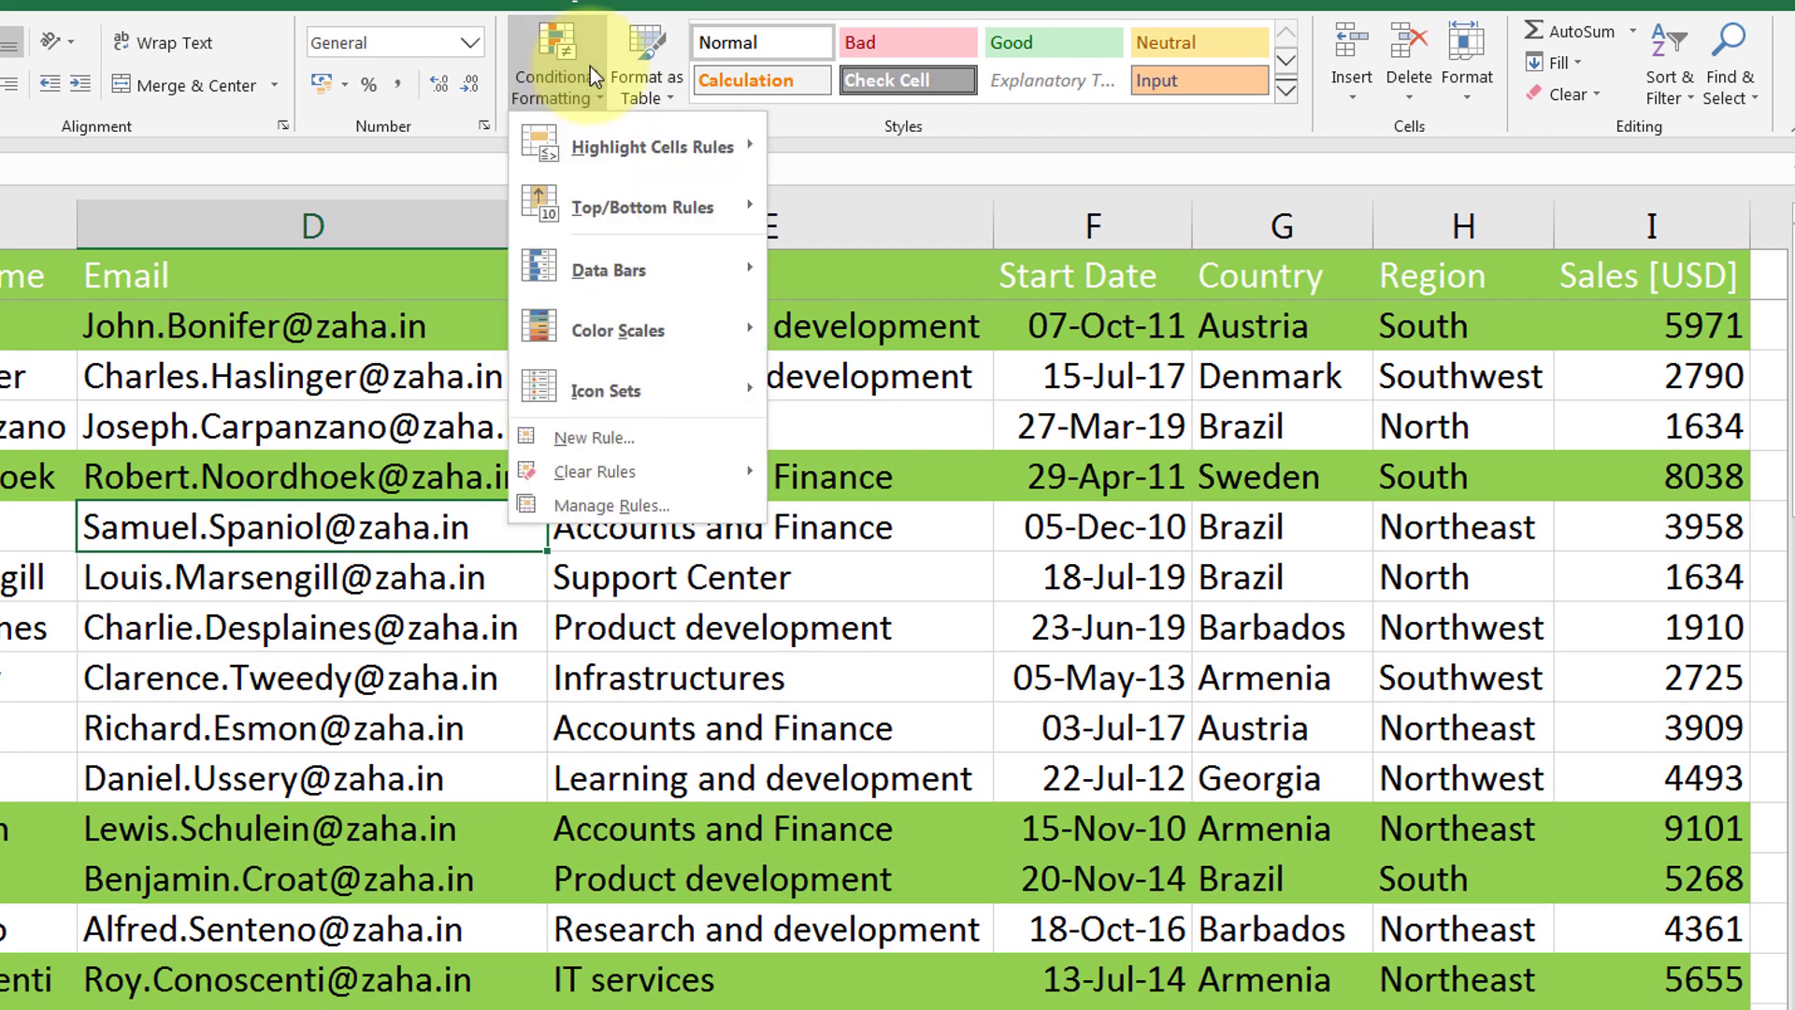
{"action": "left_click", "coordinate": [712, 503]}
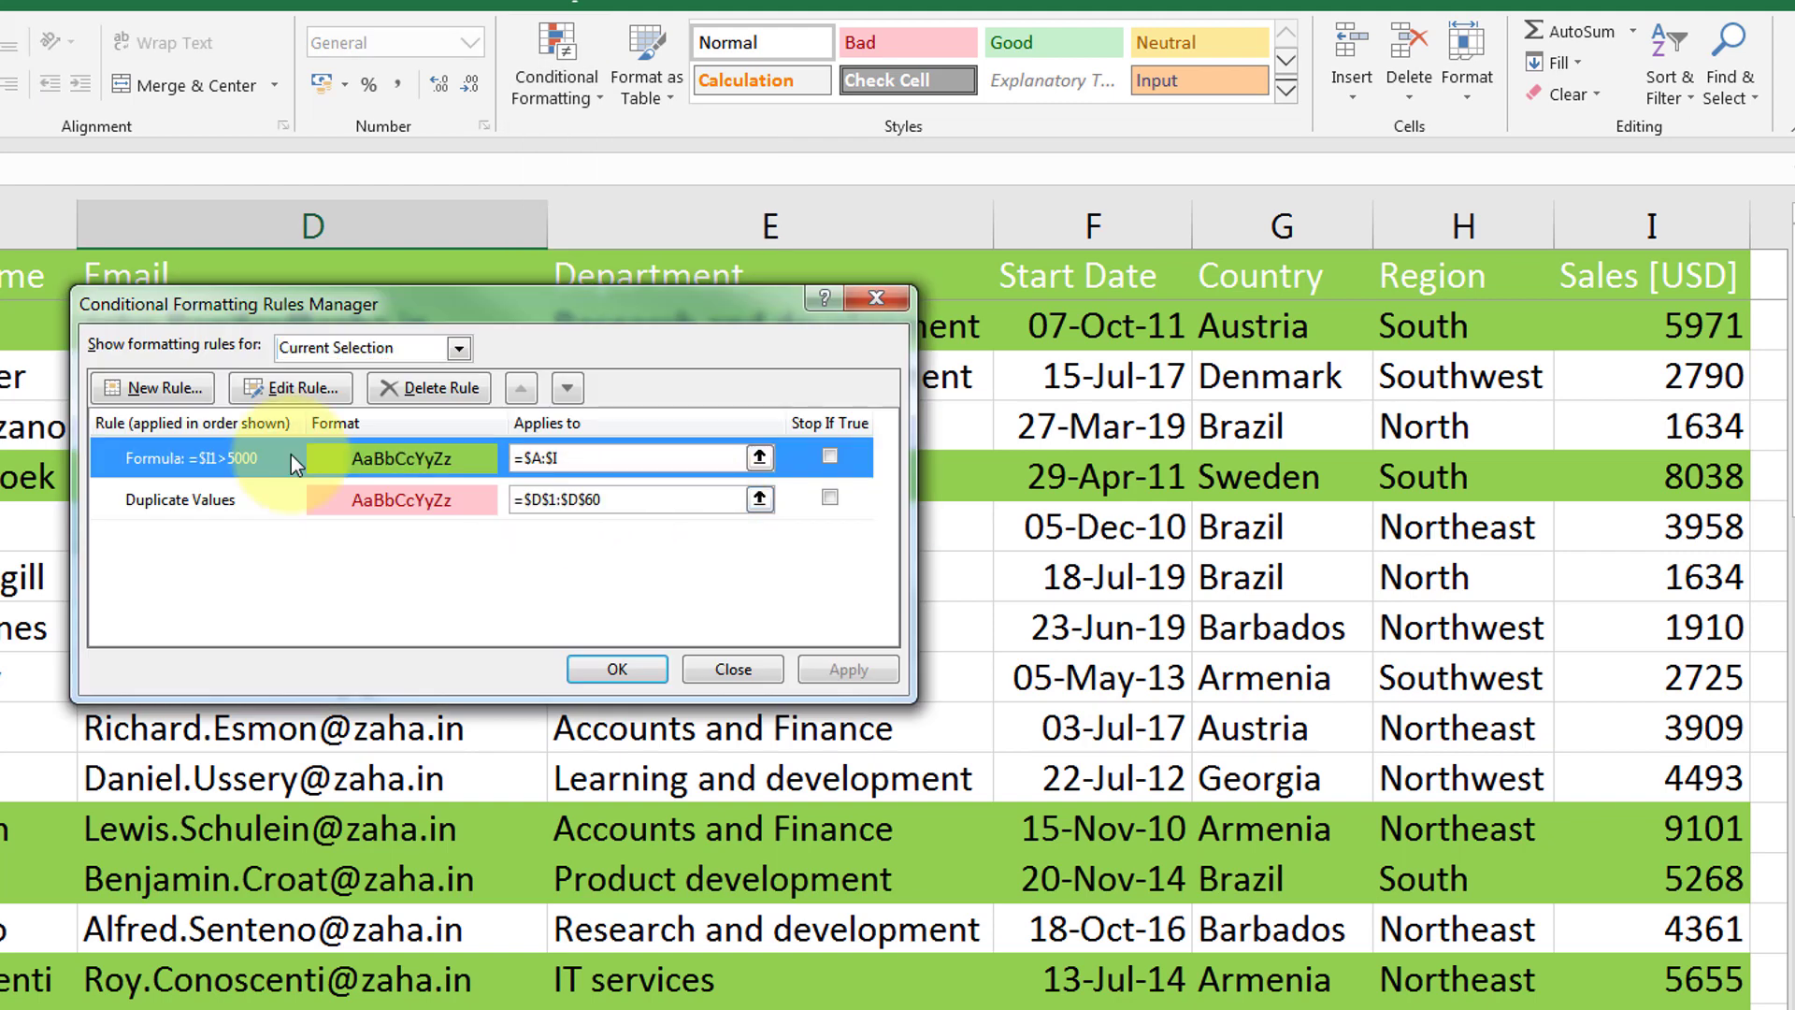
{"action": "left_click", "coordinate": [558, 505]}
{"action": "type", "text": "2"}
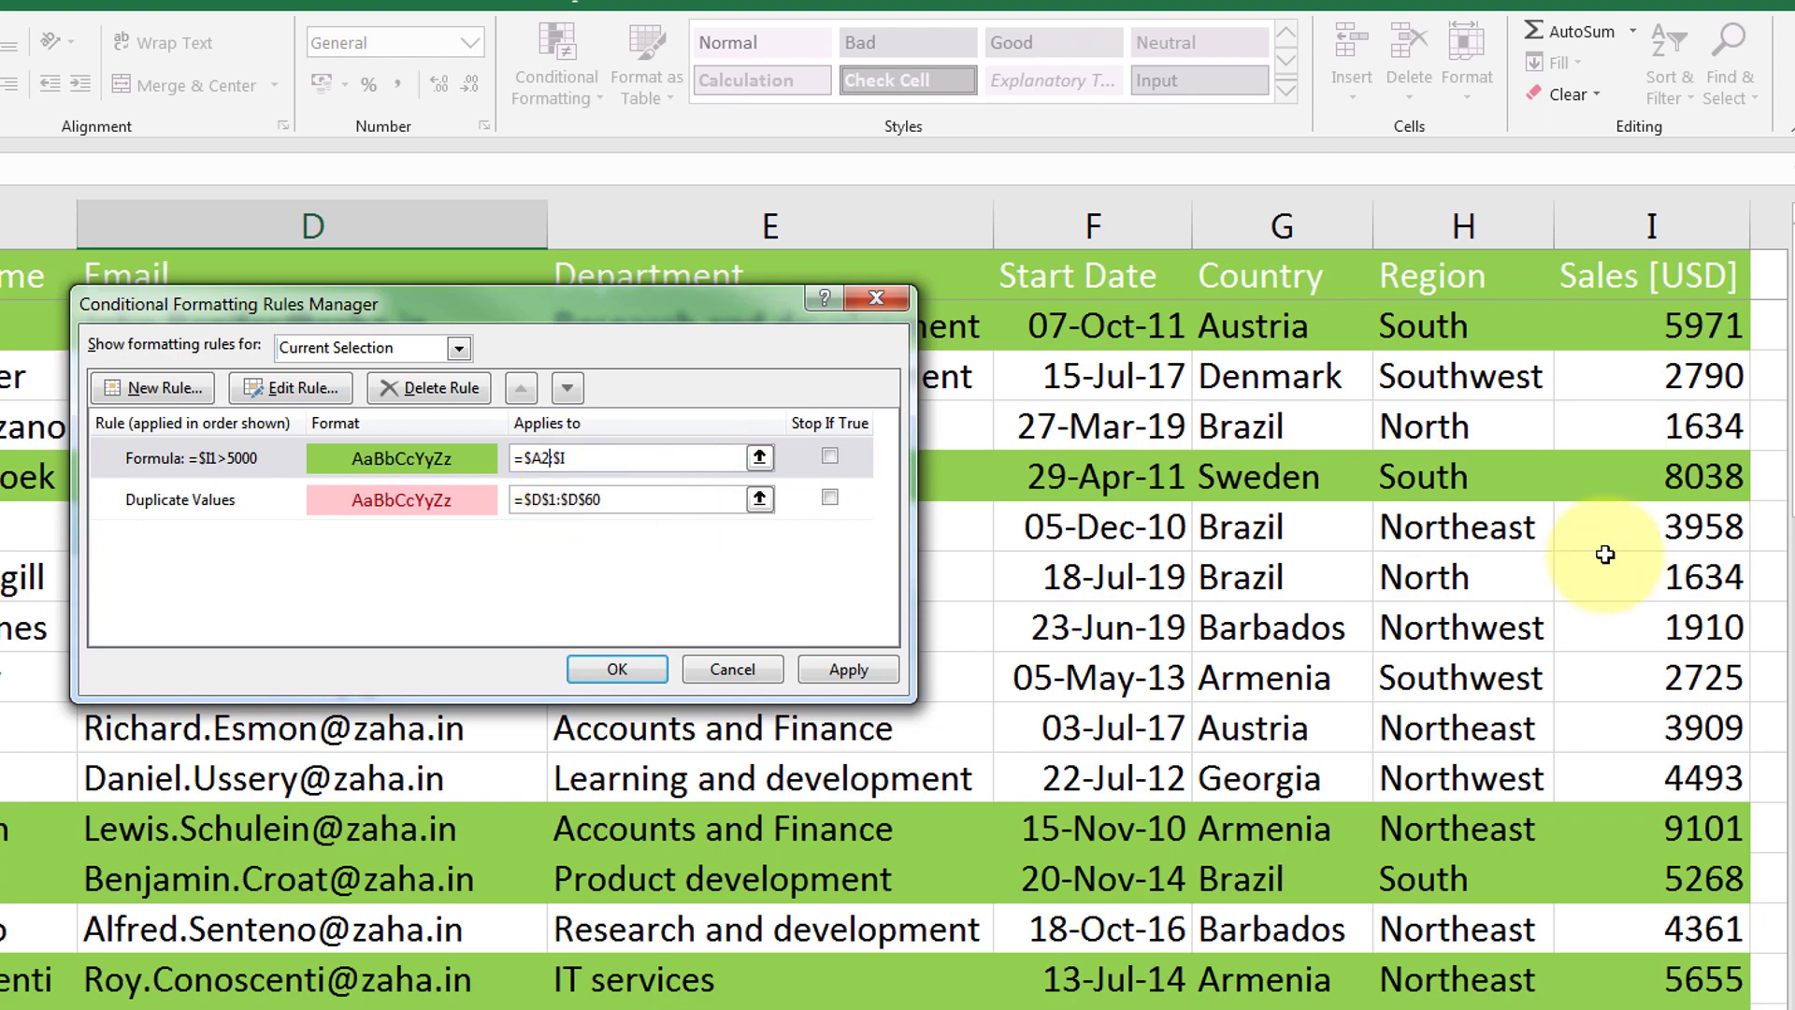
{"action": "scroll", "coordinate": [1764, 461], "scroll_direction": "down", "scroll_amount": 5}
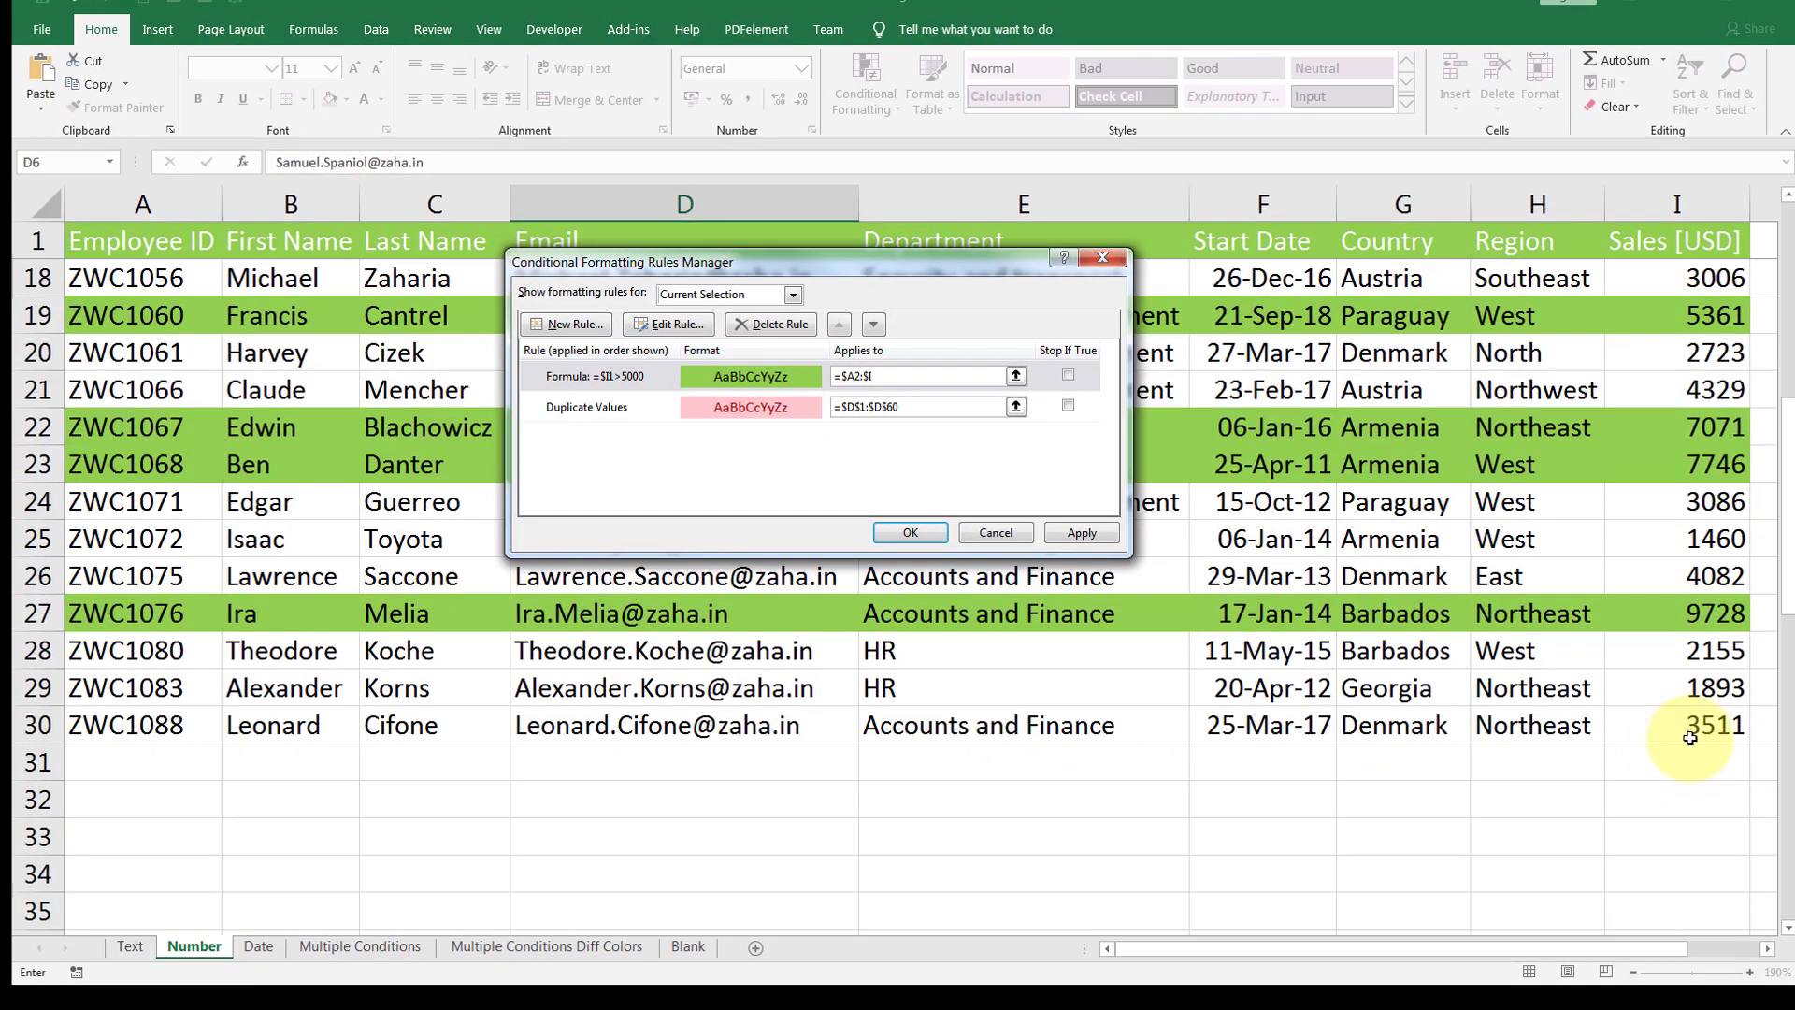
{"action": "left_click", "coordinate": [897, 377]}
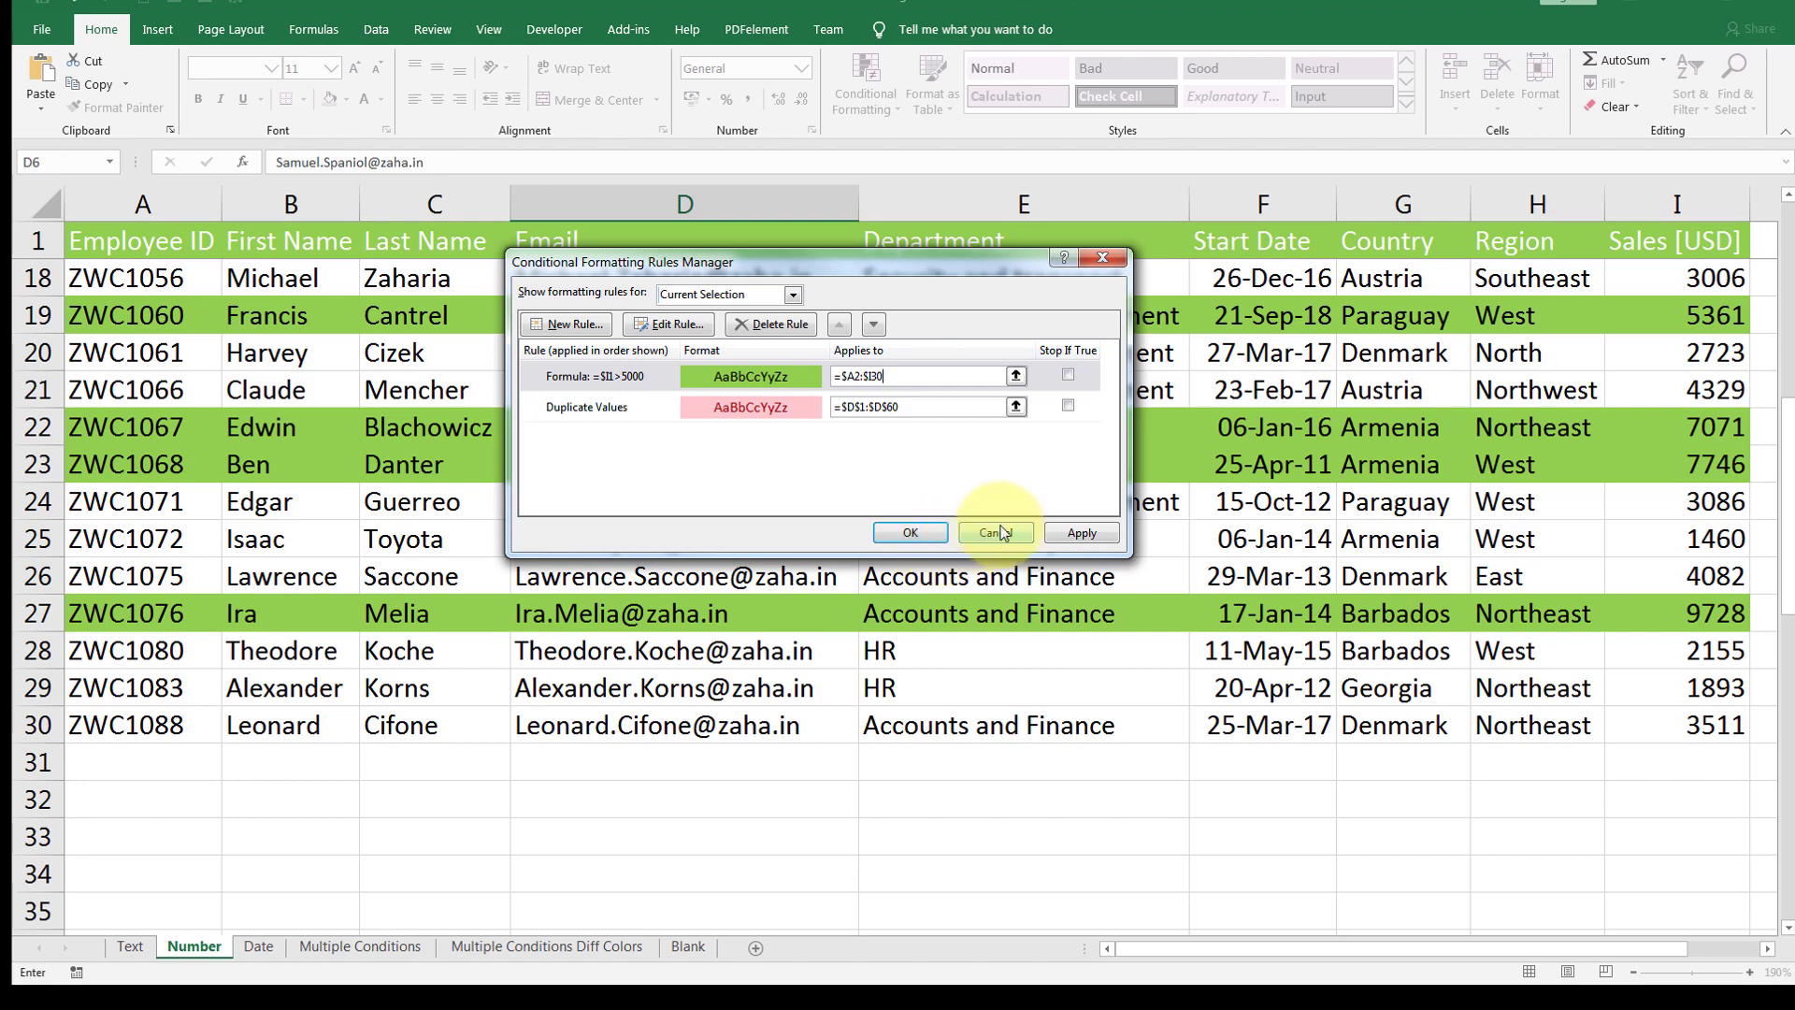
{"action": "left_click", "coordinate": [911, 532]}
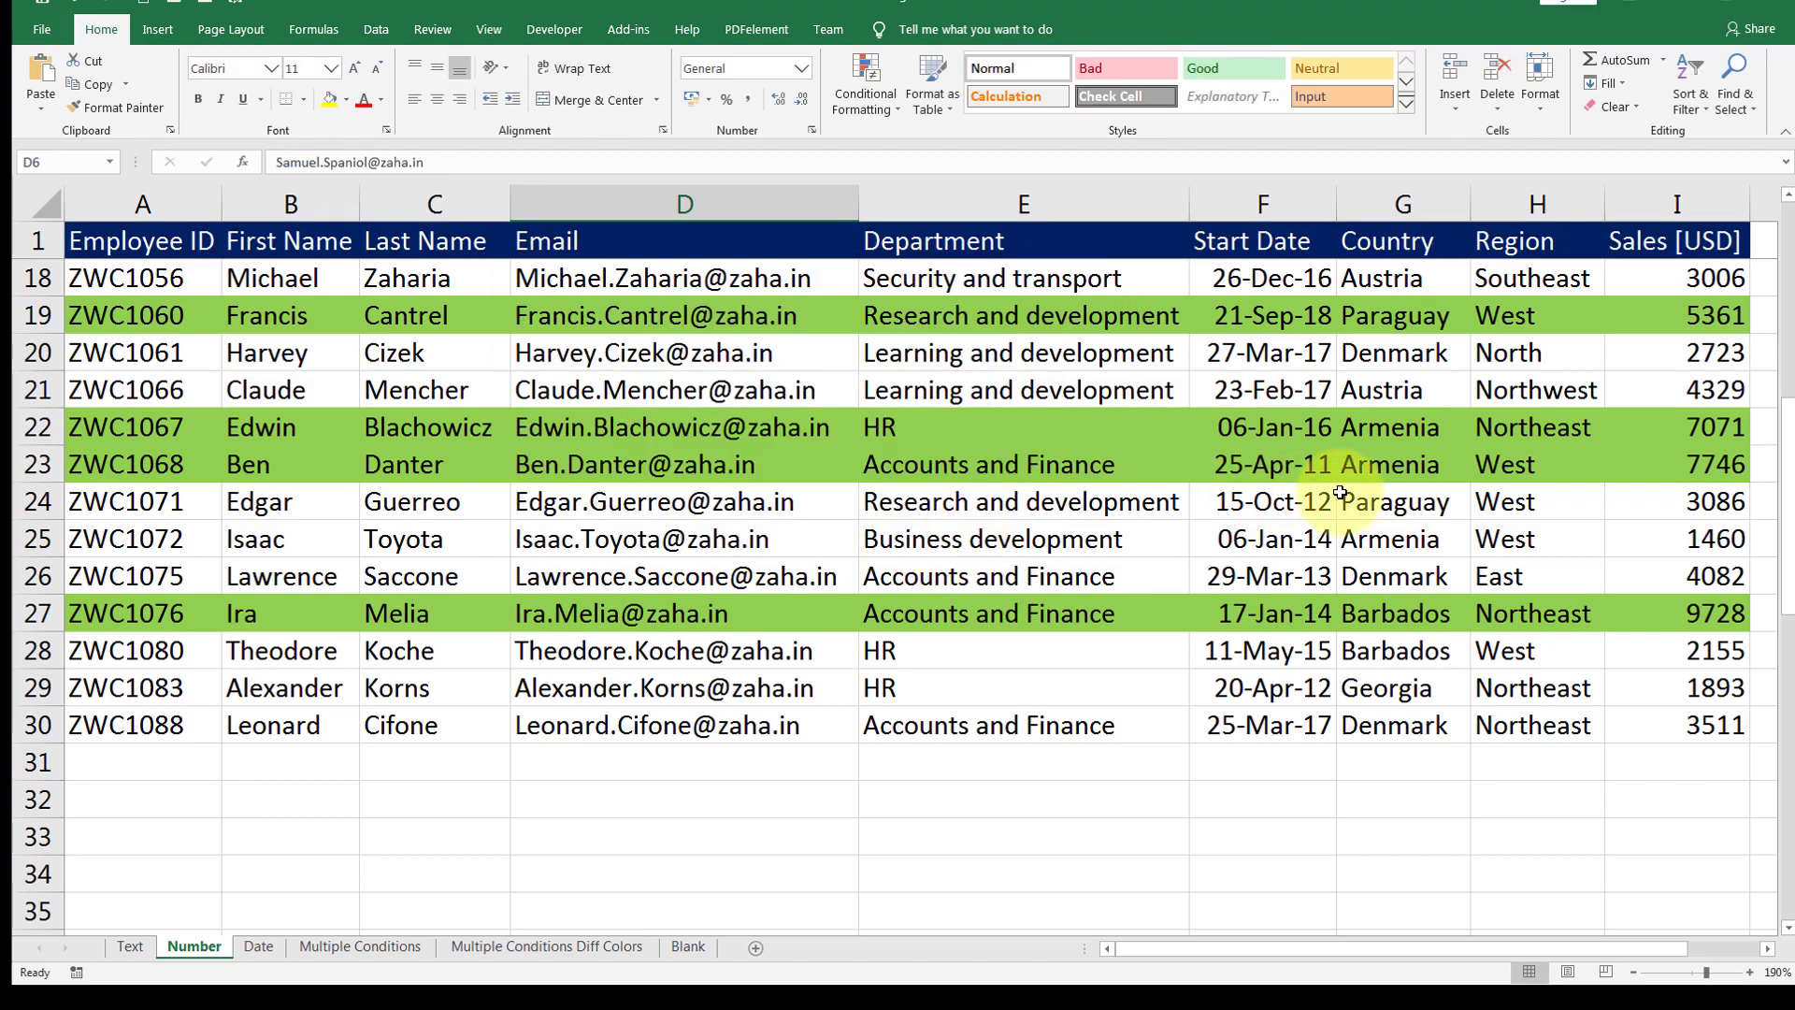
Check the highlighted rows against the values in the Sales [USD] column down to the table's last row
{"action": "scroll", "coordinate": [1334, 481], "scroll_direction": "up", "scroll_amount": 5}
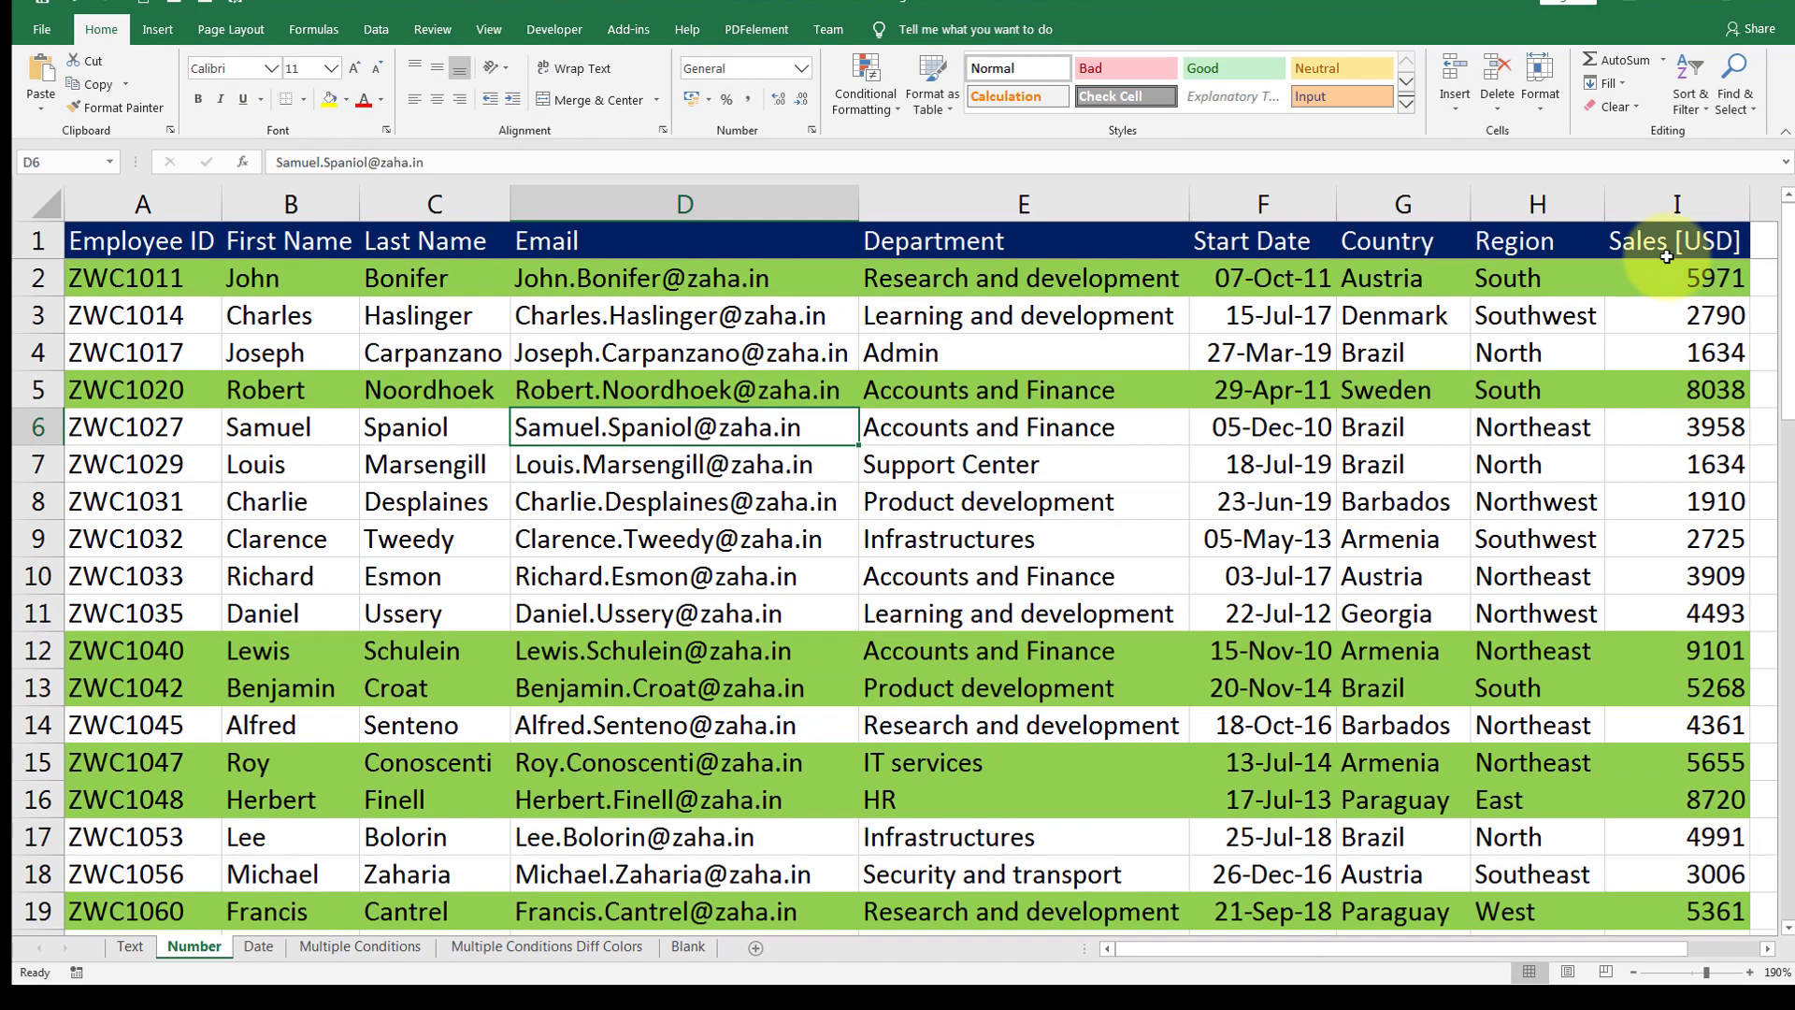
{"action": "left_click", "coordinate": [1669, 245]}
{"action": "left_click_drag", "start_coordinate": [1673, 277], "coordinate": [1687, 795]}
{"action": "scroll", "coordinate": [1686, 750], "scroll_direction": "down", "scroll_amount": 1}
{"action": "scroll", "coordinate": [1688, 750], "scroll_direction": "down", "scroll_amount": 4}
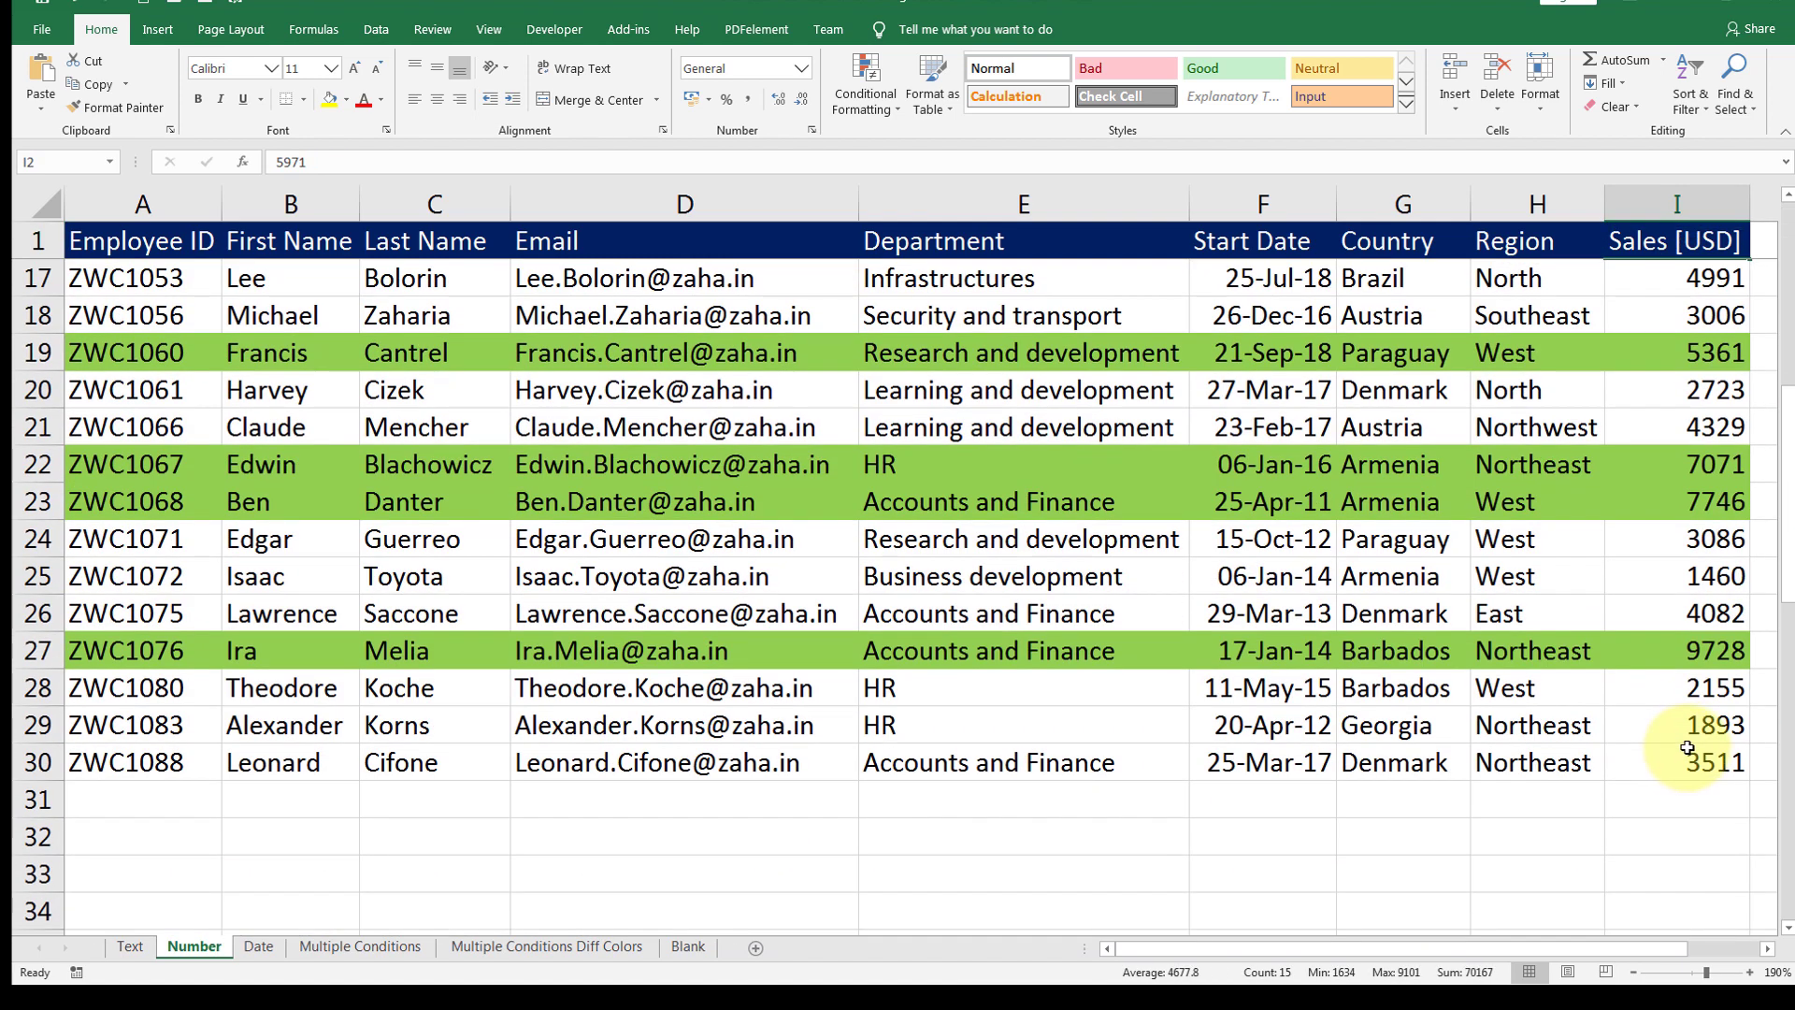
{"action": "scroll", "coordinate": [1687, 748], "scroll_direction": "down", "scroll_amount": 1}
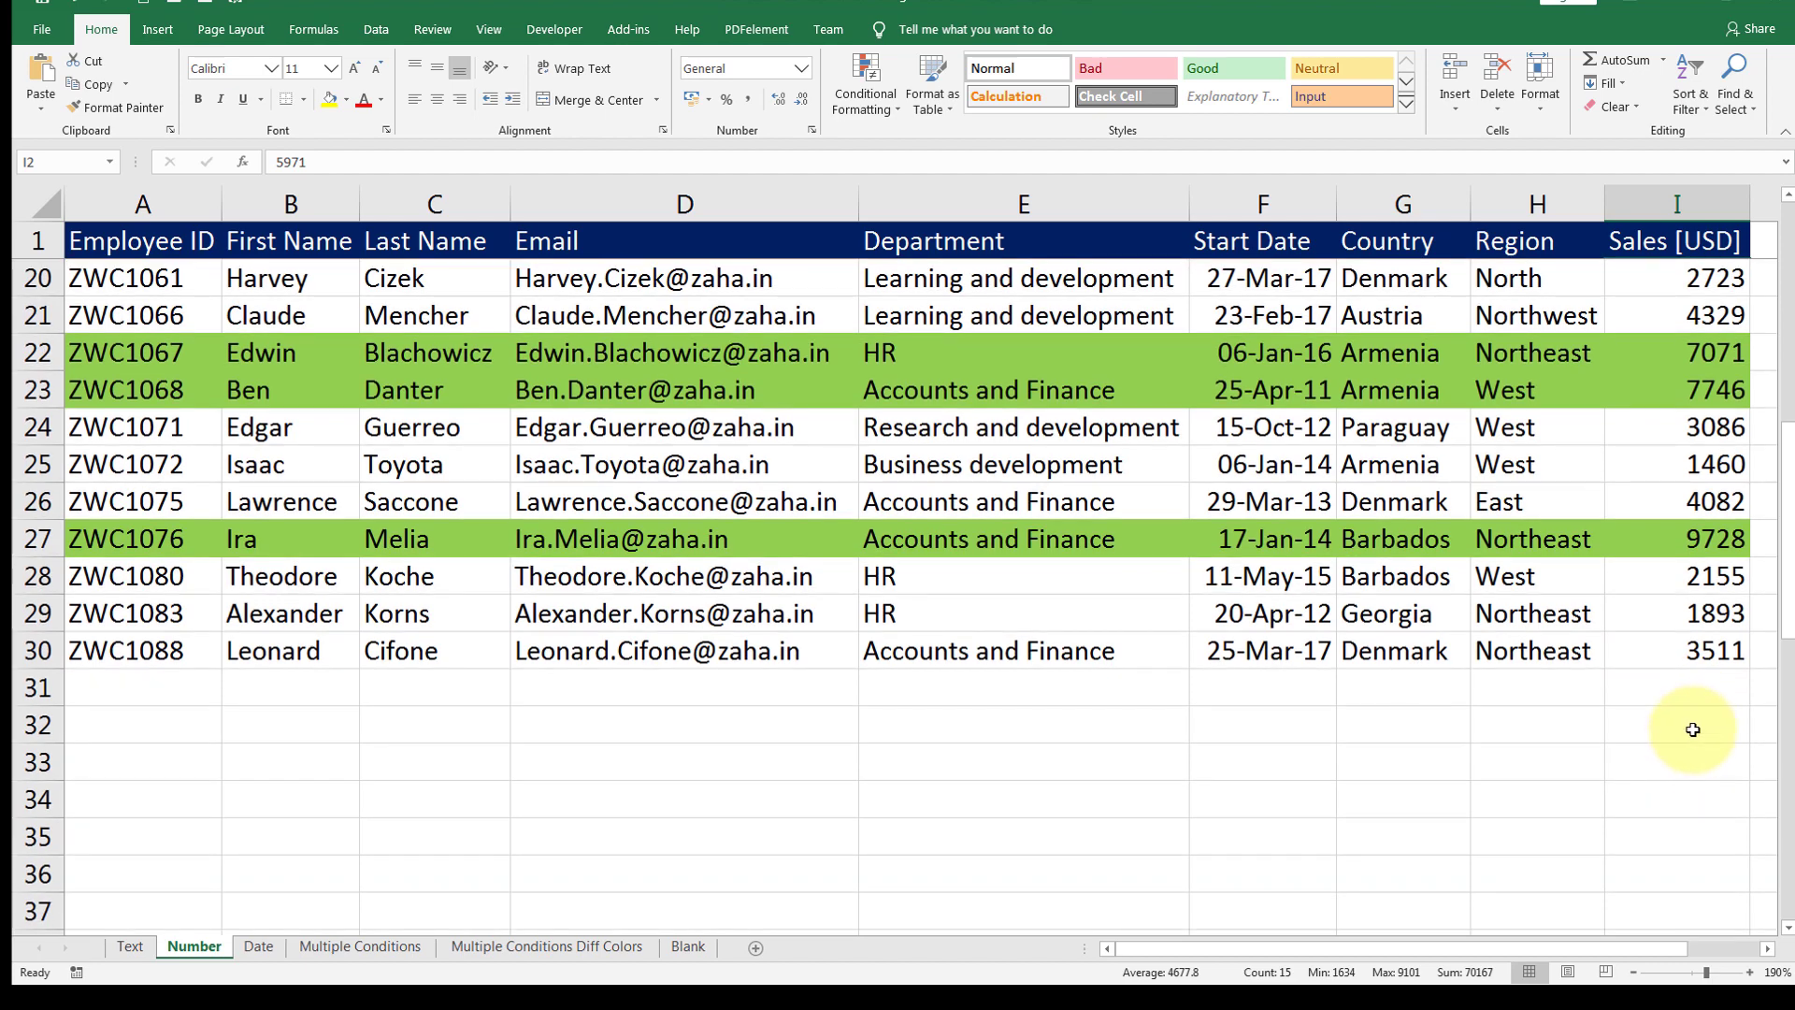
On the Date sheet, start a formula-based conditional formatting rule for columns A to I with the formula =year($F1)>2015
{"action": "key", "text": "ctrl+Page_Down"}
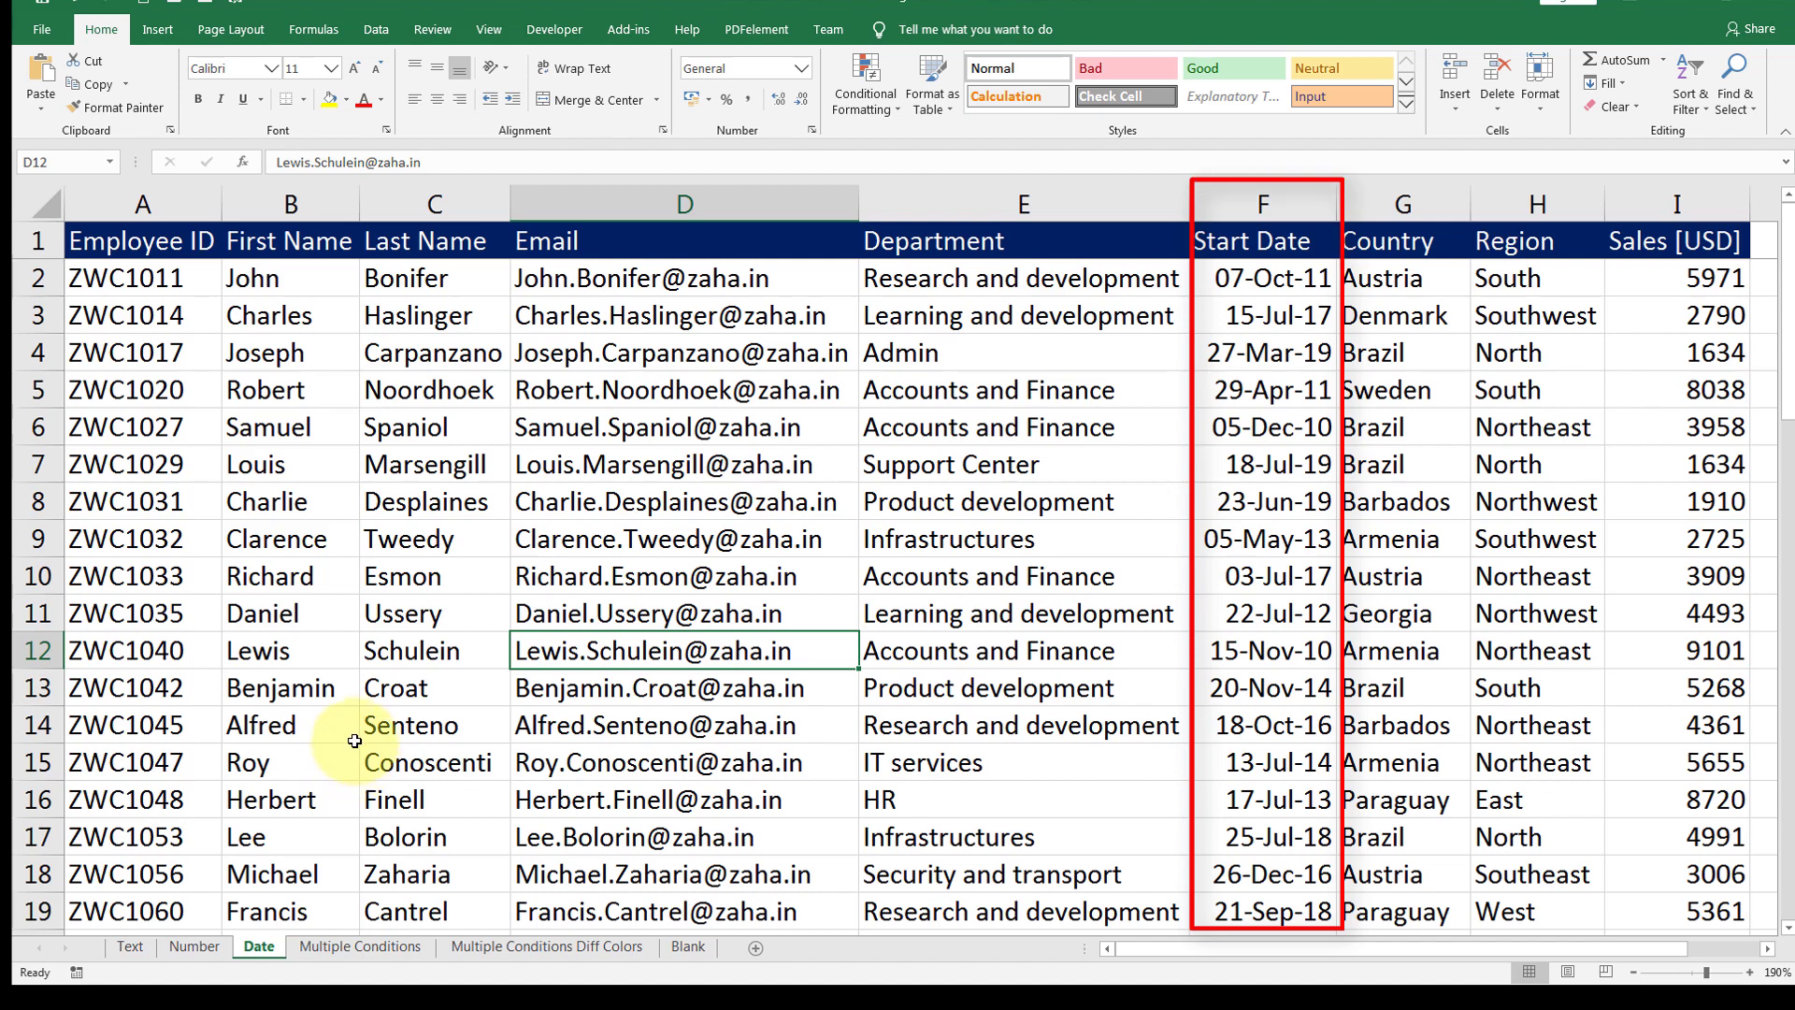
{"action": "left_click", "coordinate": [163, 220]}
{"action": "left_click_drag", "start_coordinate": [164, 219], "coordinate": [1646, 195]}
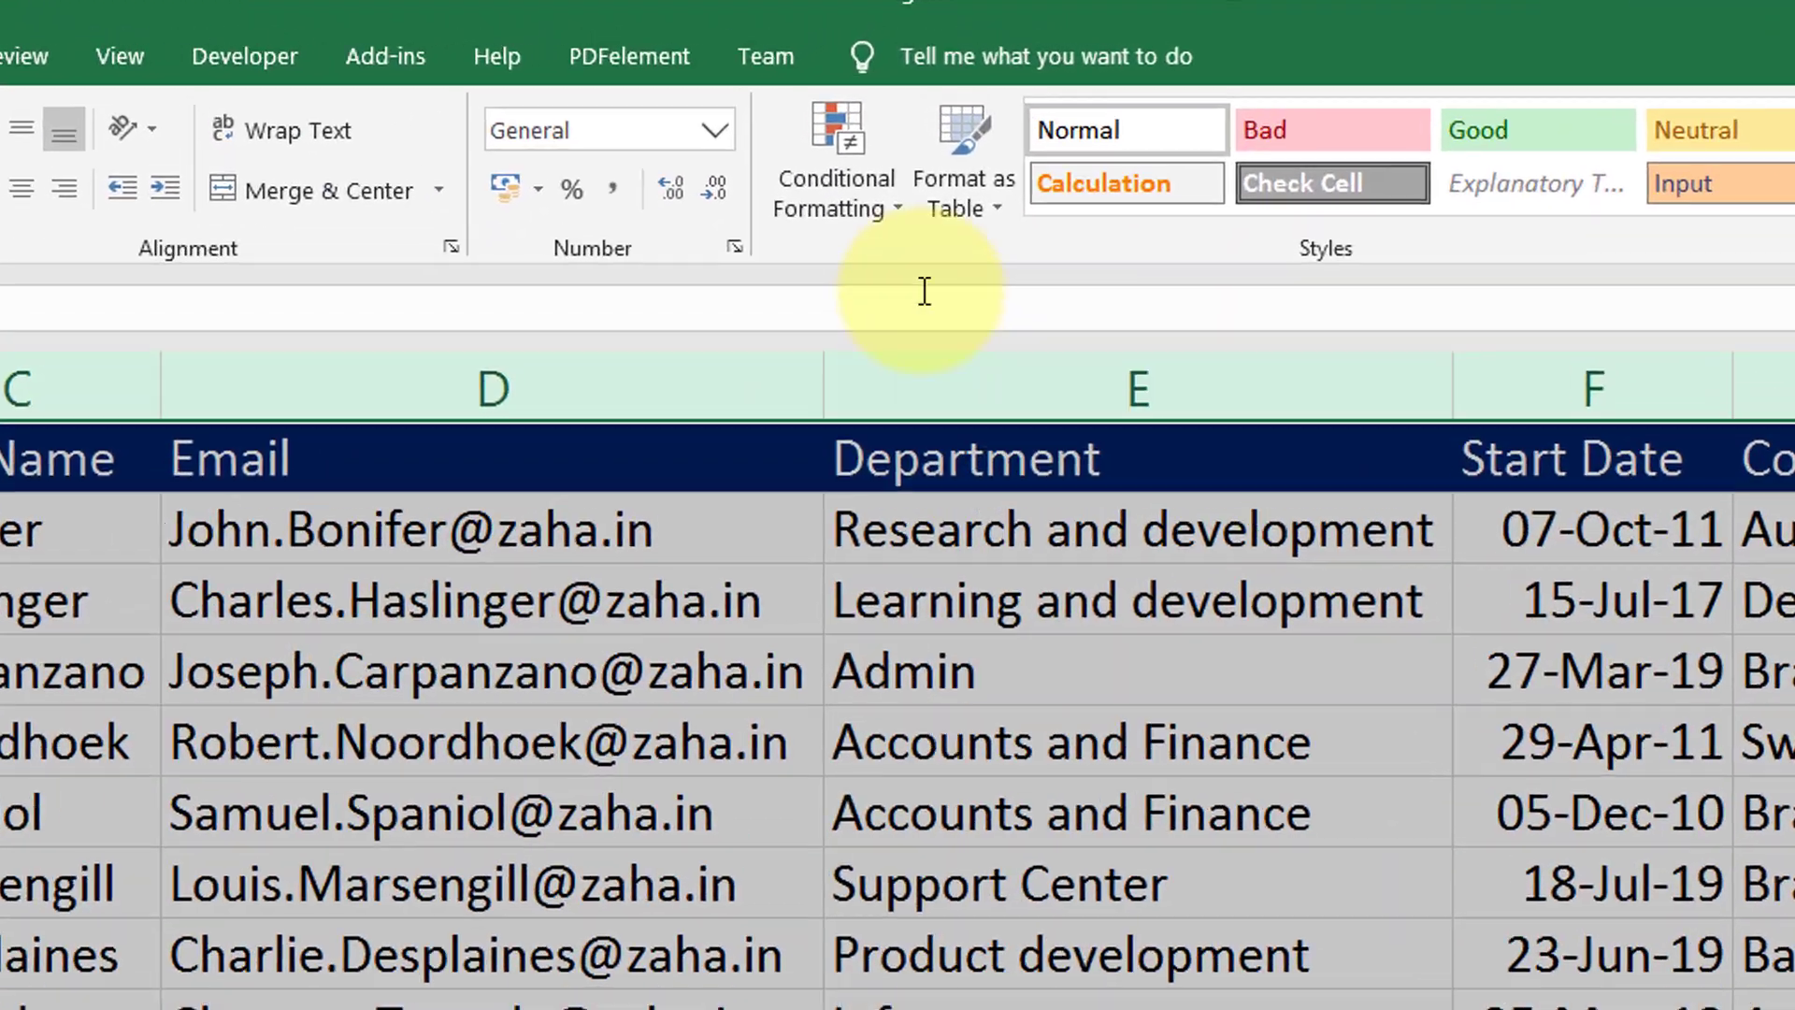
{"action": "left_click", "coordinate": [867, 120]}
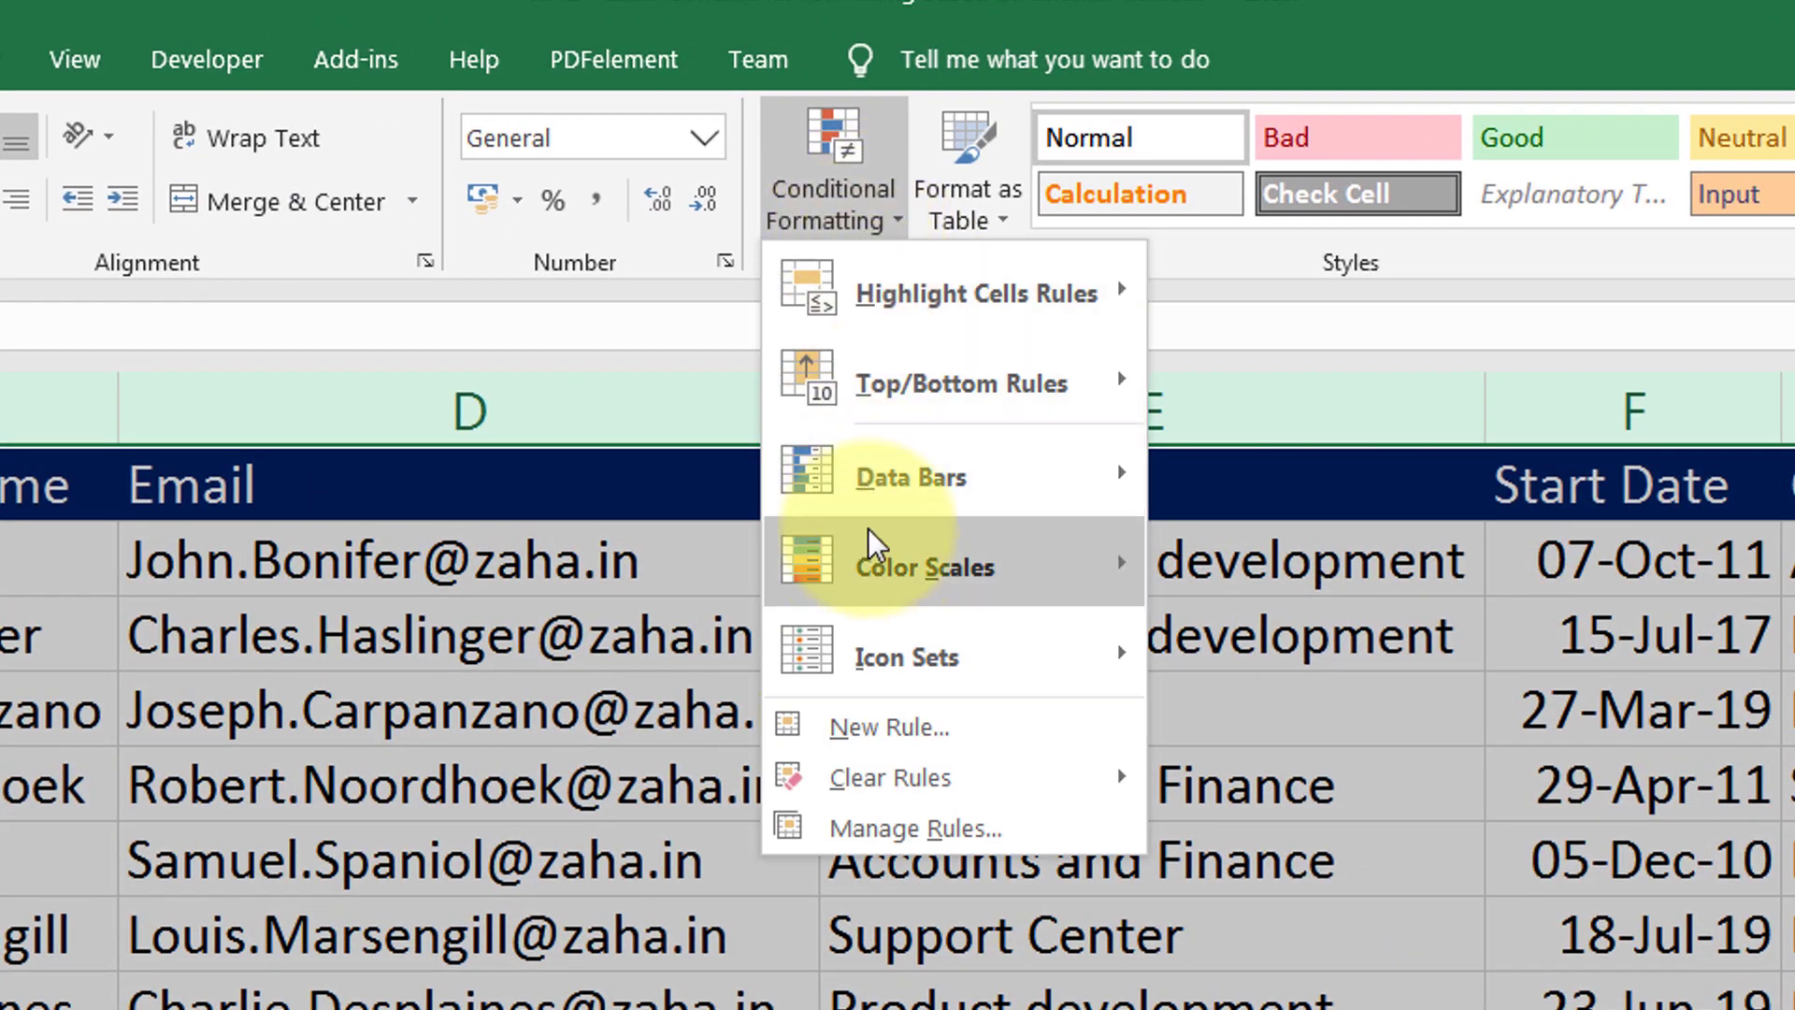
{"action": "left_click", "coordinate": [981, 741]}
{"action": "left_click", "coordinate": [294, 870]}
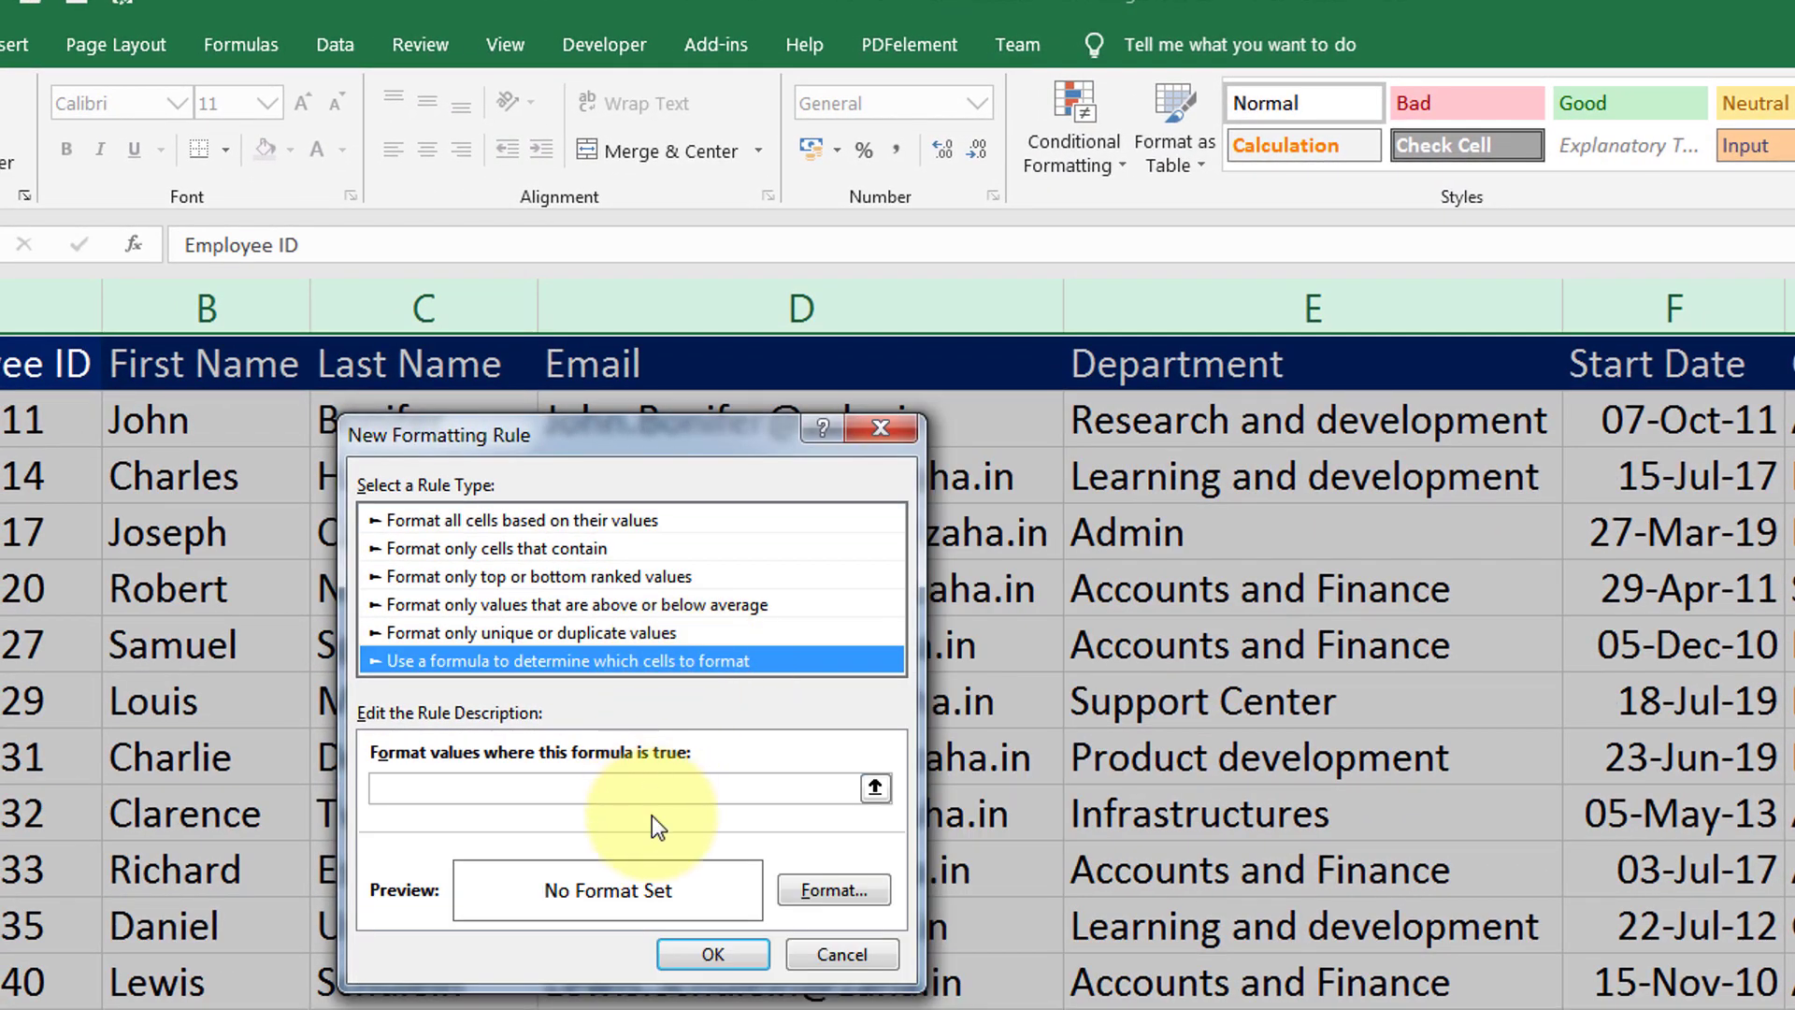
{"action": "left_click", "coordinate": [661, 787]}
{"action": "type", "text": "=year"}
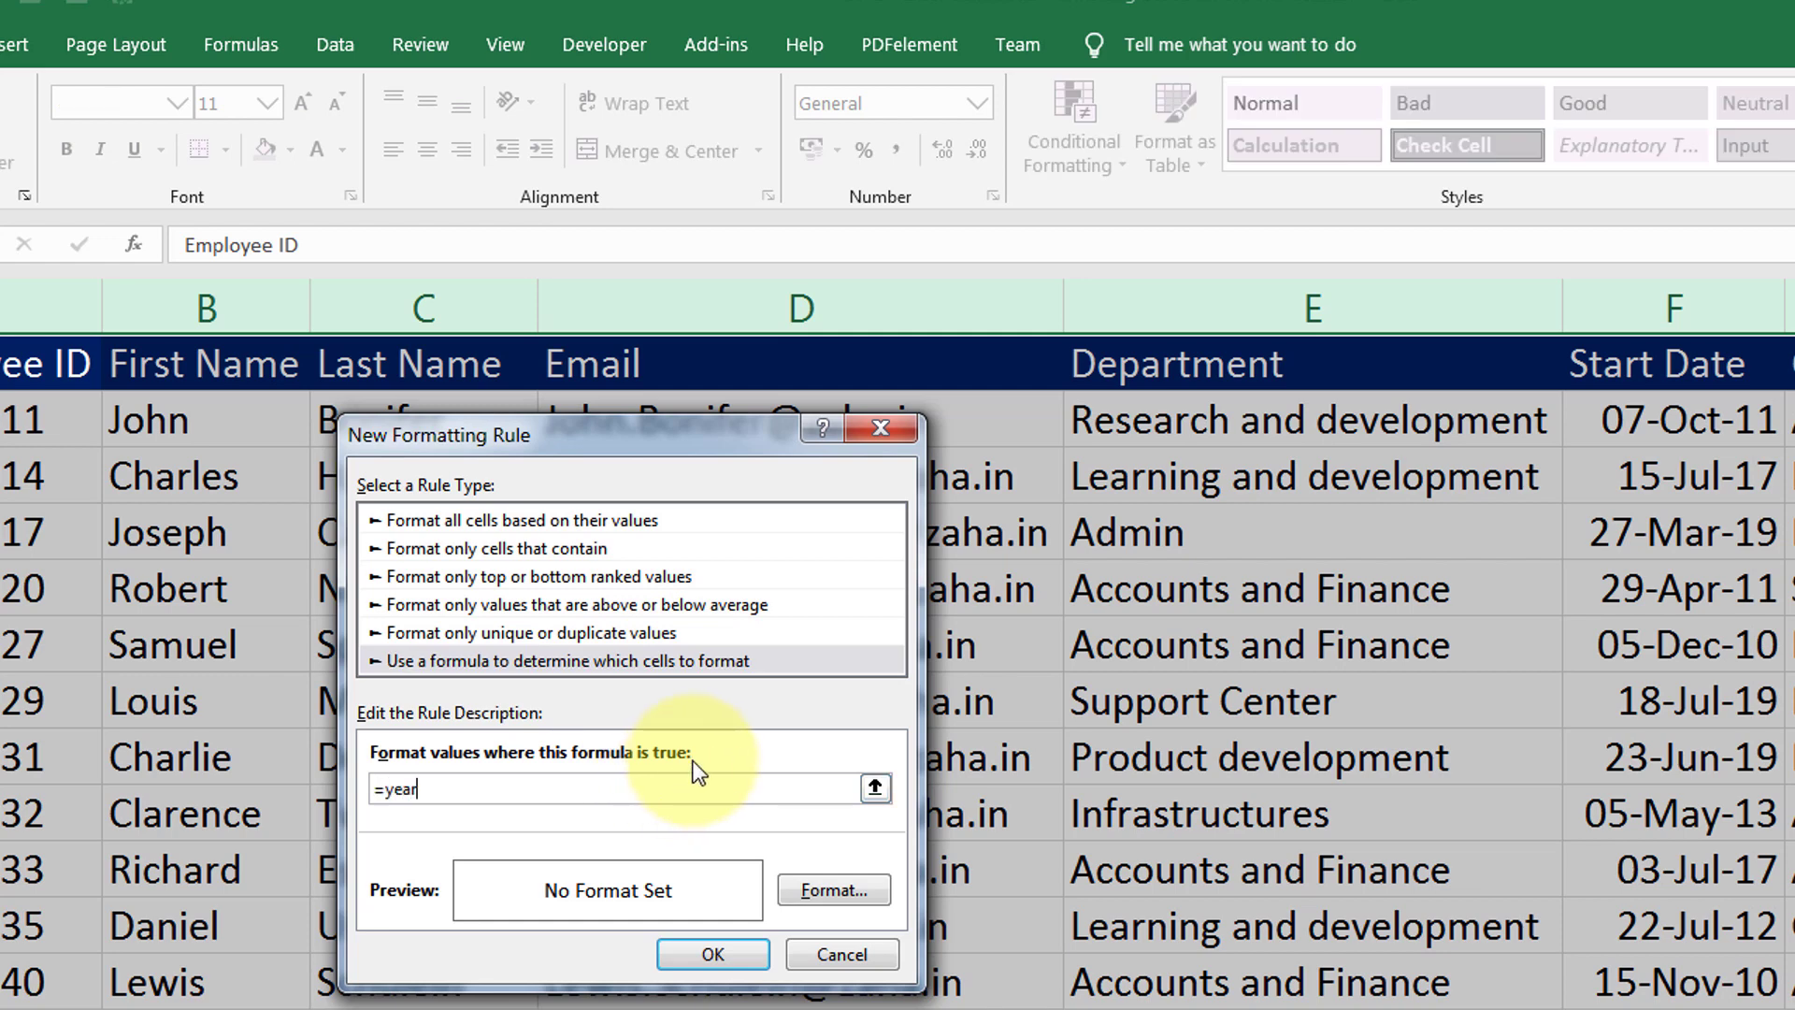
{"action": "type", "text": "("}
{"action": "type", "text": "$F1)>2015"}
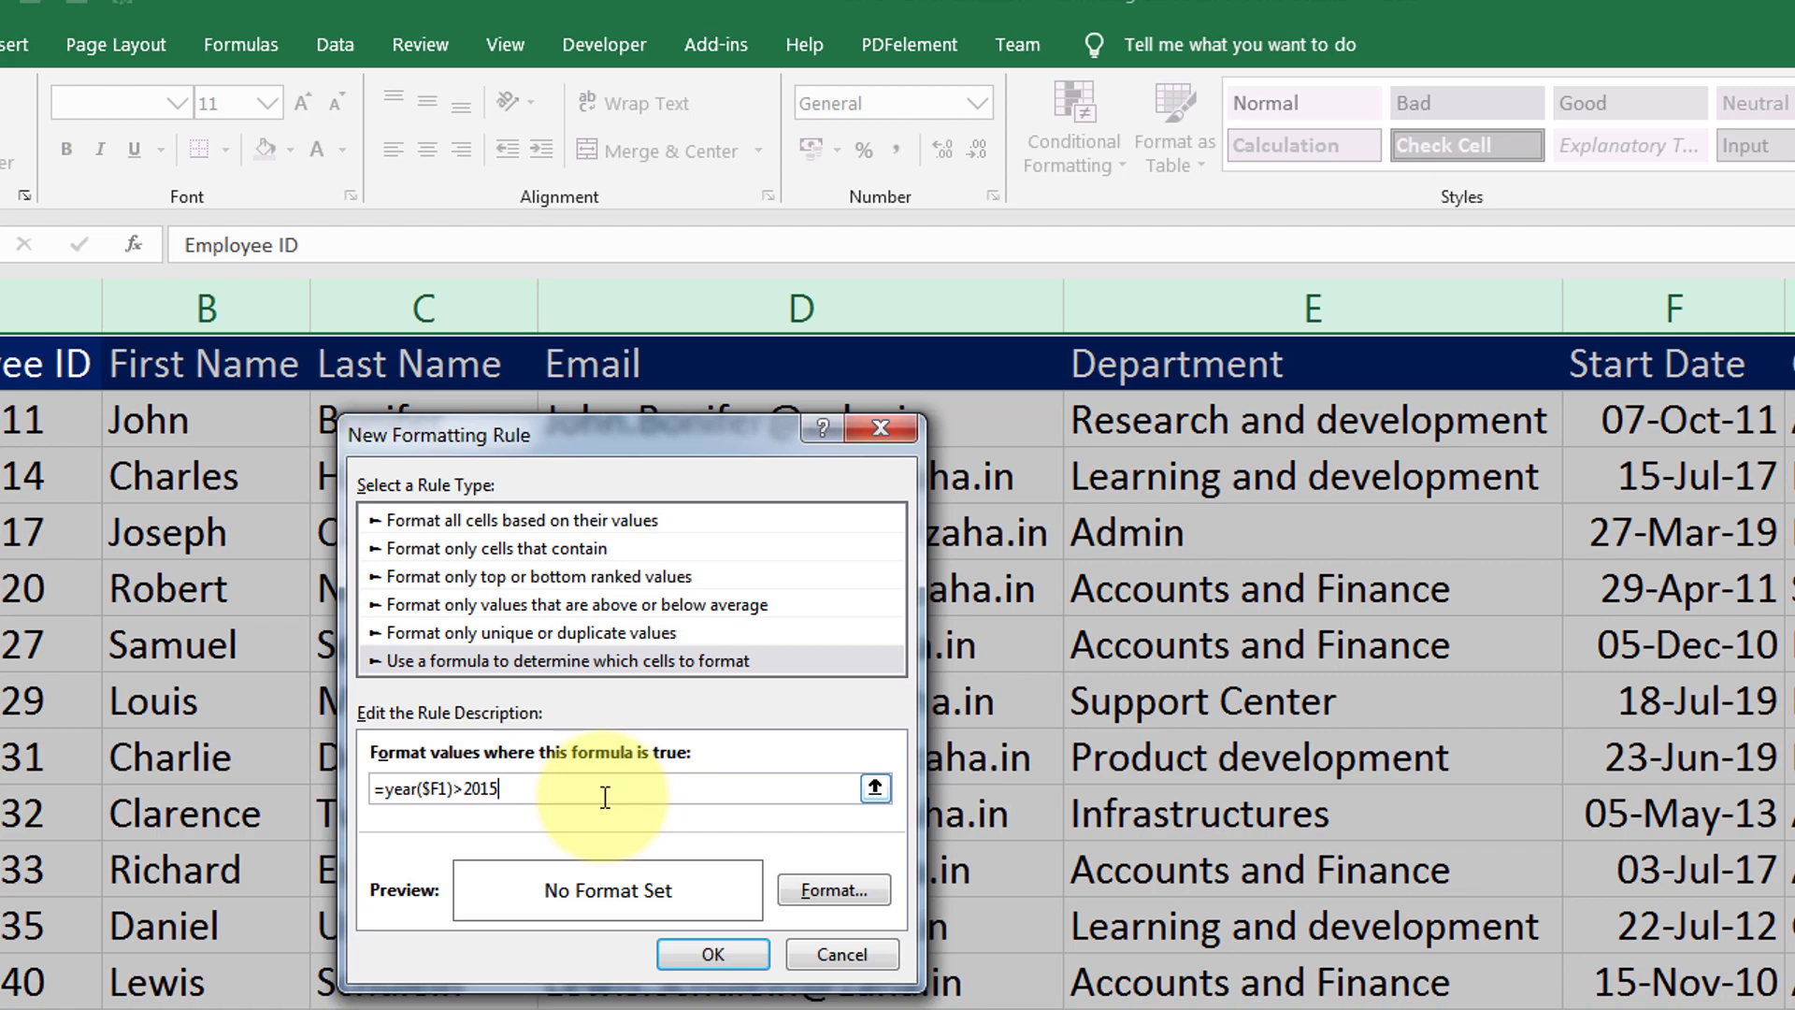
Give the start-year rule a standard dark blue fill with white font colour, apply it, and check the highlighted rows
{"action": "left_click", "coordinate": [815, 895]}
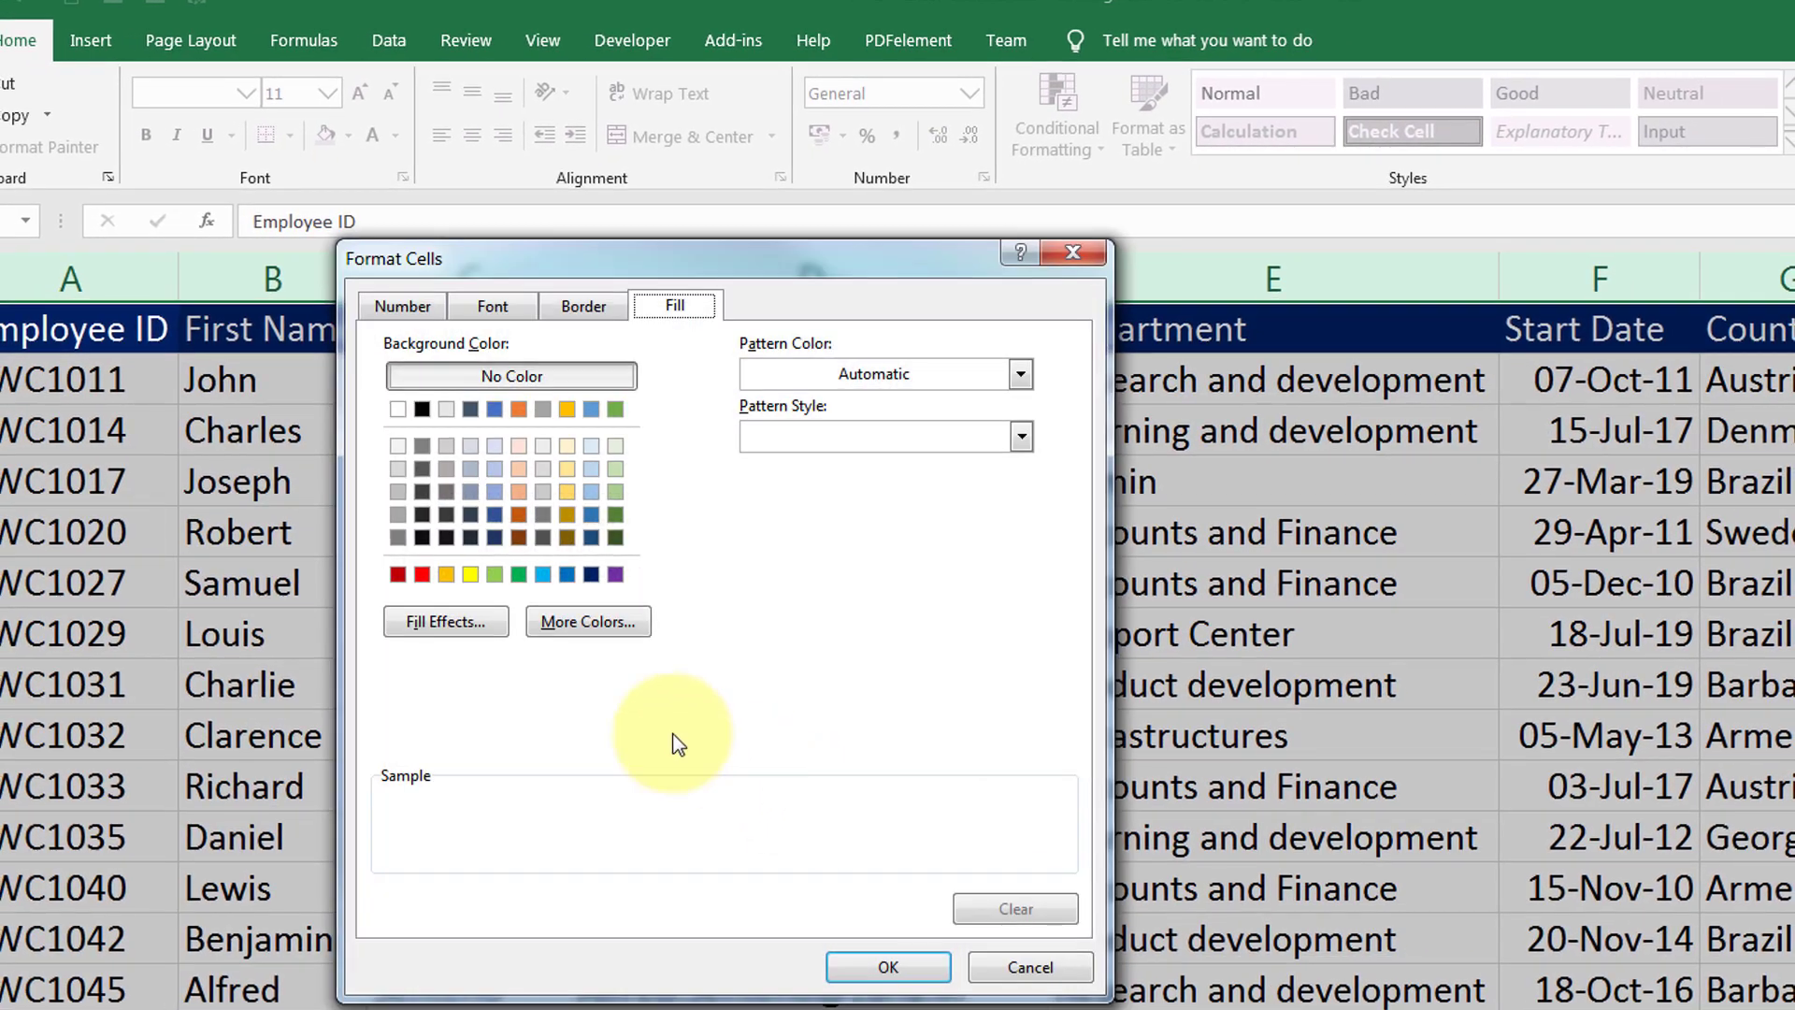
{"action": "left_click", "coordinate": [592, 575]}
{"action": "left_click", "coordinate": [493, 306]}
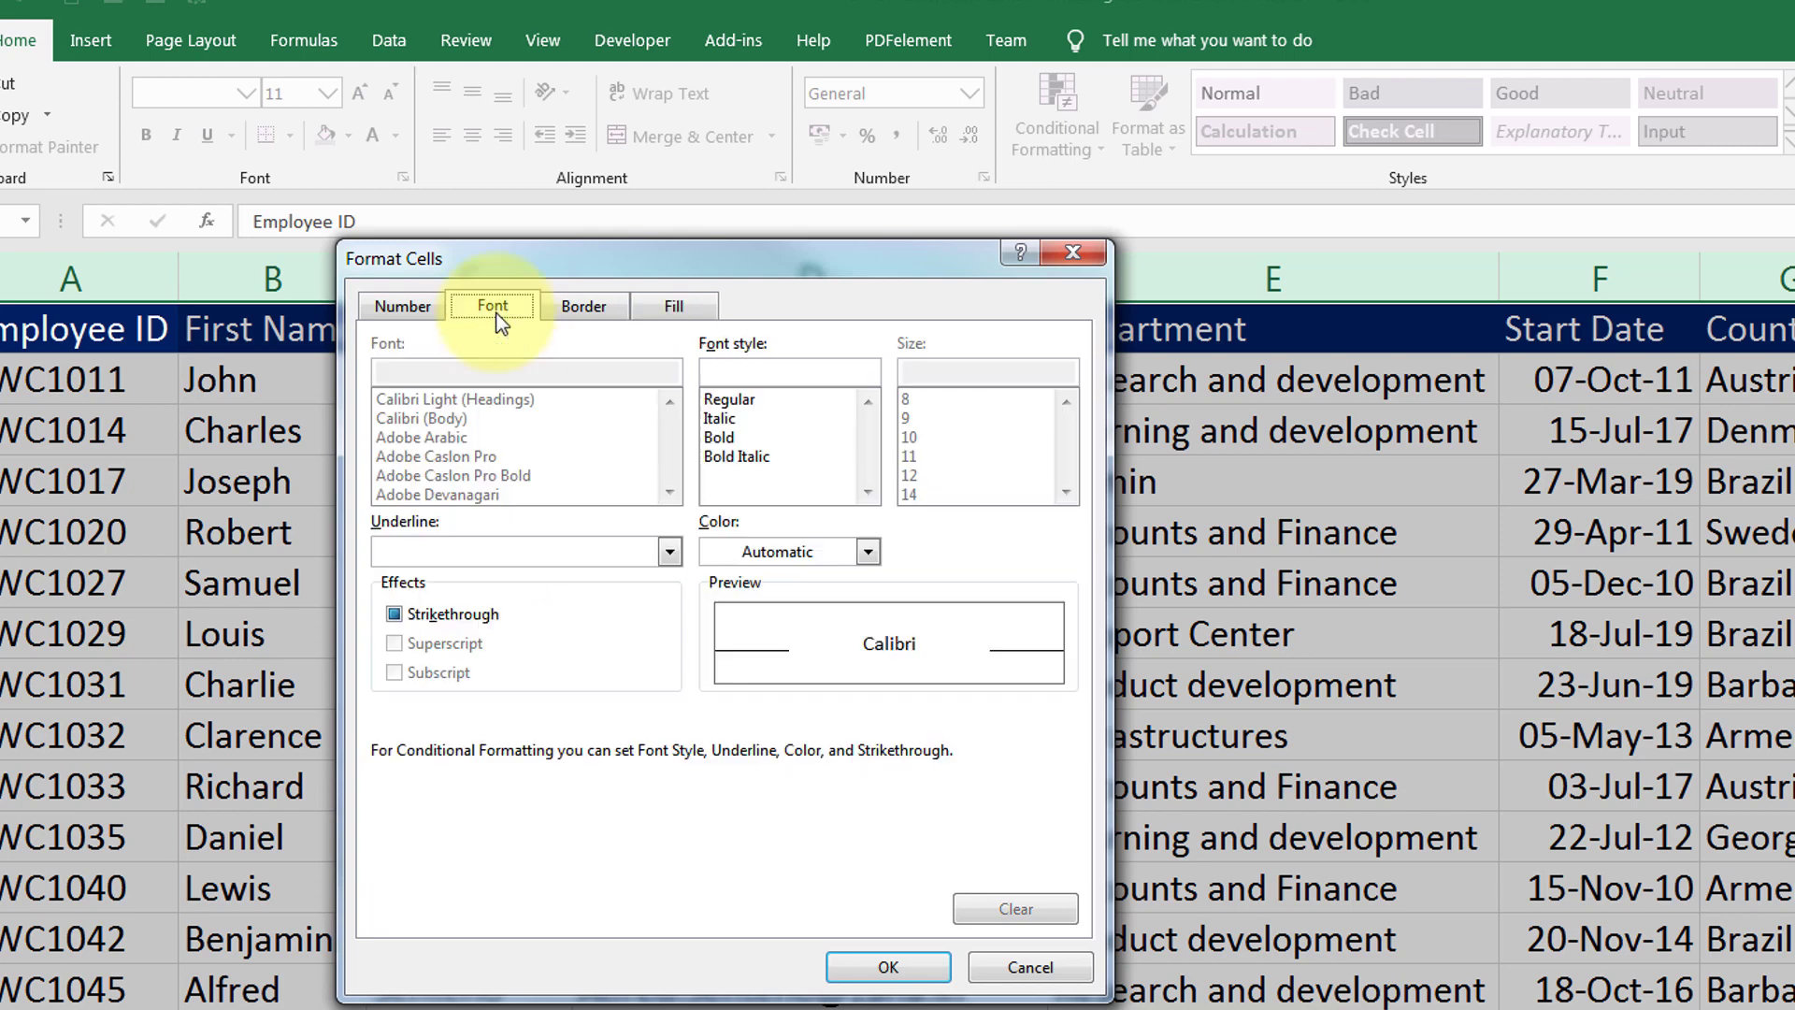
{"action": "left_click", "coordinate": [803, 551]}
{"action": "left_click", "coordinate": [713, 644]}
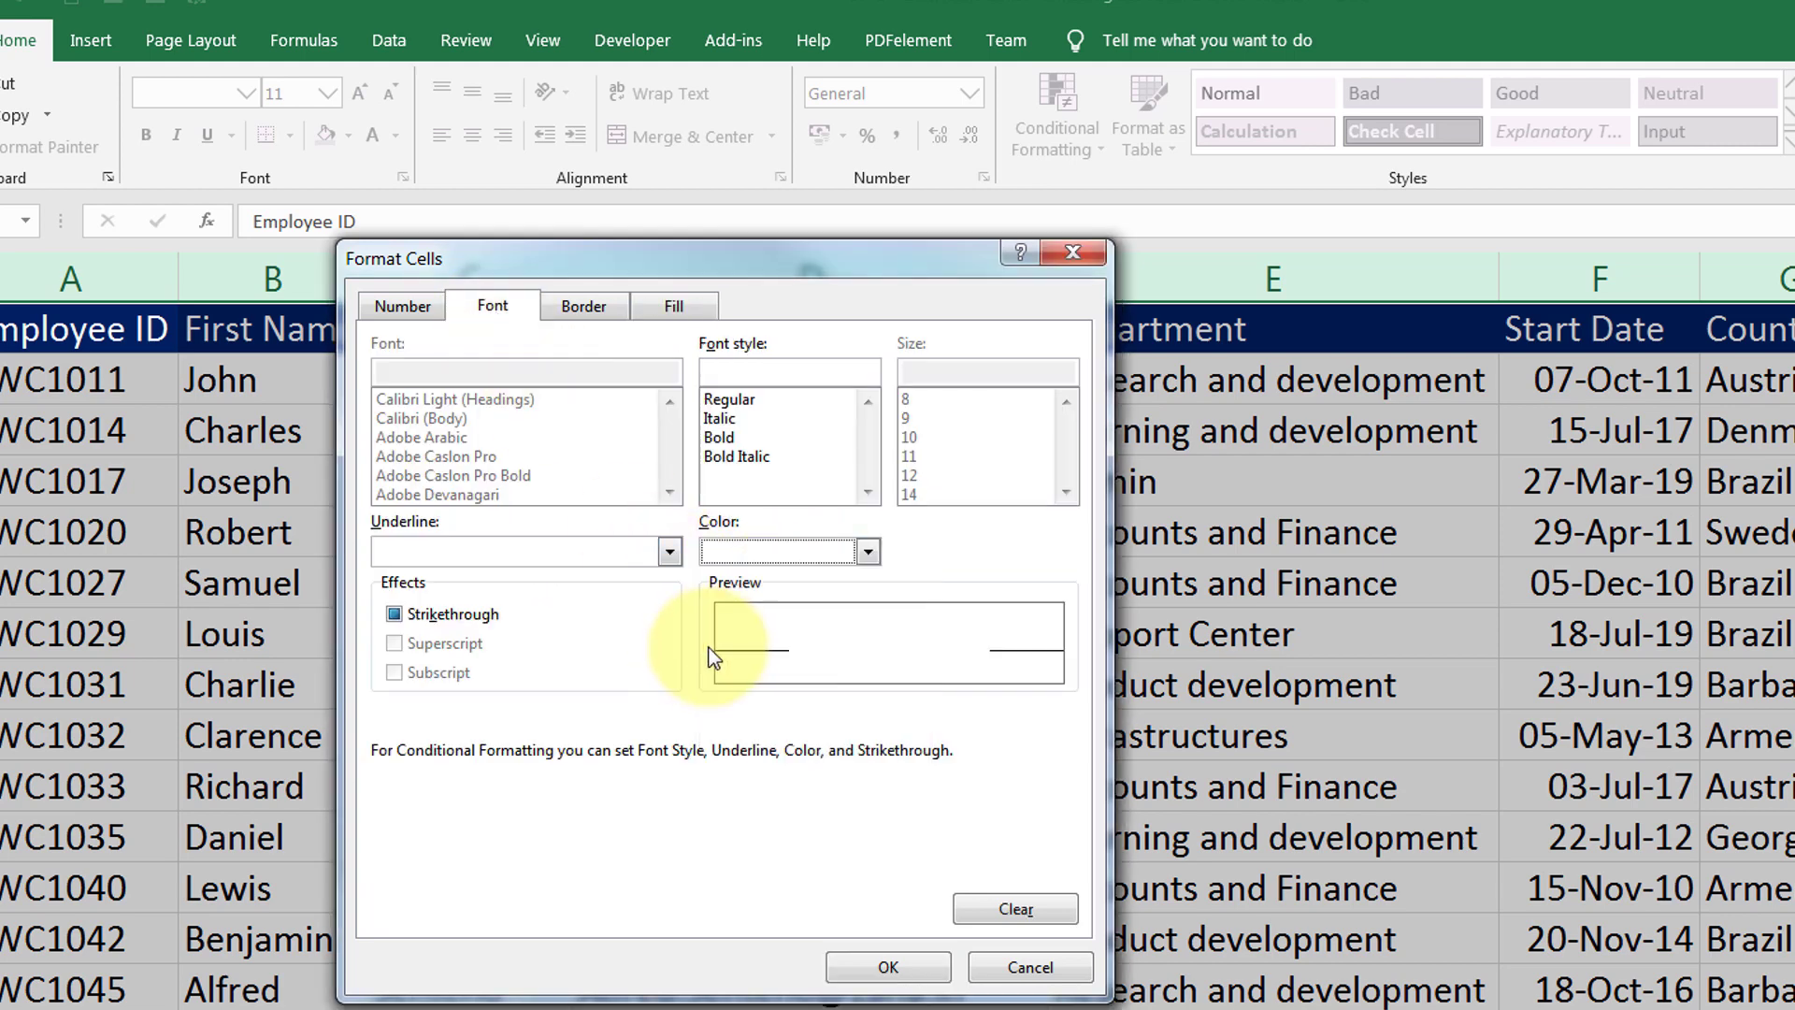
{"action": "left_click", "coordinate": [877, 969]}
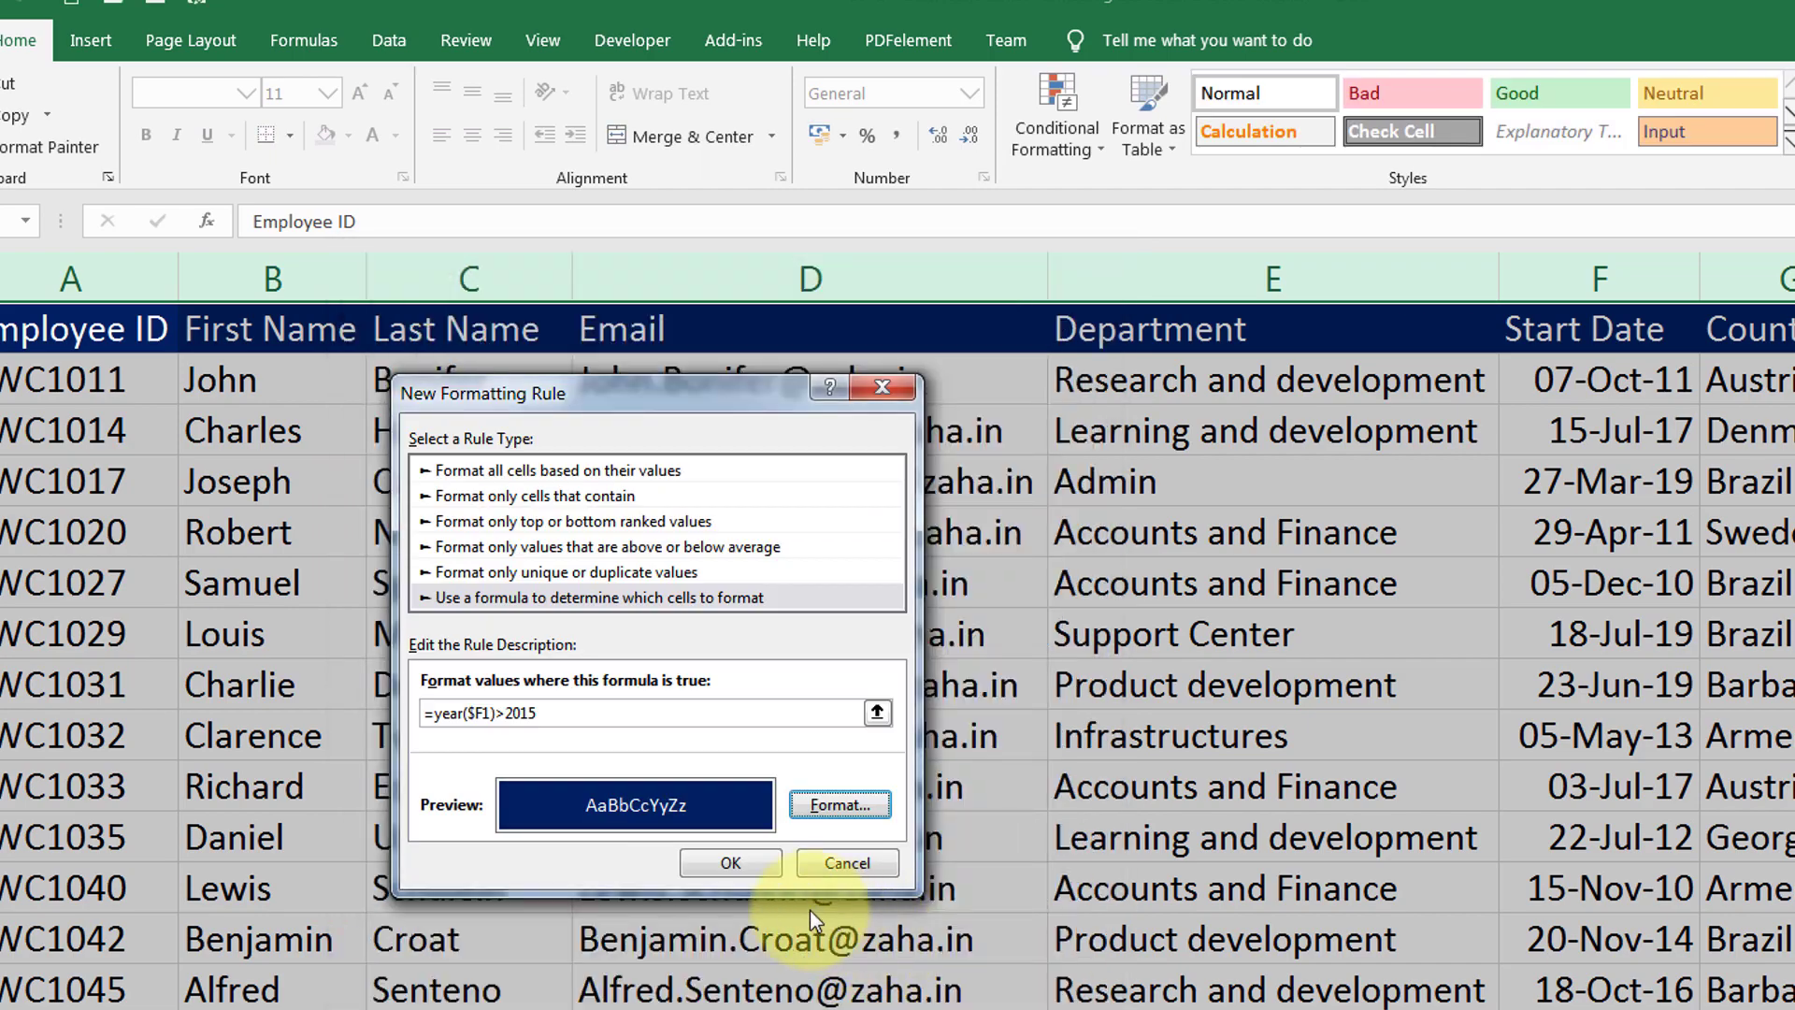
{"action": "left_click", "coordinate": [708, 861]}
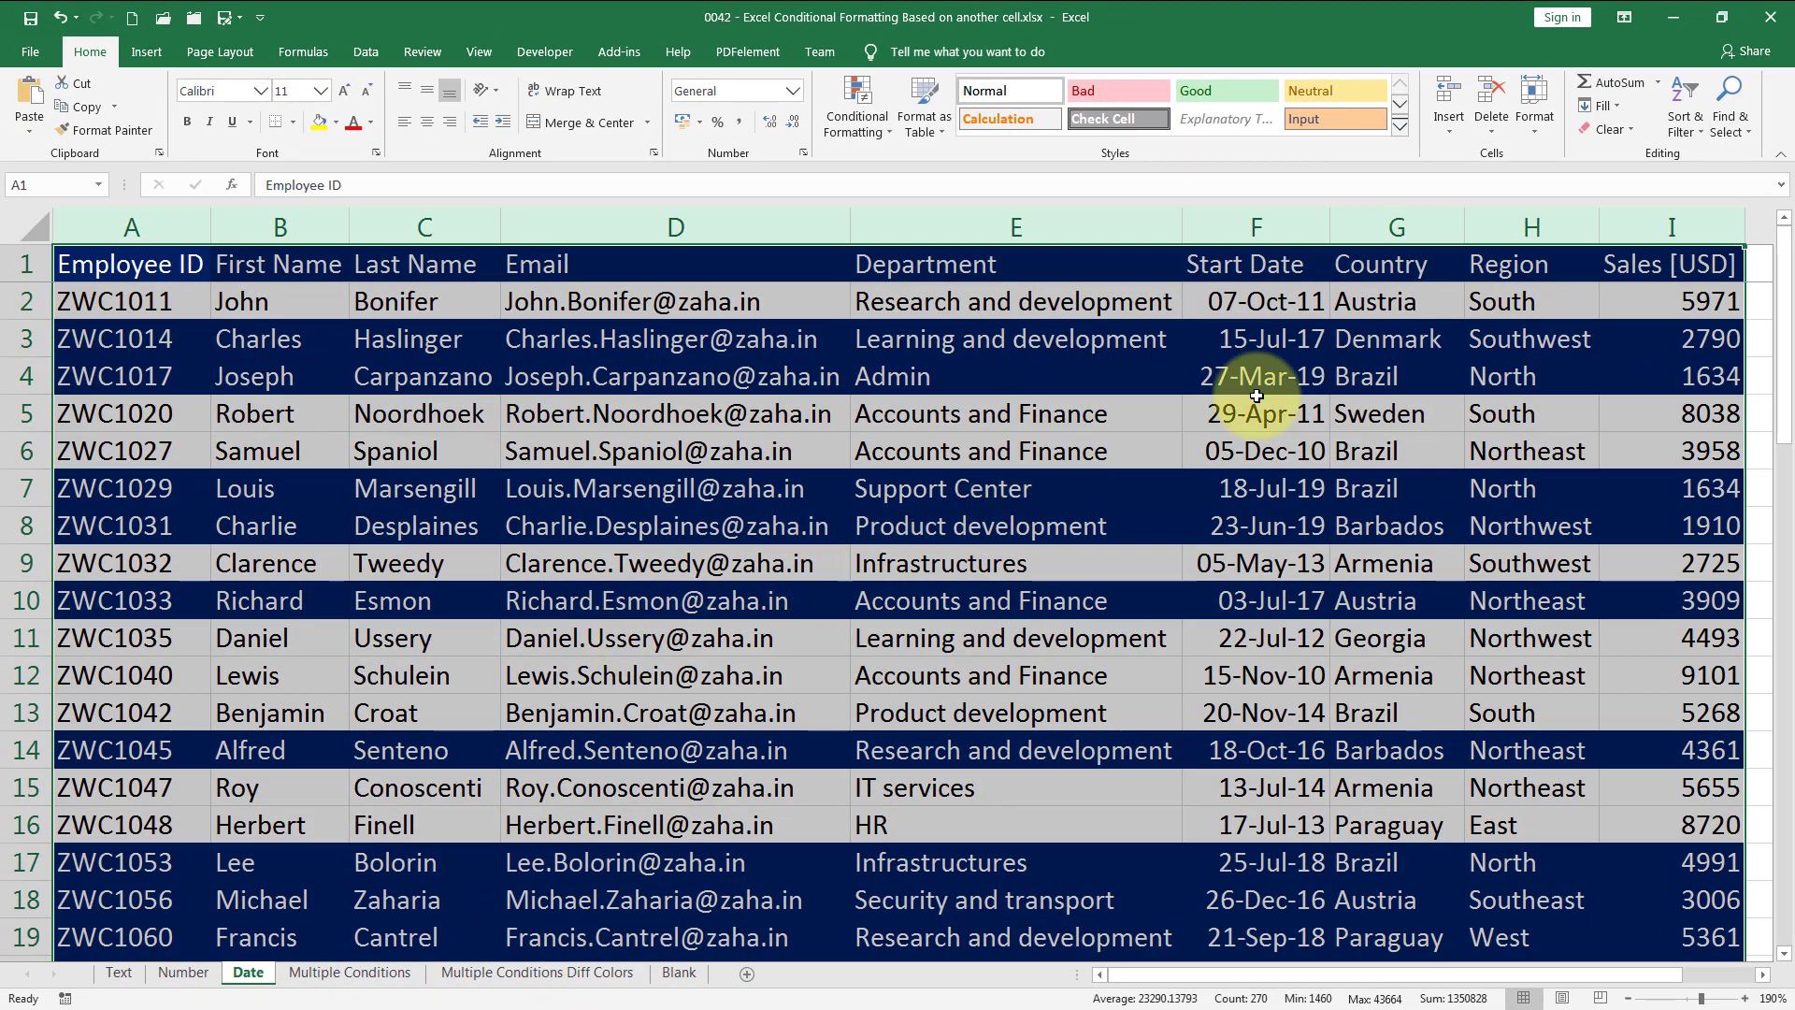
{"action": "left_click", "coordinate": [1241, 453]}
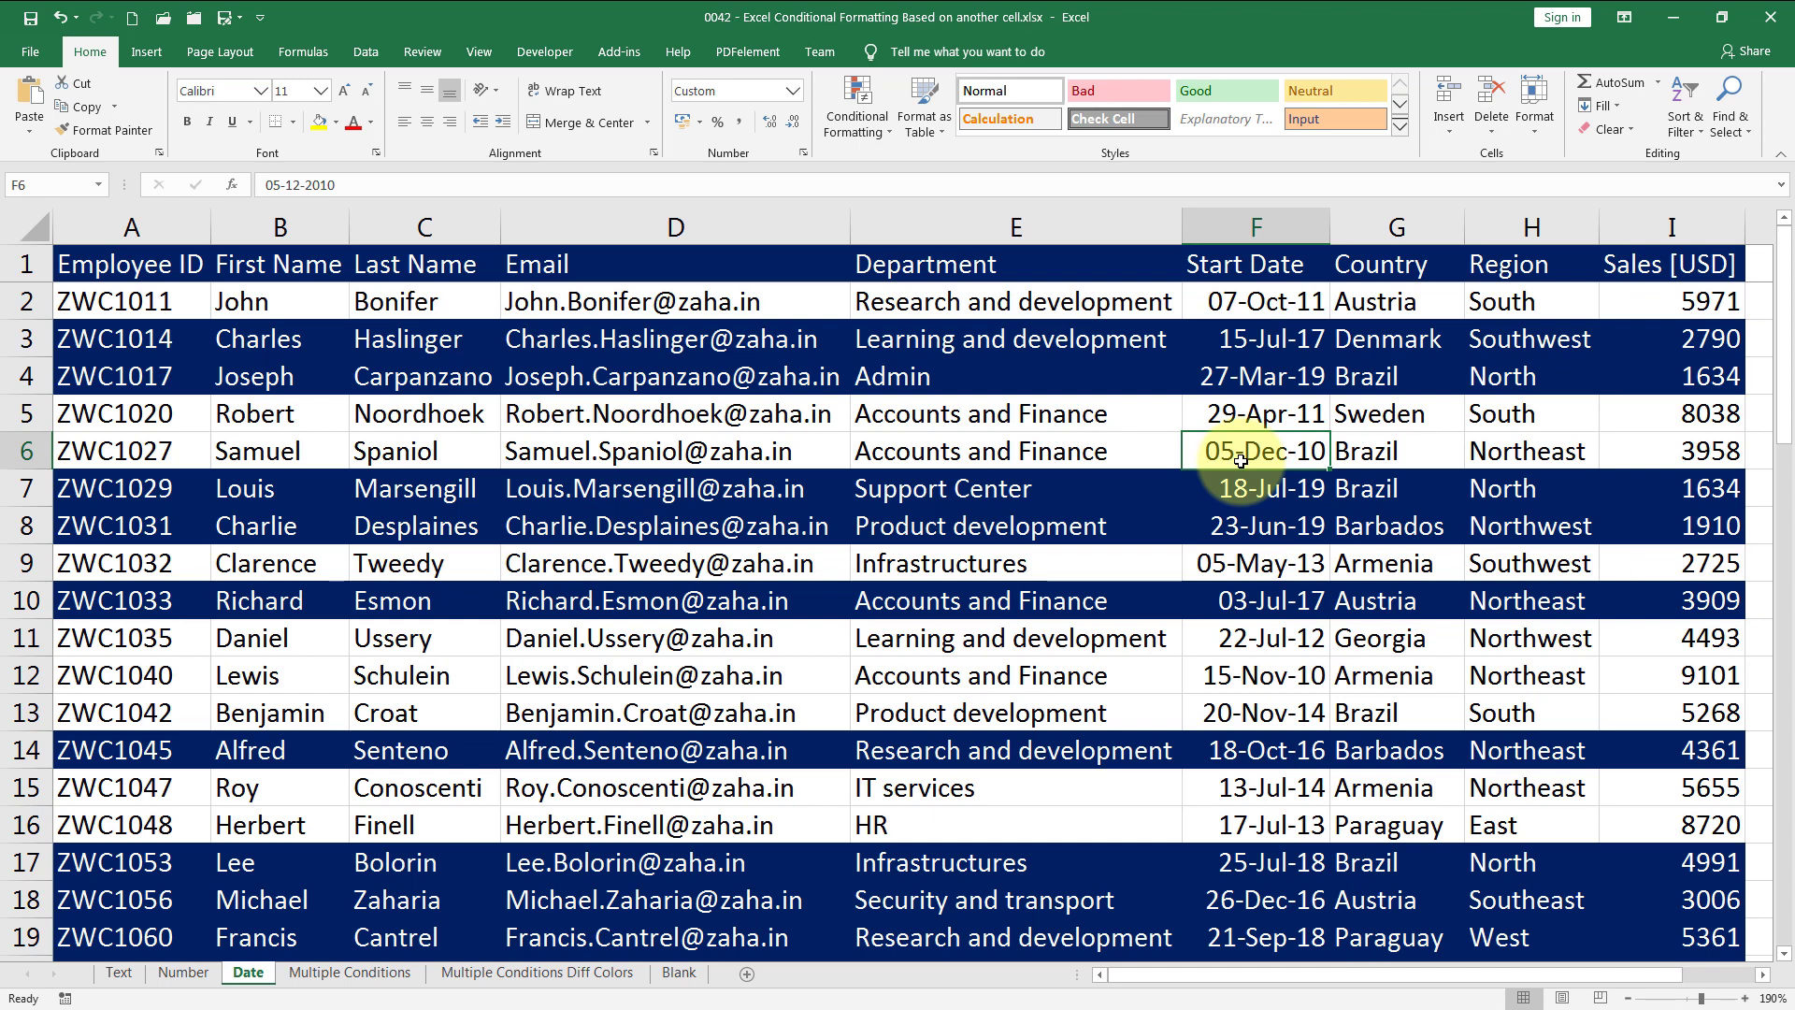
{"action": "scroll", "coordinate": [1240, 458], "scroll_direction": "down", "scroll_amount": 5}
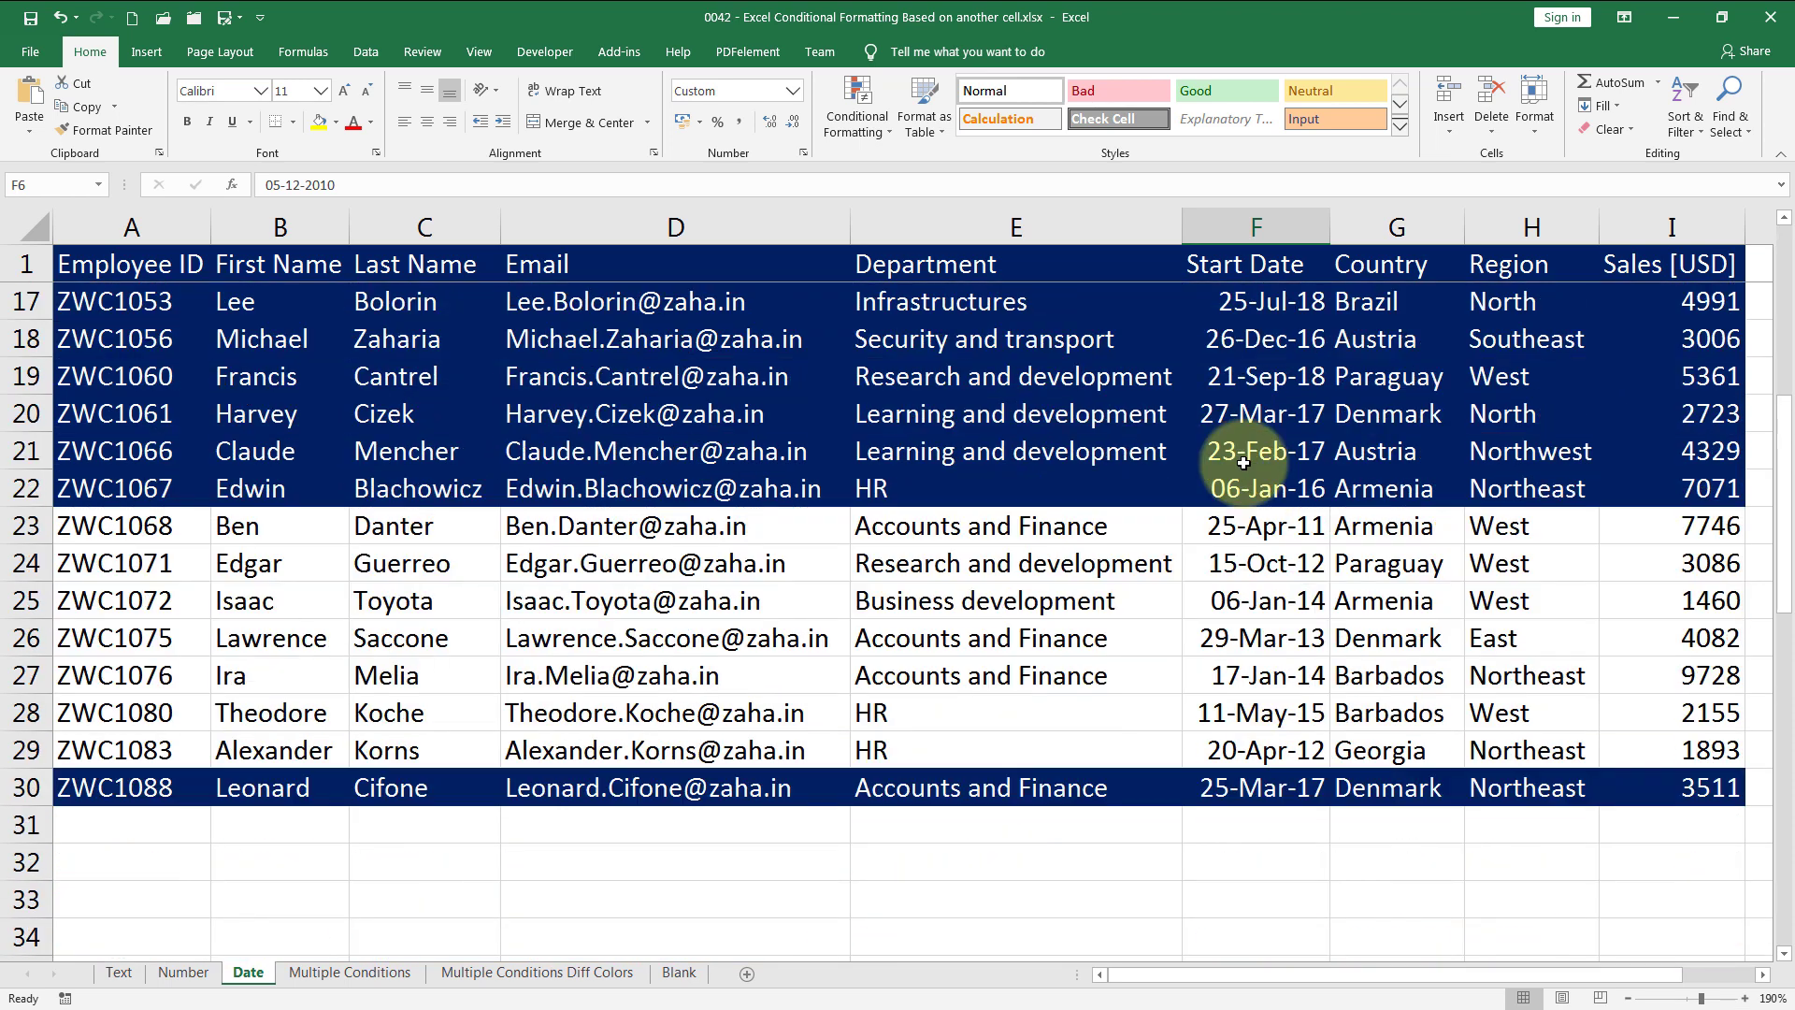
On the Multiple Conditions sheet, enter =And($G1="Brazil", $H1="South") as the formula of the new formatting rule for columns A to I
{"action": "scroll", "coordinate": [1244, 461], "scroll_direction": "up", "scroll_amount": 5}
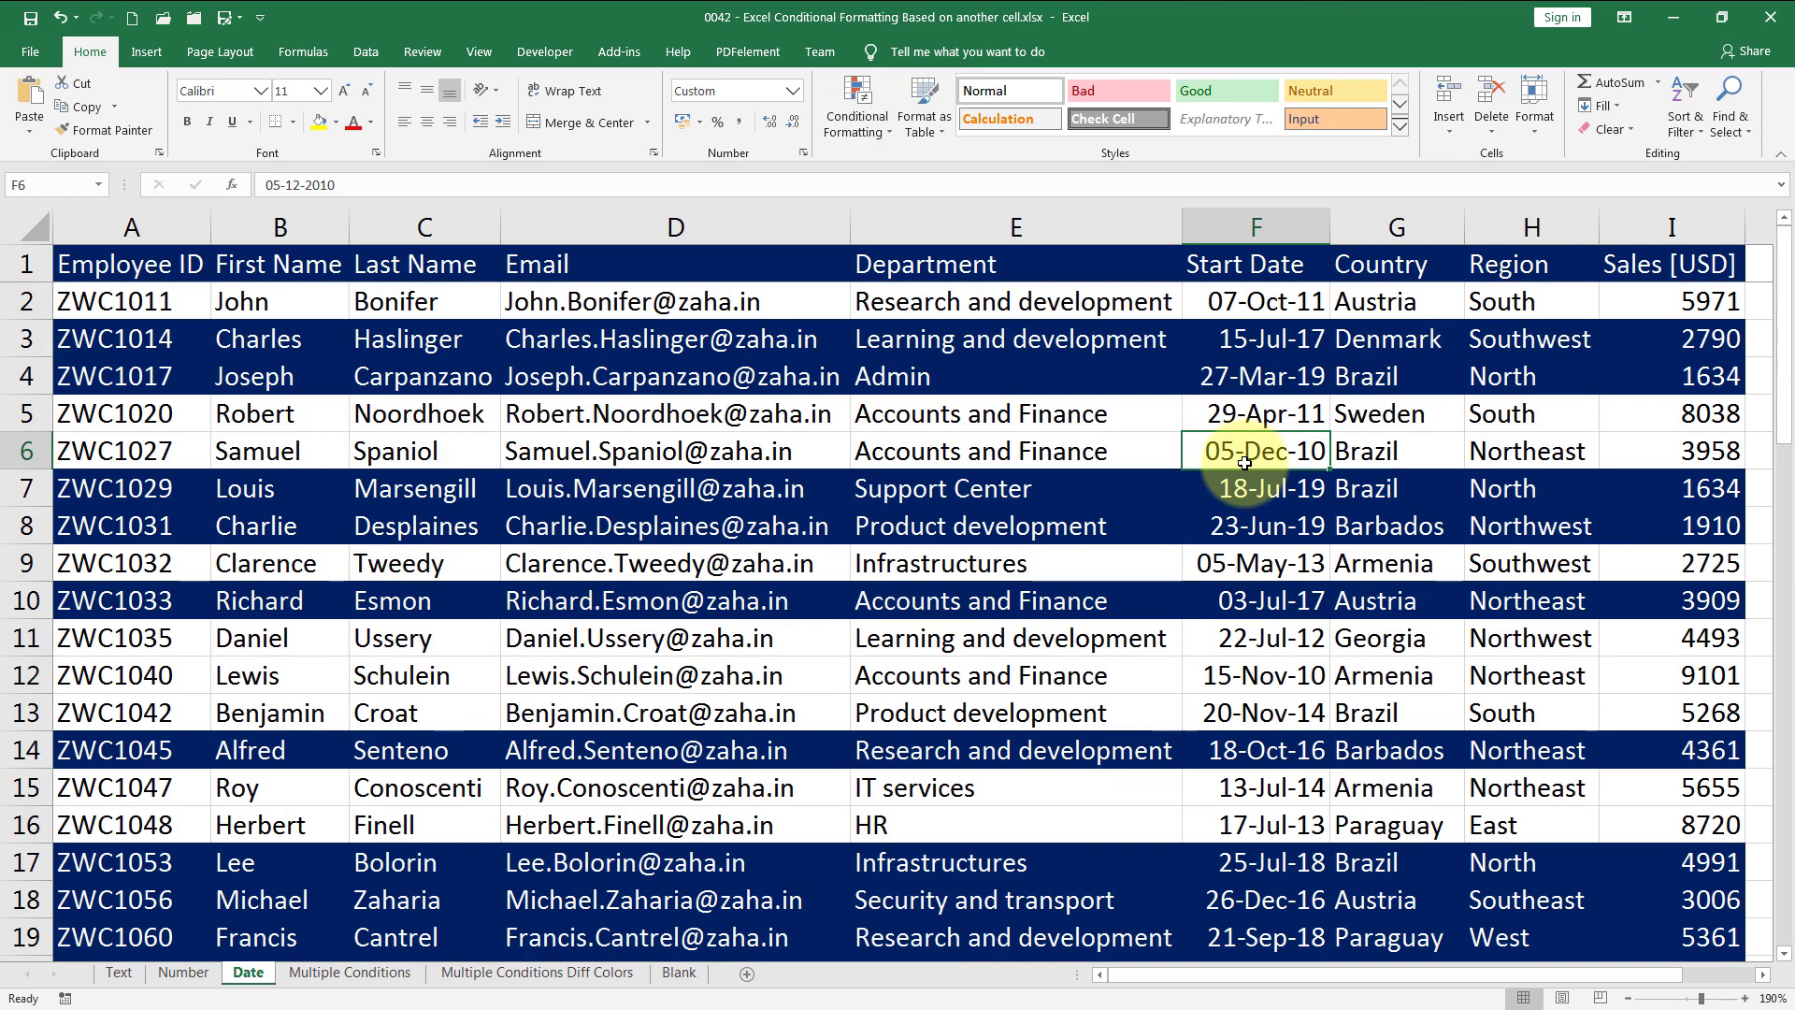
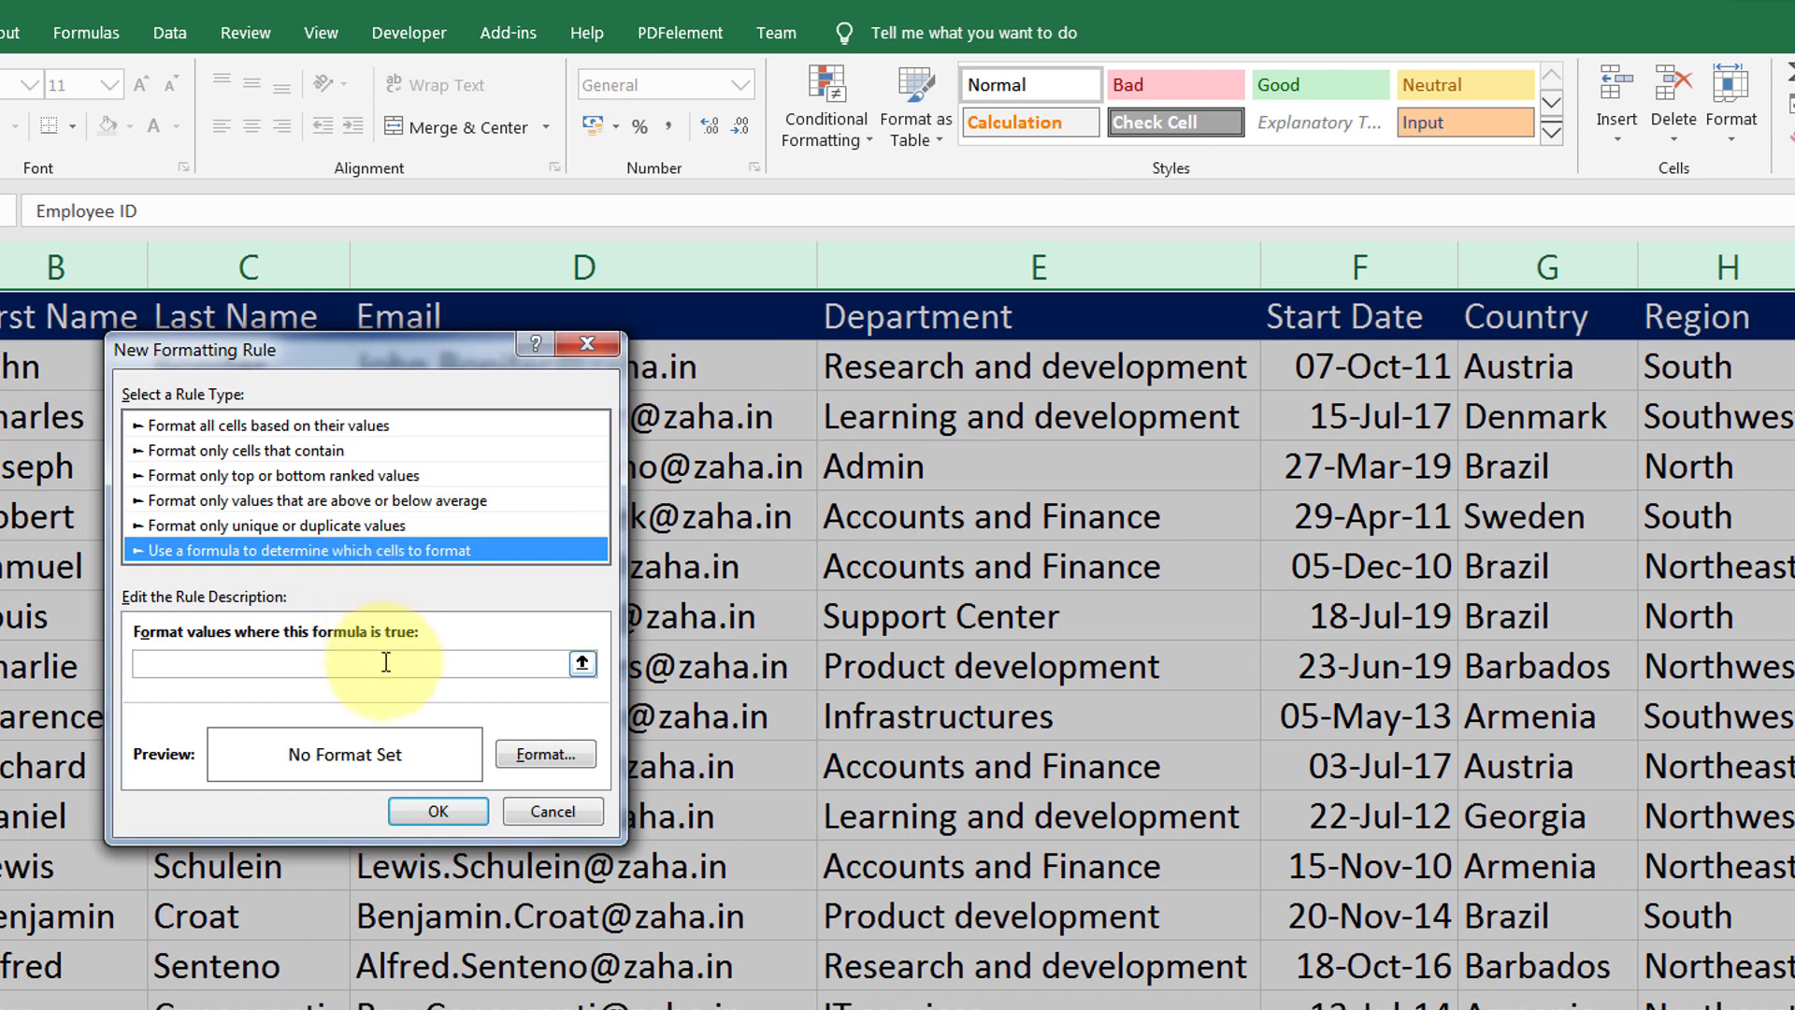
{"action": "left_click", "coordinate": [384, 662]}
{"action": "type", "text": "="}
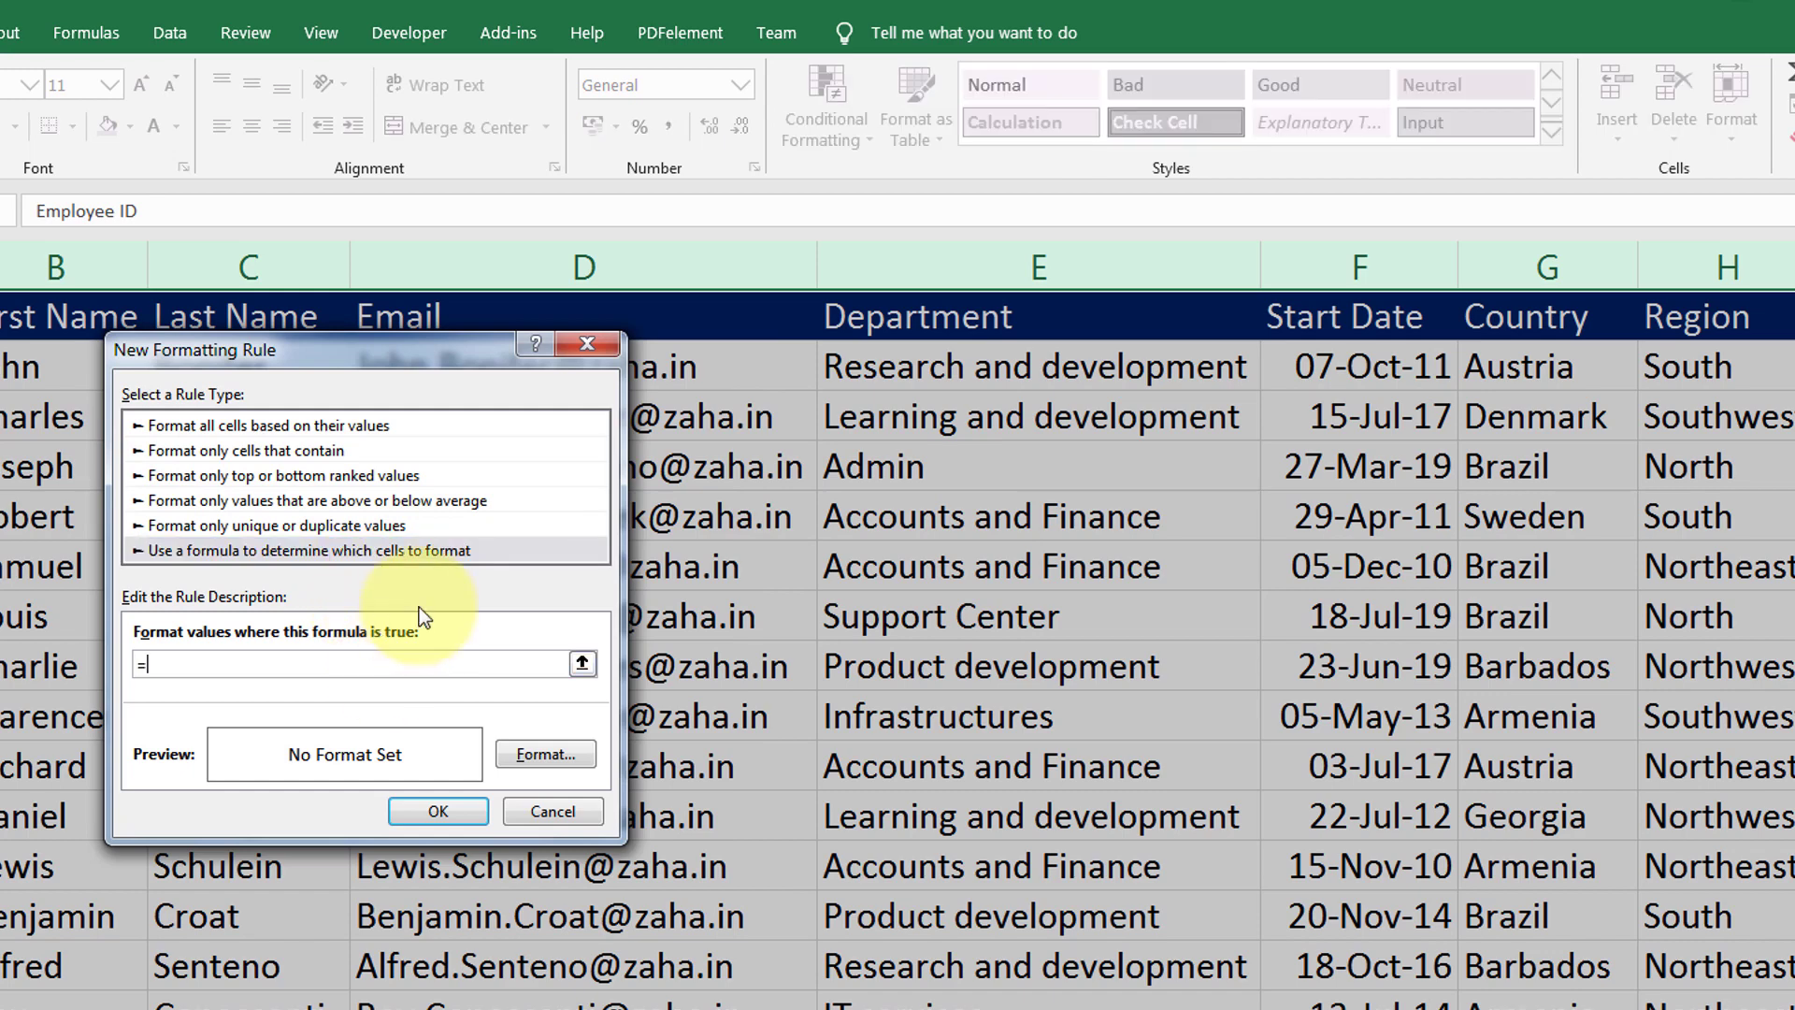
{"action": "type", "text": "And("}
{"action": "type", "text": "$G1=\"Brazil\","}
{"action": "type", "text": "$H1=\"South\")"}
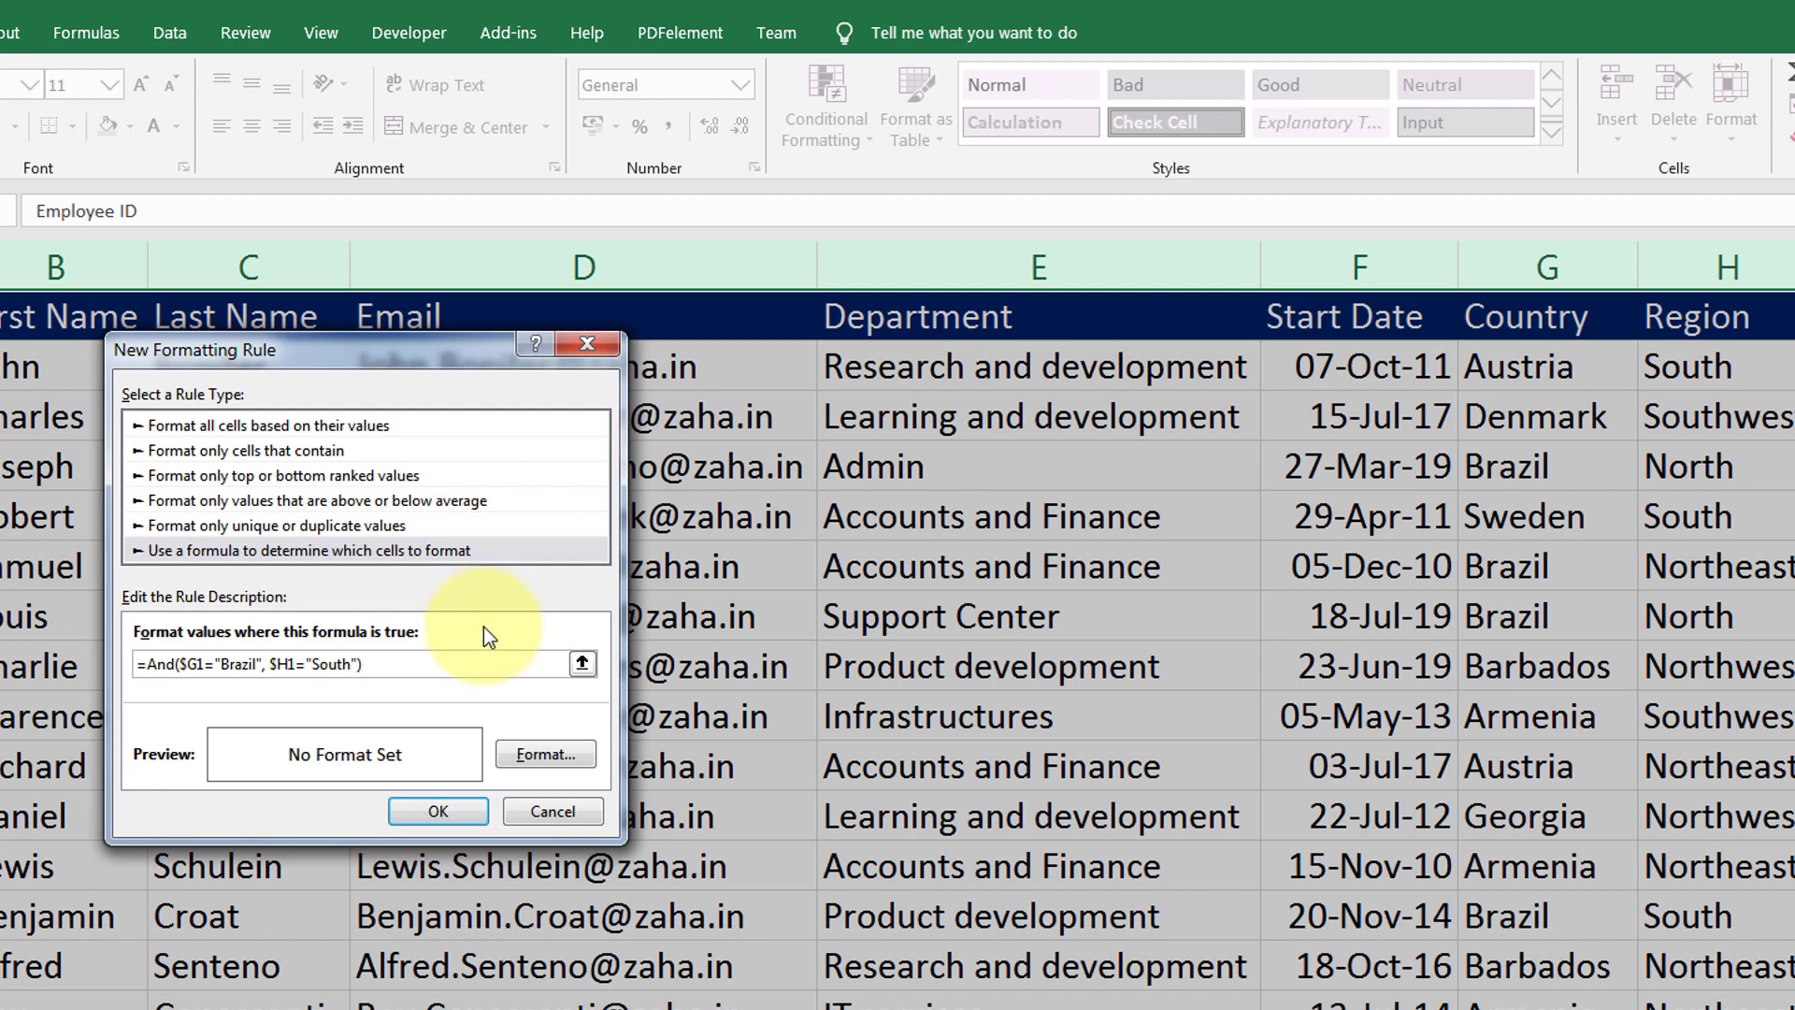
Give the Brazil-and-South rule a standard yellow fill and apply it
{"action": "left_click", "coordinate": [564, 761]}
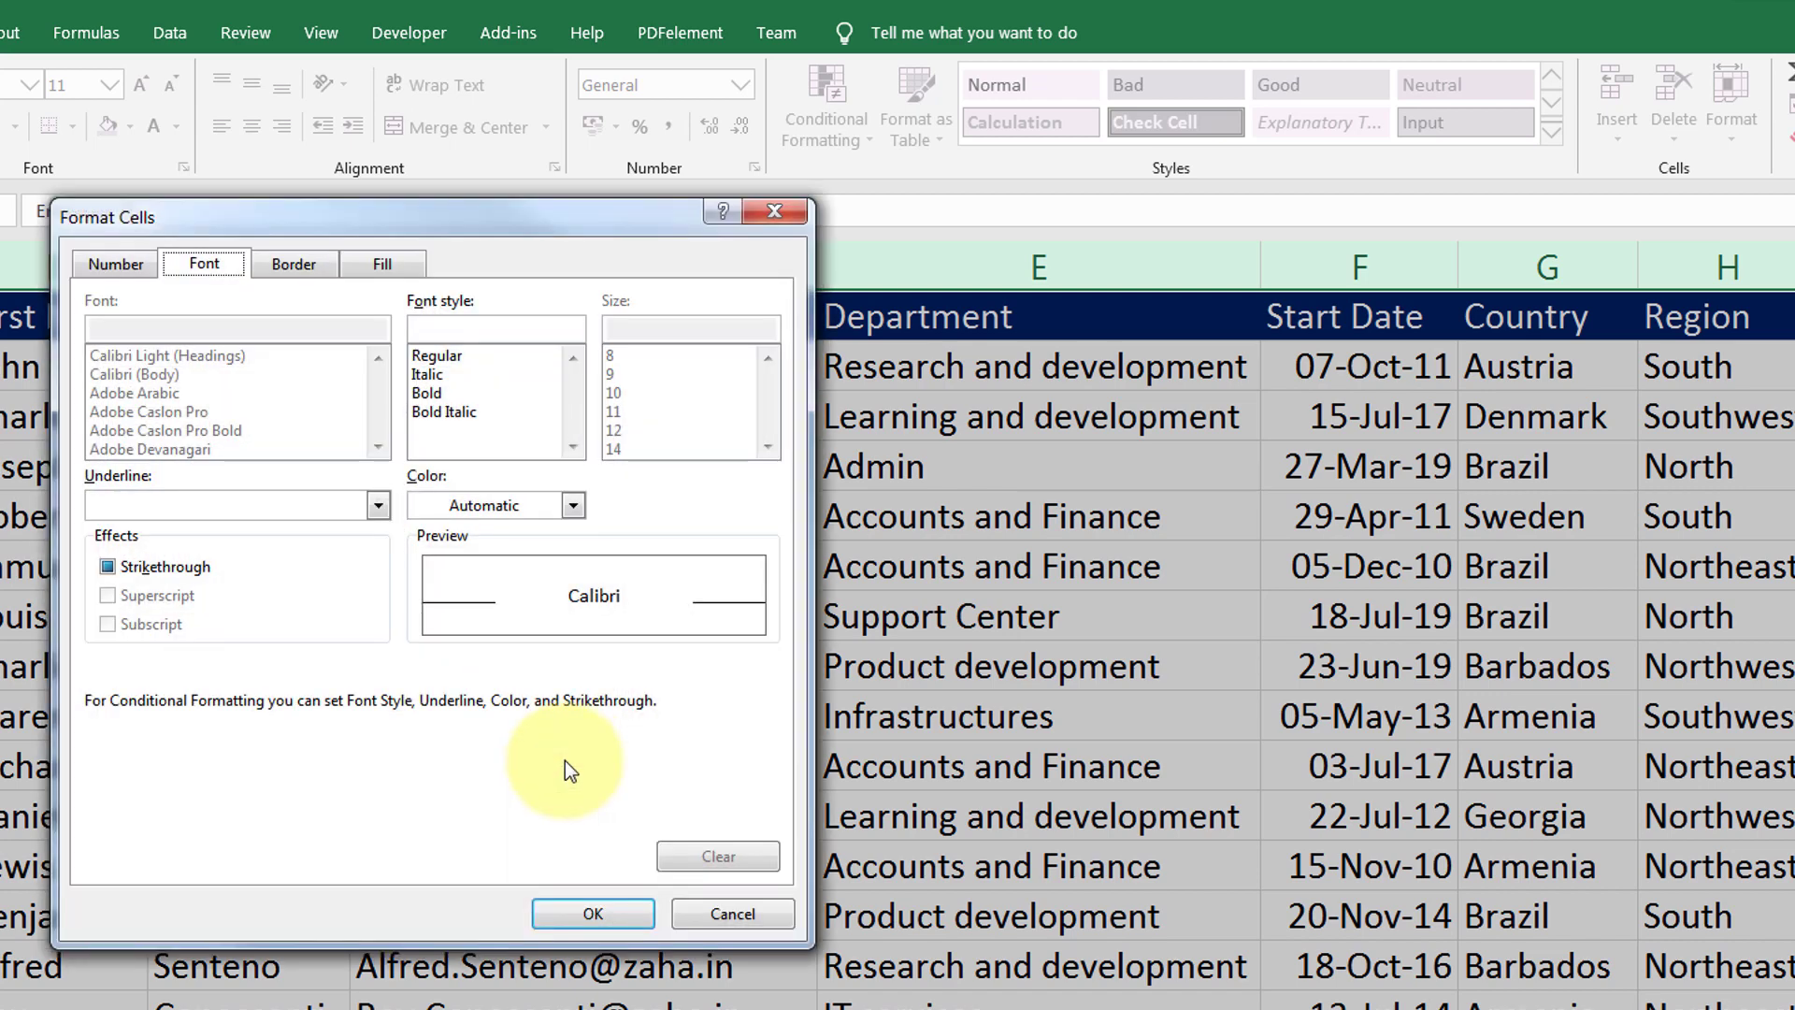
{"action": "left_click", "coordinate": [401, 269]}
{"action": "left_click", "coordinate": [182, 527]}
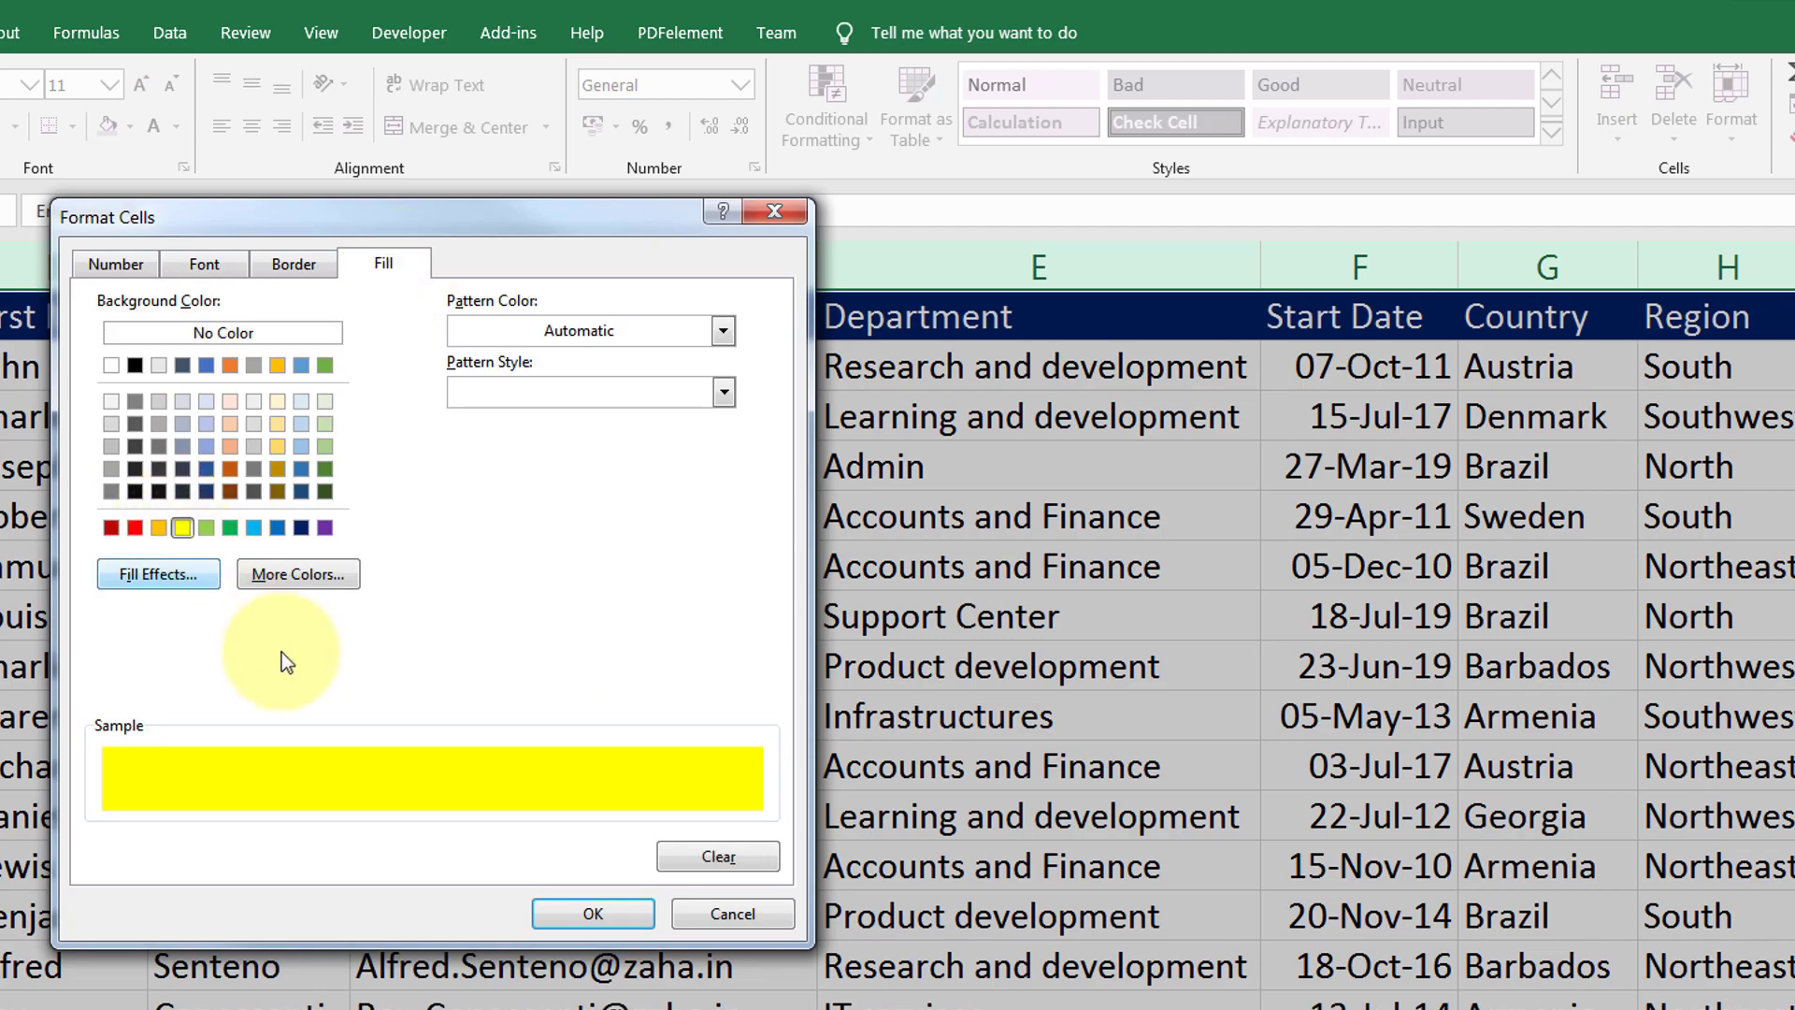
{"action": "left_click", "coordinate": [626, 911]}
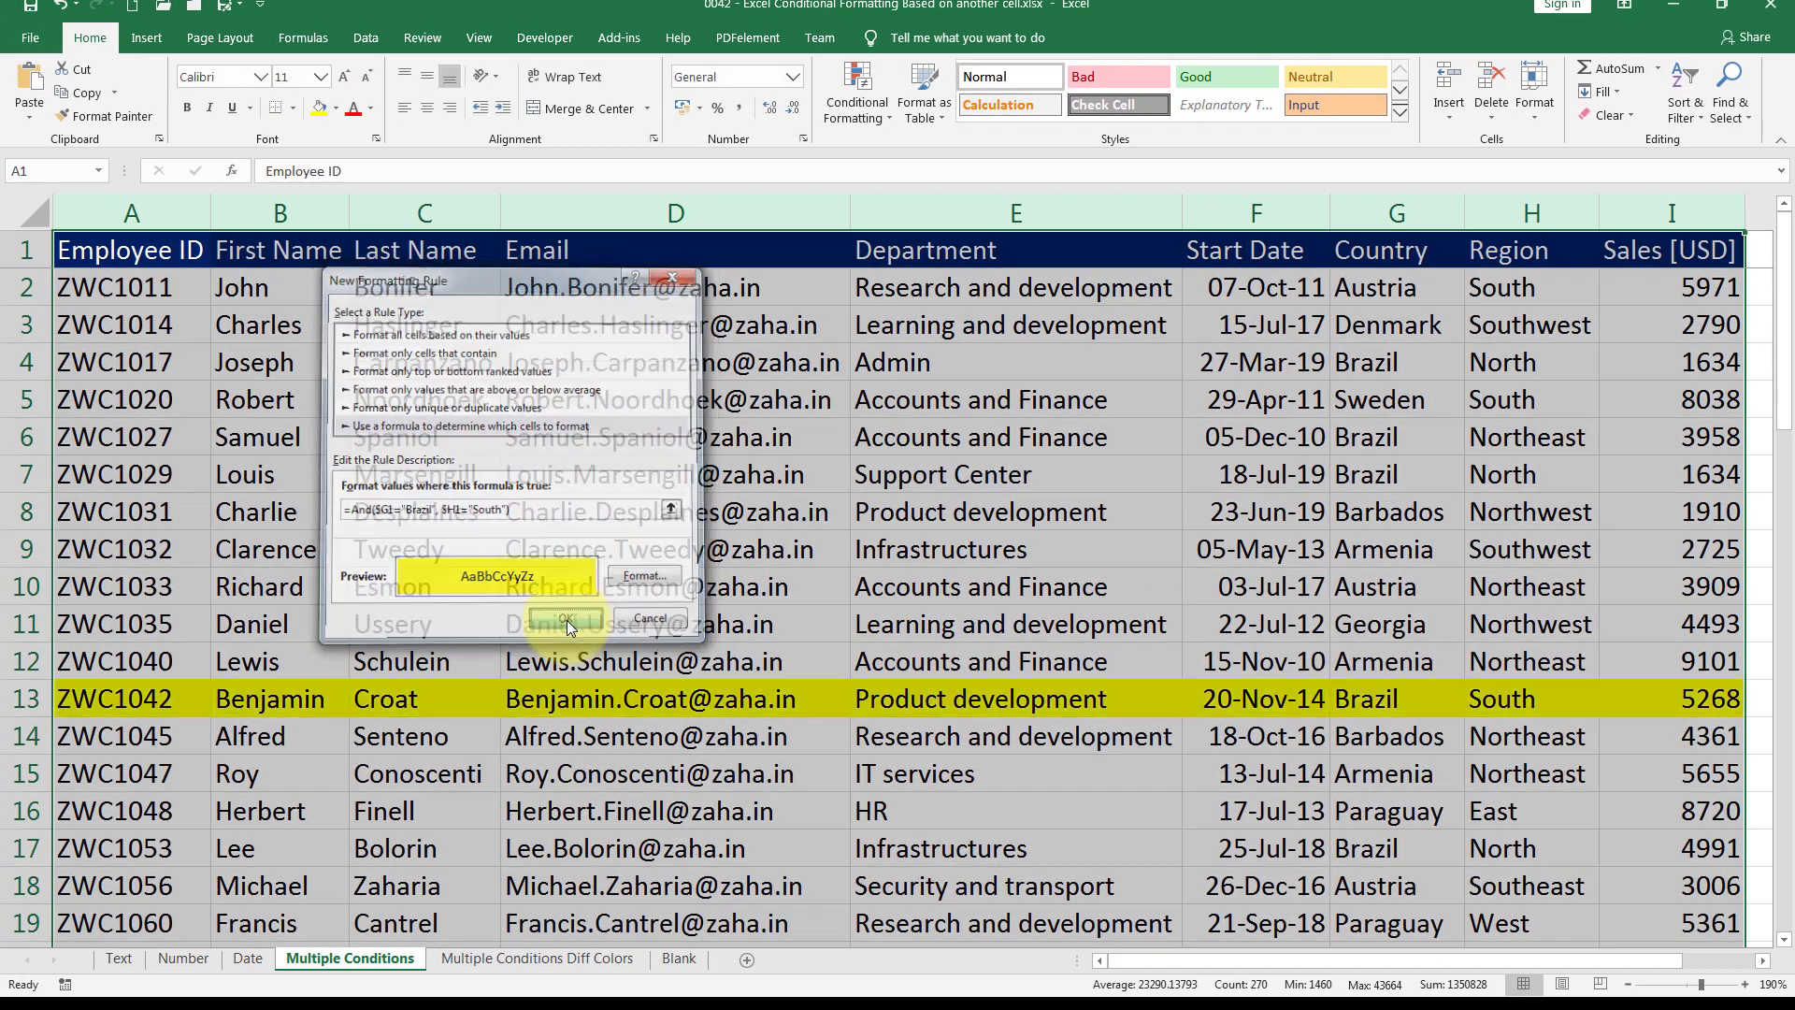
{"action": "left_click", "coordinate": [567, 620]}
{"action": "left_click", "coordinate": [1384, 773]}
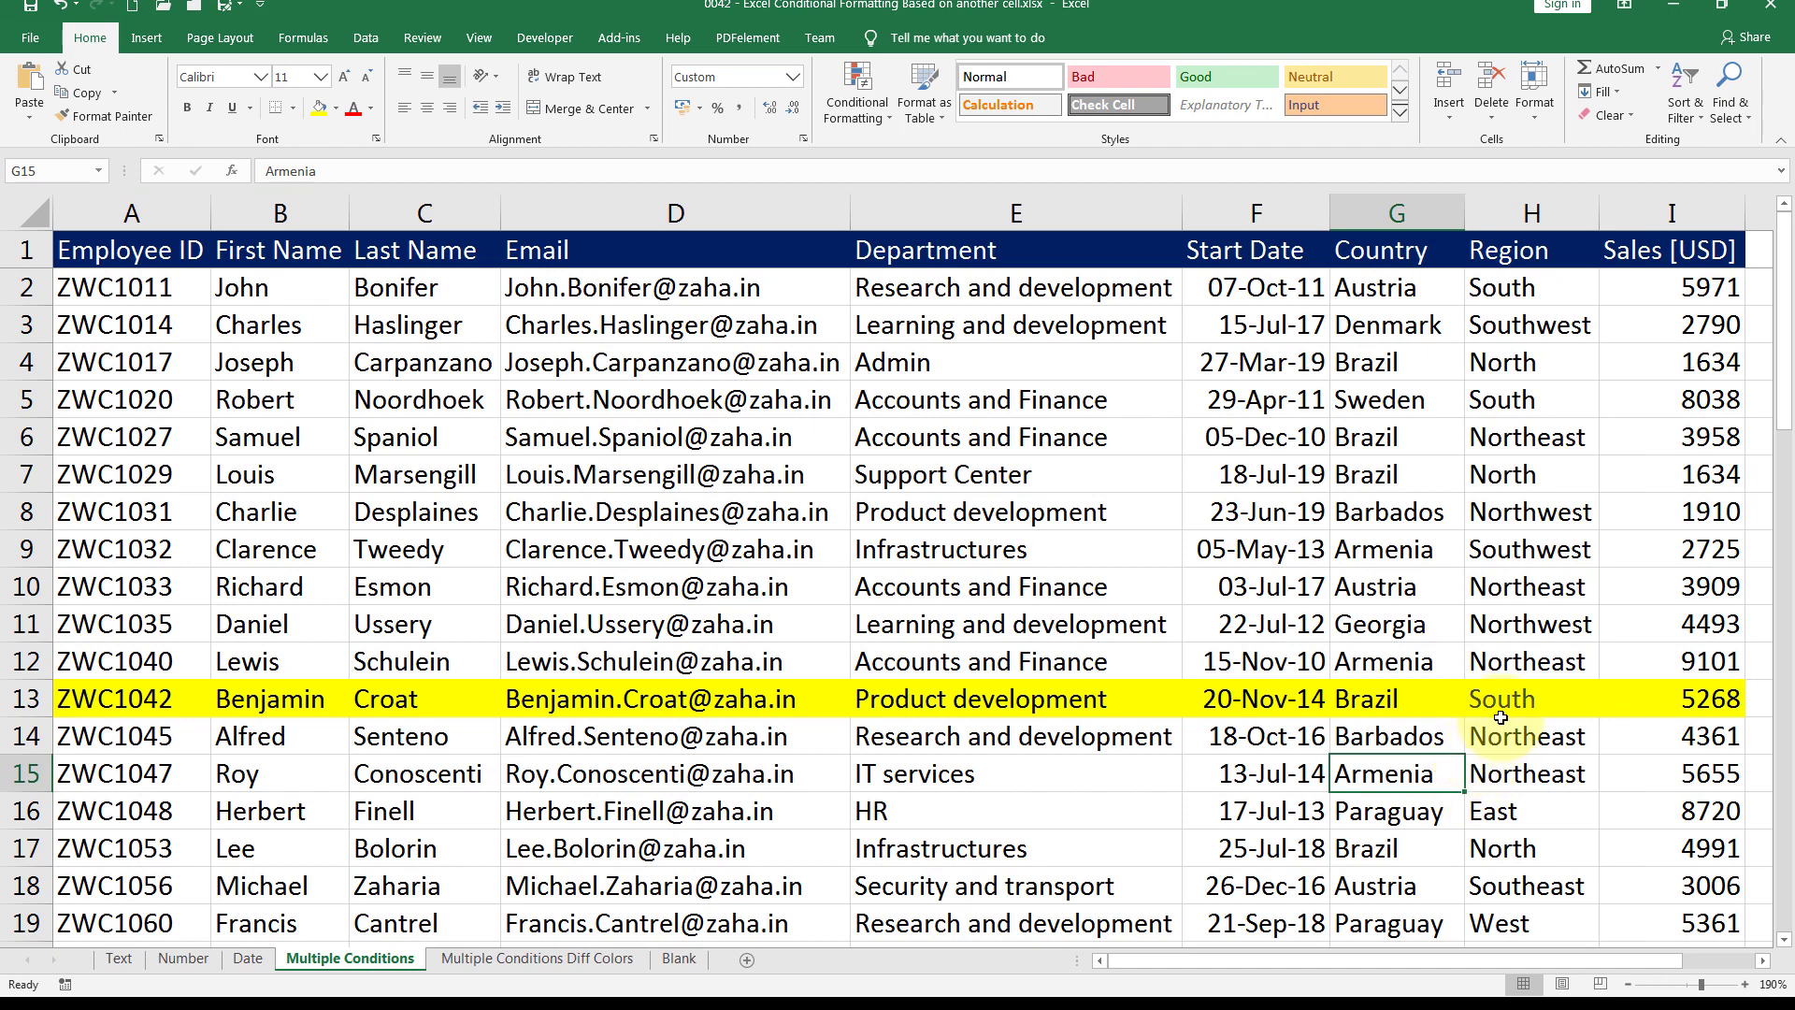
Check the highlighted rows down the table and set the Region in row 7 to South to test the rule
{"action": "scroll", "coordinate": [1501, 717], "scroll_direction": "down", "scroll_amount": 3}
{"action": "scroll", "coordinate": [1500, 717], "scroll_direction": "down", "scroll_amount": 3}
{"action": "scroll", "coordinate": [1496, 717], "scroll_direction": "up", "scroll_amount": 6}
{"action": "left_click", "coordinate": [1520, 701]}
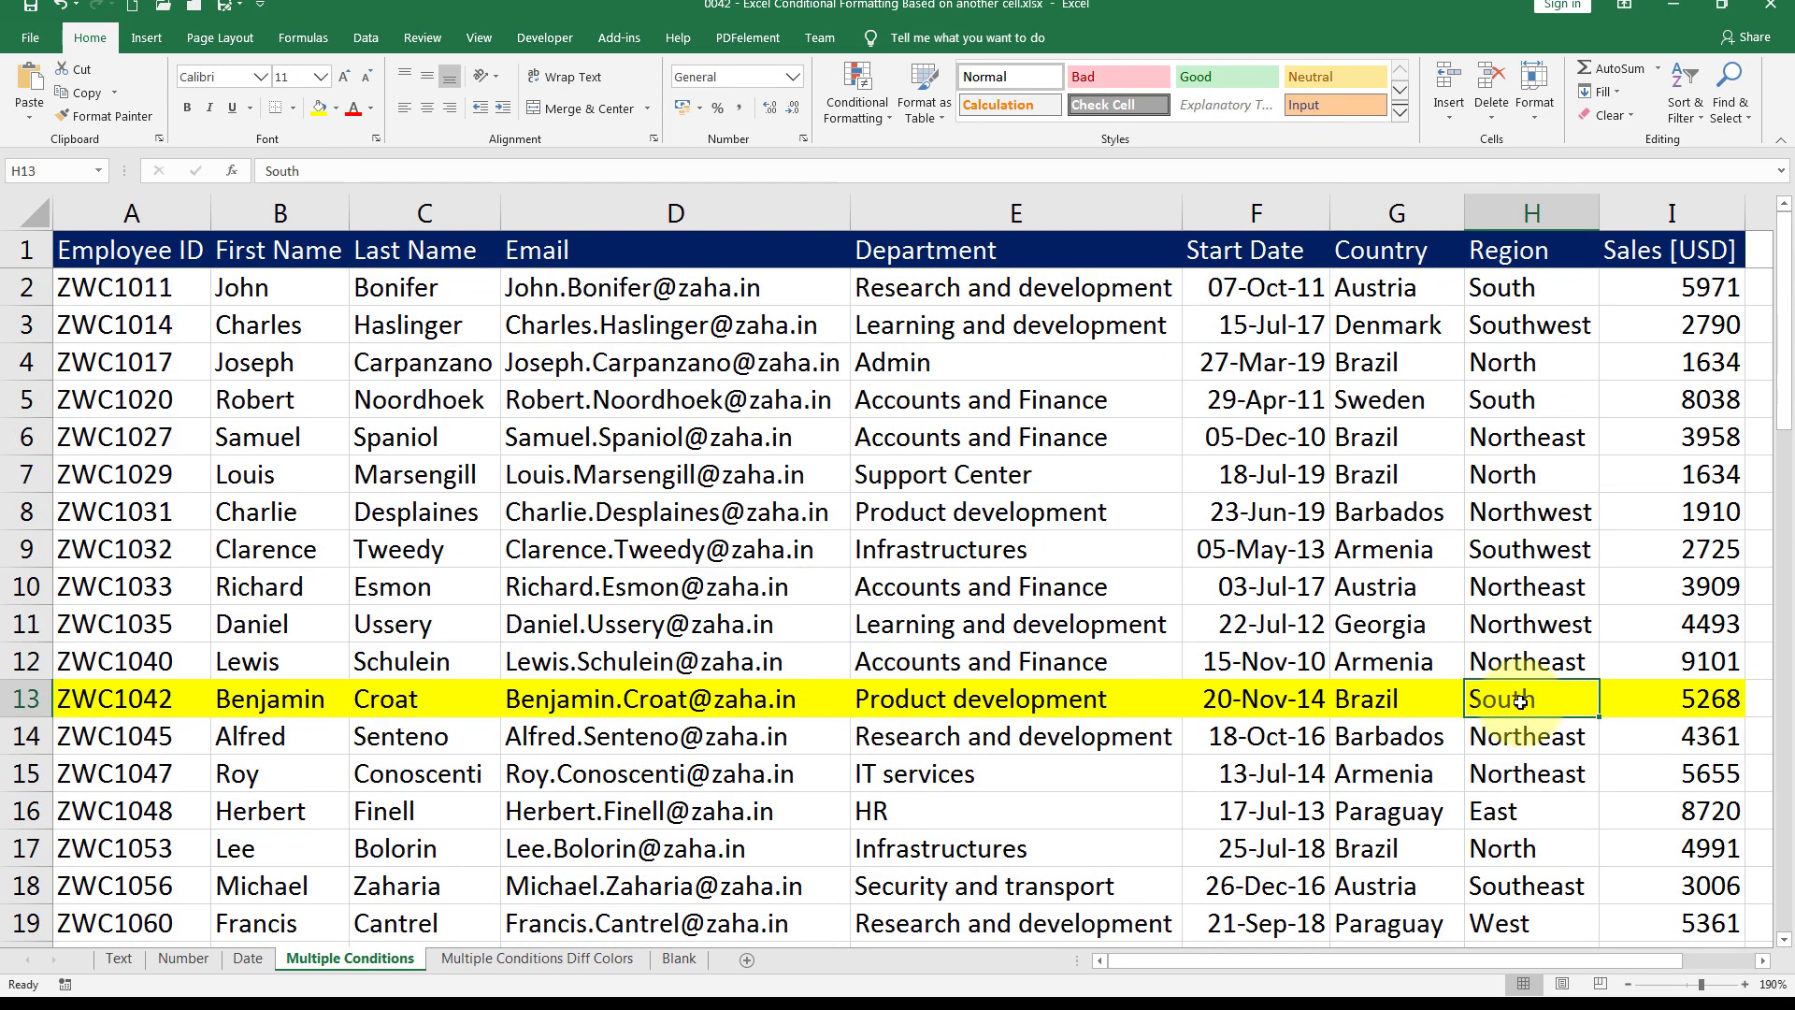
{"action": "left_click", "coordinate": [1505, 477]}
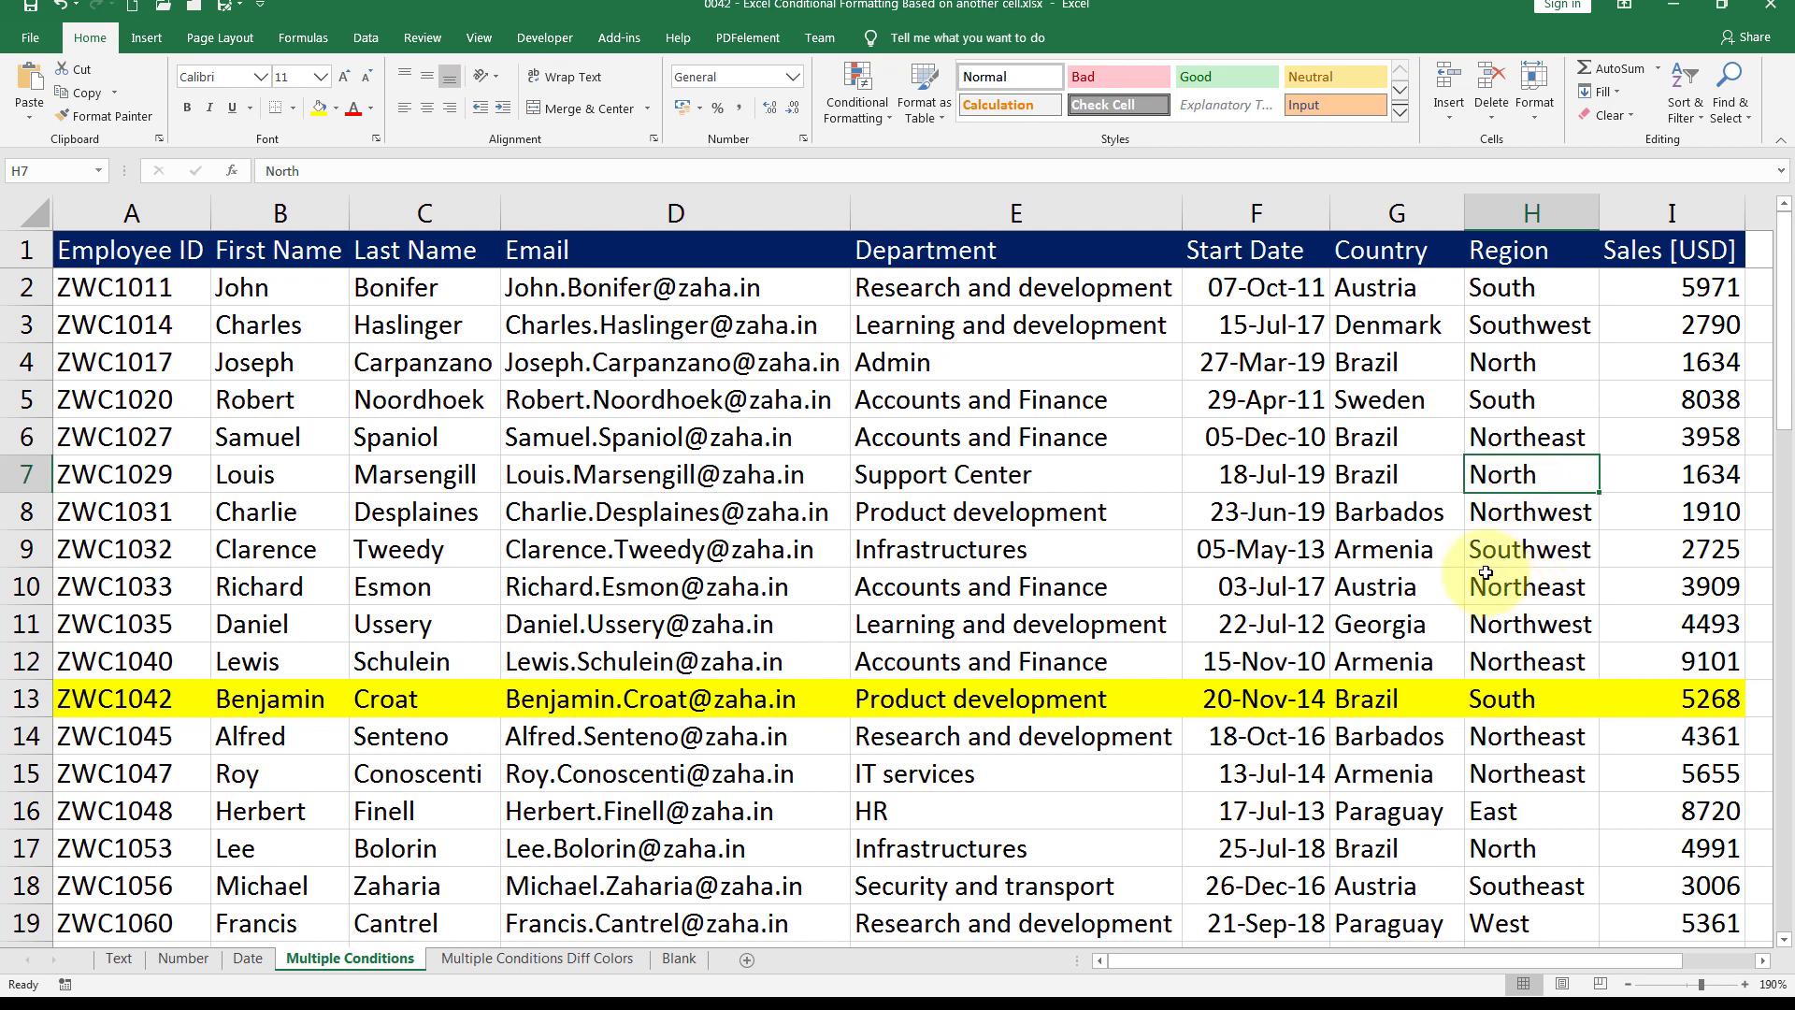
{"action": "type", "text": "South"}
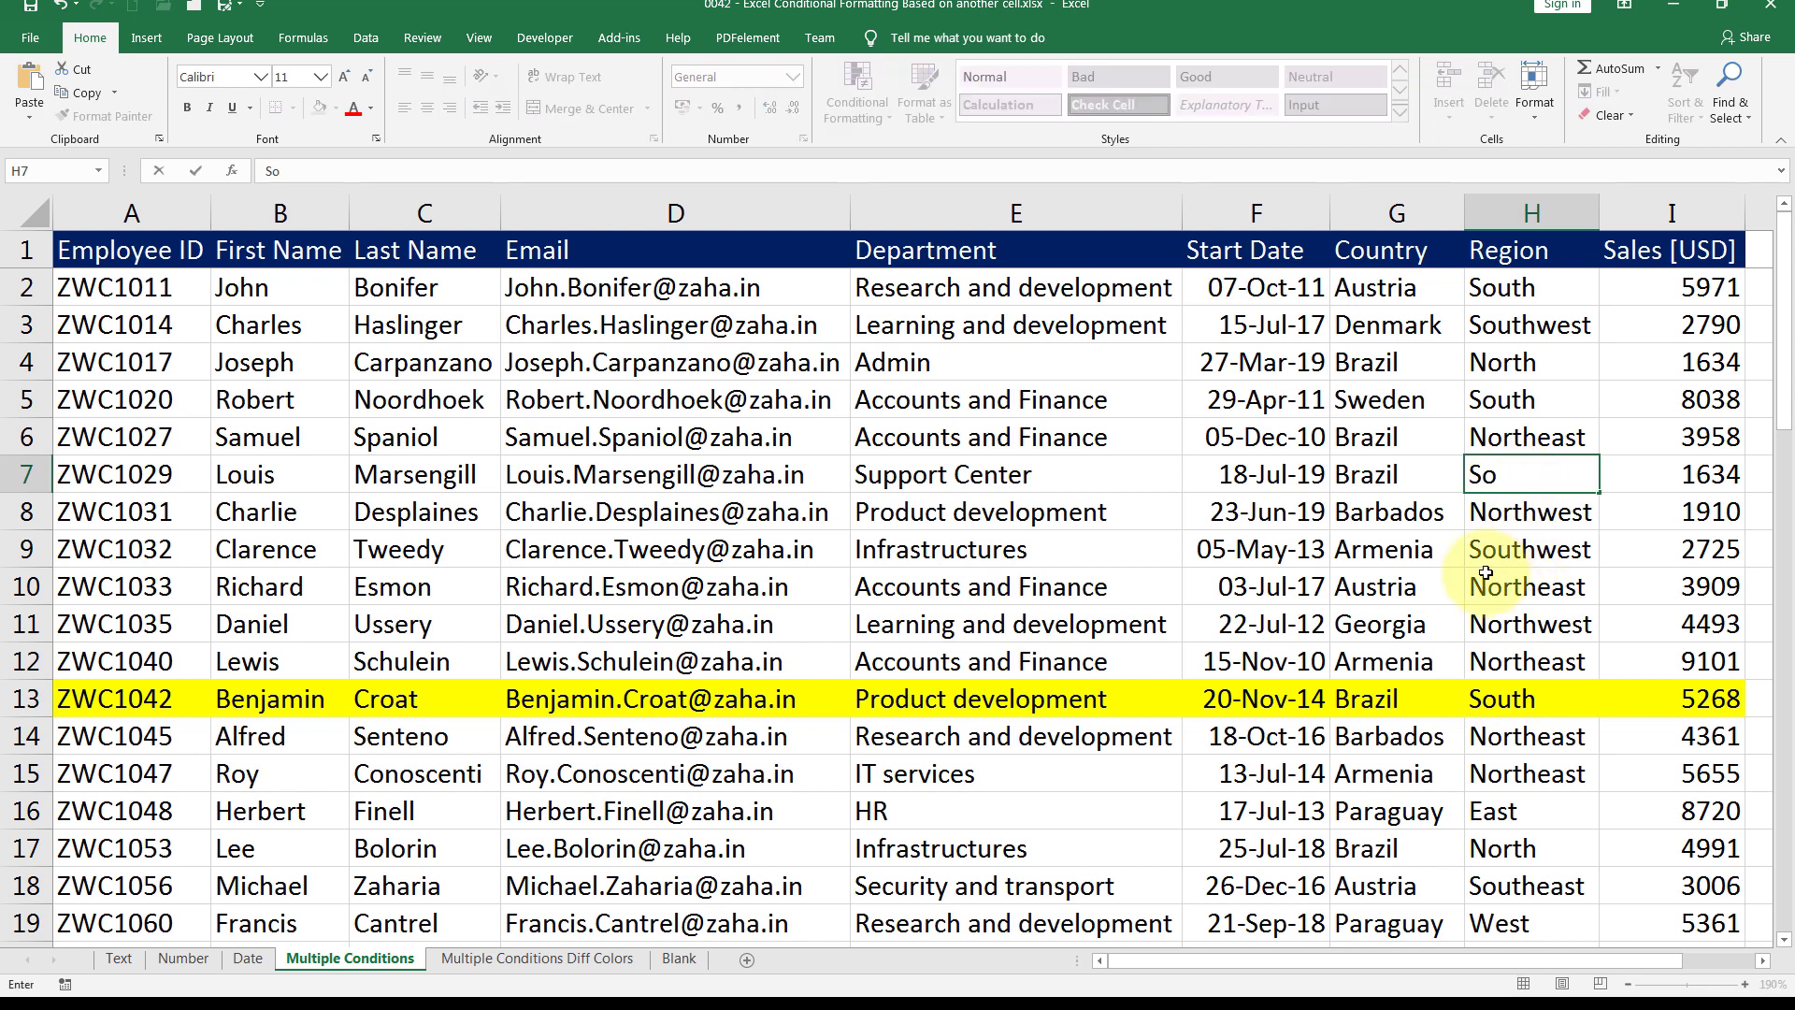
{"action": "key", "text": "Return"}
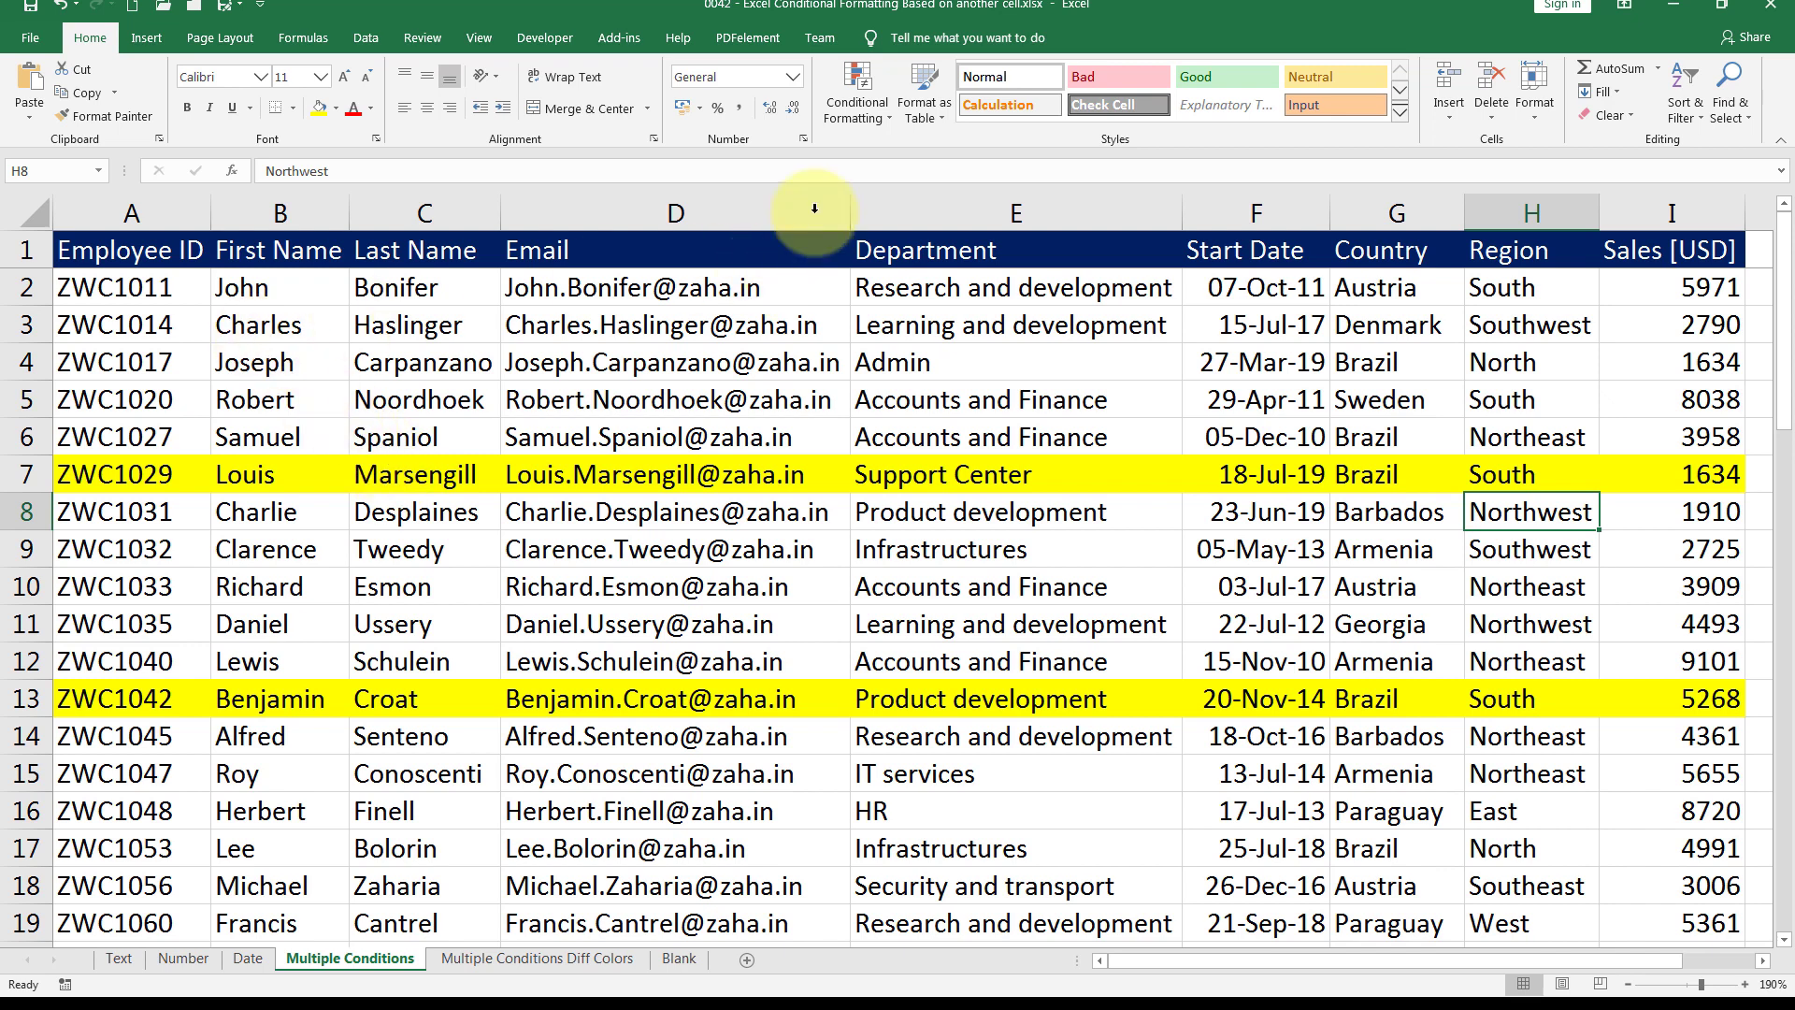
Edit the yellow rule's formula to use OR instead of AND, and apply the change
{"action": "left_click", "coordinate": [865, 123]}
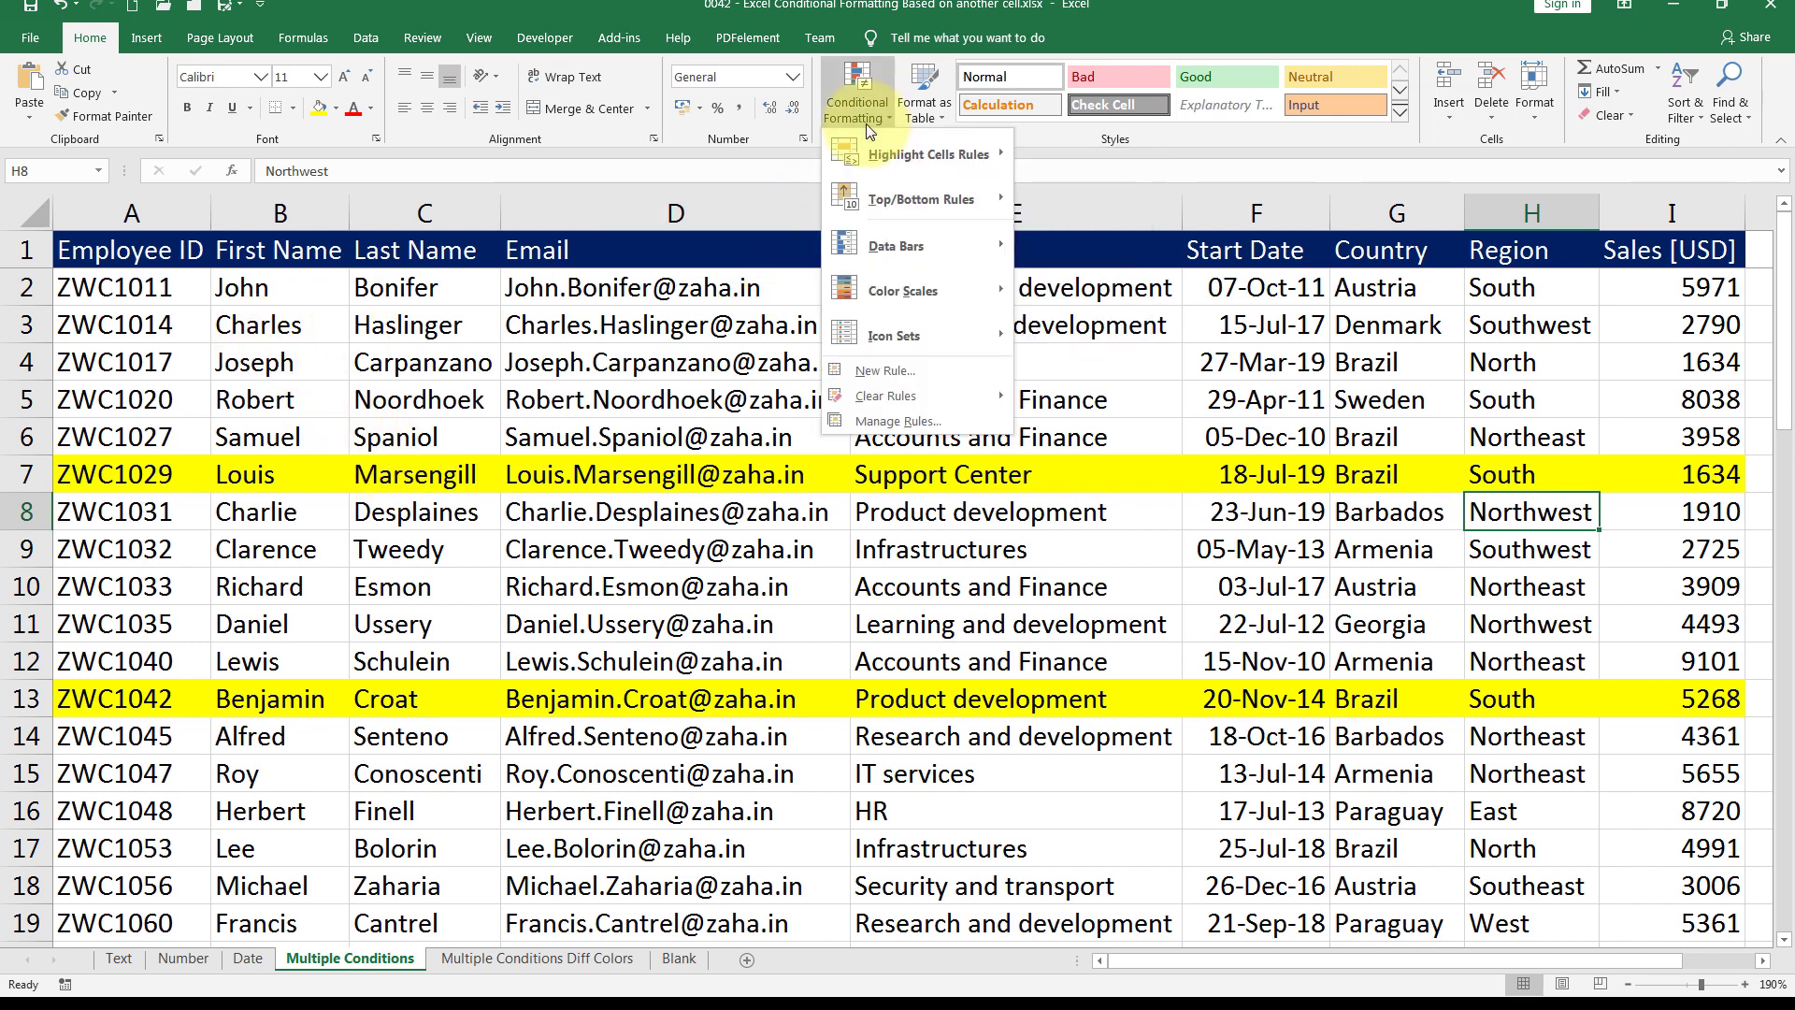
{"action": "left_click", "coordinate": [911, 421]}
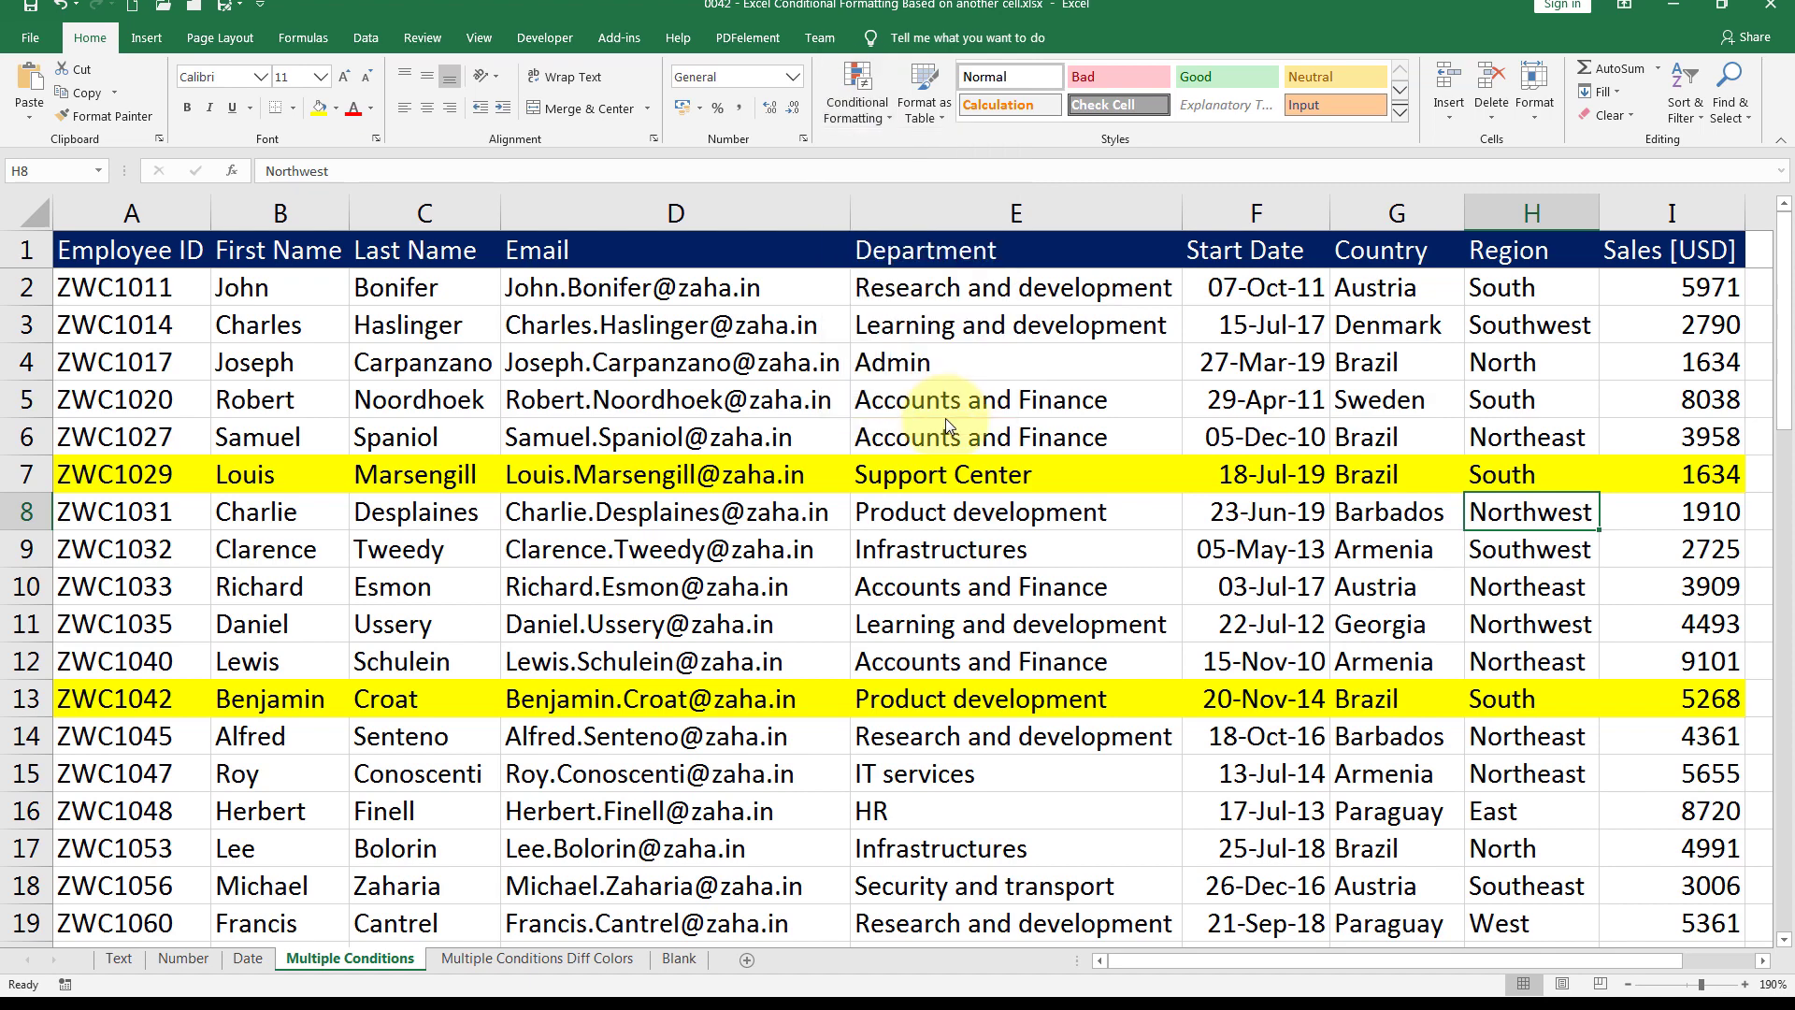
{"action": "left_click", "coordinate": [353, 429]}
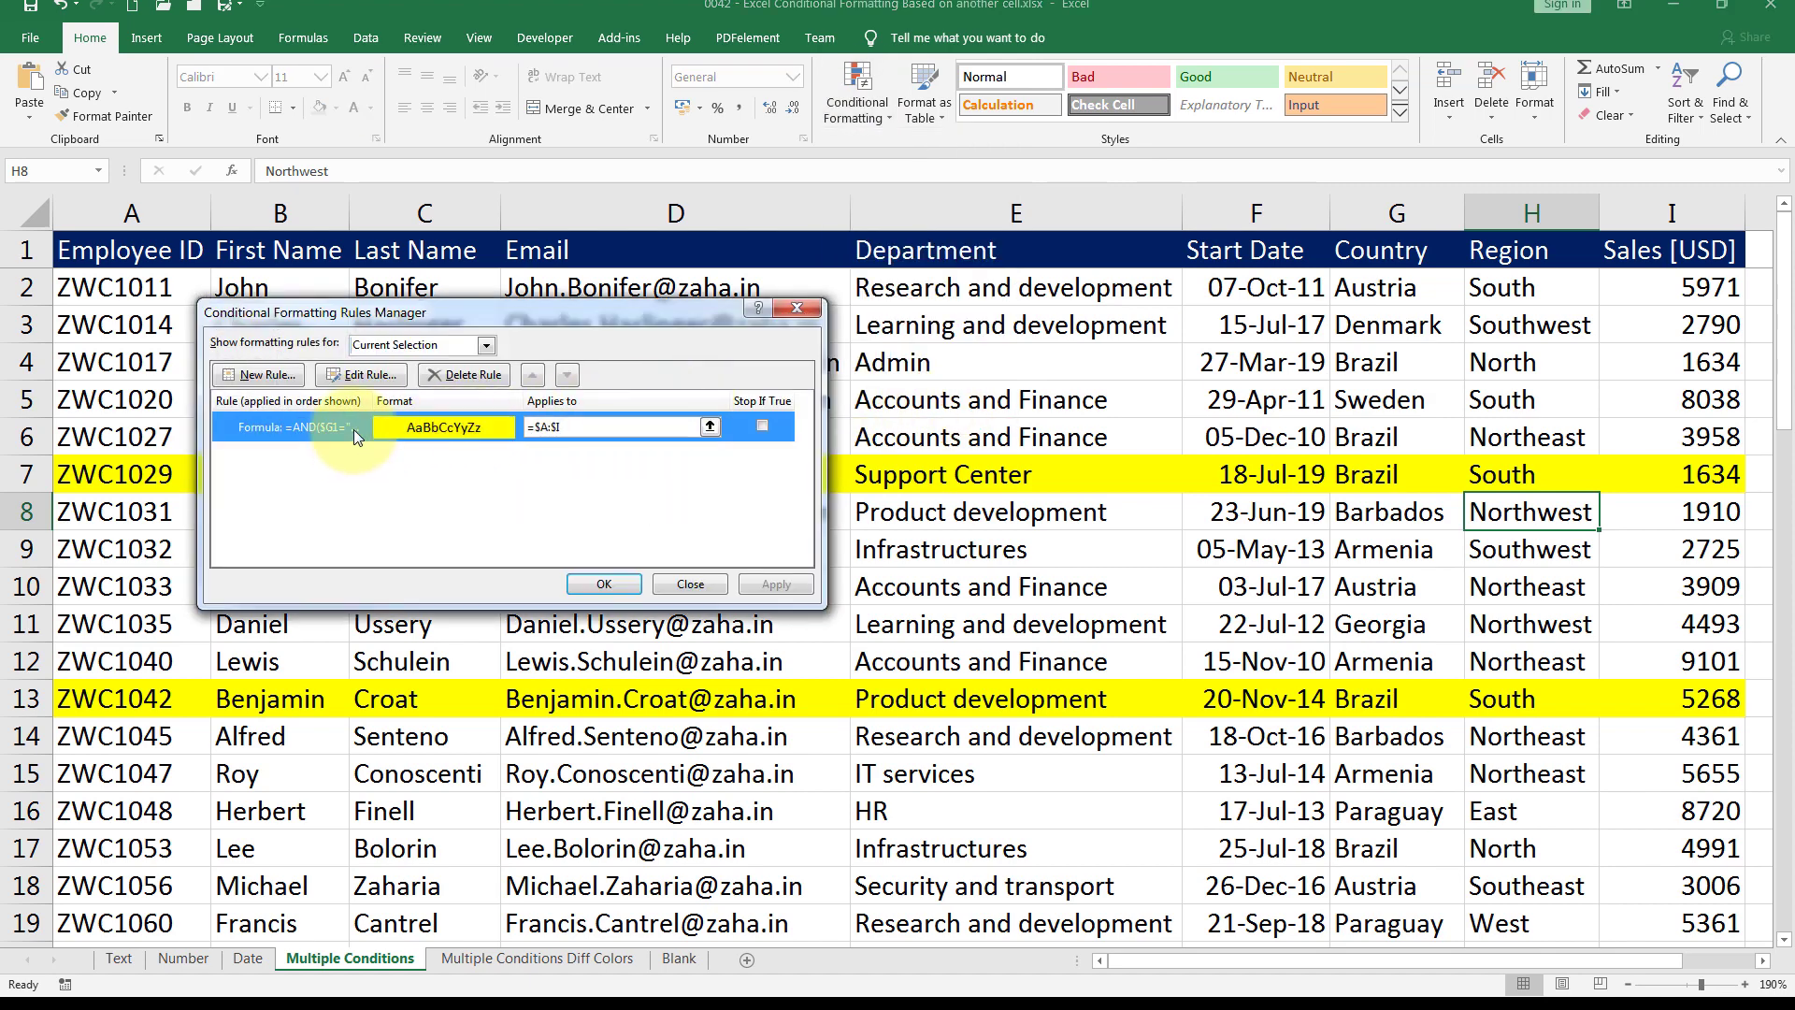
{"action": "left_click", "coordinate": [358, 376]}
{"action": "left_click", "coordinate": [366, 510]}
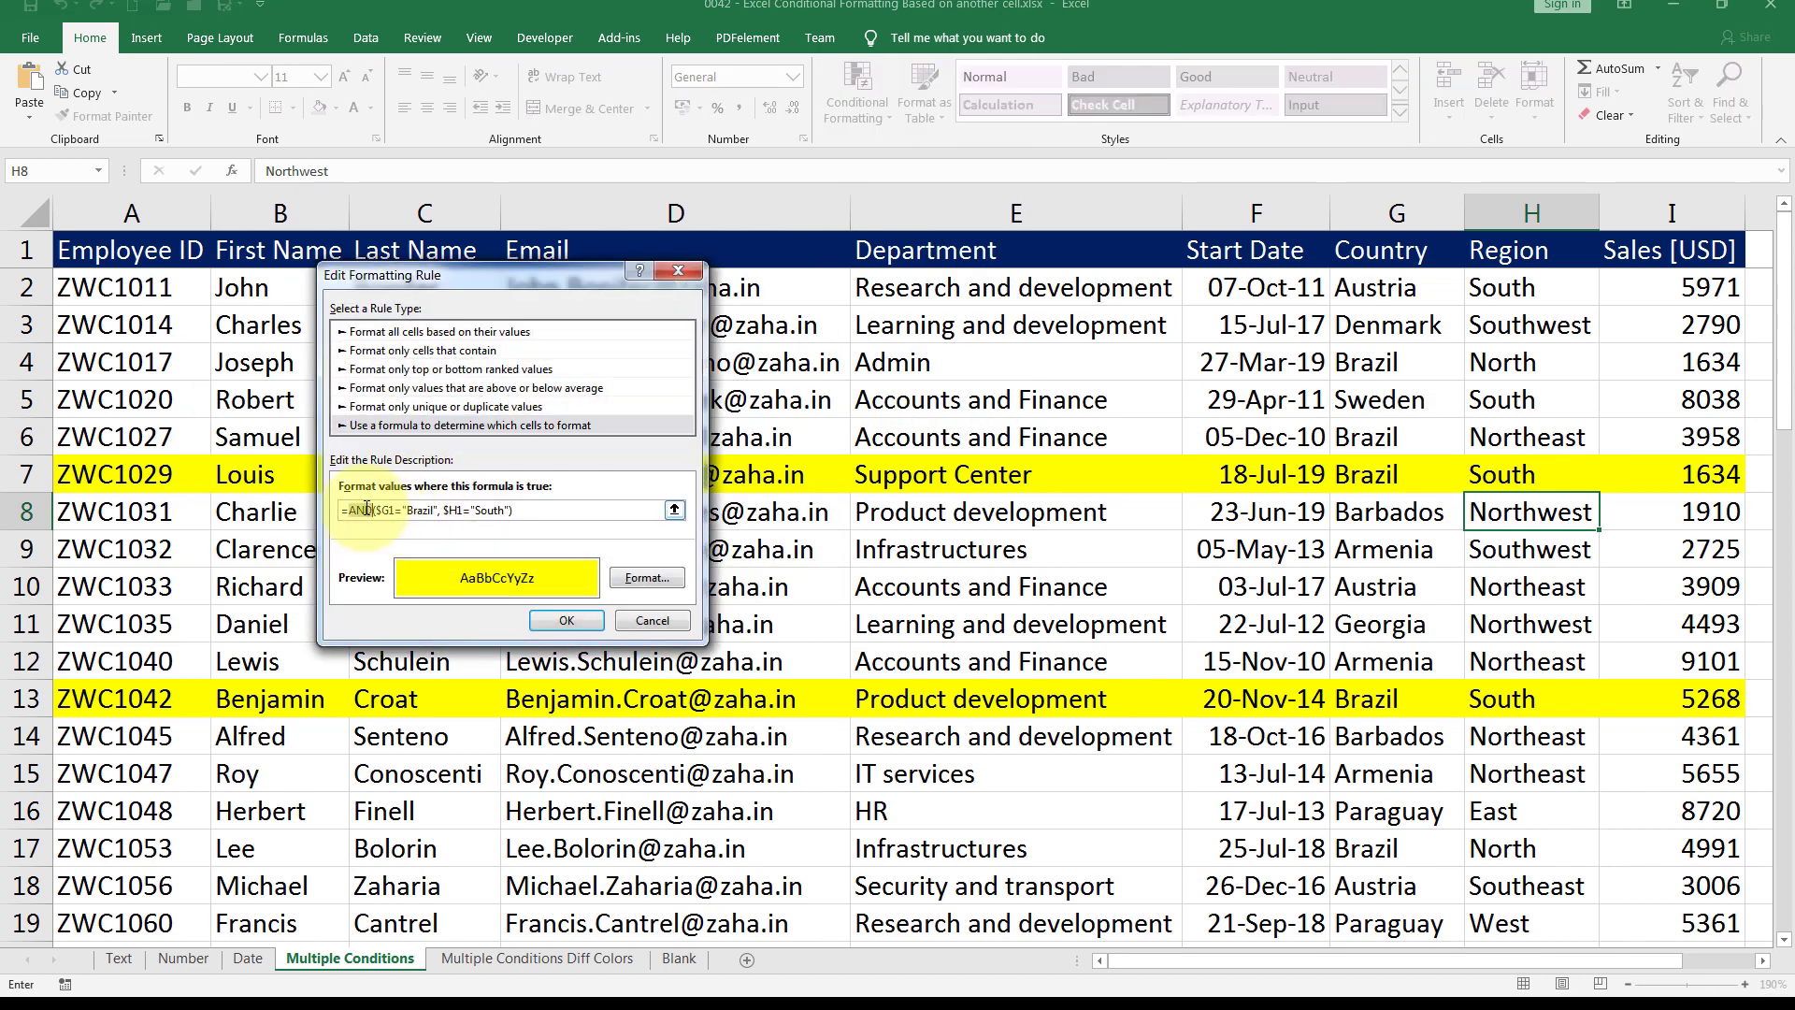
{"action": "key", "text": "BackSpace"}
{"action": "key", "text": "BackSpace"}
{"action": "key", "text": "BackSpace"}
{"action": "type", "text": "OR"}
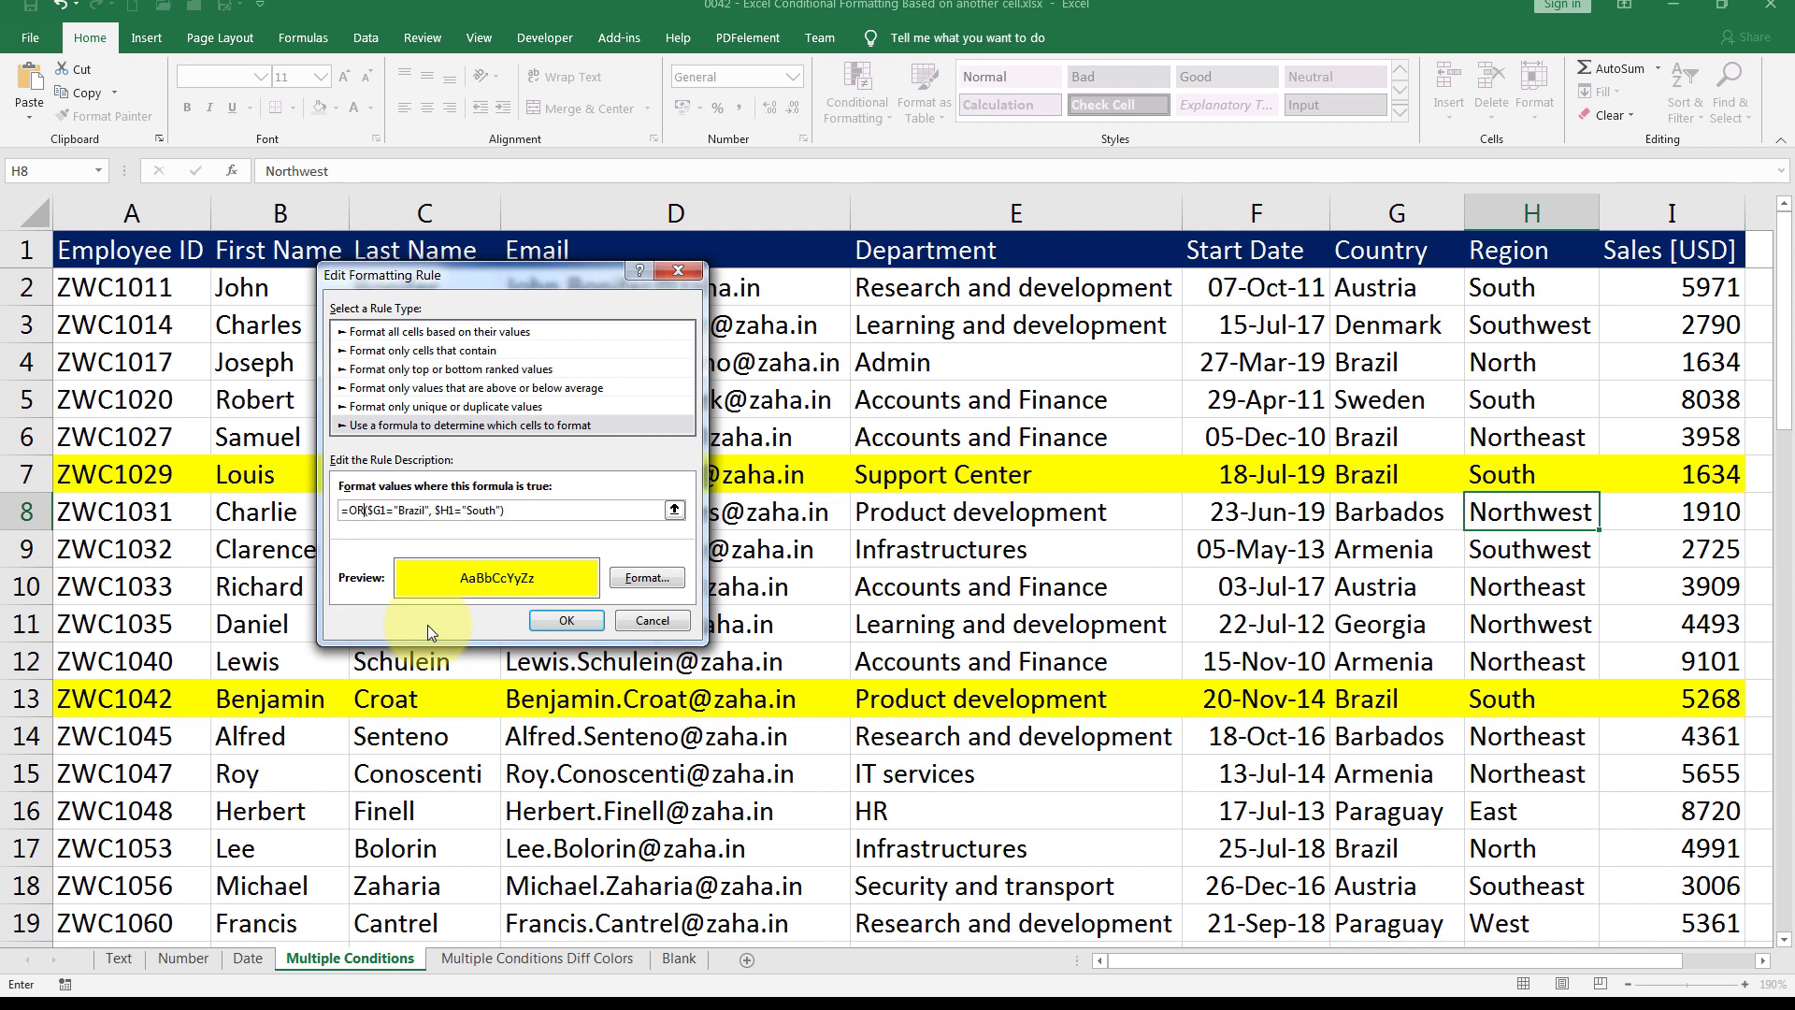
{"action": "left_click", "coordinate": [565, 621]}
{"action": "left_click", "coordinate": [595, 585]}
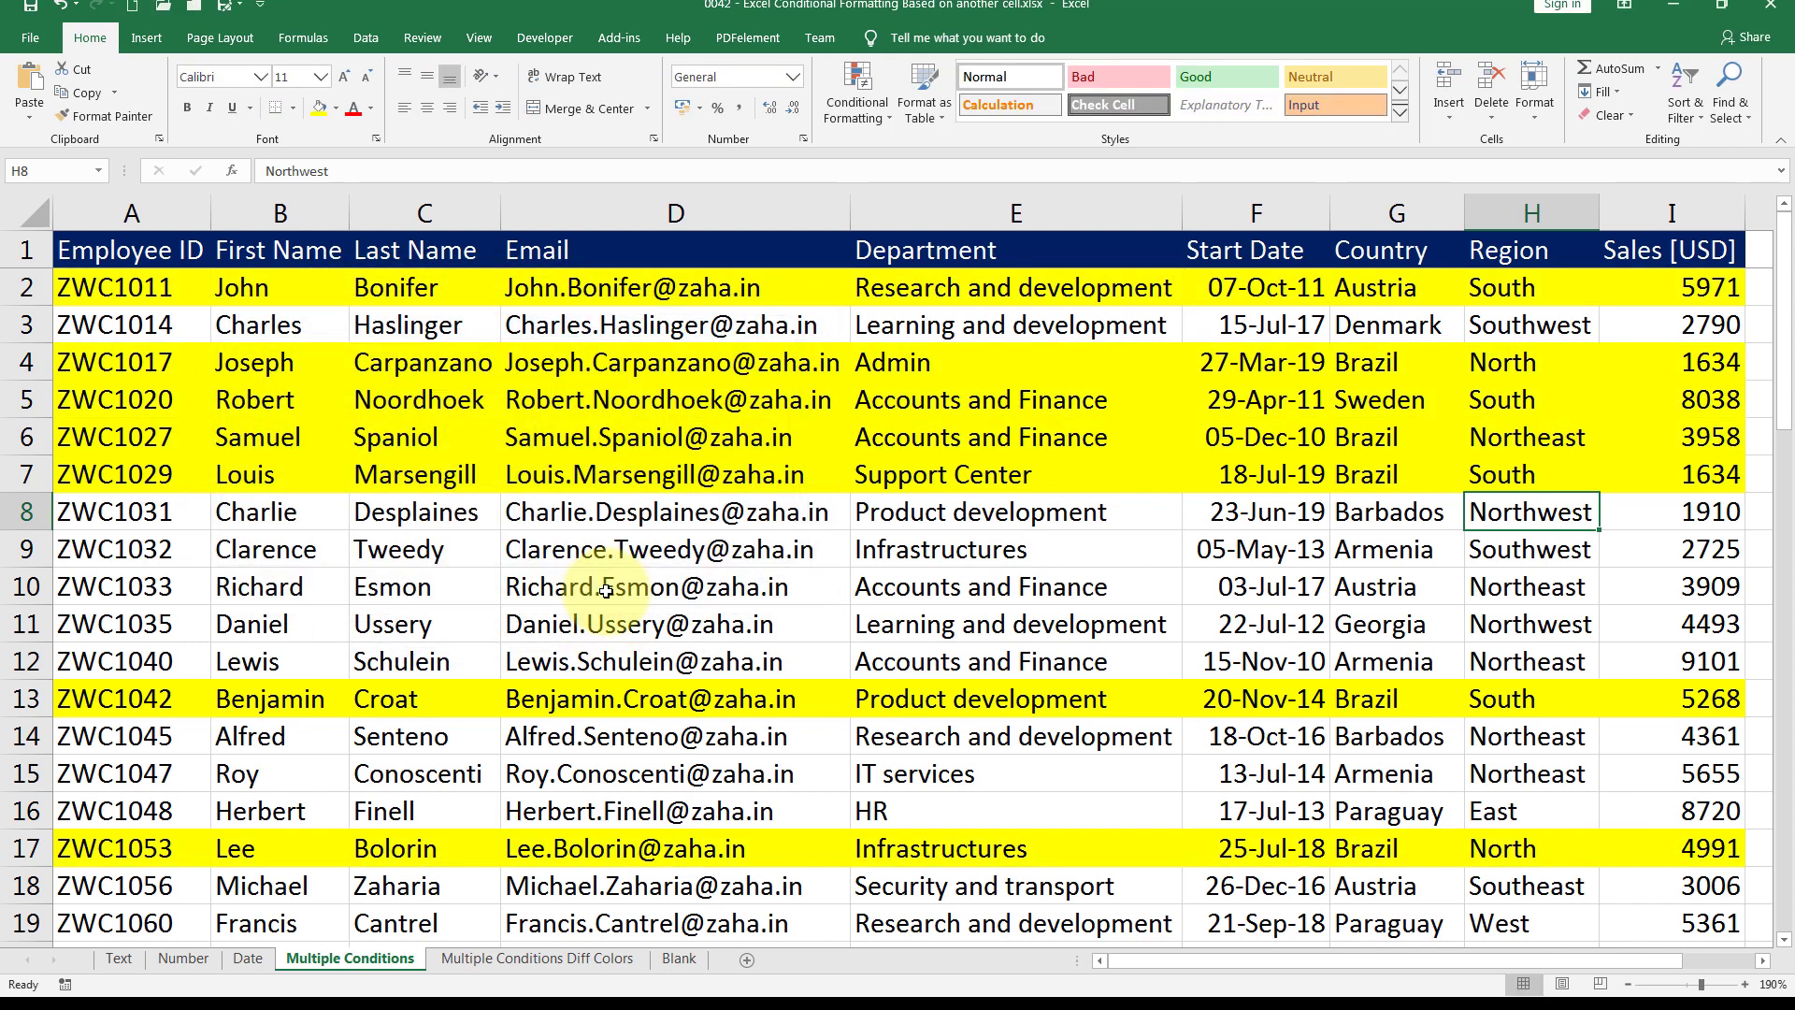
Compare the highlighted rows with the Brazil entries in the Country column and the South entries in the Region column
{"action": "left_click", "coordinate": [1389, 362]}
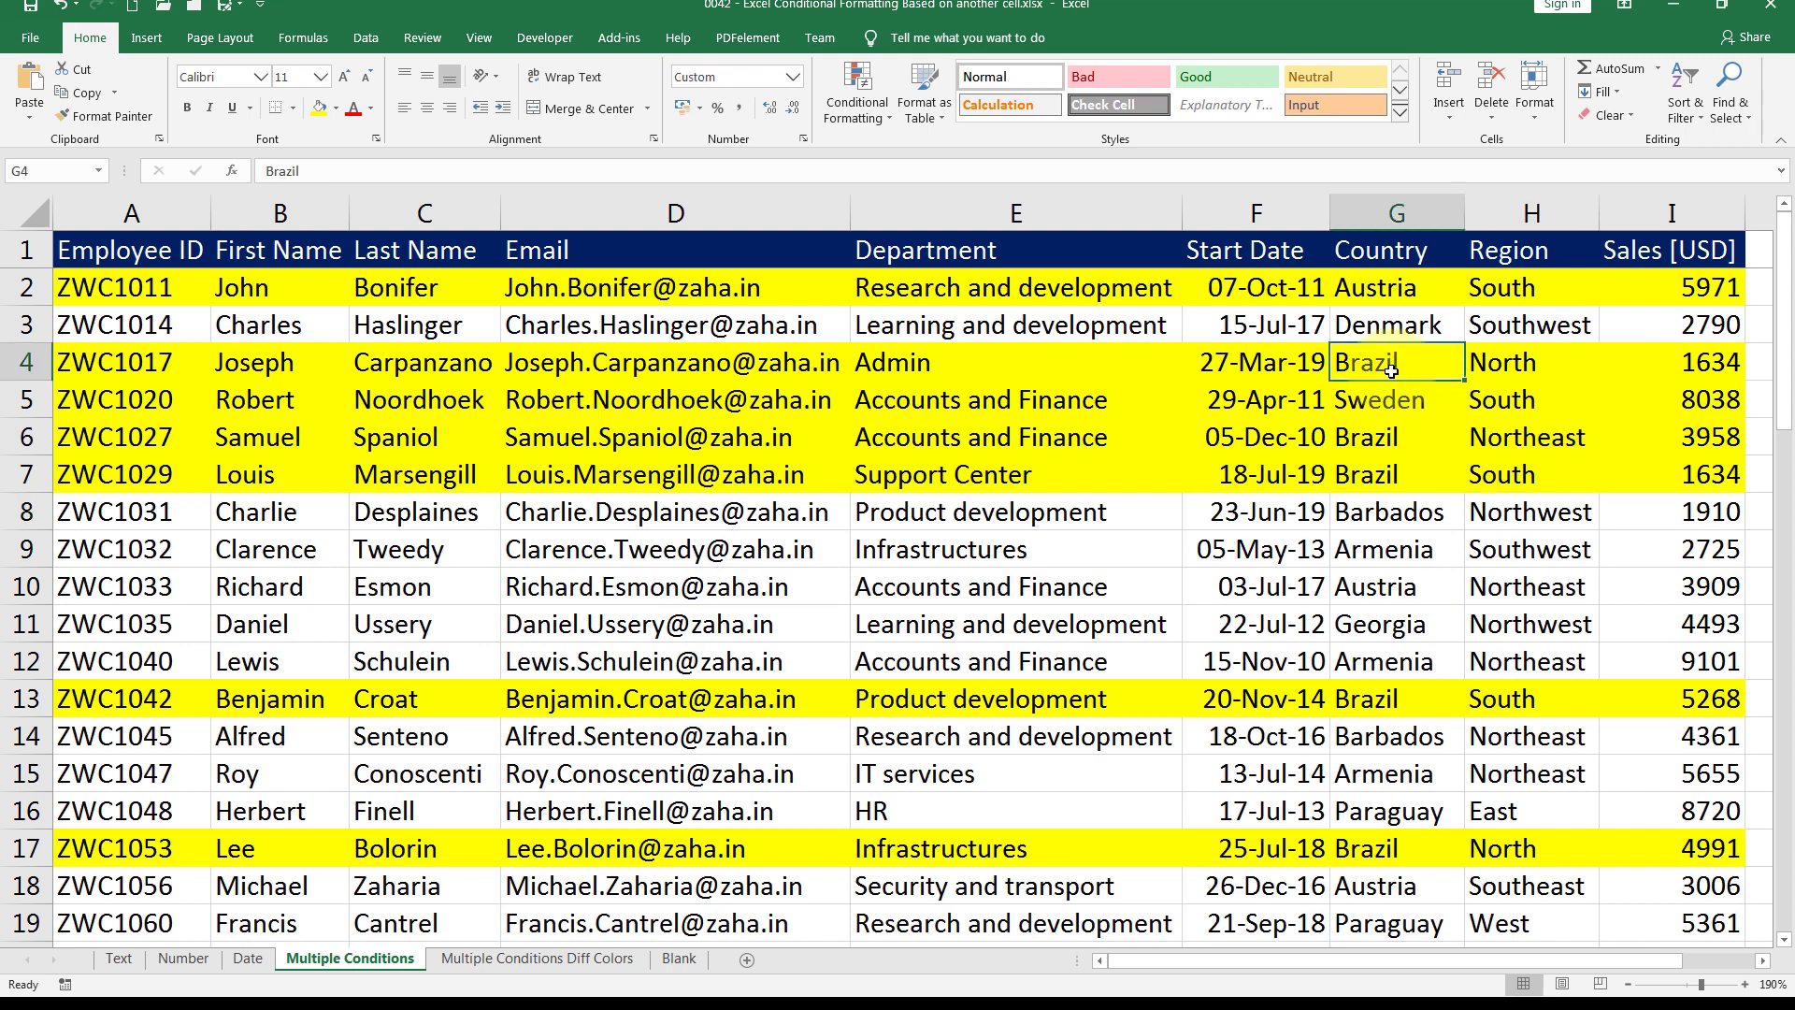
{"action": "left_click", "coordinate": [1515, 283]}
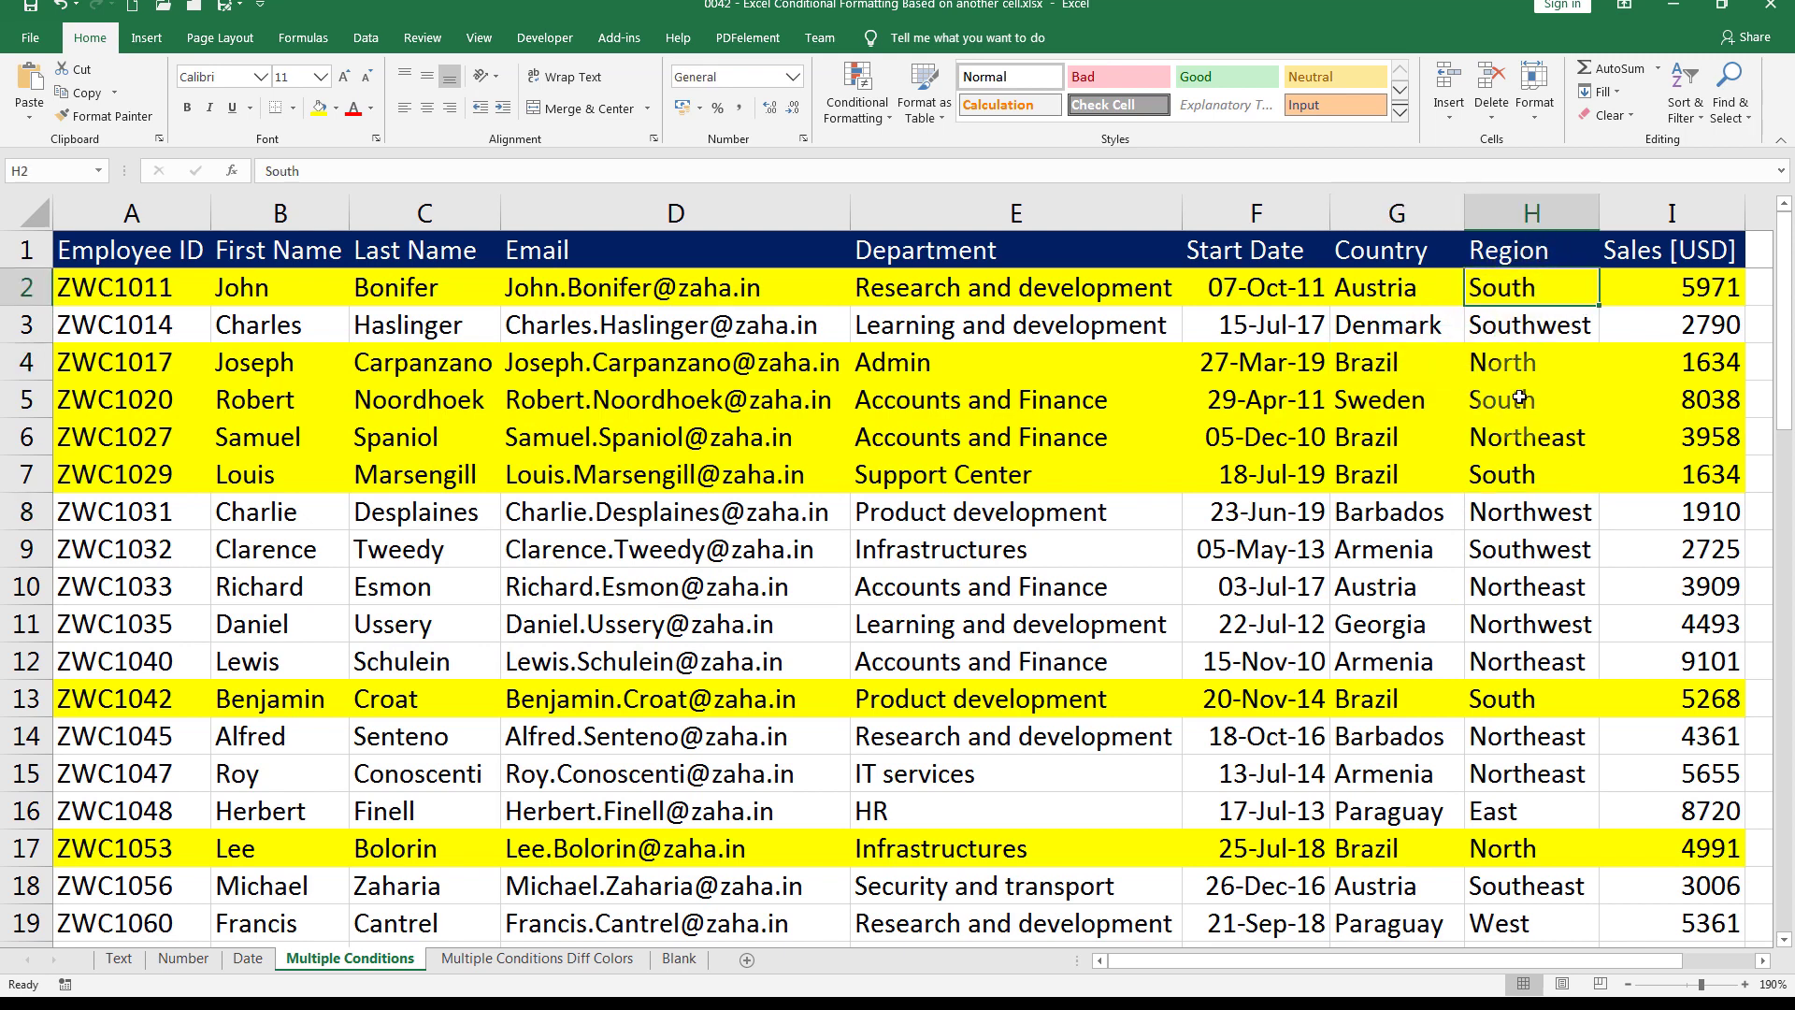
{"action": "left_click", "coordinate": [1520, 399]}
{"action": "left_click", "coordinate": [1420, 474]}
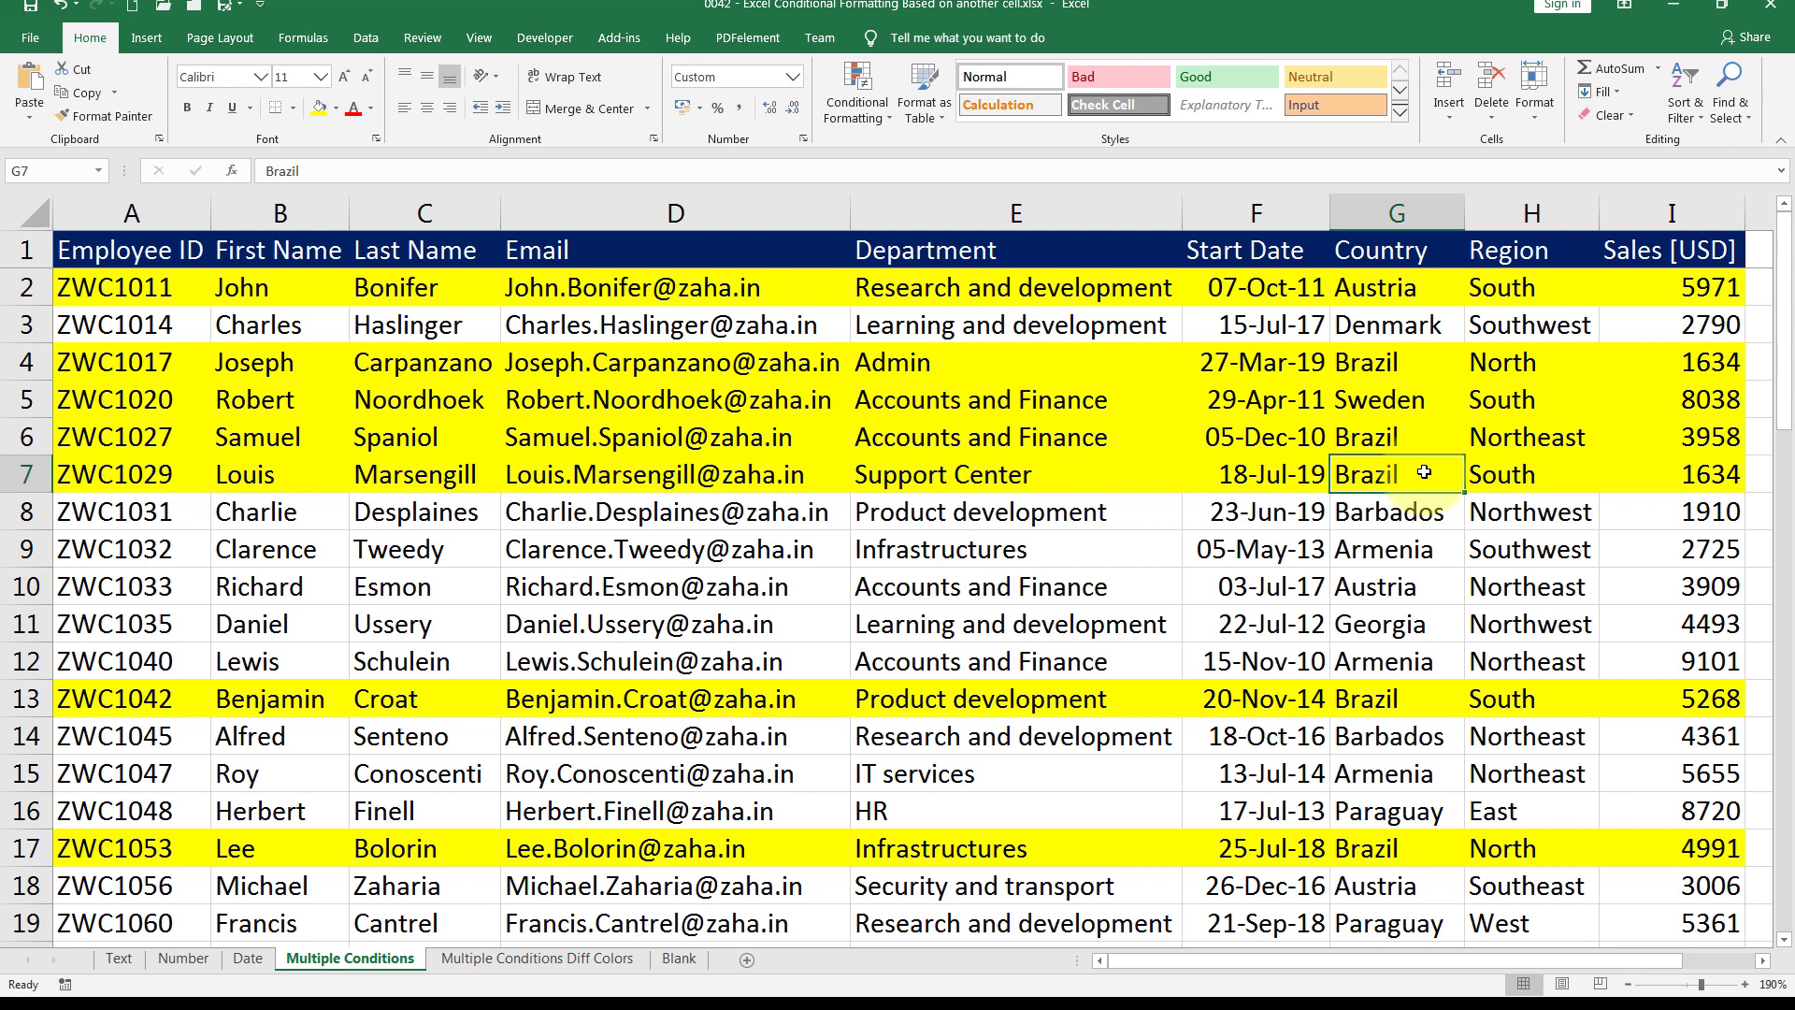
{"action": "left_click", "coordinate": [575, 958]}
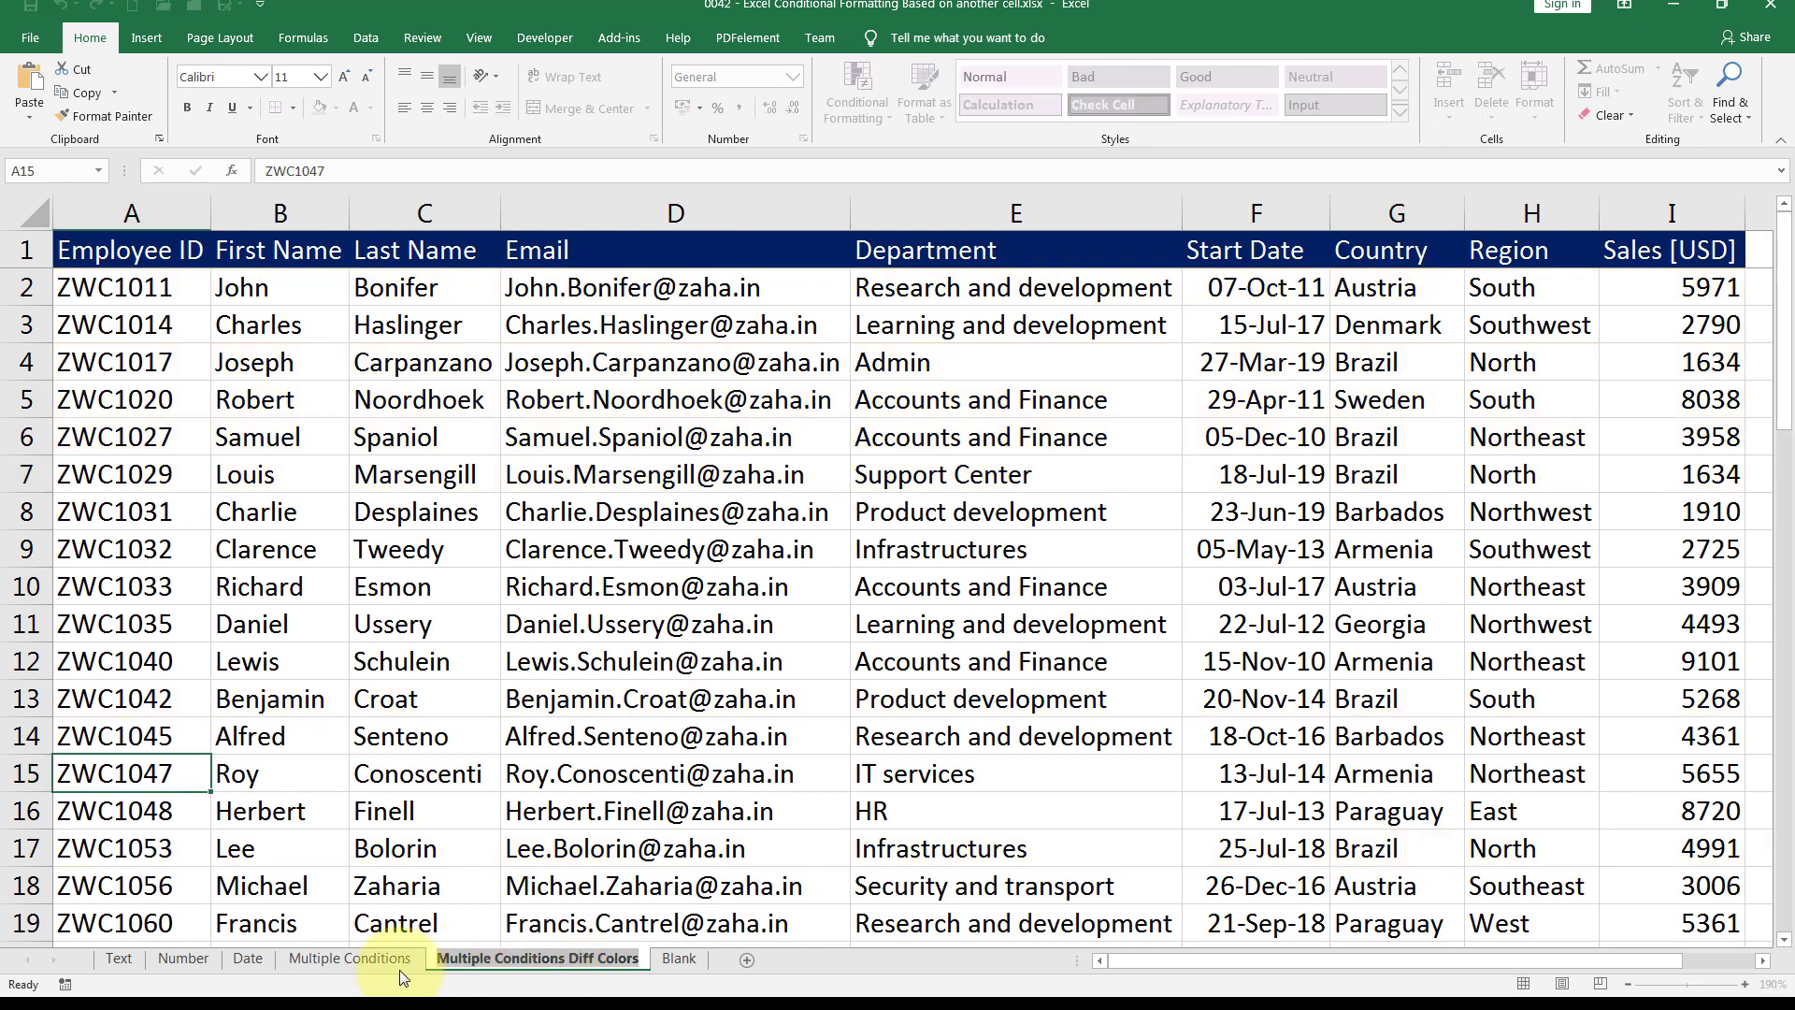
{"action": "left_click", "coordinate": [409, 975]}
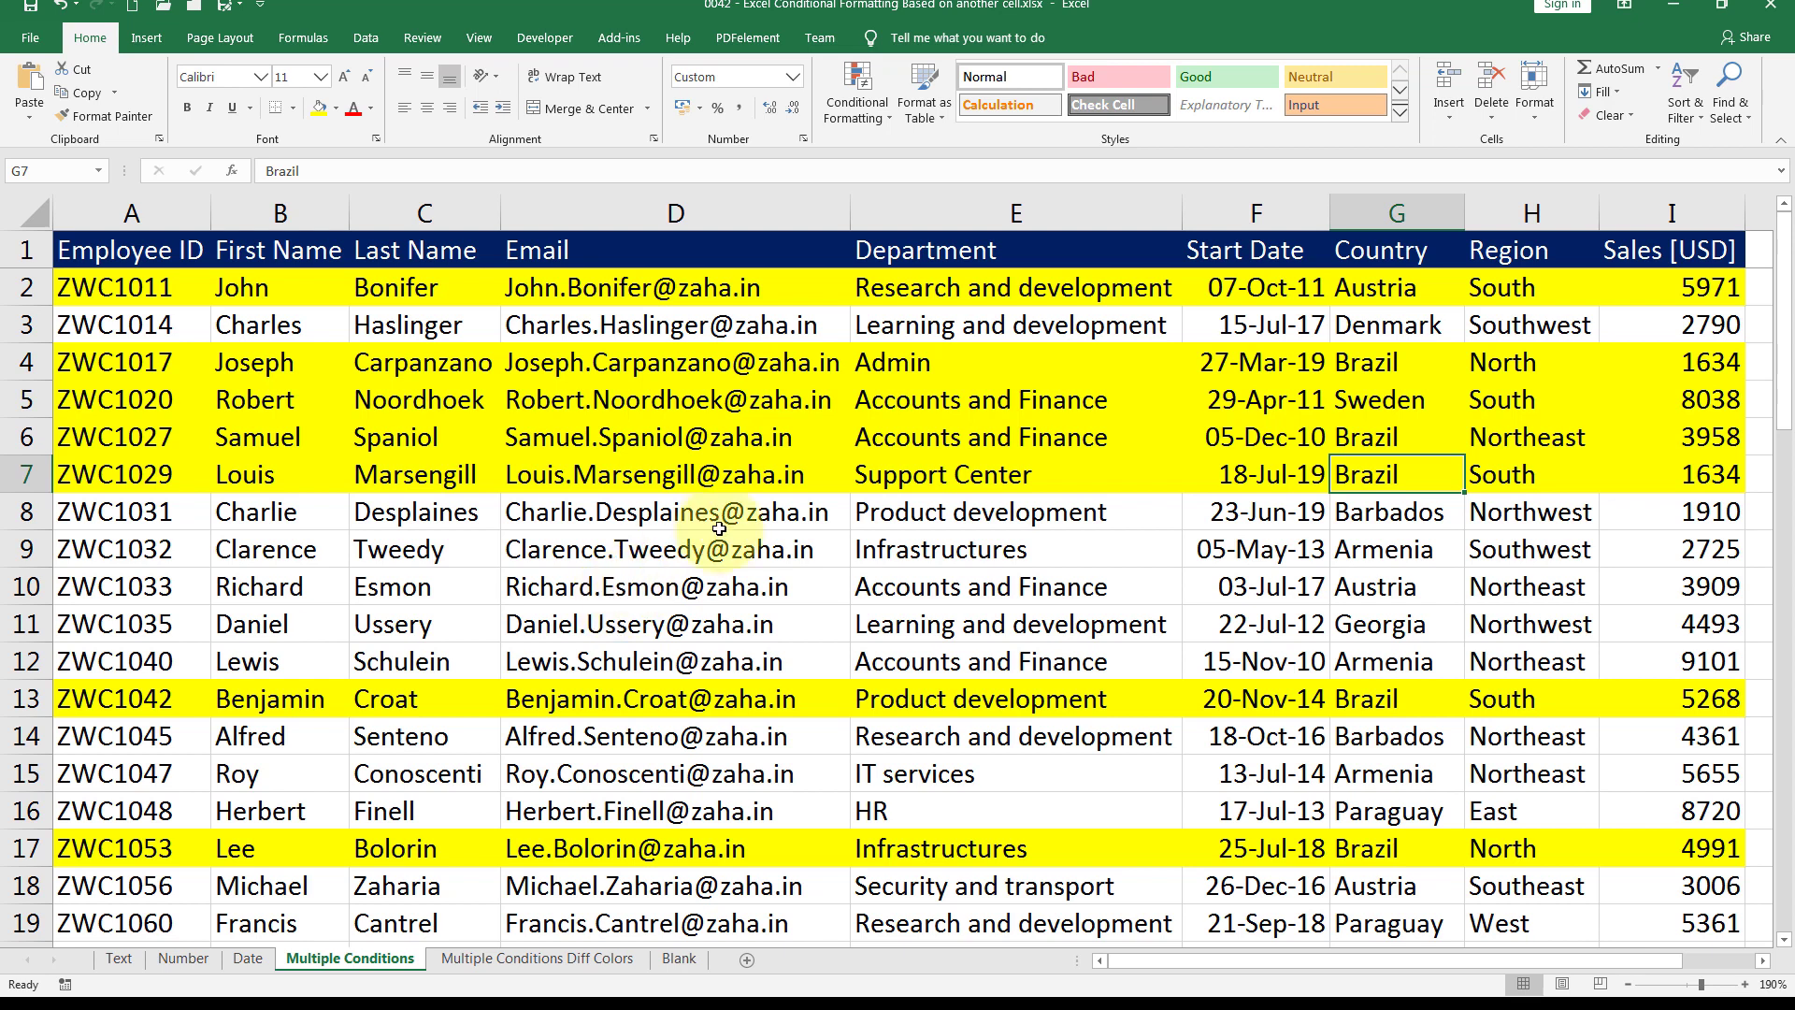
On the Multiple Conditions Diff Colors sheet, start a formula-based formatting rule for columns A to I with the formula =$i1>7000
{"action": "left_click", "coordinate": [521, 960]}
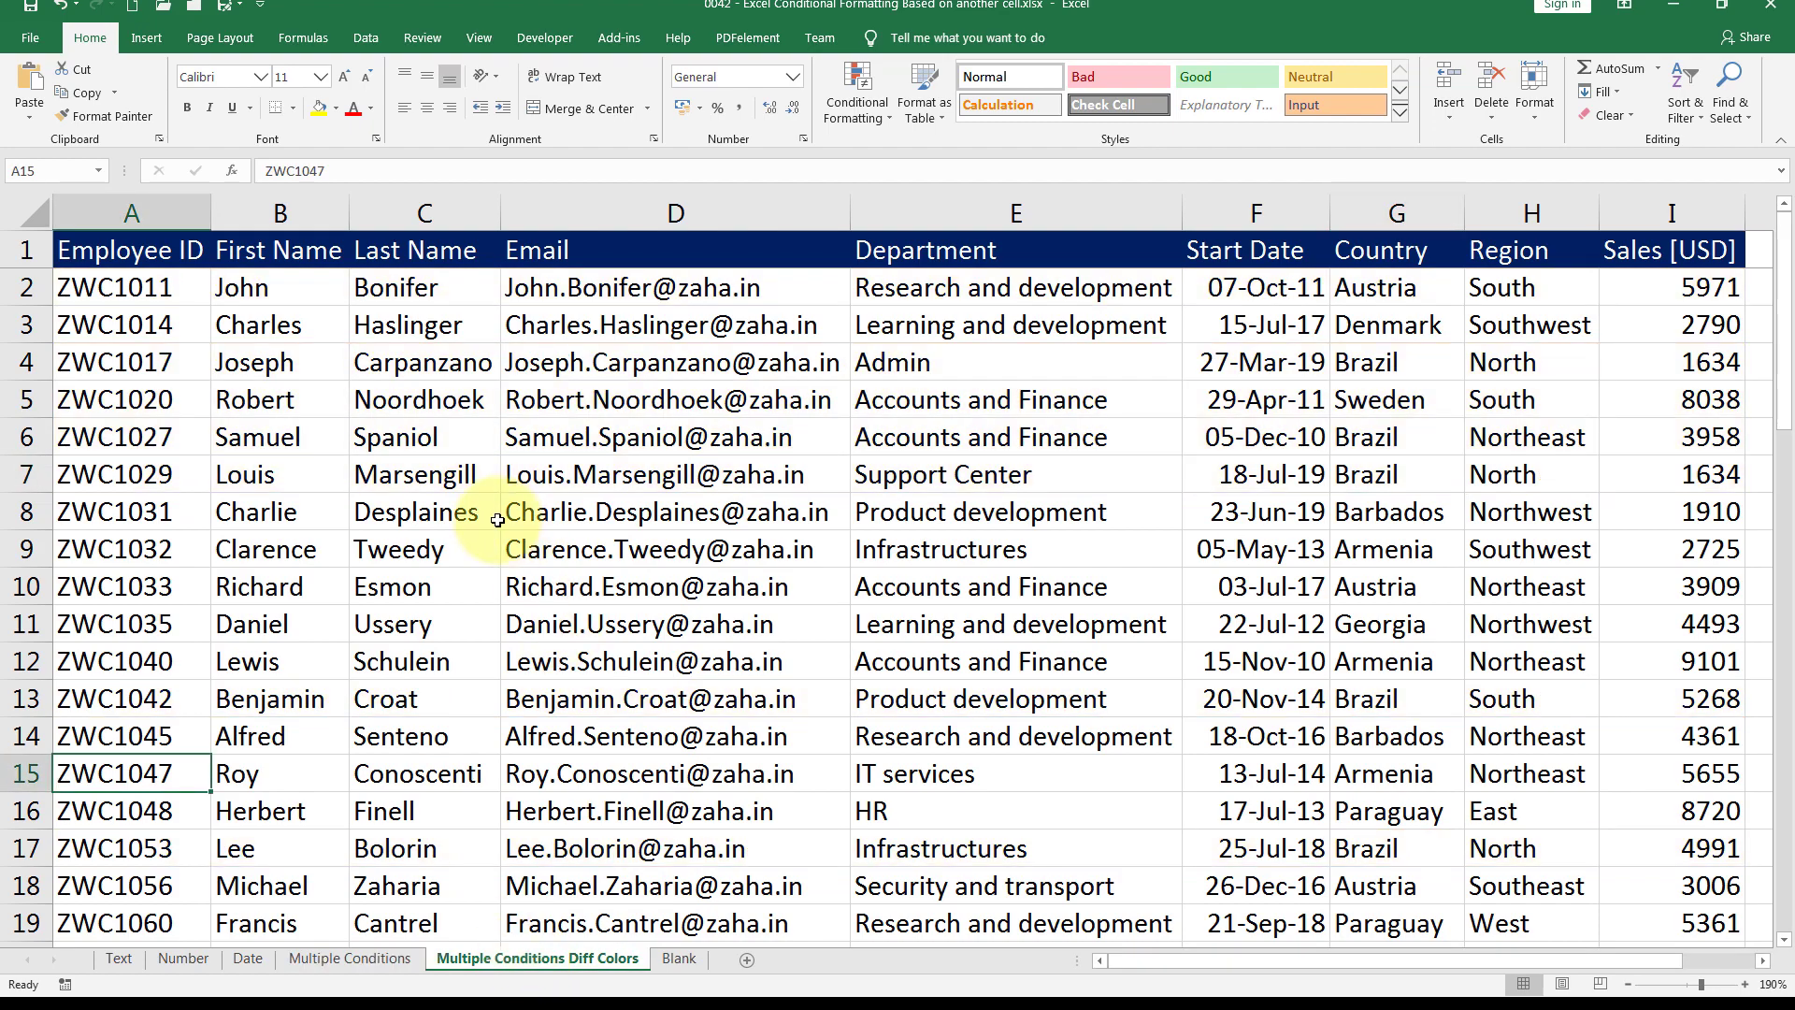
{"action": "left_click_drag", "start_coordinate": [141, 212], "coordinate": [1683, 213]}
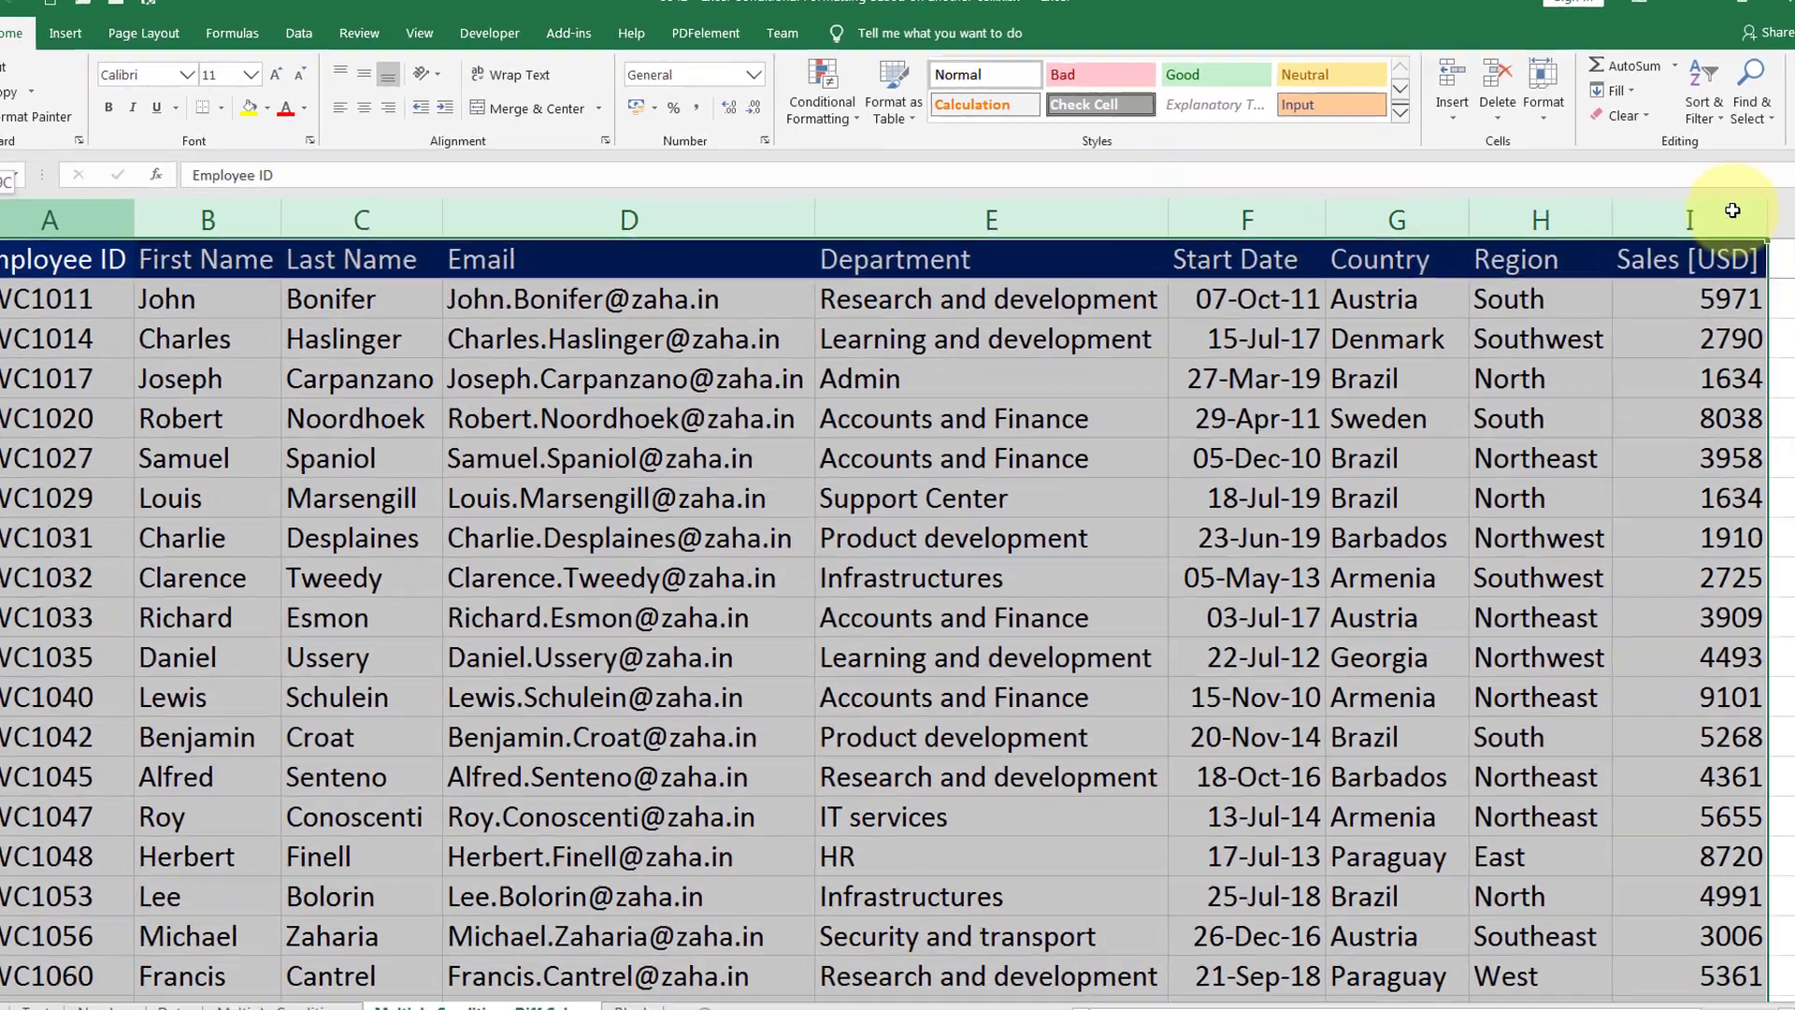
{"action": "left_click", "coordinate": [857, 107]}
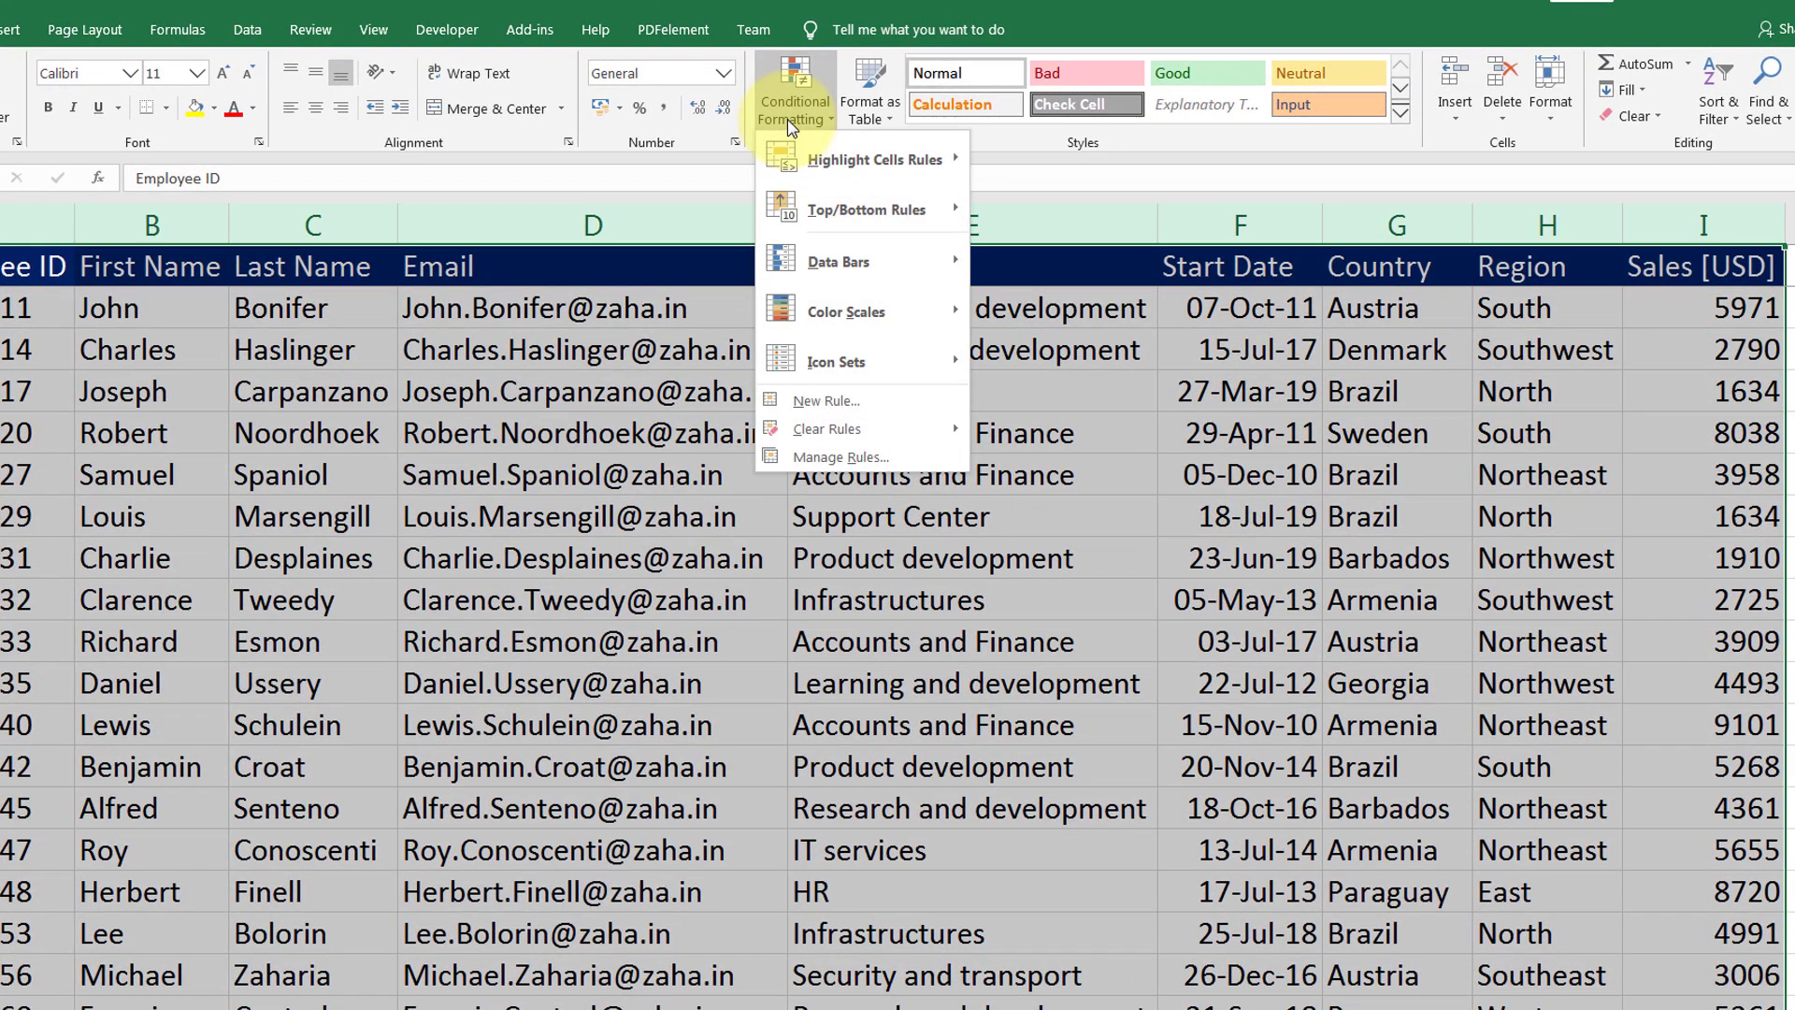
{"action": "left_click", "coordinate": [835, 399]}
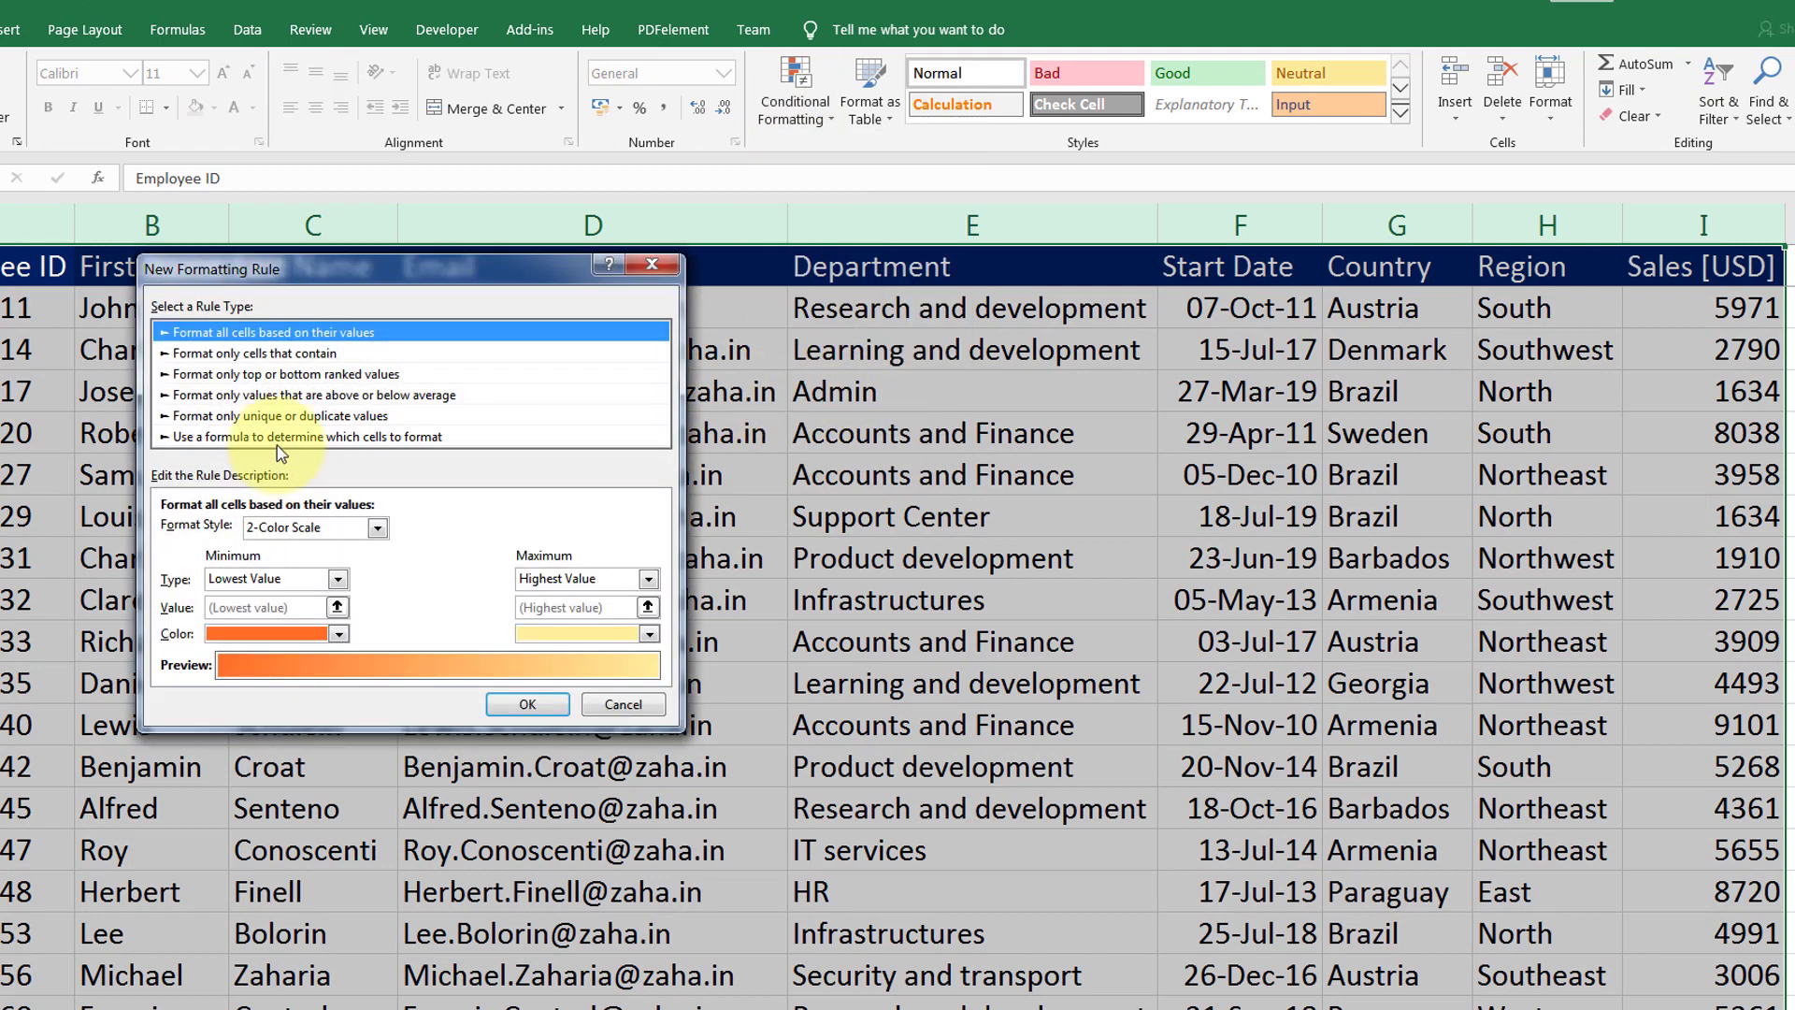
{"action": "left_click", "coordinate": [277, 439]}
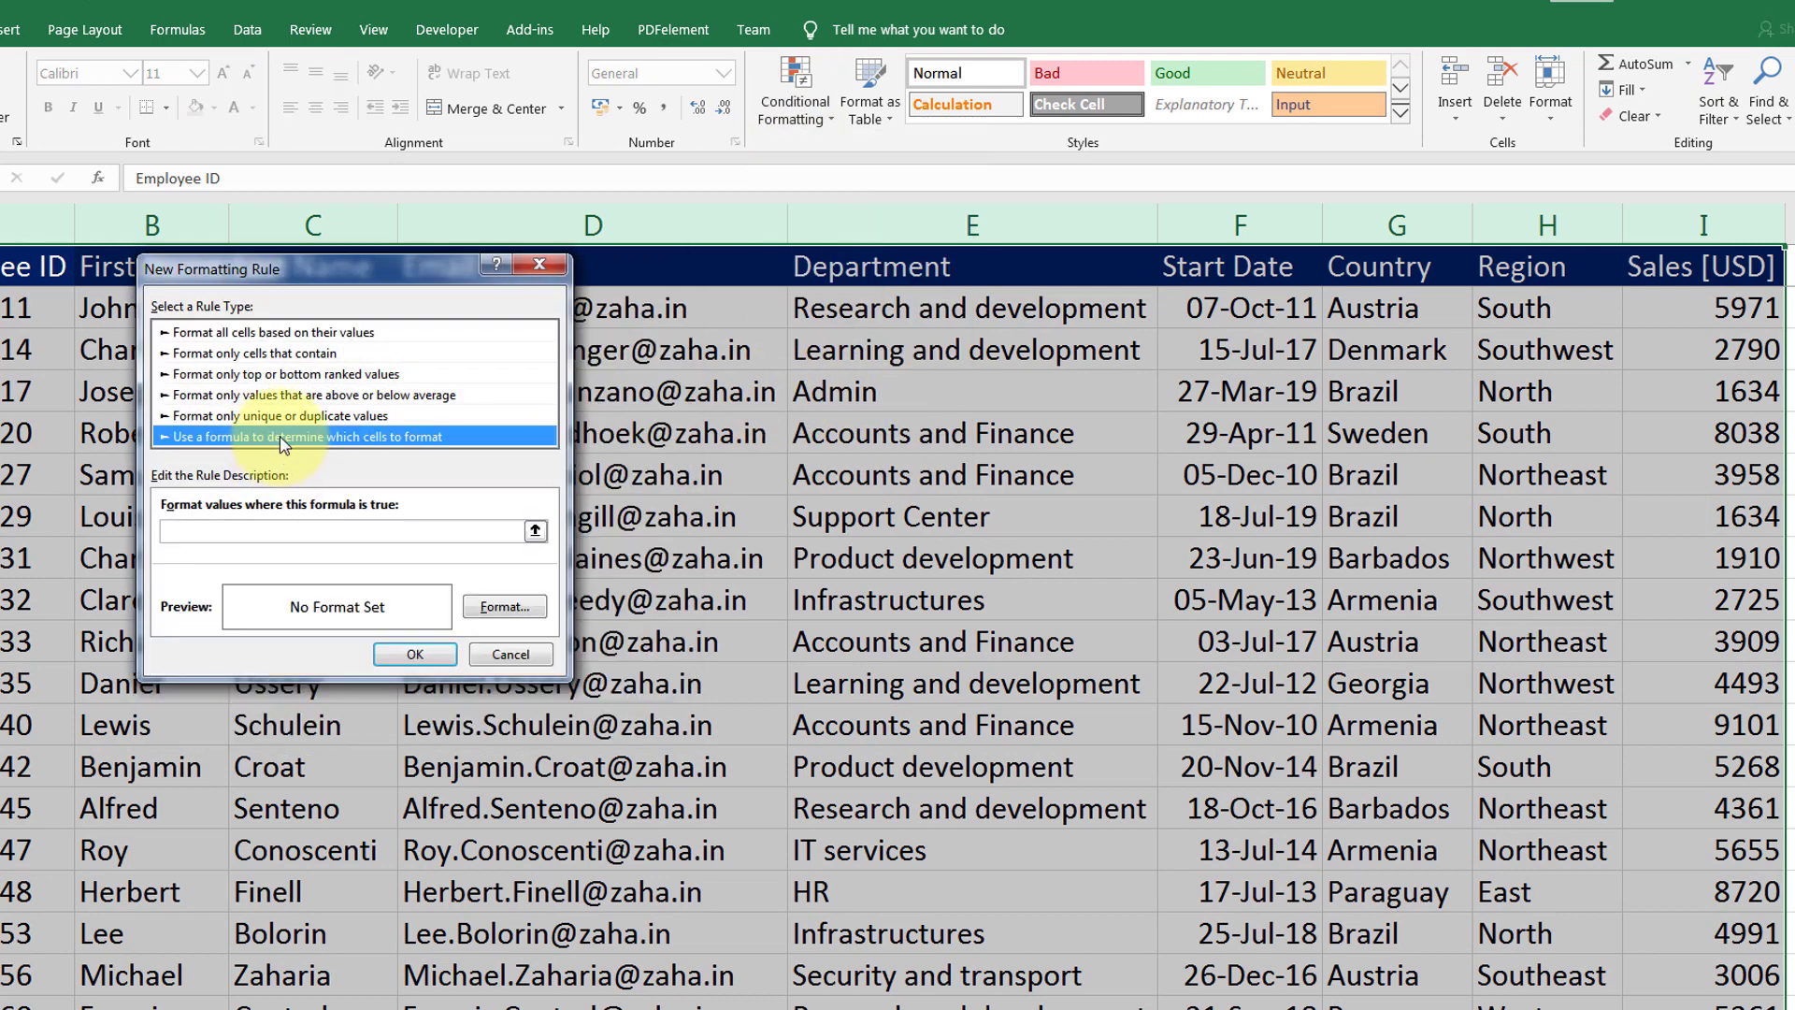
{"action": "left_click", "coordinate": [307, 535]}
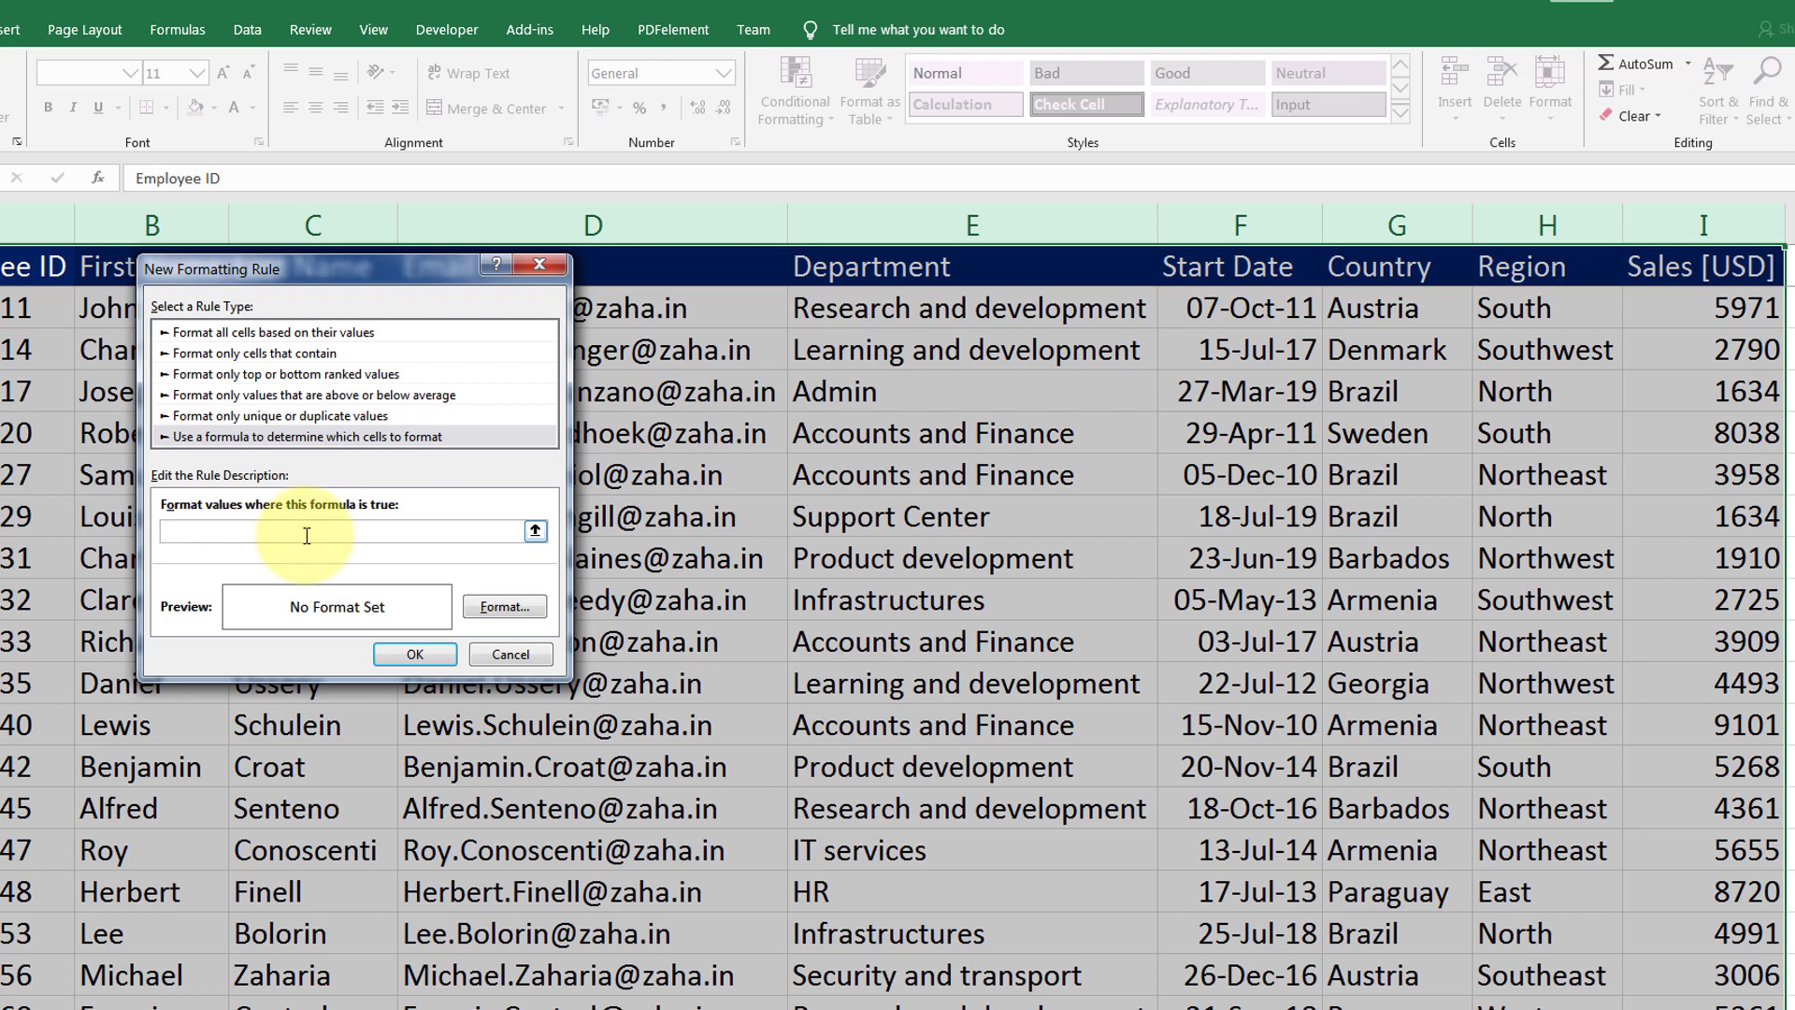
{"action": "type", "text": "=$i1>7000"}
Give the over-7000 sales rule a standard light green fill and apply it
{"action": "left_click", "coordinate": [488, 607]}
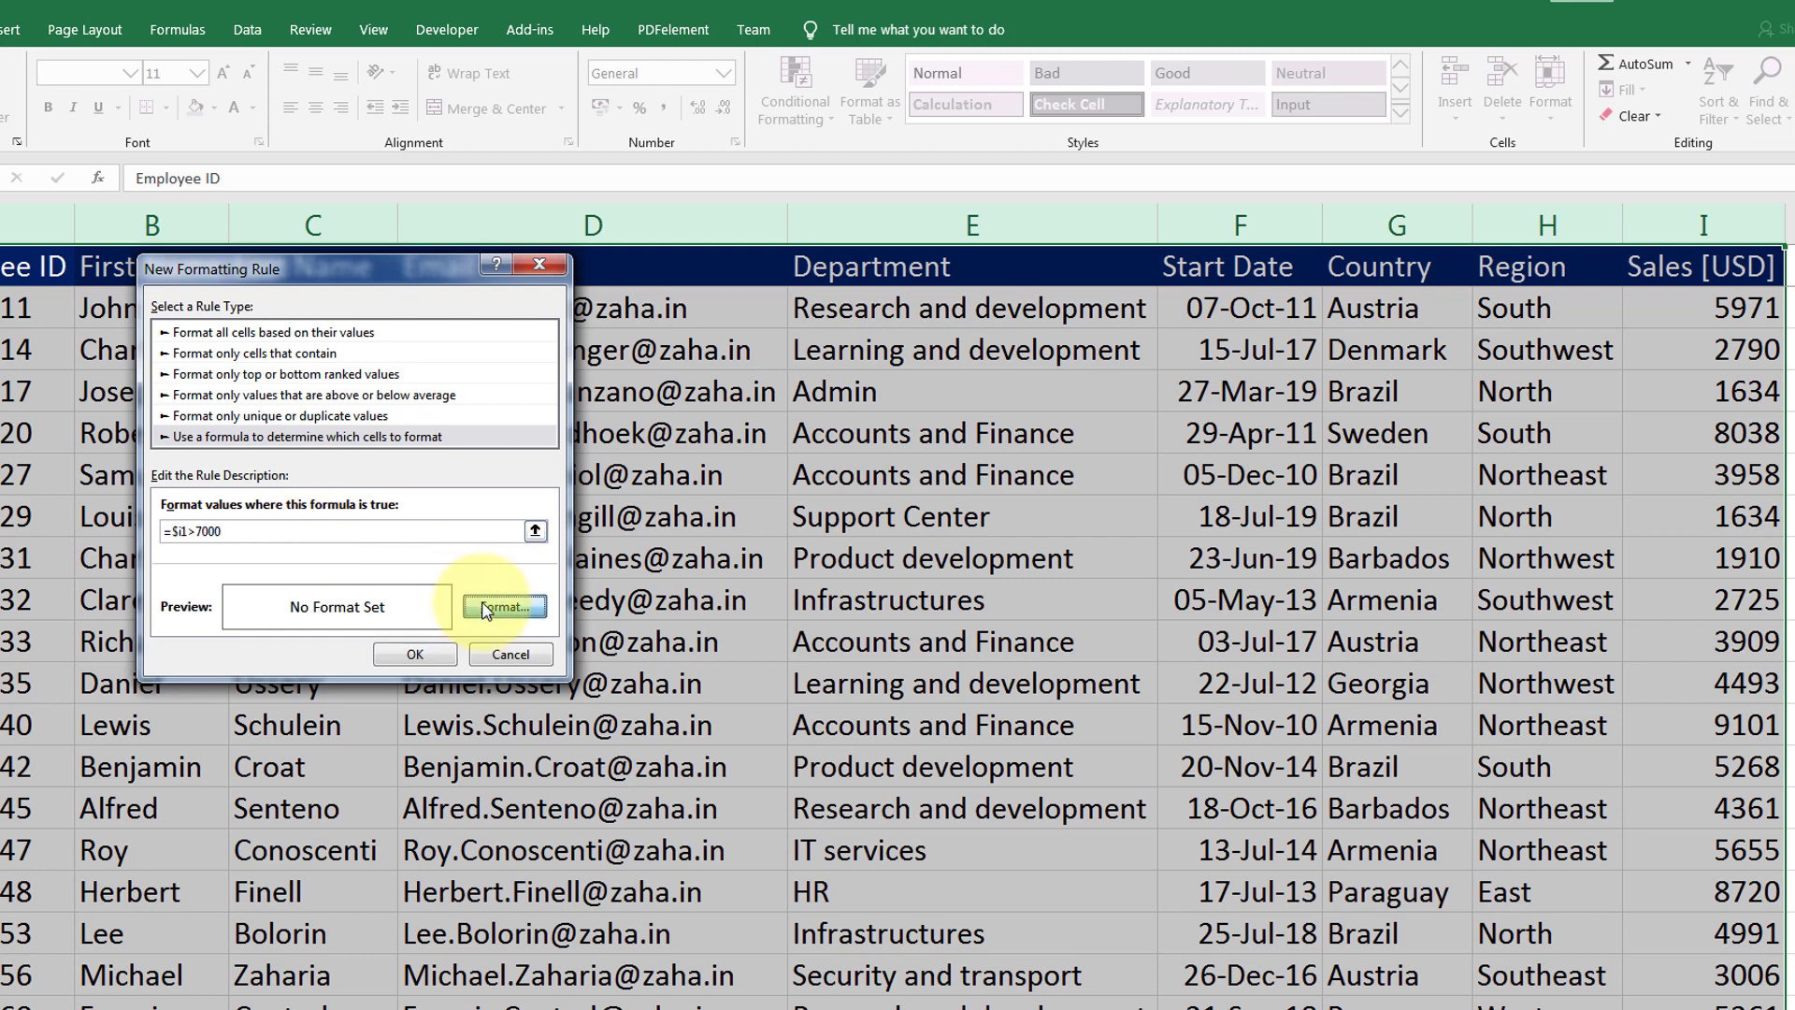
{"action": "left_click", "coordinate": [222, 418]}
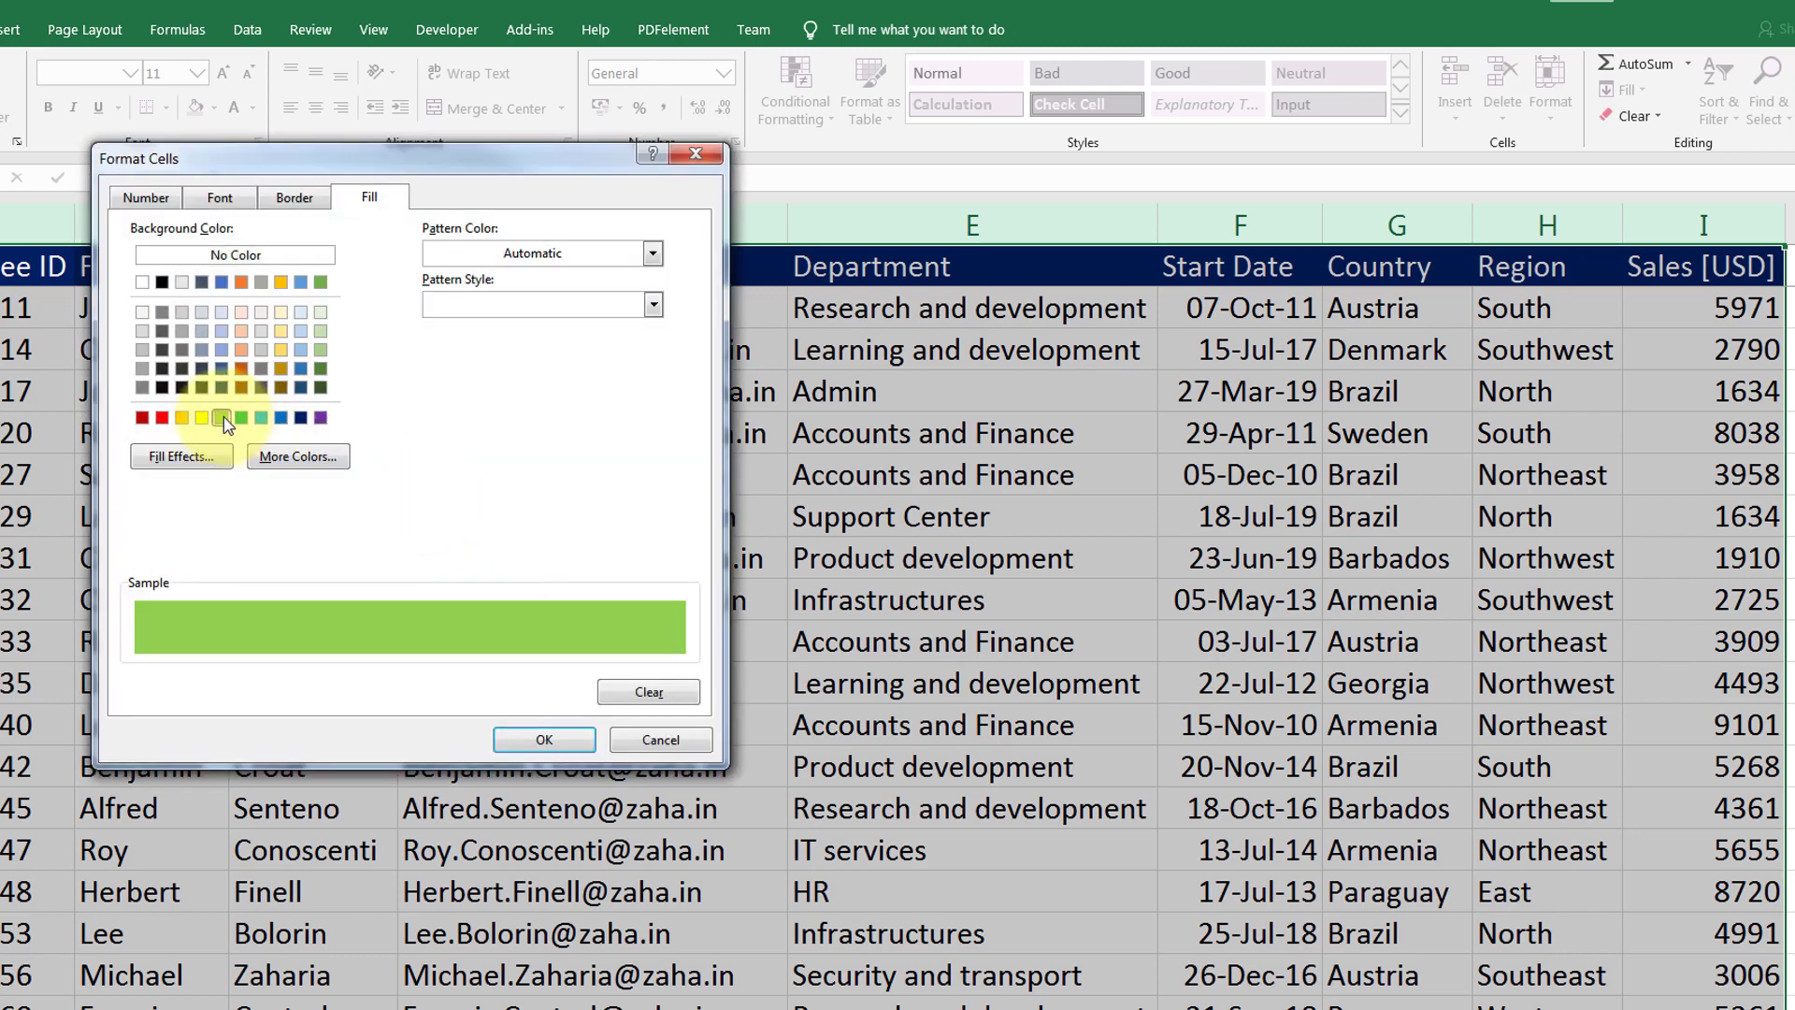
{"action": "left_click", "coordinate": [544, 739]}
{"action": "left_click", "coordinate": [425, 659]}
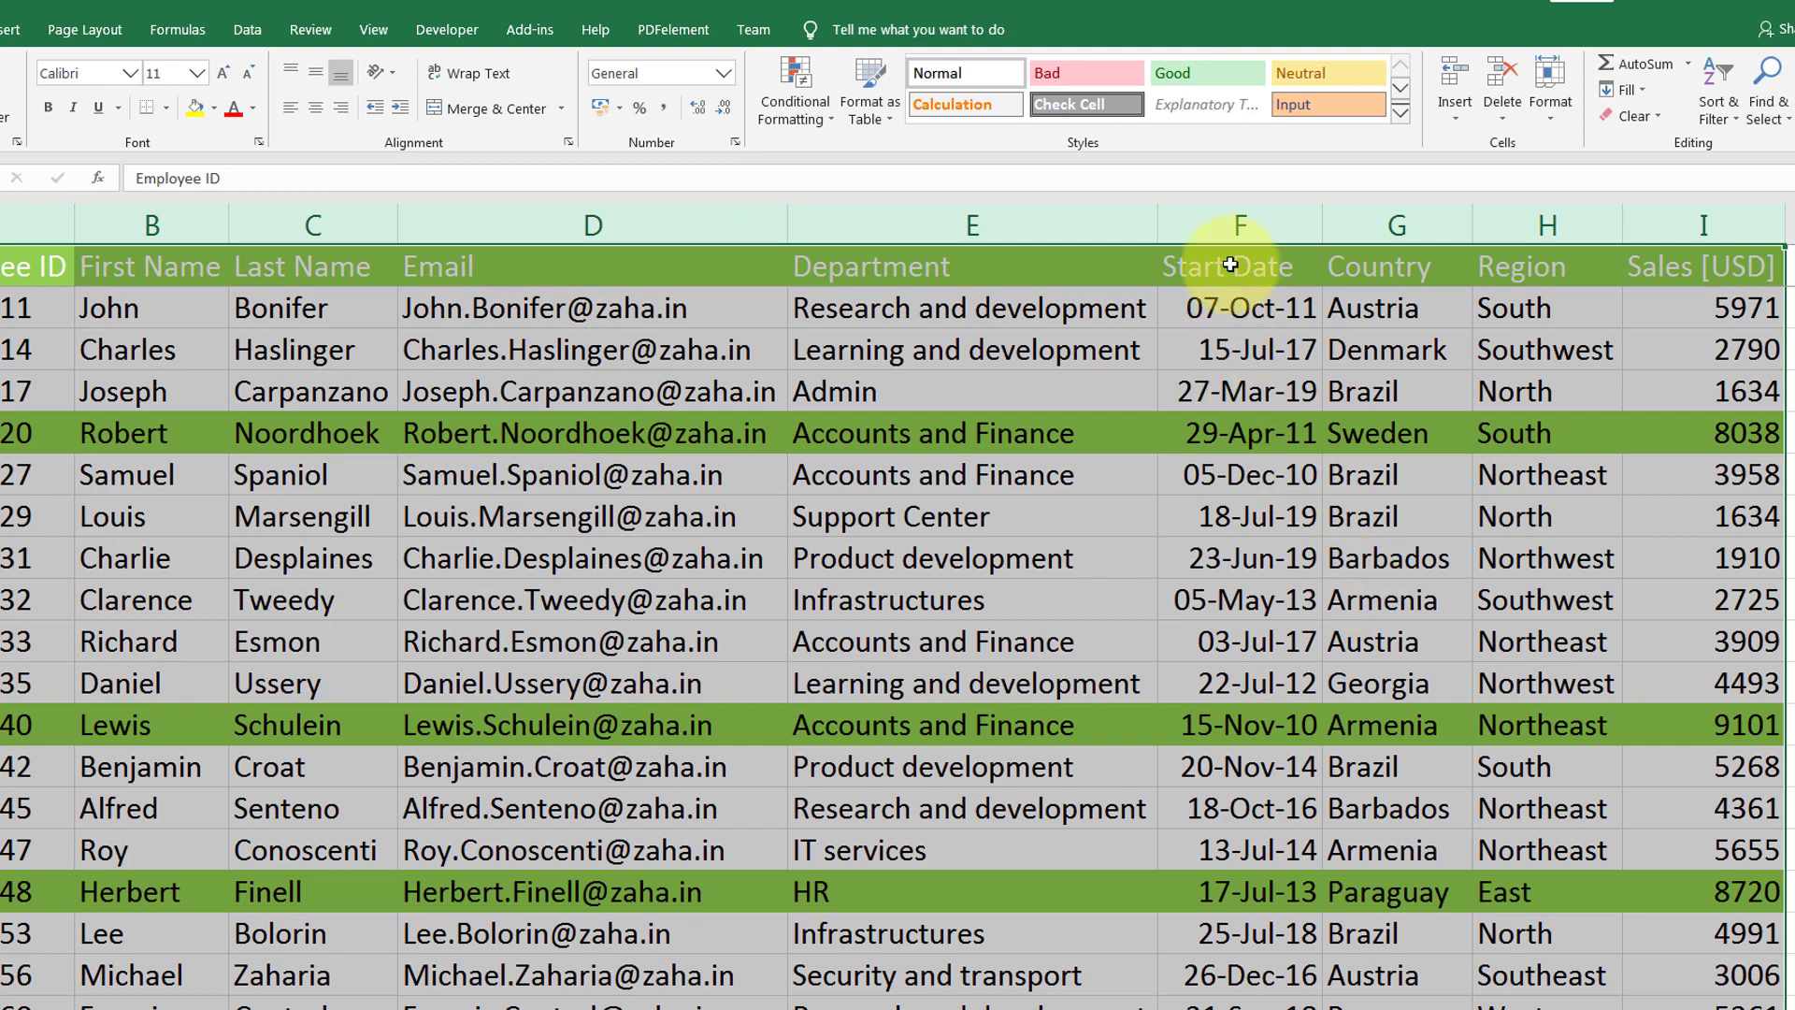
Limit the range of the =$I1>7000 rule to the data rows of columns A to I, excluding the header row, and confirm it
{"action": "left_click", "coordinate": [821, 120]}
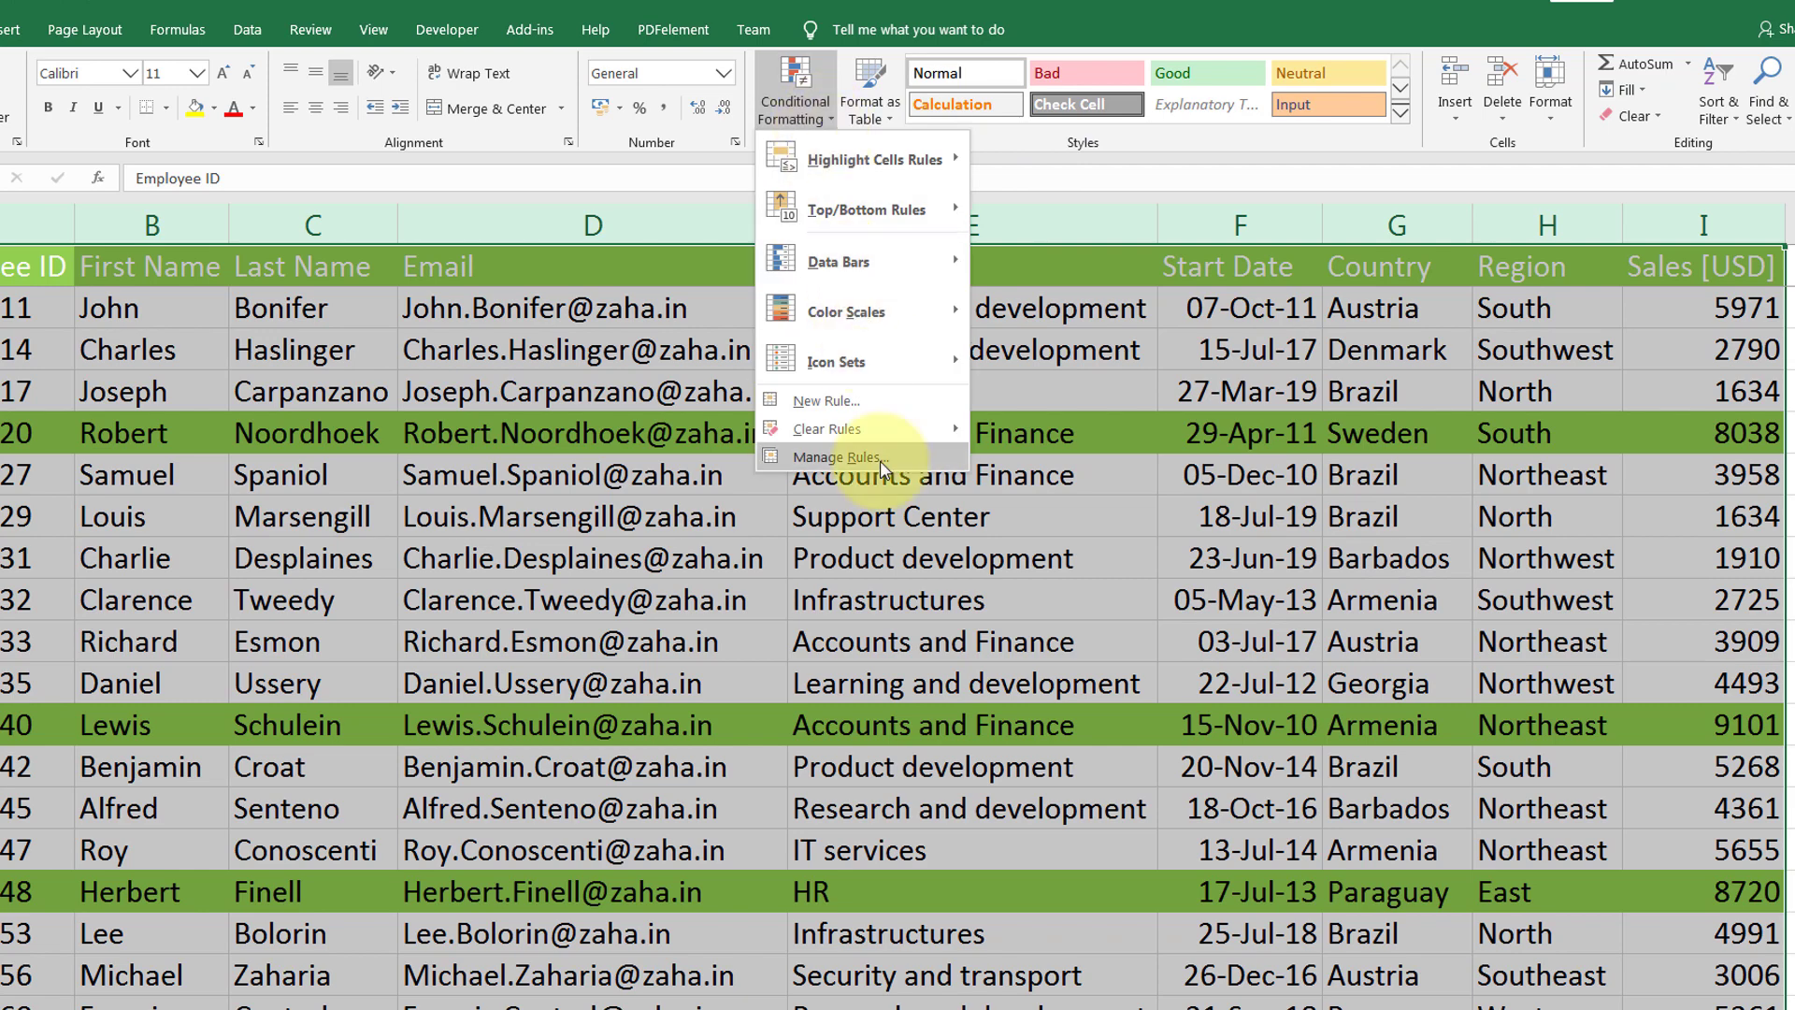
{"action": "left_click", "coordinate": [847, 456]}
{"action": "left_click", "coordinate": [157, 445]}
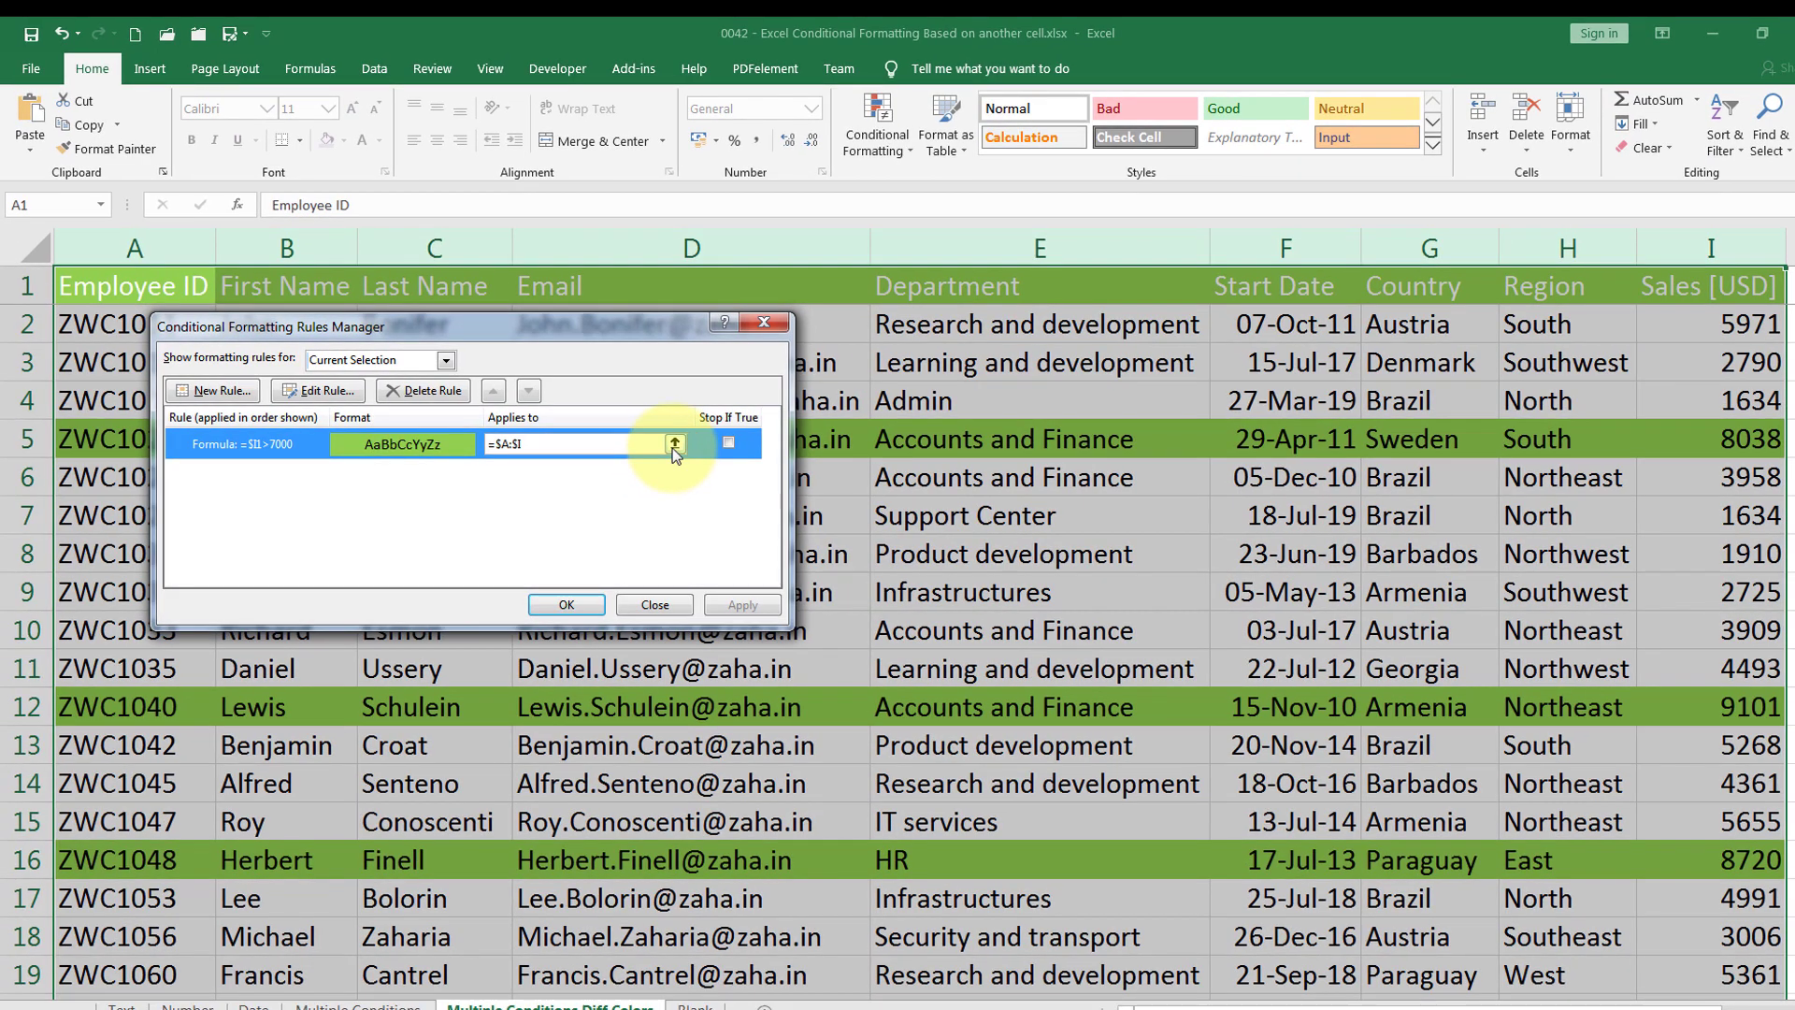
{"action": "left_click", "coordinate": [675, 445]}
{"action": "left_click_drag", "start_coordinate": [89, 322], "coordinate": [1699, 1002]}
{"action": "left_click", "coordinate": [770, 361]}
{"action": "left_click", "coordinate": [574, 604]}
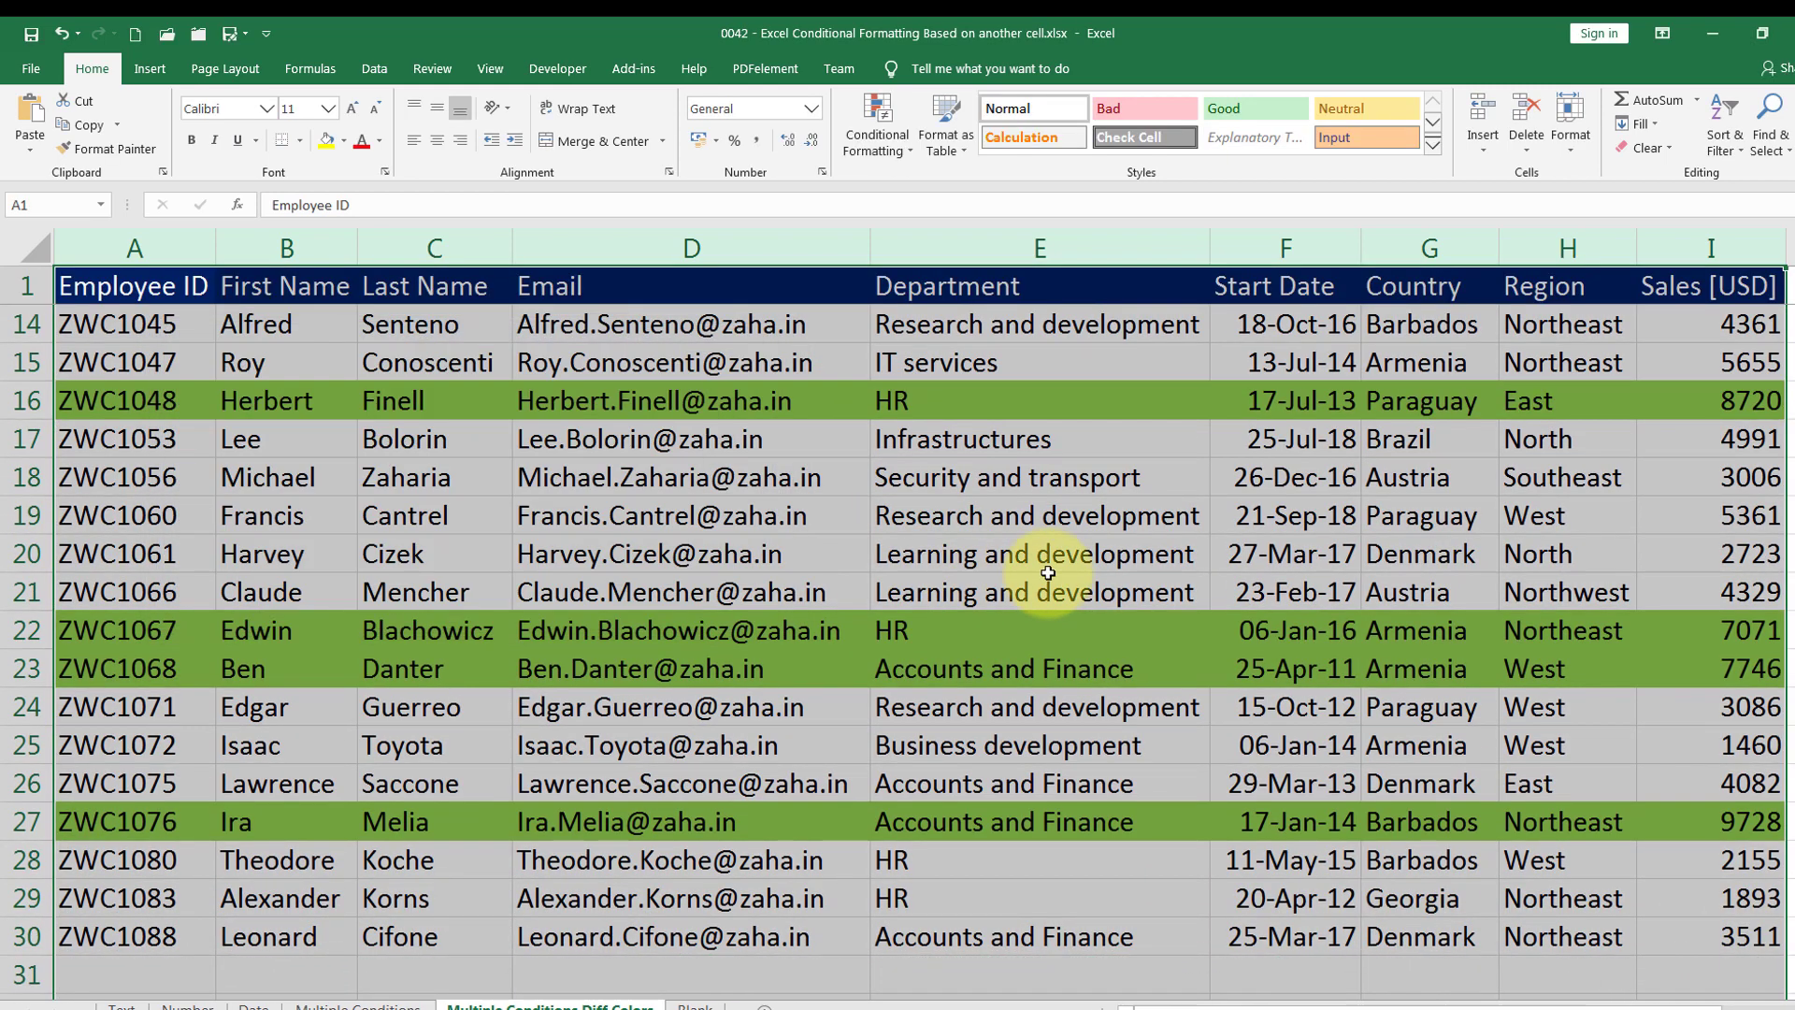
Start another formula-based formatting rule for columns A to I with the formula =$i1>5000
{"action": "scroll", "coordinate": [1037, 556], "scroll_direction": "up", "scroll_amount": 4}
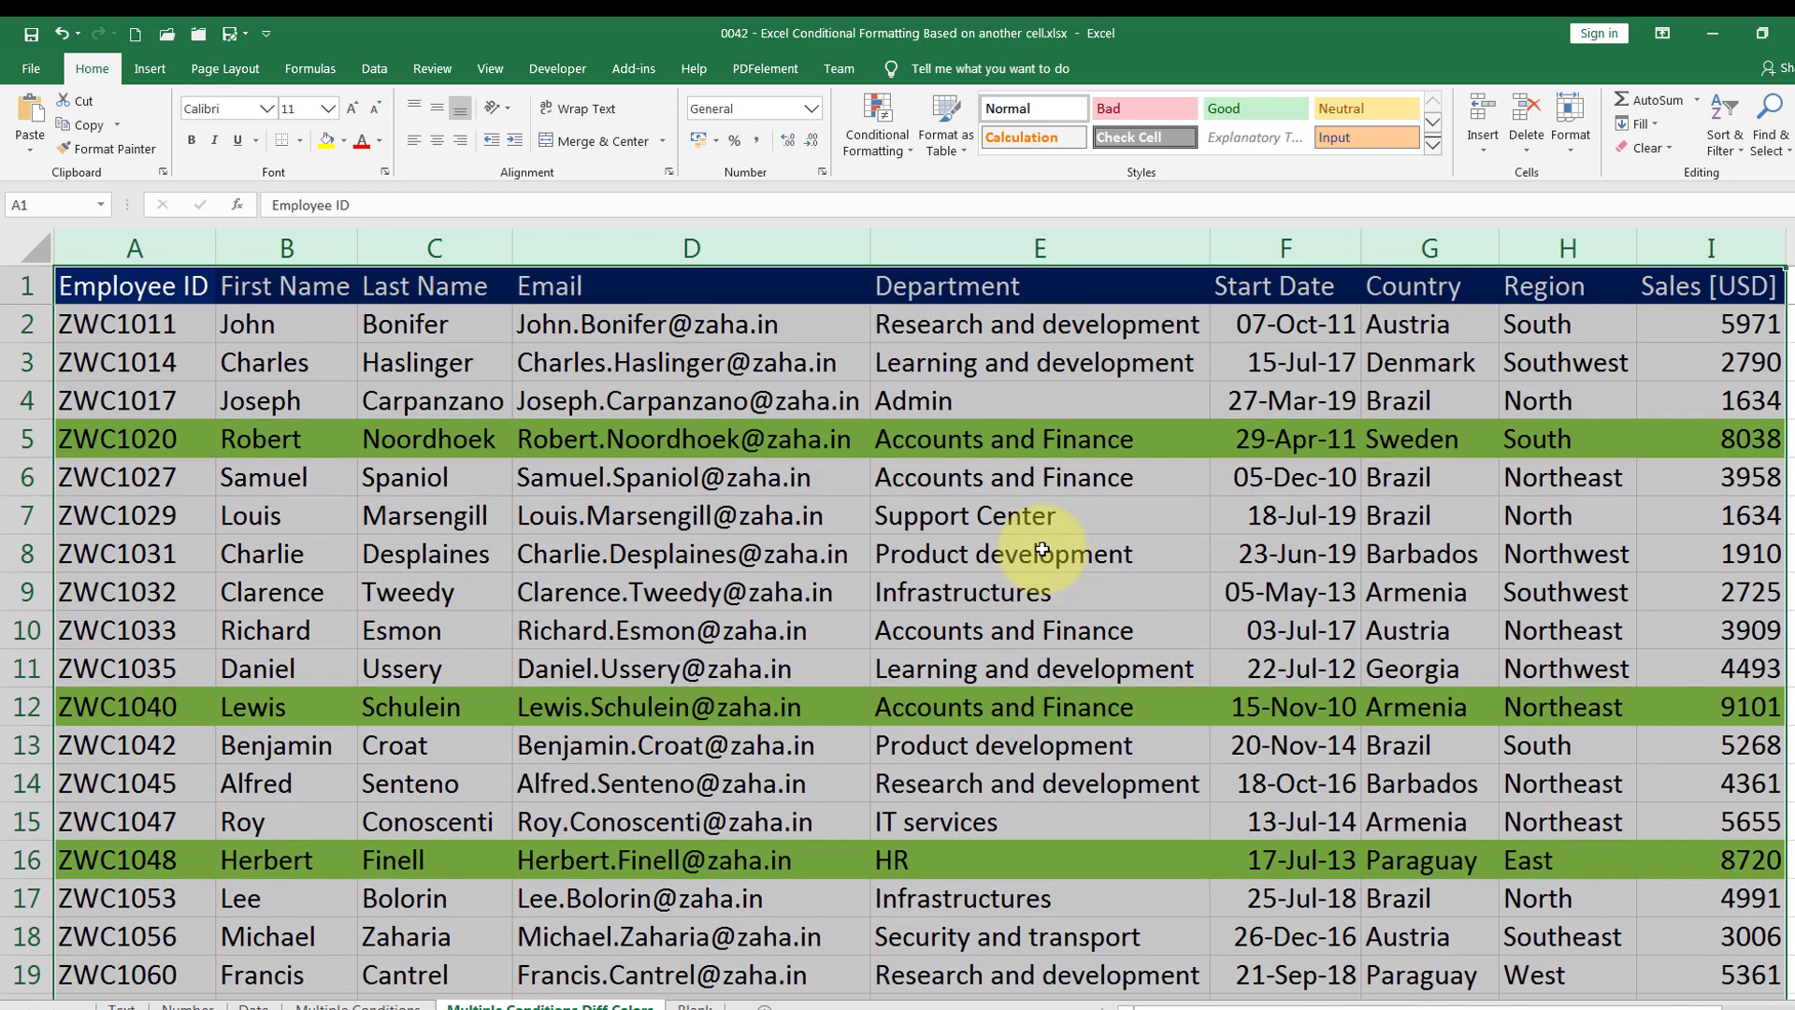
{"action": "left_click", "coordinate": [1042, 550]}
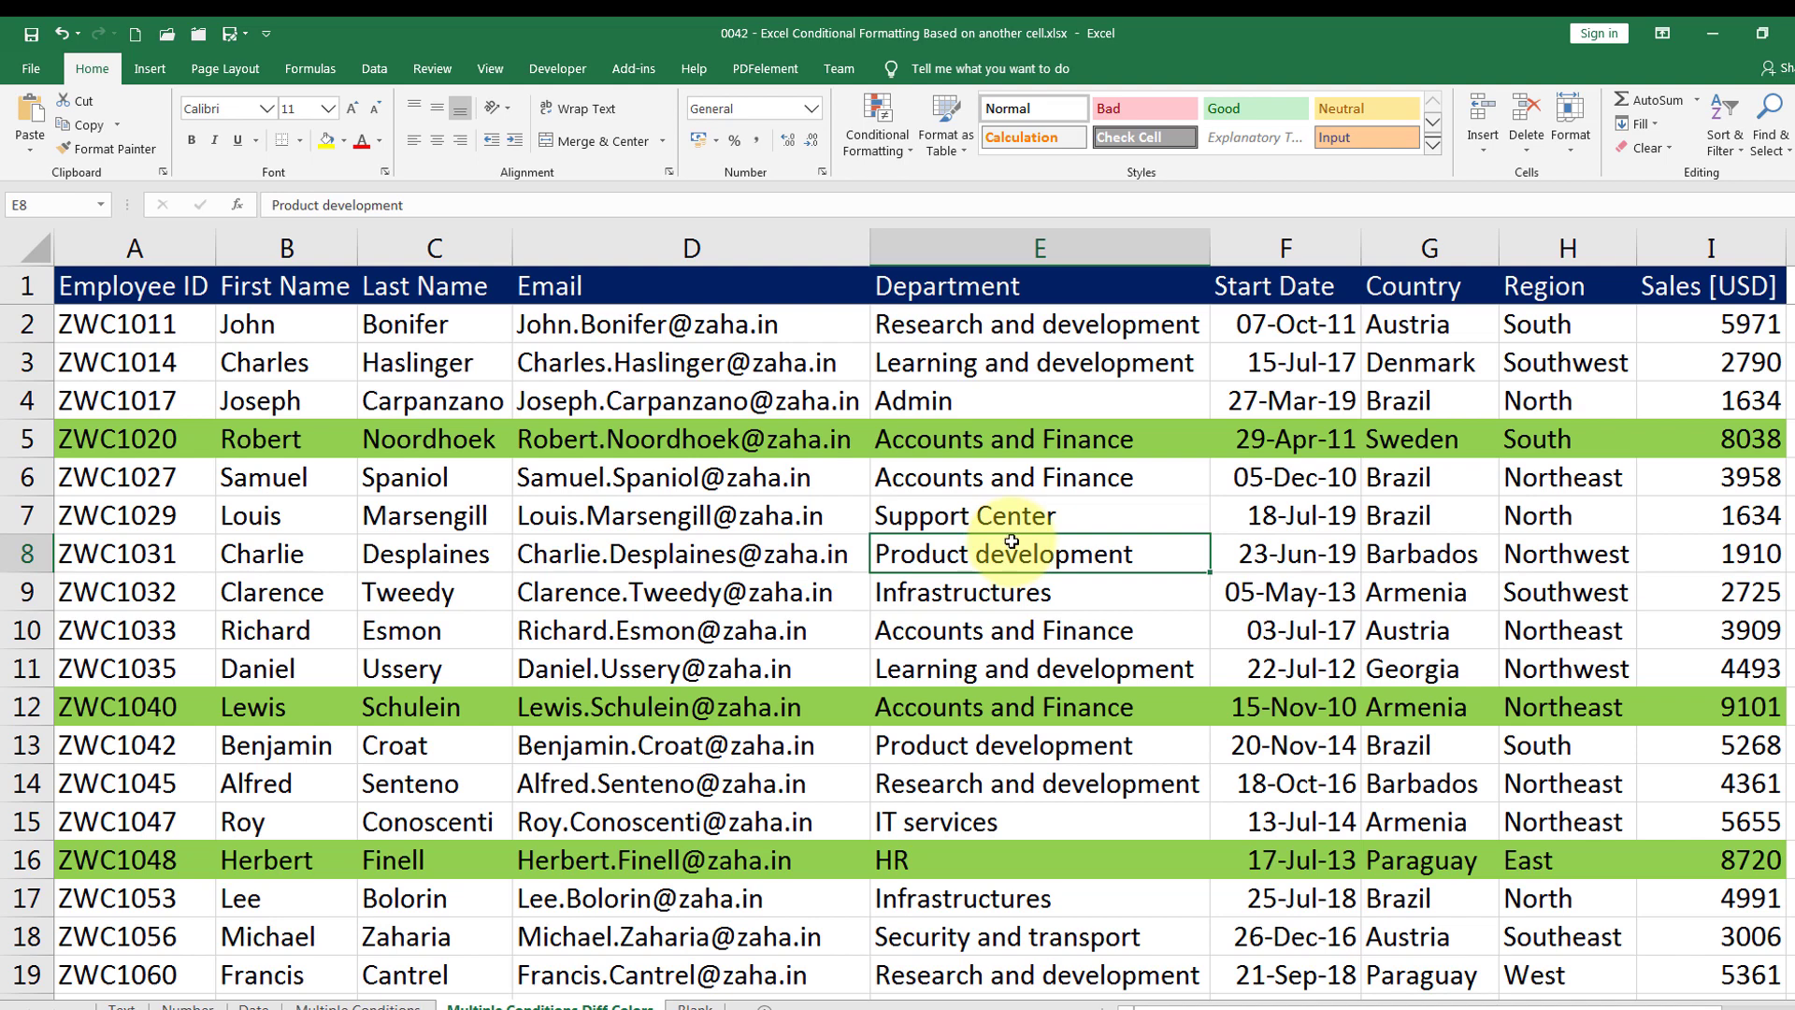
{"action": "left_click_drag", "start_coordinate": [158, 251], "coordinate": [1657, 226]}
{"action": "left_click", "coordinate": [888, 155]}
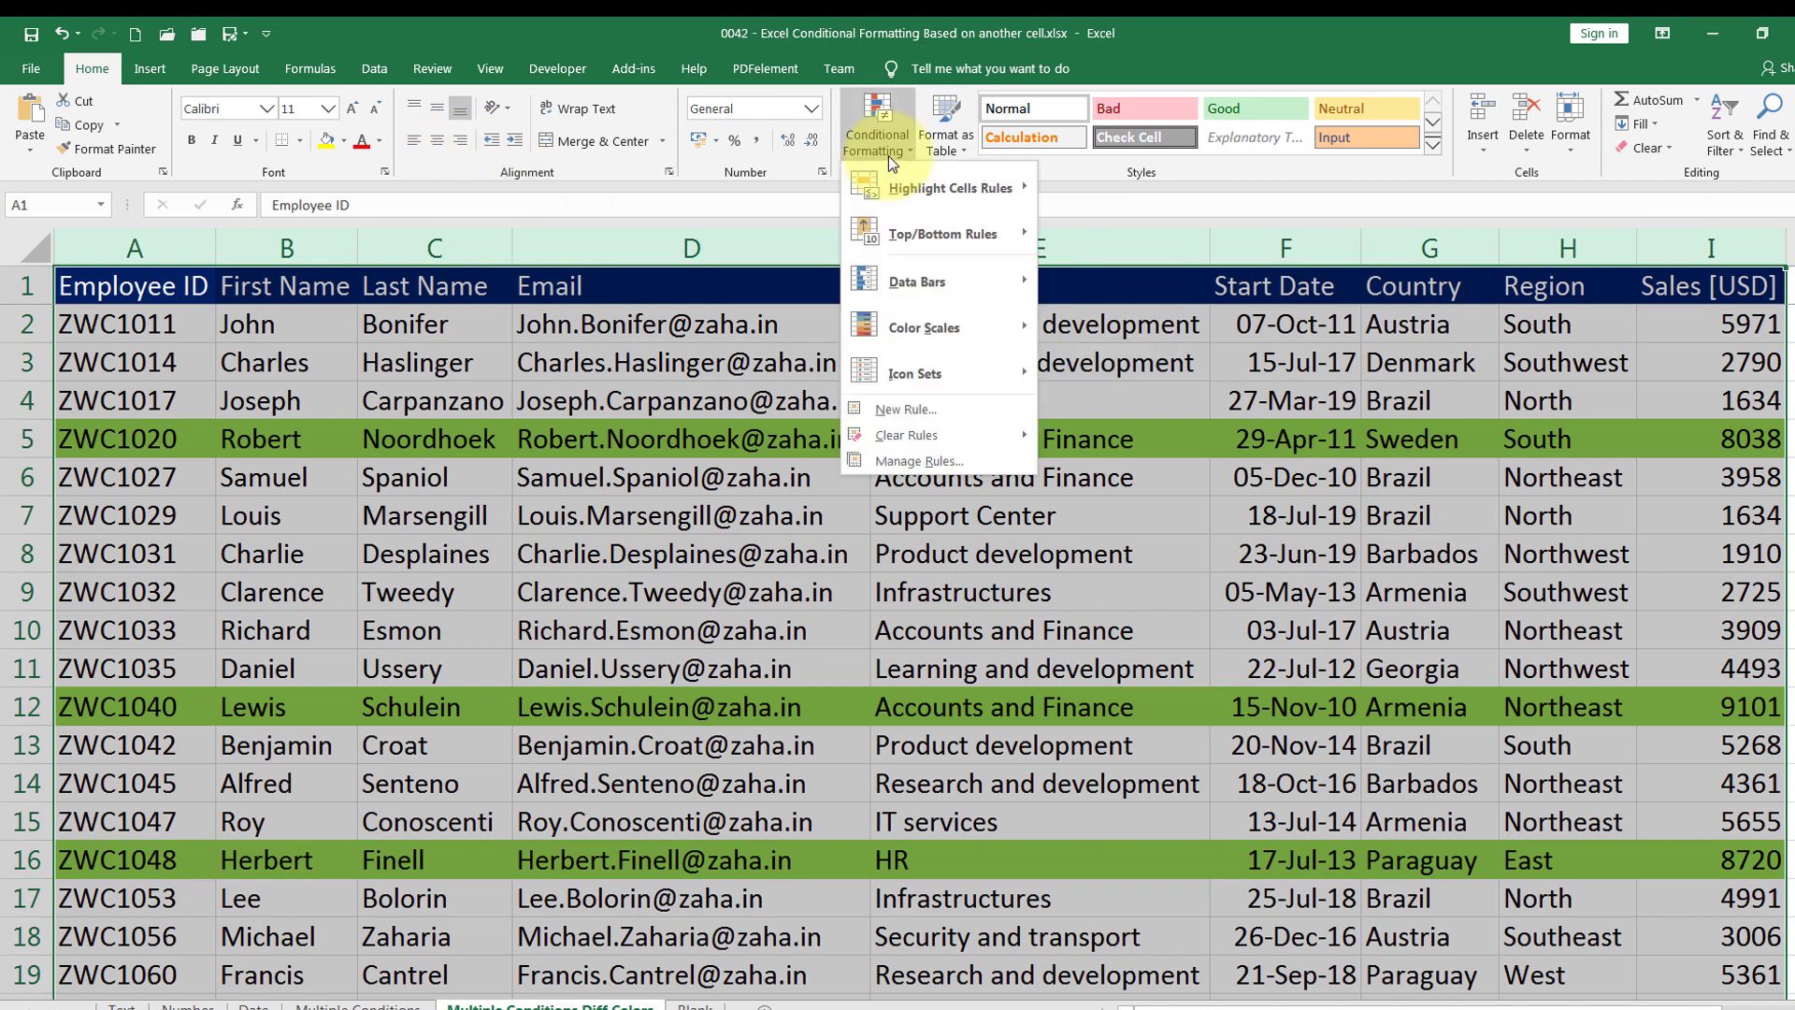
{"action": "left_click", "coordinate": [906, 410]}
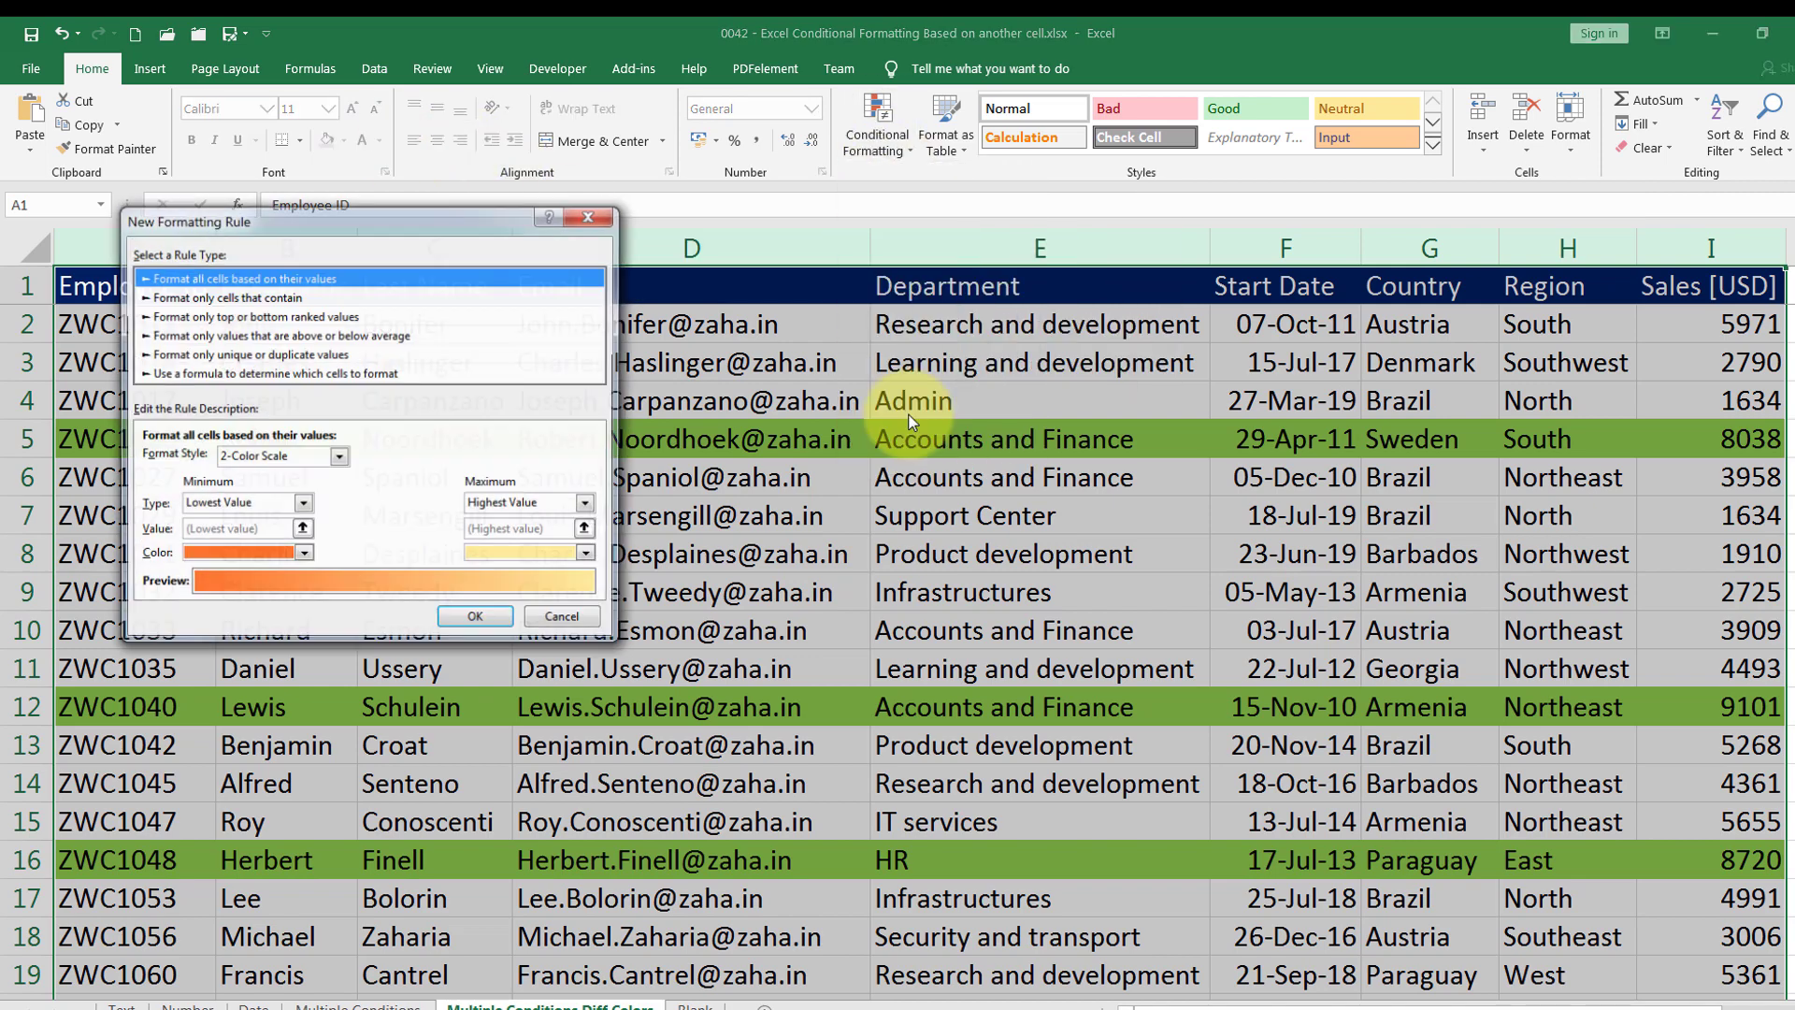
{"action": "left_click", "coordinate": [272, 374]}
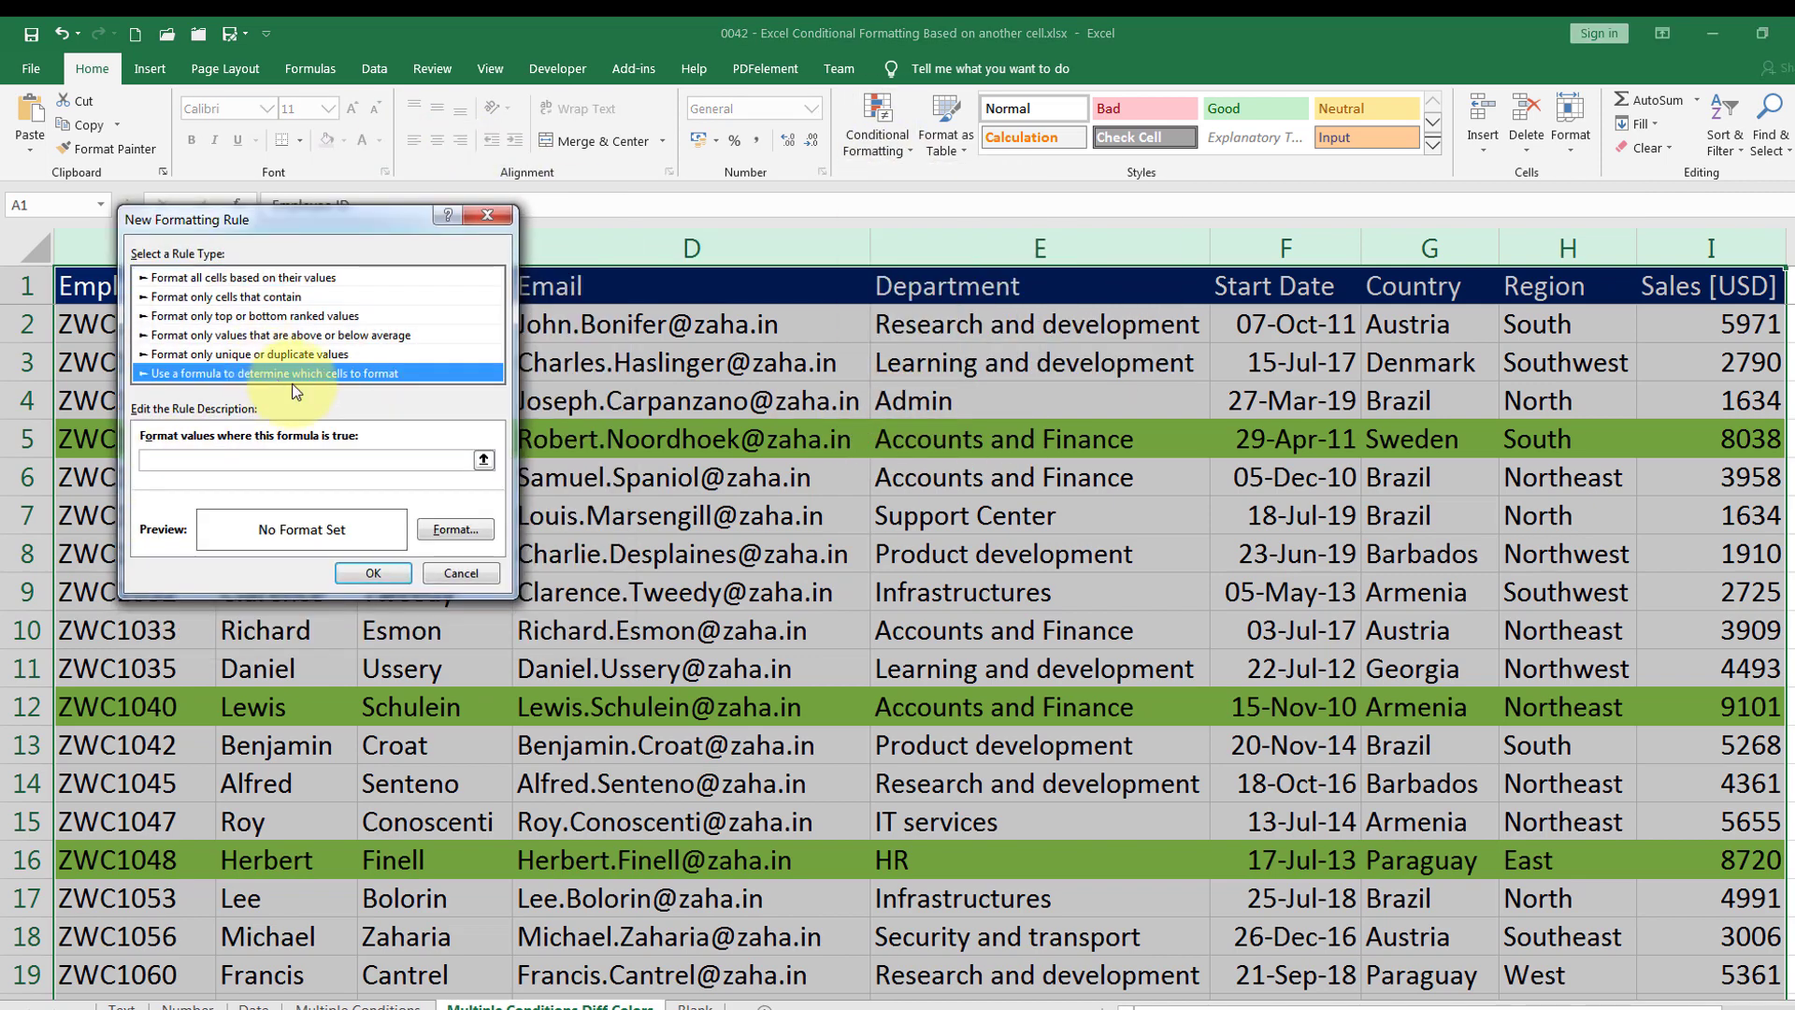
{"action": "left_click", "coordinate": [322, 460]}
{"action": "type", "text": "="}
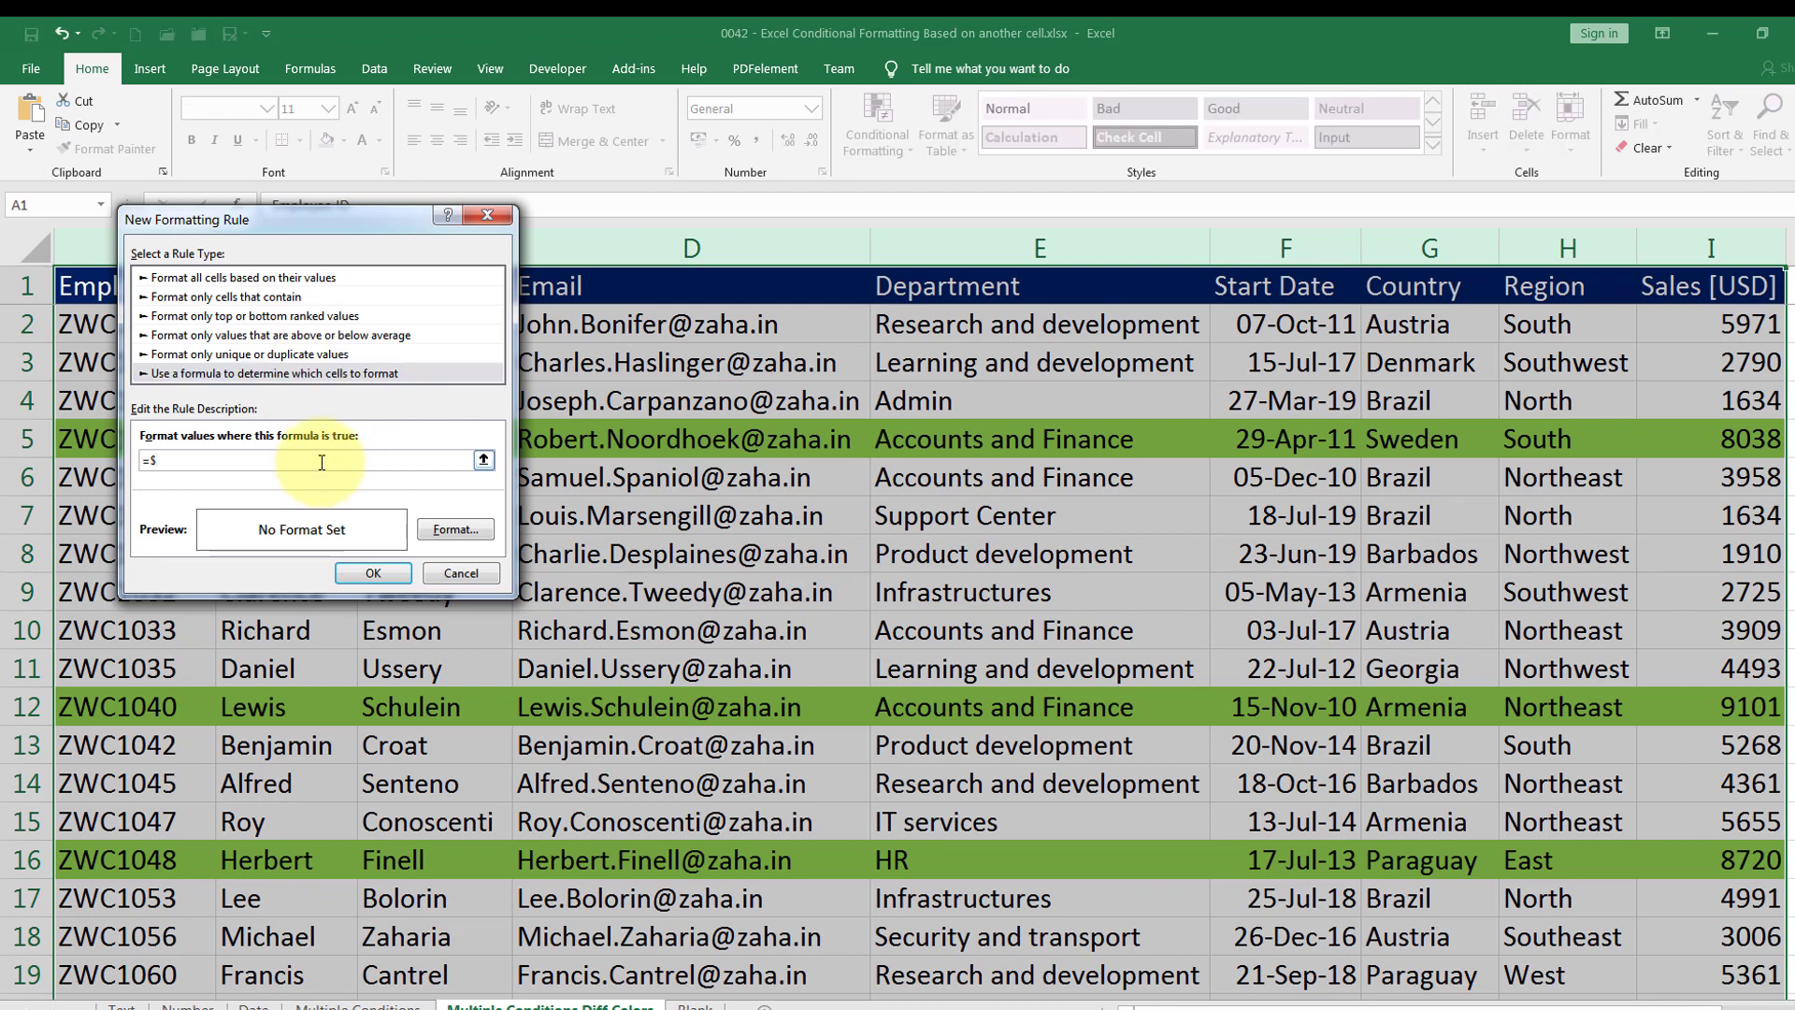
{"action": "type", "text": "$I1>5000"}
Give the over-5000 sales rule a standard orange fill and apply it
{"action": "left_click", "coordinate": [456, 529]}
{"action": "left_click", "coordinate": [159, 356]}
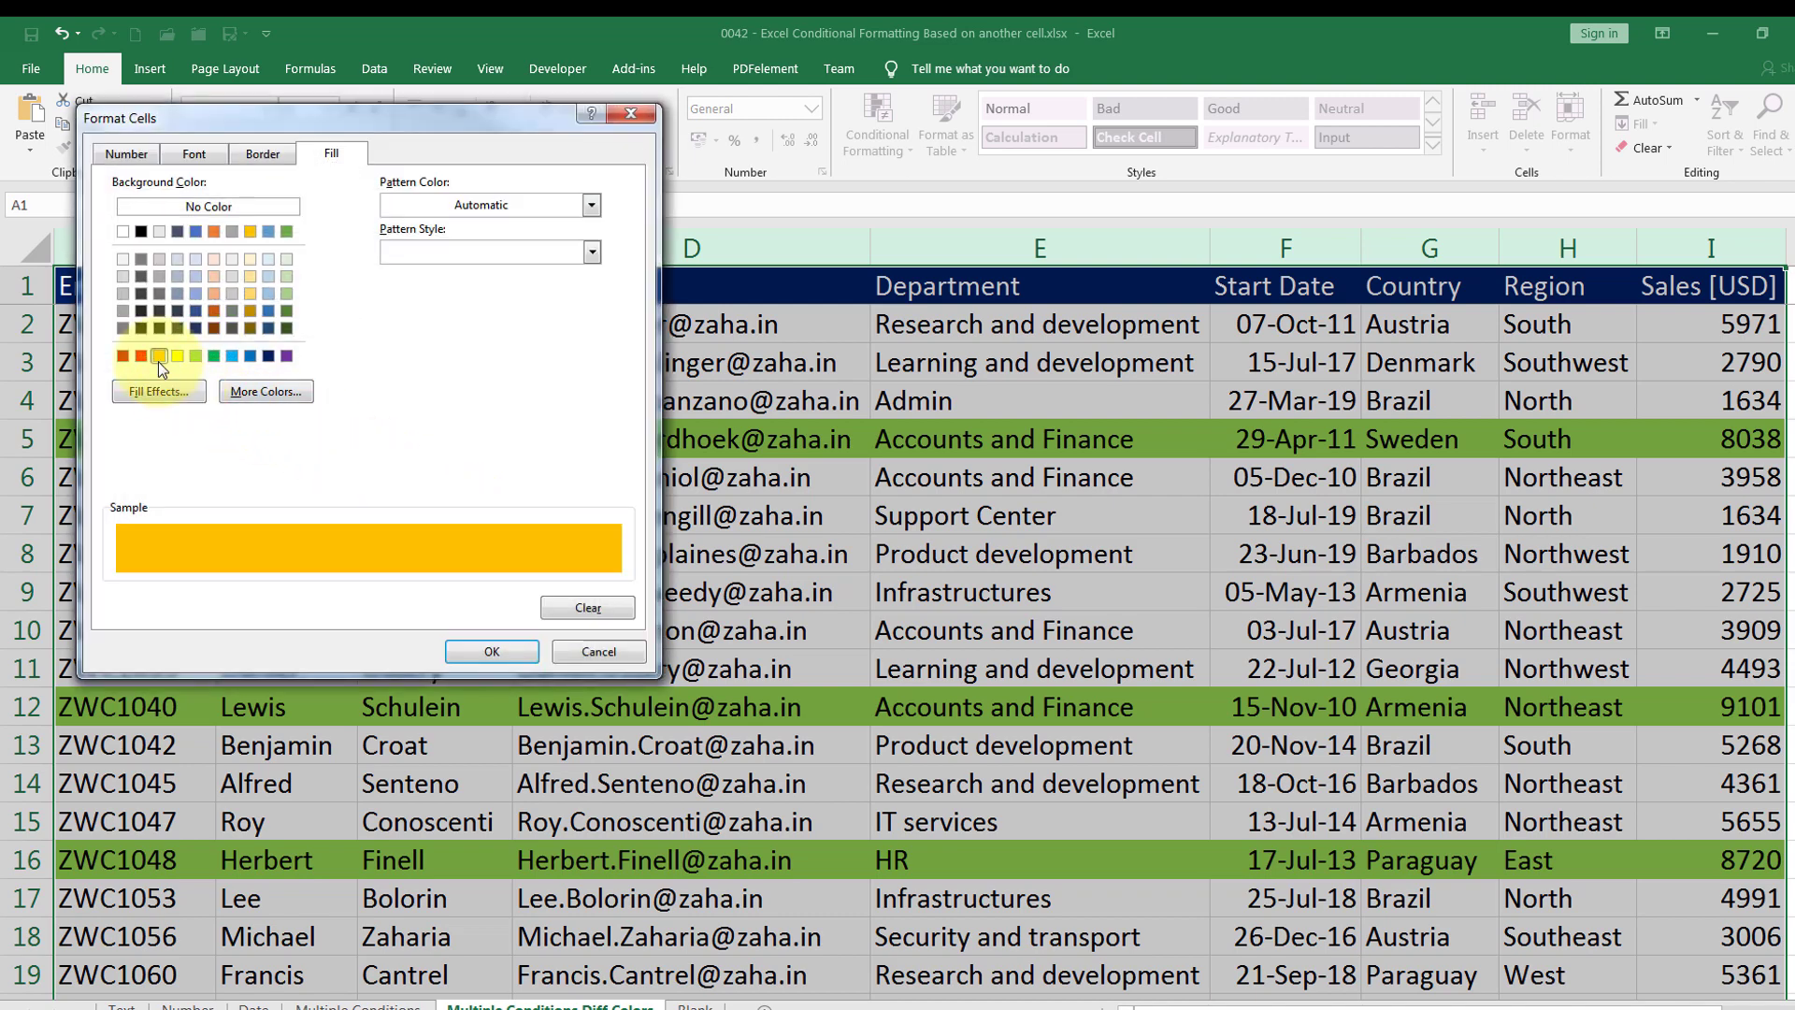
{"action": "left_click", "coordinate": [476, 650]}
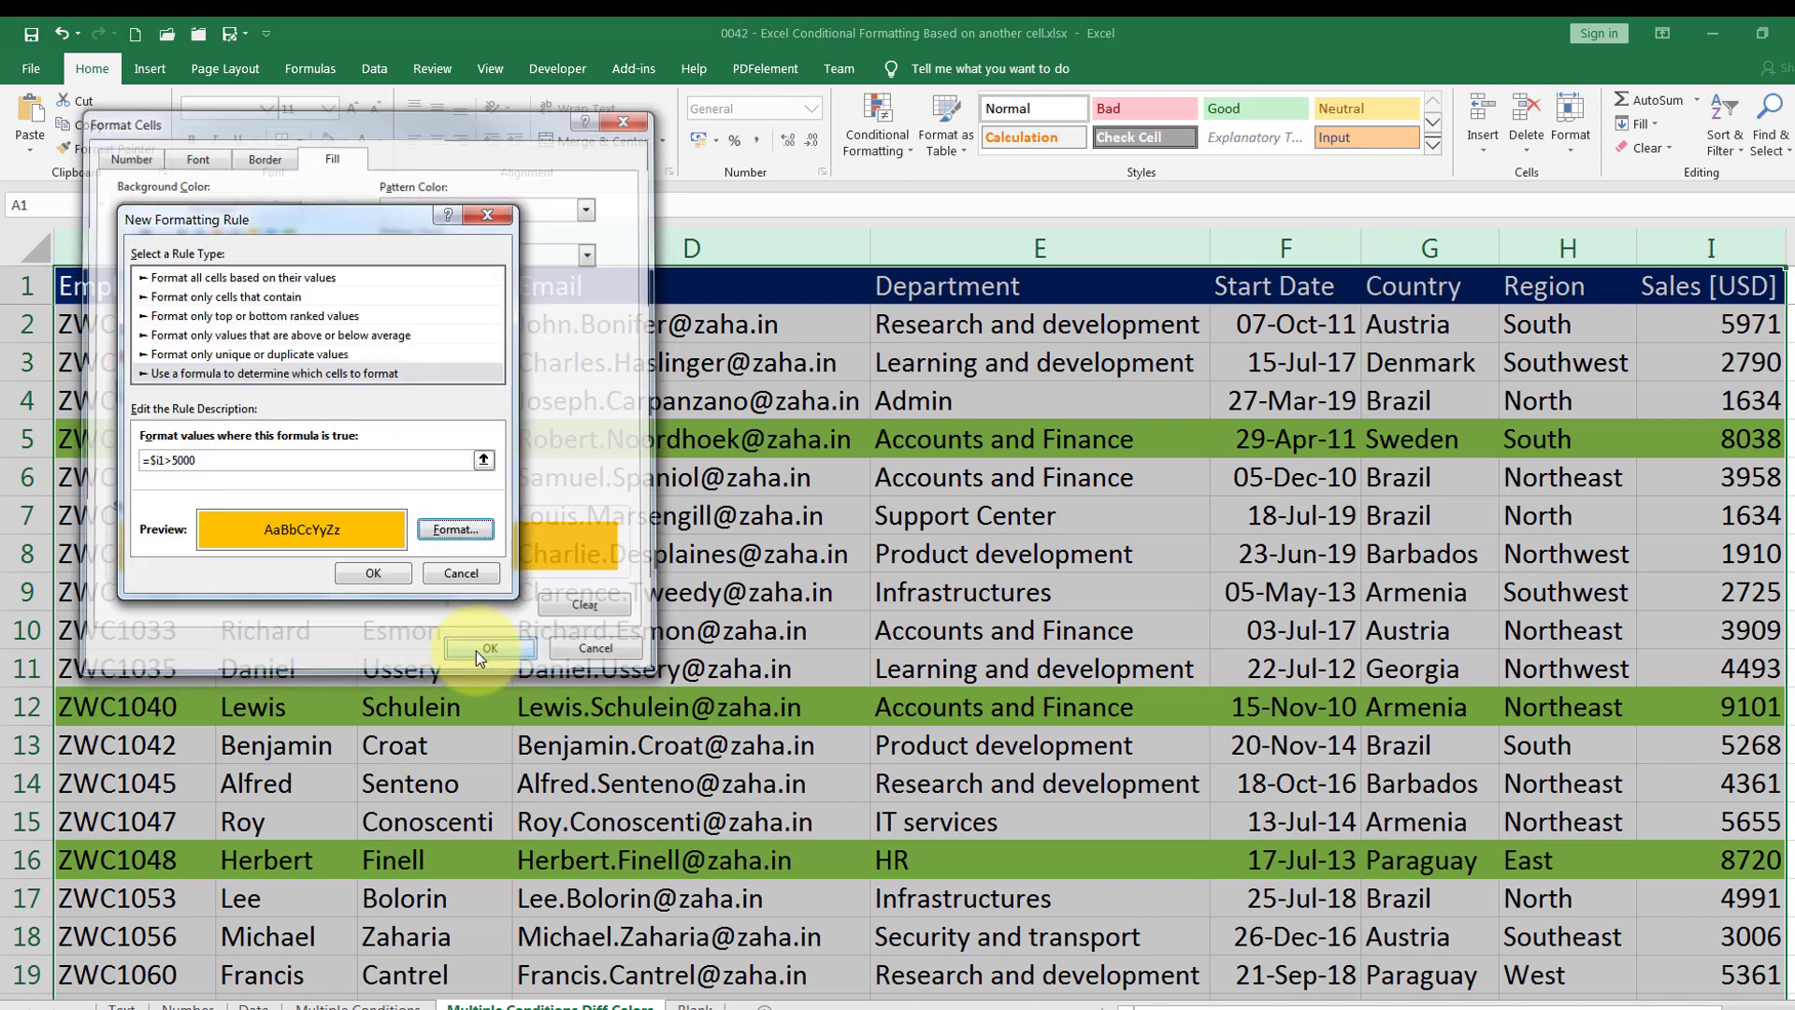
{"action": "left_click", "coordinate": [372, 574]}
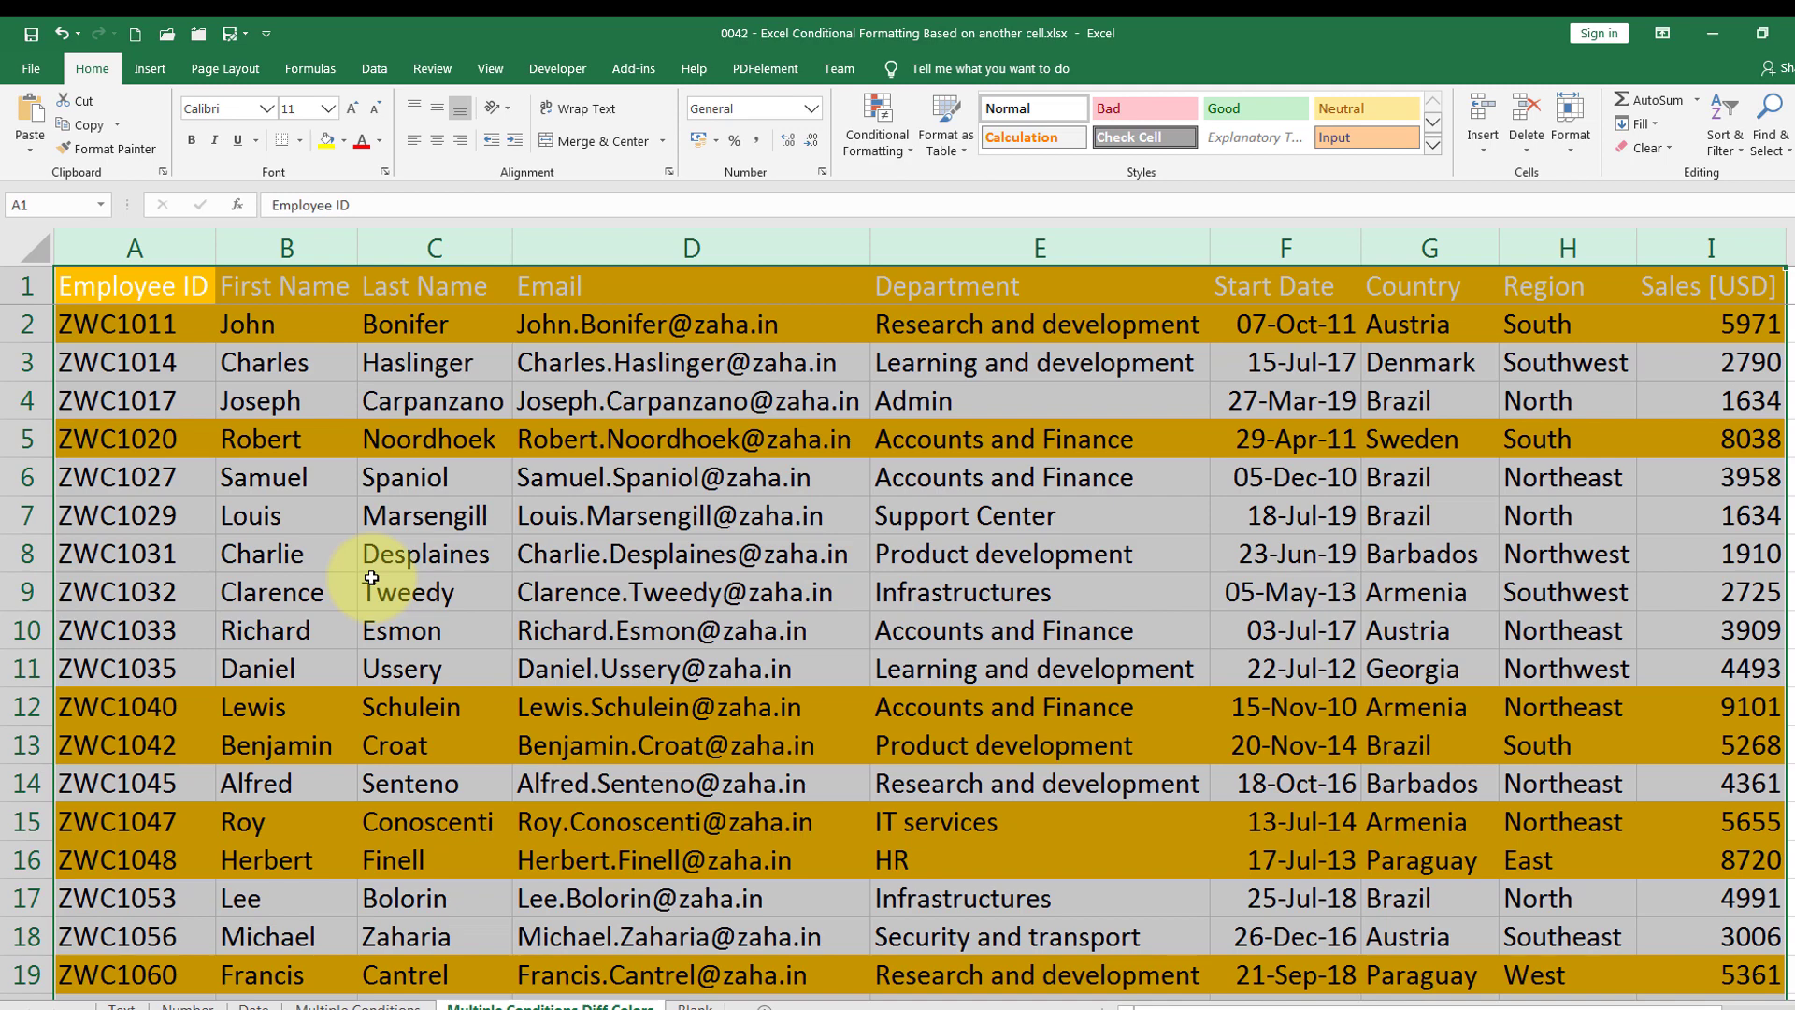
Move the over-5000 rule below the over-7000 rule in the conditional formatting rule order
{"action": "left_click", "coordinate": [895, 149]}
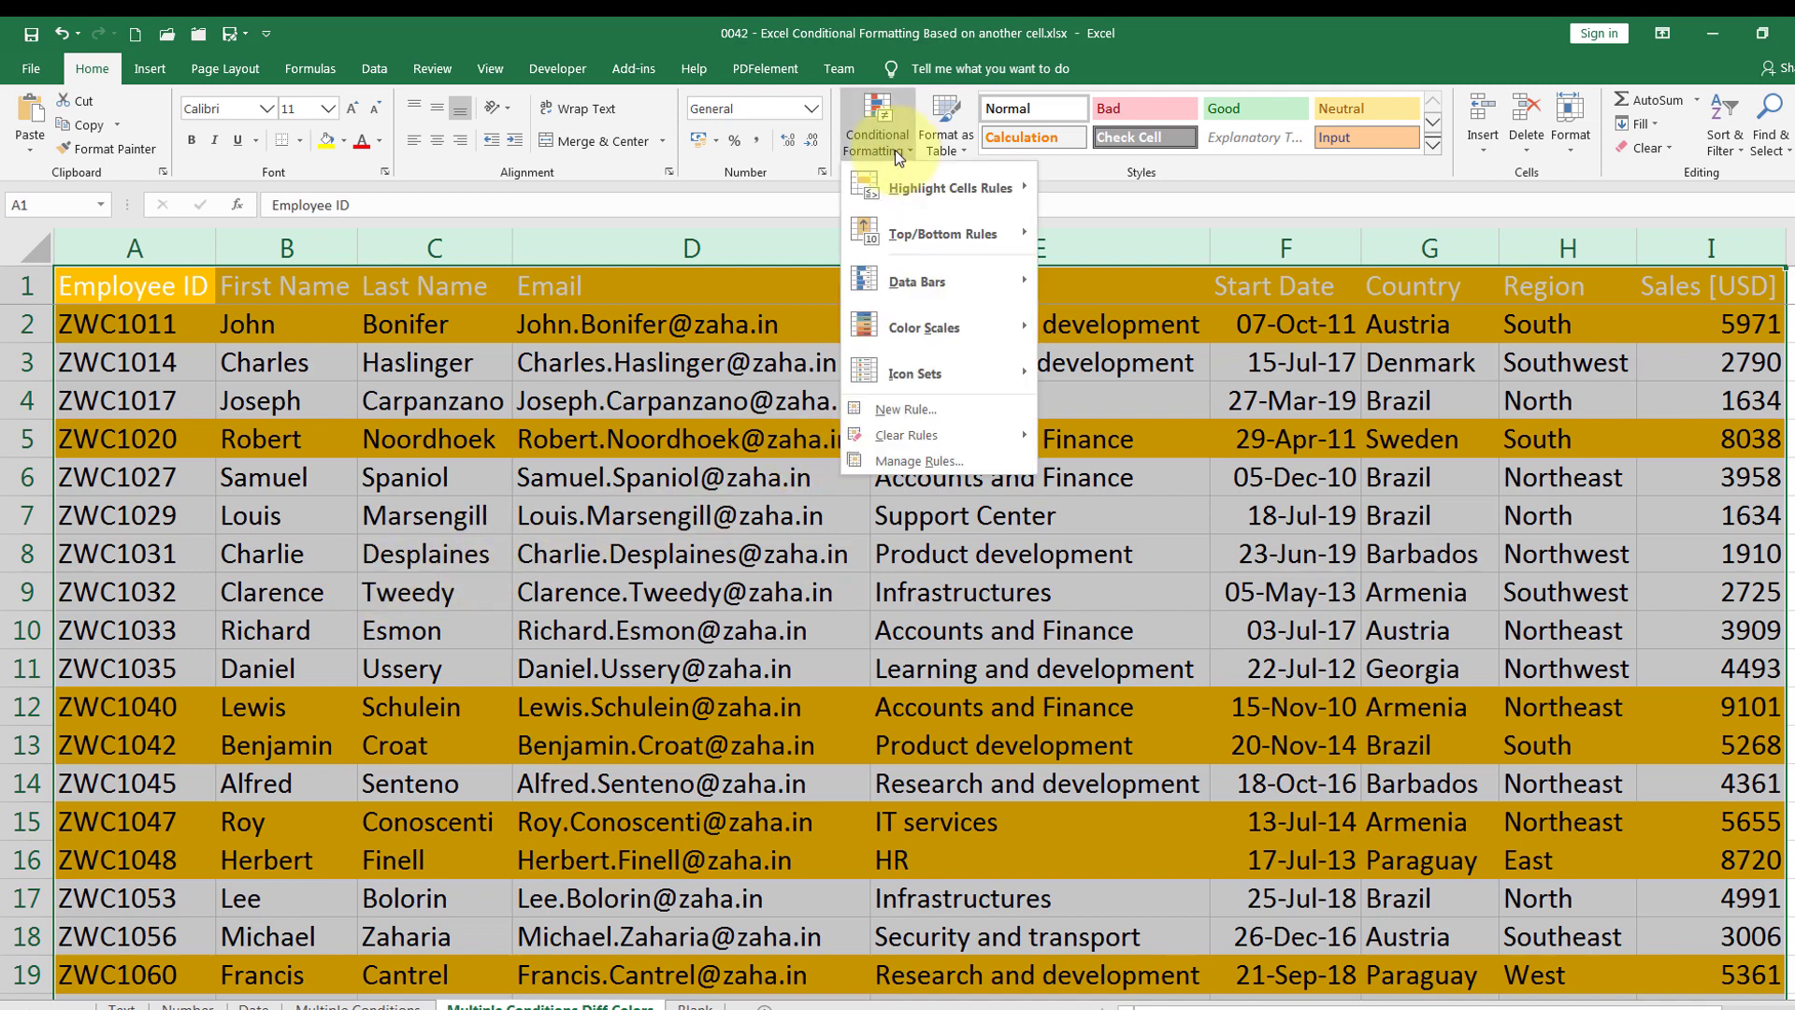
{"action": "left_click", "coordinate": [935, 460]}
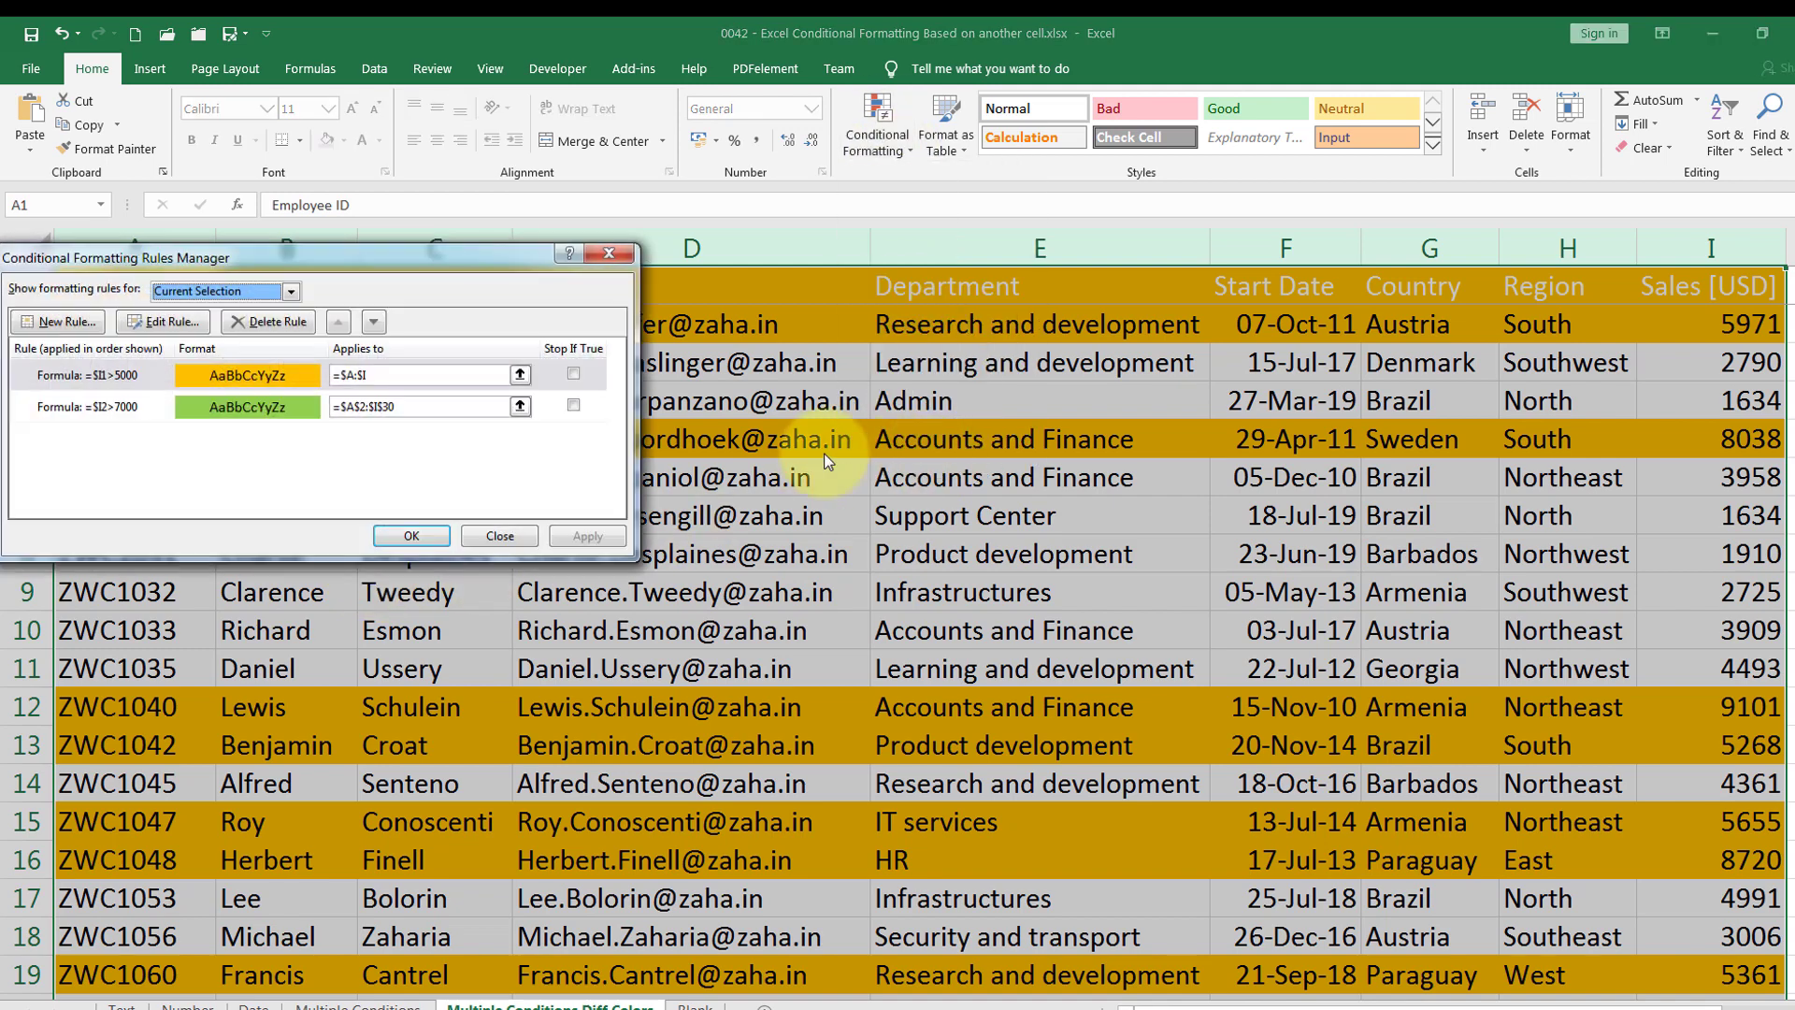
{"action": "left_click_drag", "start_coordinate": [397, 259], "coordinate": [733, 356]}
{"action": "left_click", "coordinate": [458, 475]}
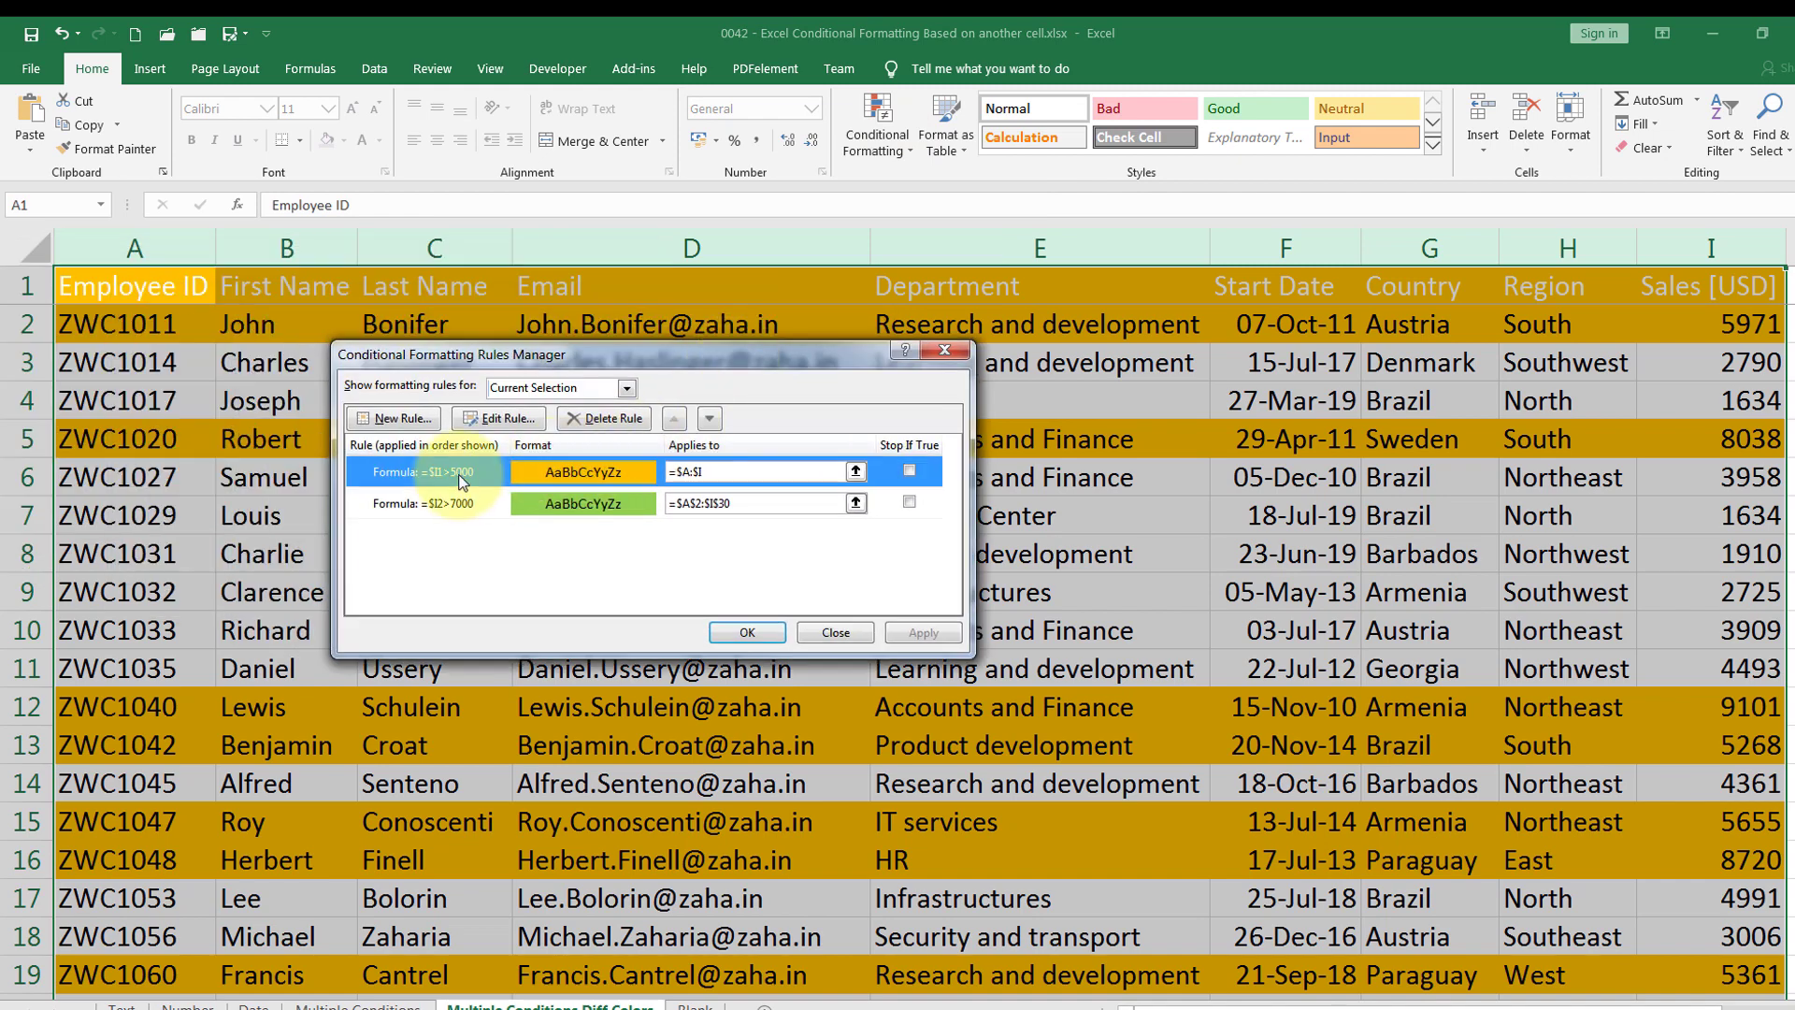
{"action": "left_click", "coordinate": [710, 420]}
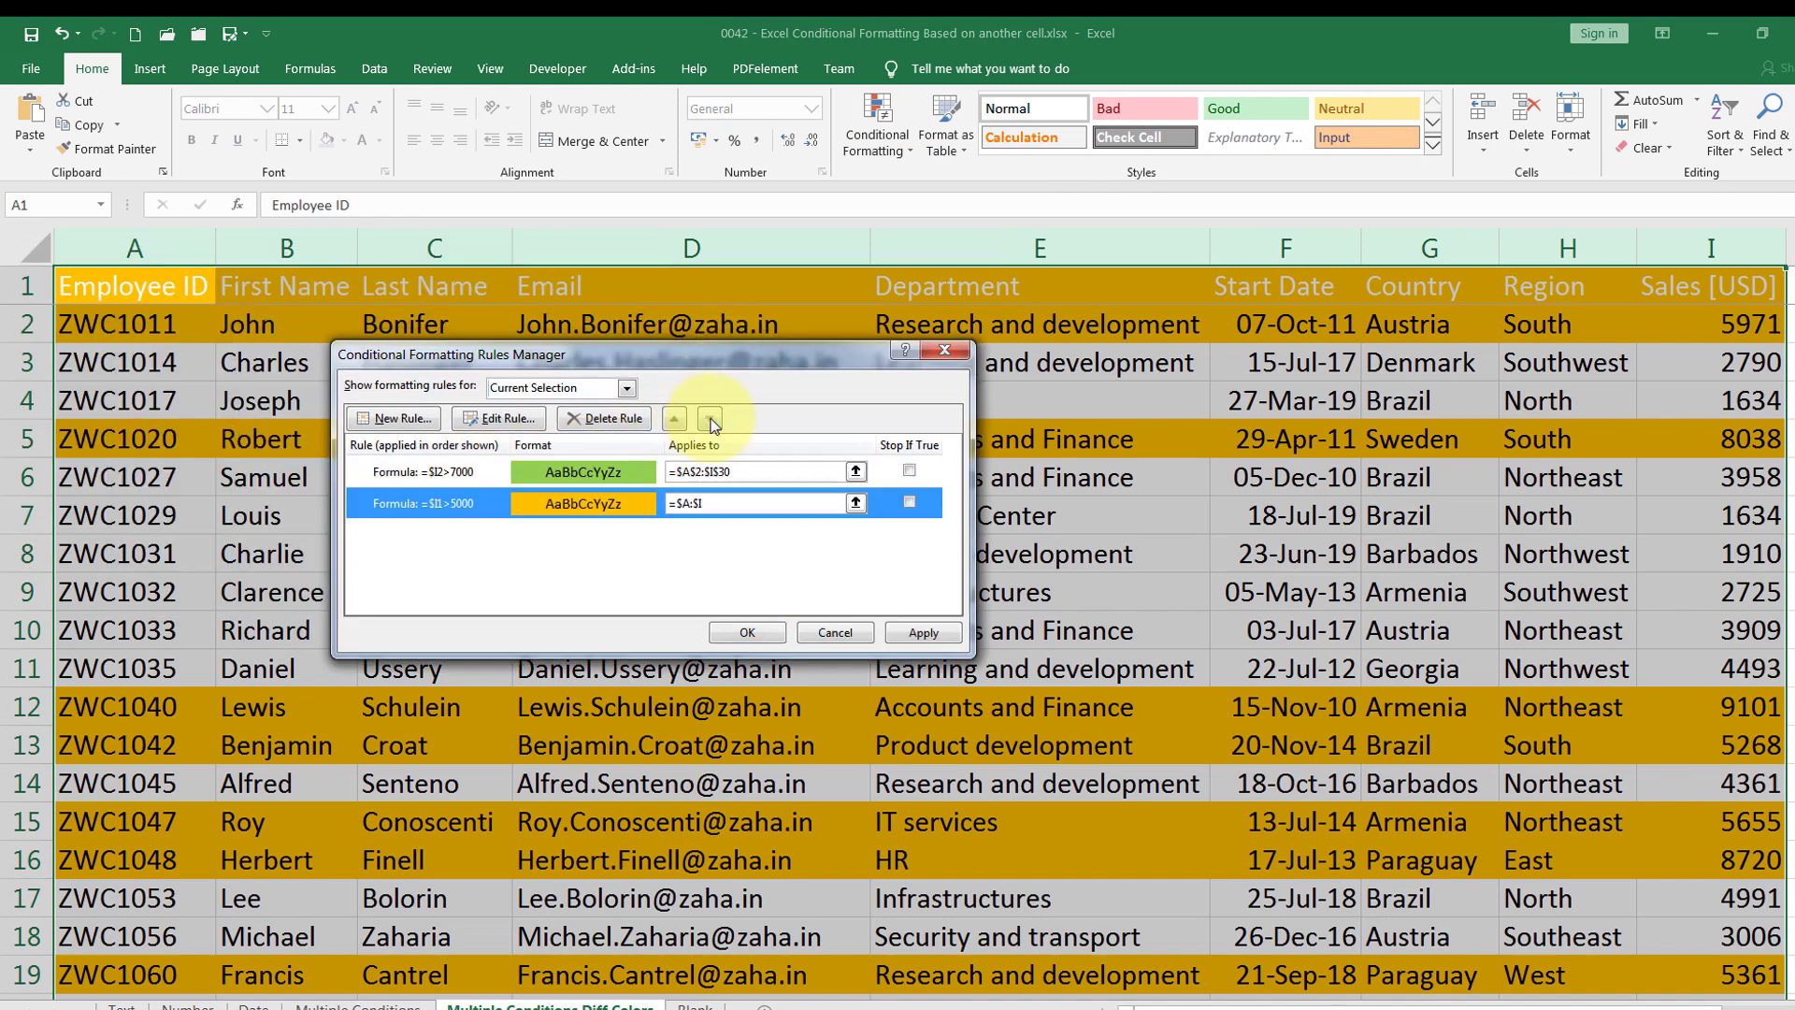
Set the over-5000 rule's range to =$A$2:$I$30, matching the over-7000 rule, and apply and confirm it
{"action": "left_click", "coordinate": [688, 471]}
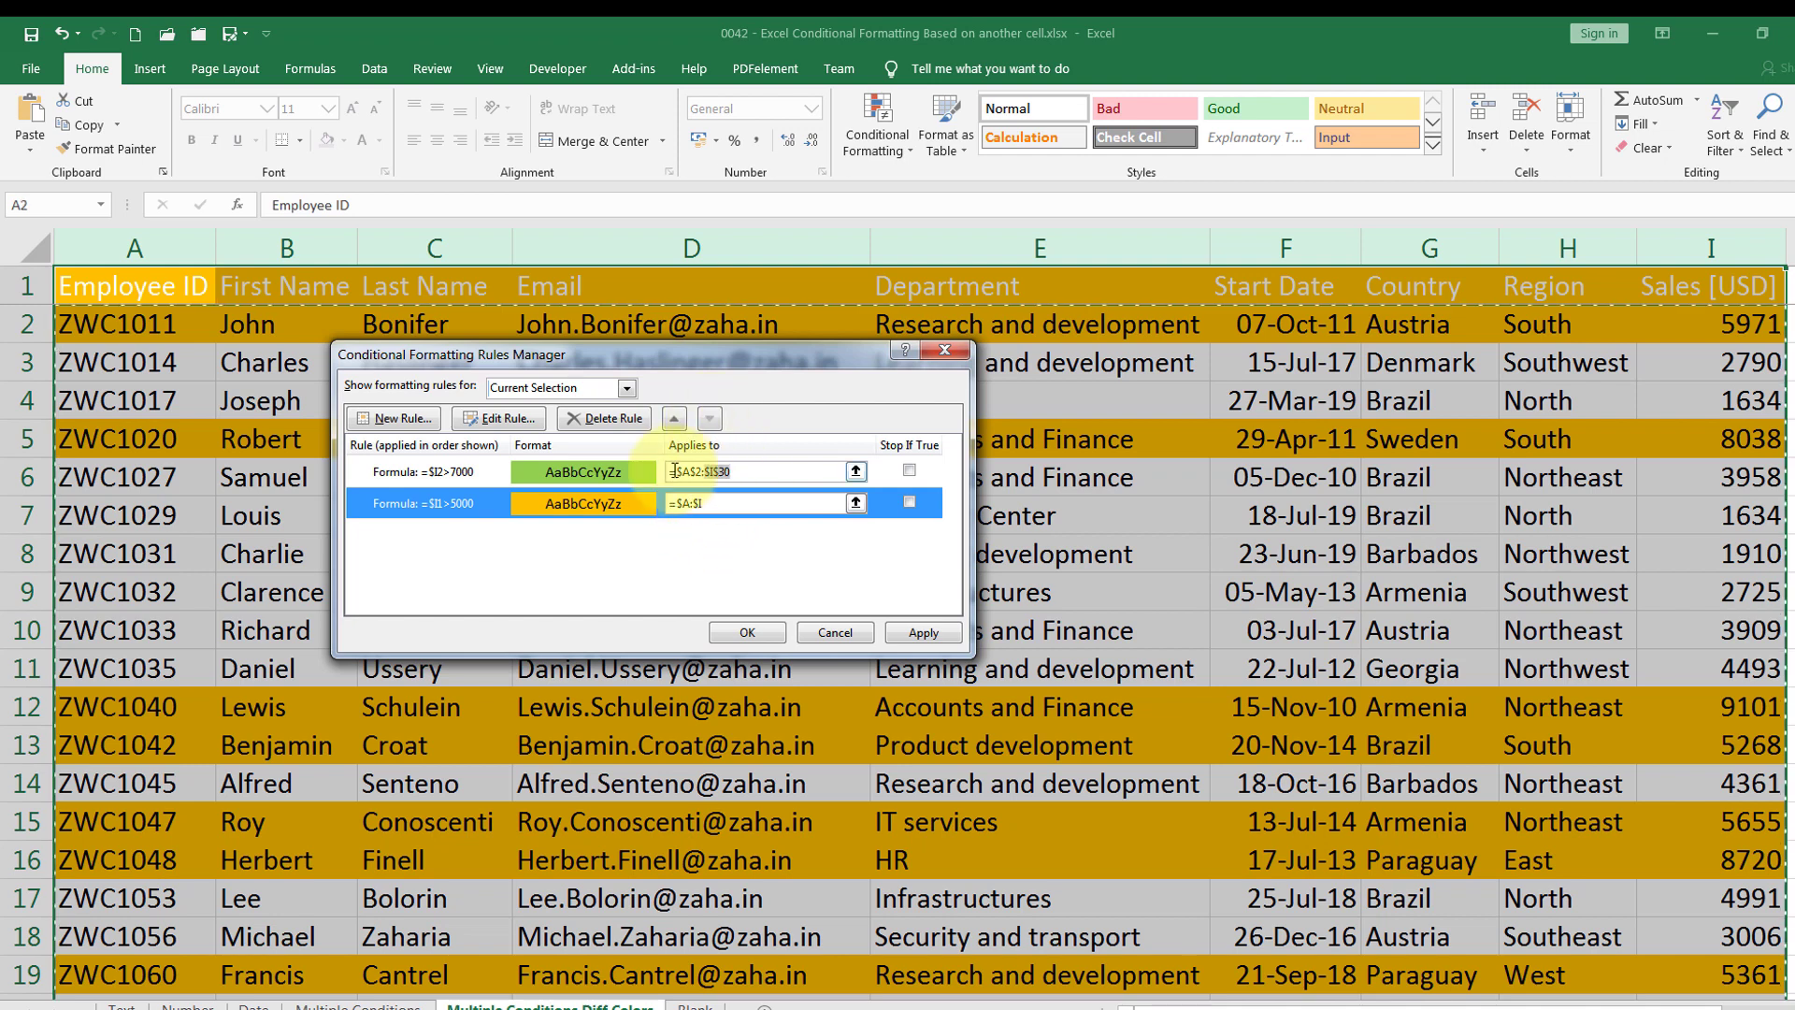
{"action": "key", "text": "ctrl+v"}
{"action": "left_click", "coordinate": [905, 633]}
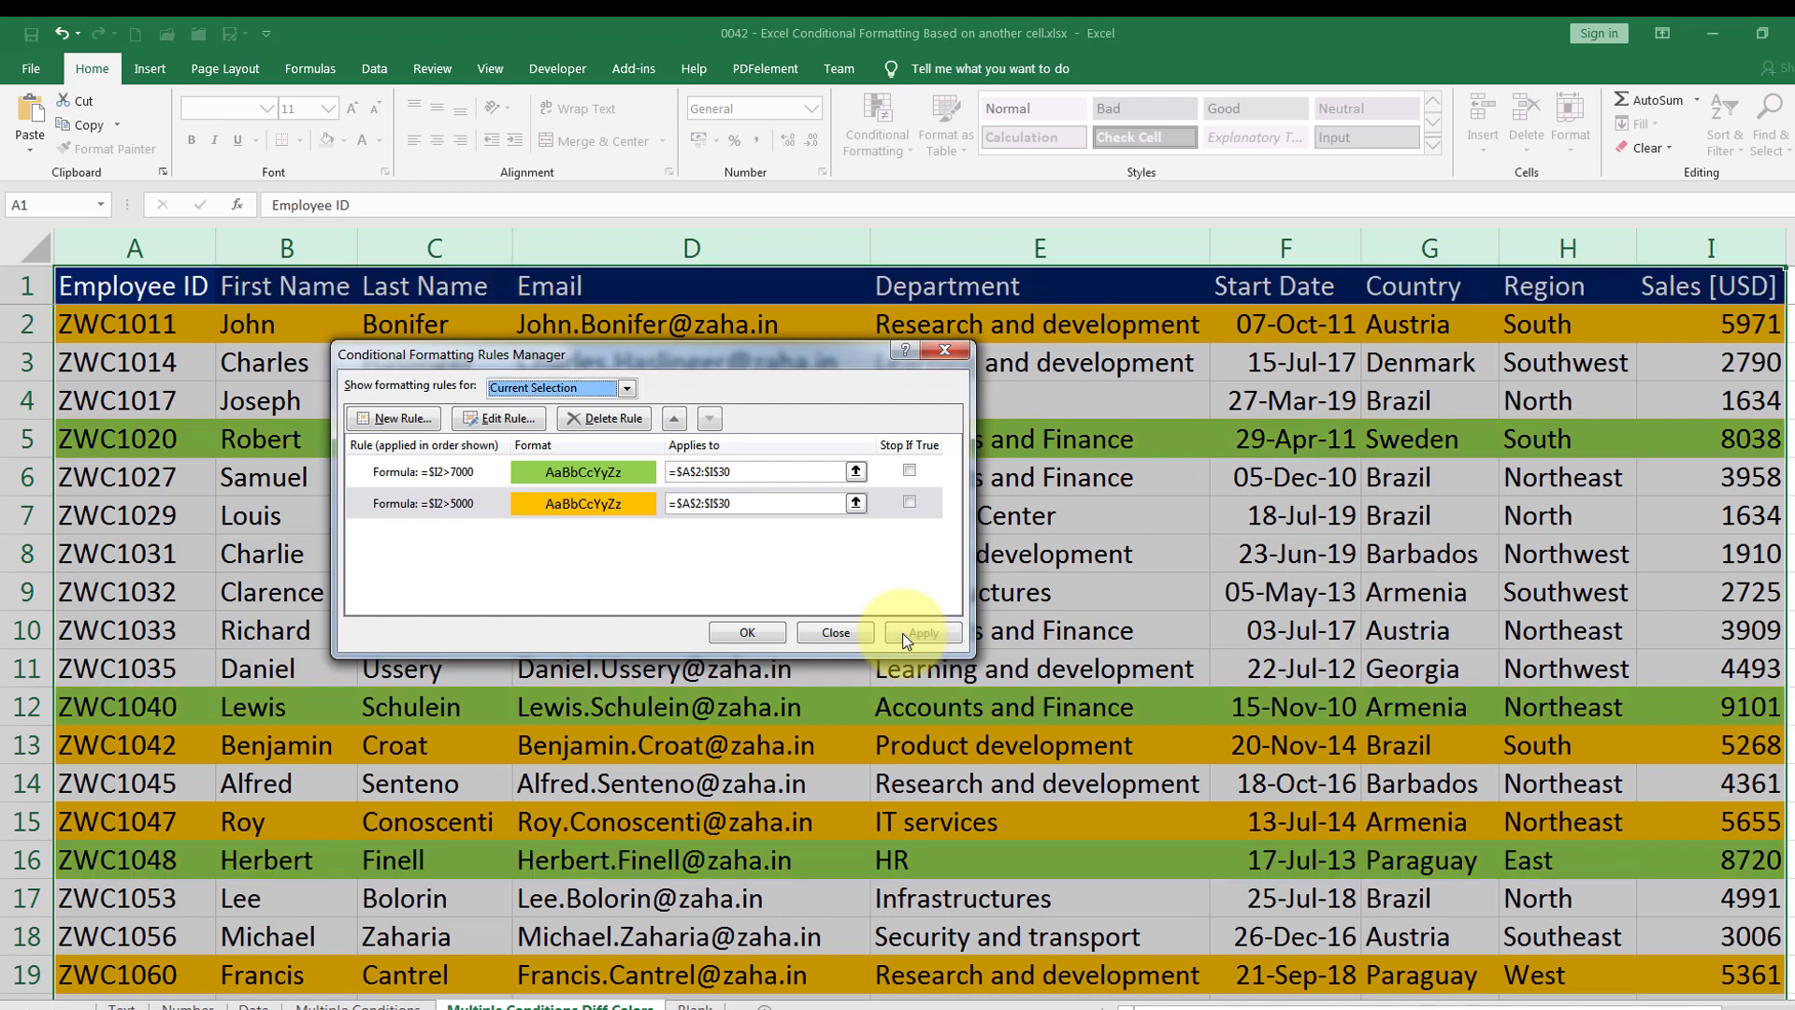
{"action": "left_click", "coordinate": [748, 634]}
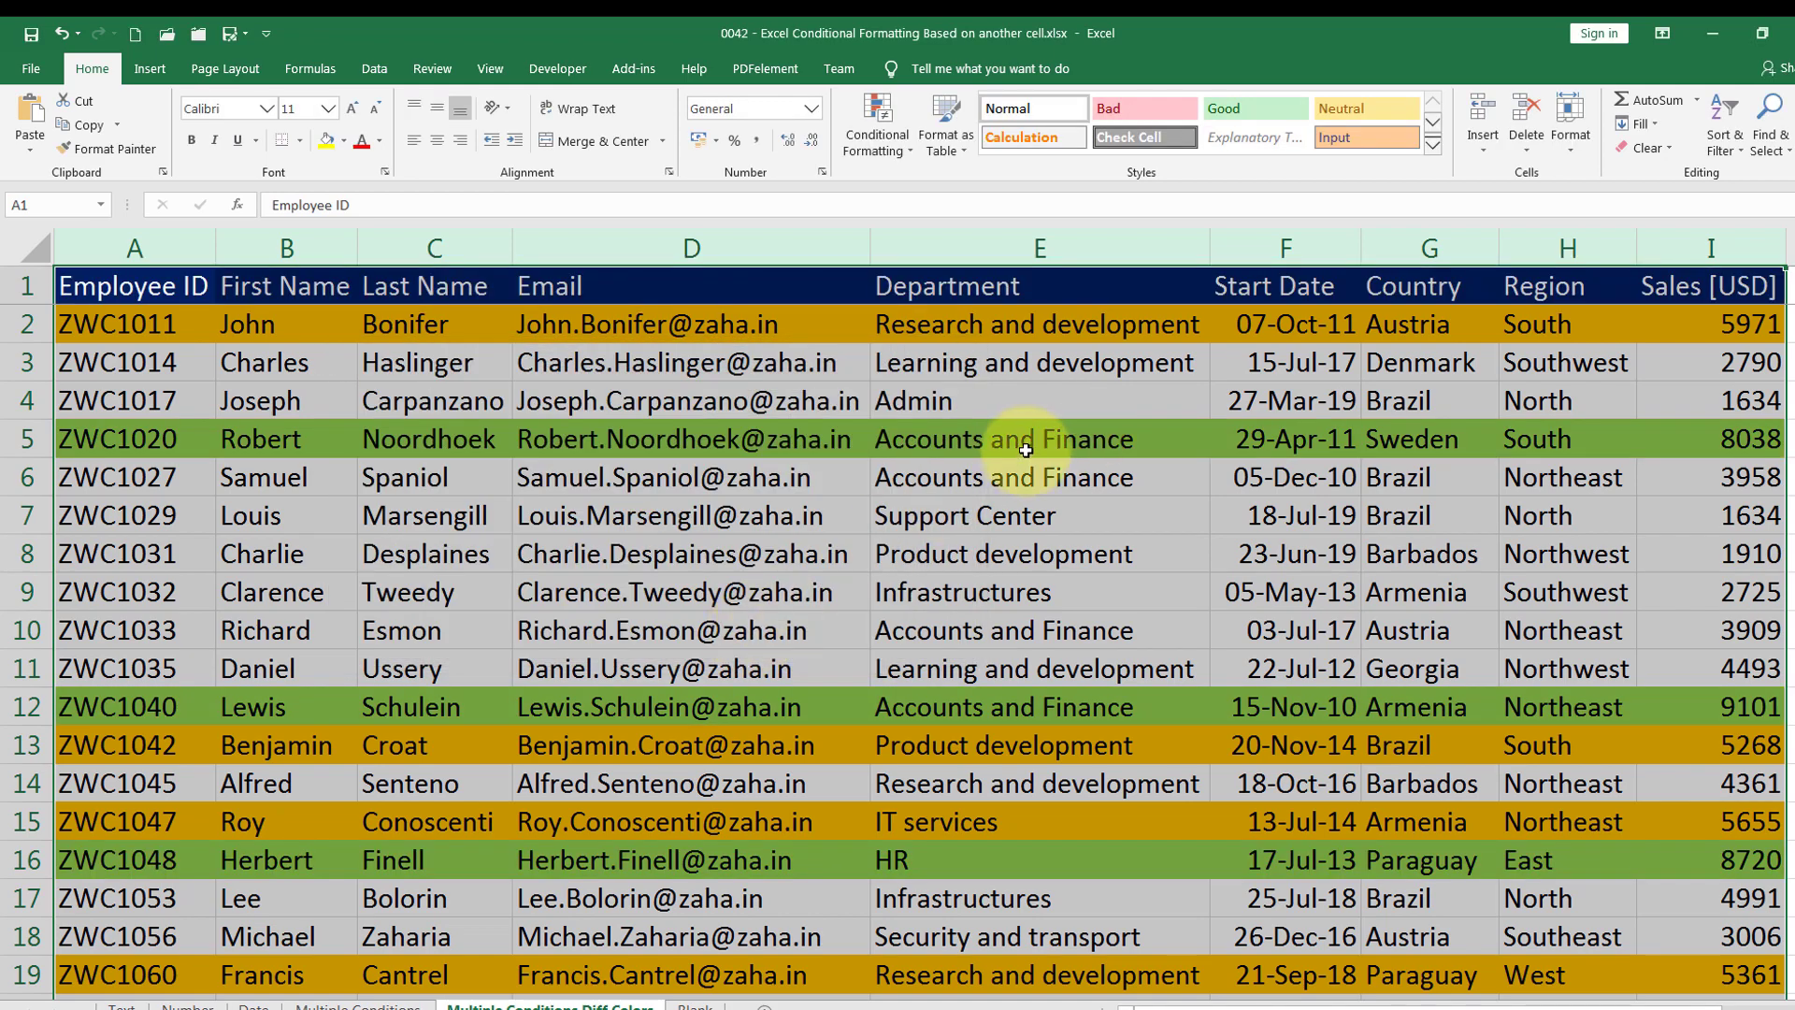
{"action": "left_click", "coordinate": [893, 159]}
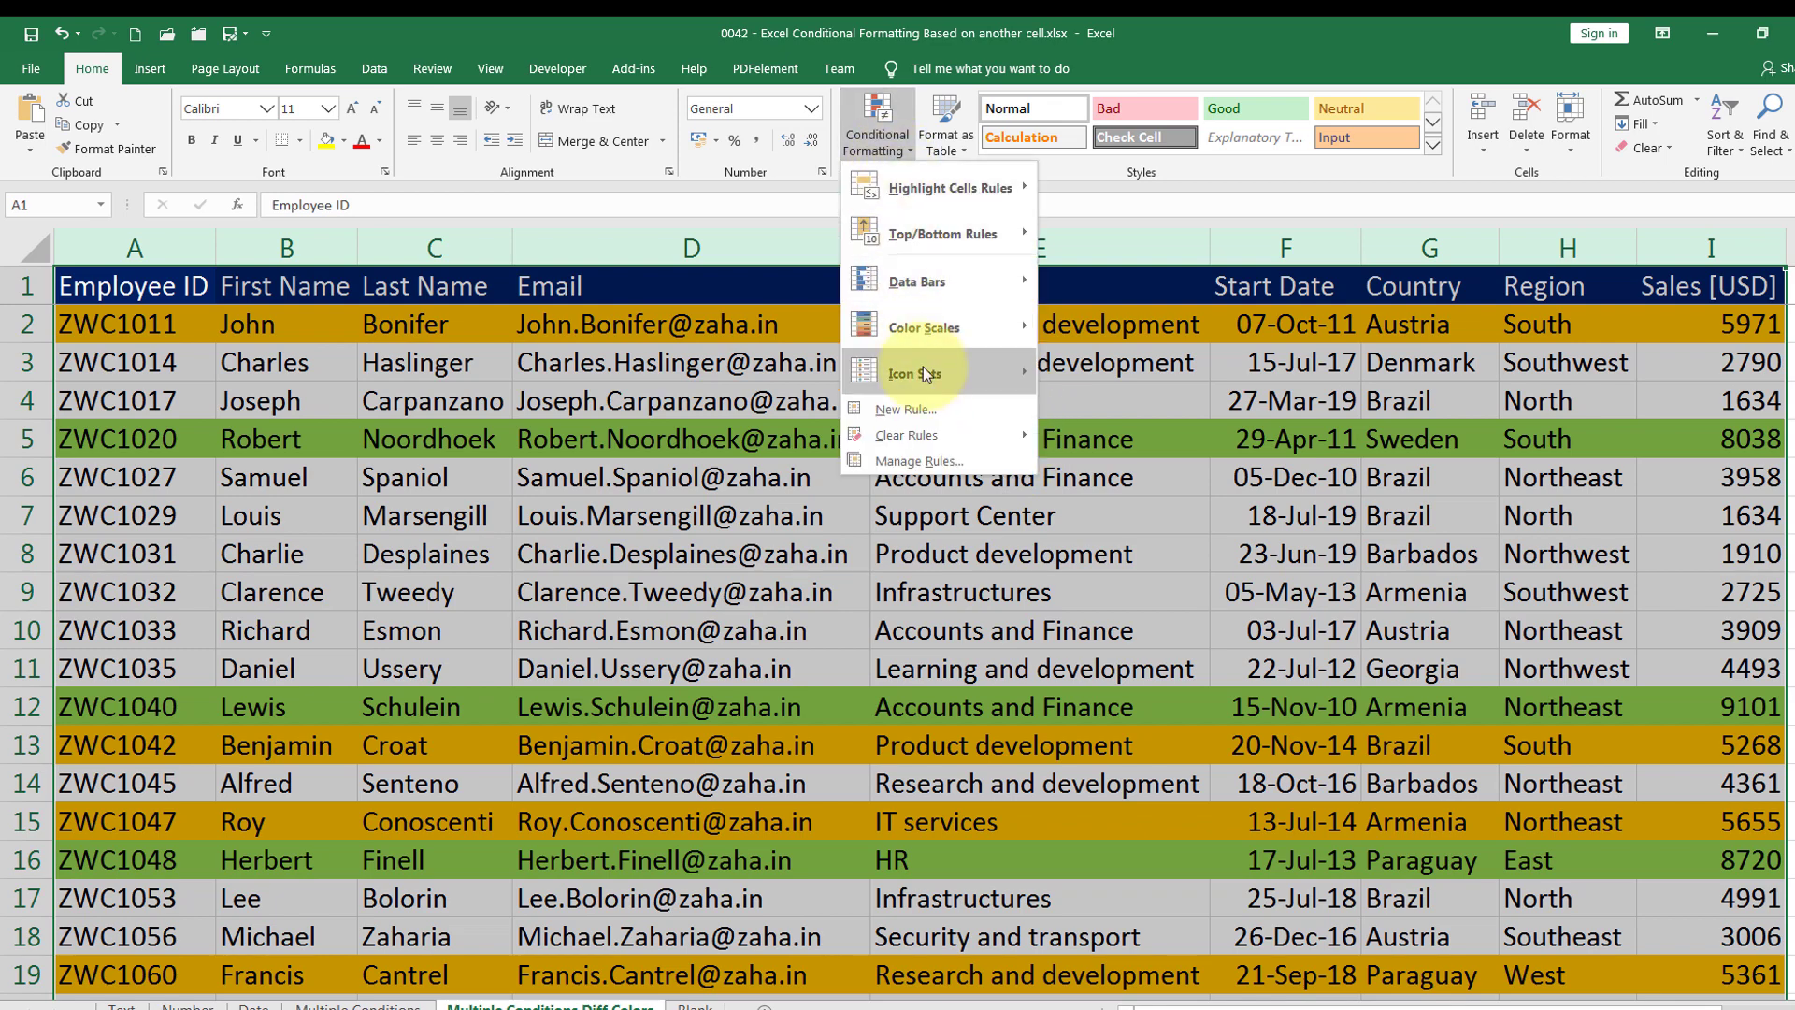
{"action": "left_click", "coordinate": [923, 411]}
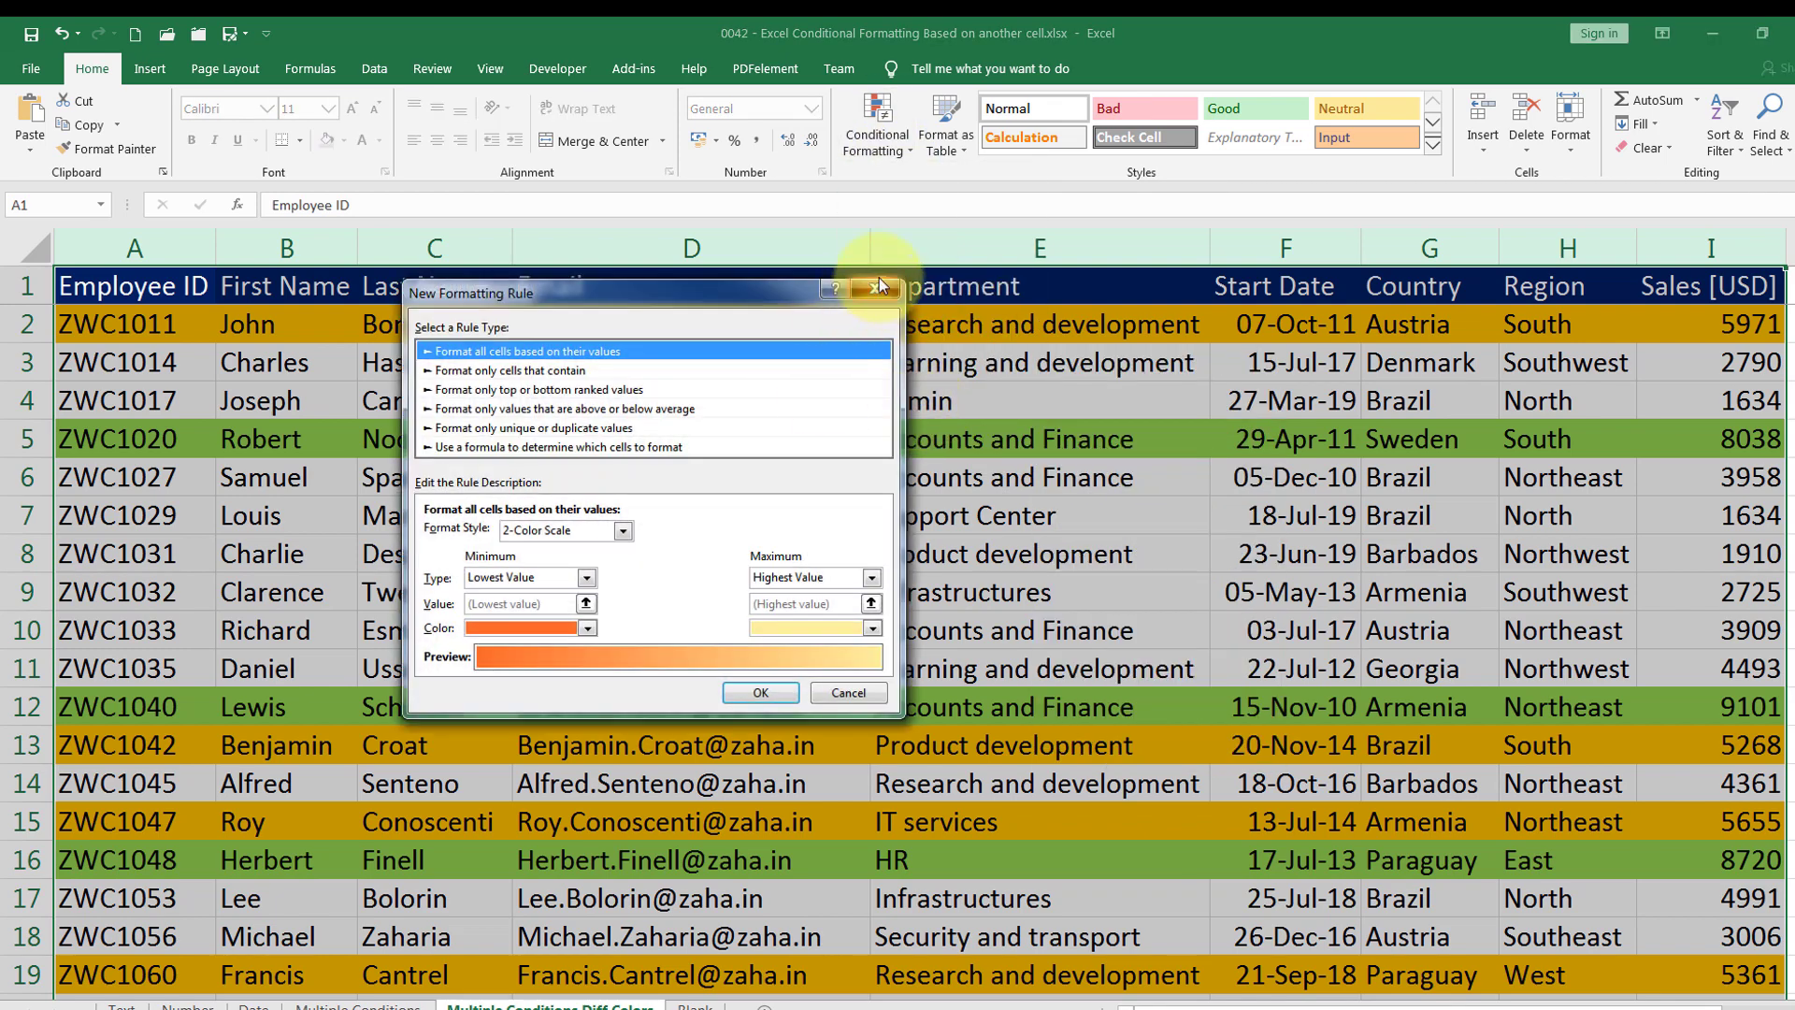
{"action": "left_click", "coordinate": [877, 286]}
Review the order of the over-7000 and over-5000 rules among the existing conditional formatting rules
{"action": "left_click", "coordinate": [883, 144]}
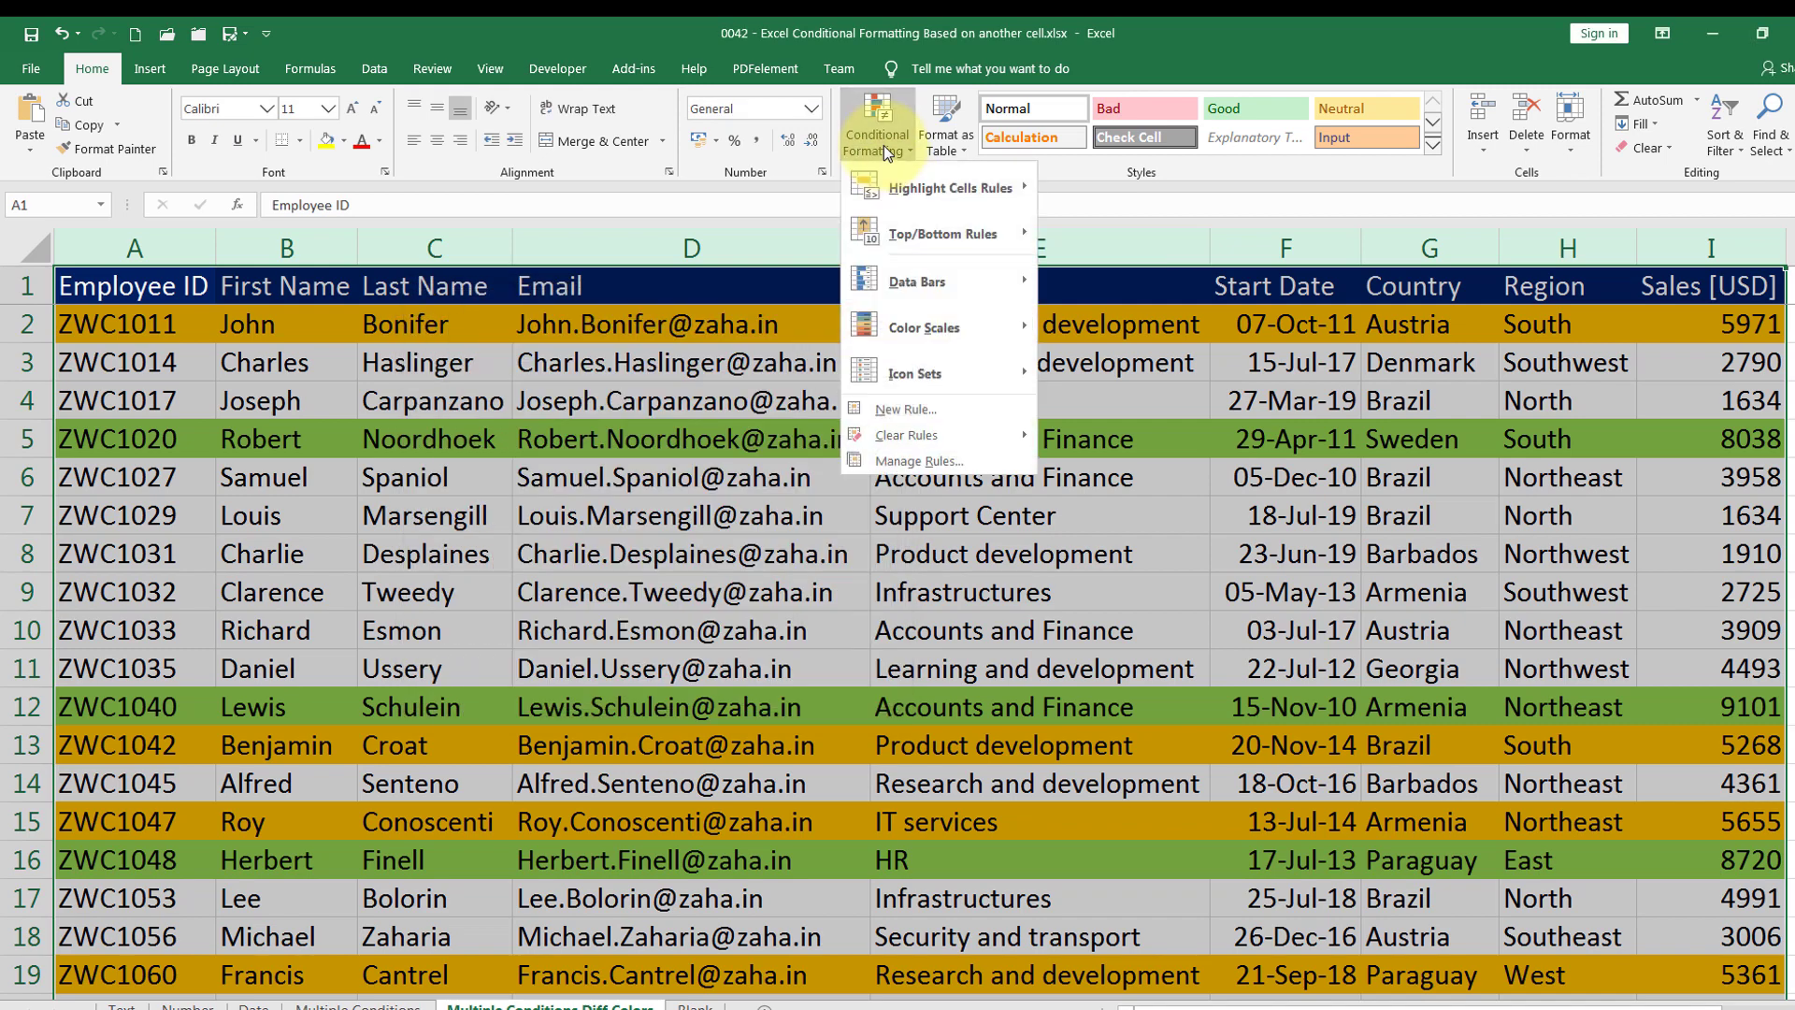
{"action": "left_click", "coordinate": [923, 453]}
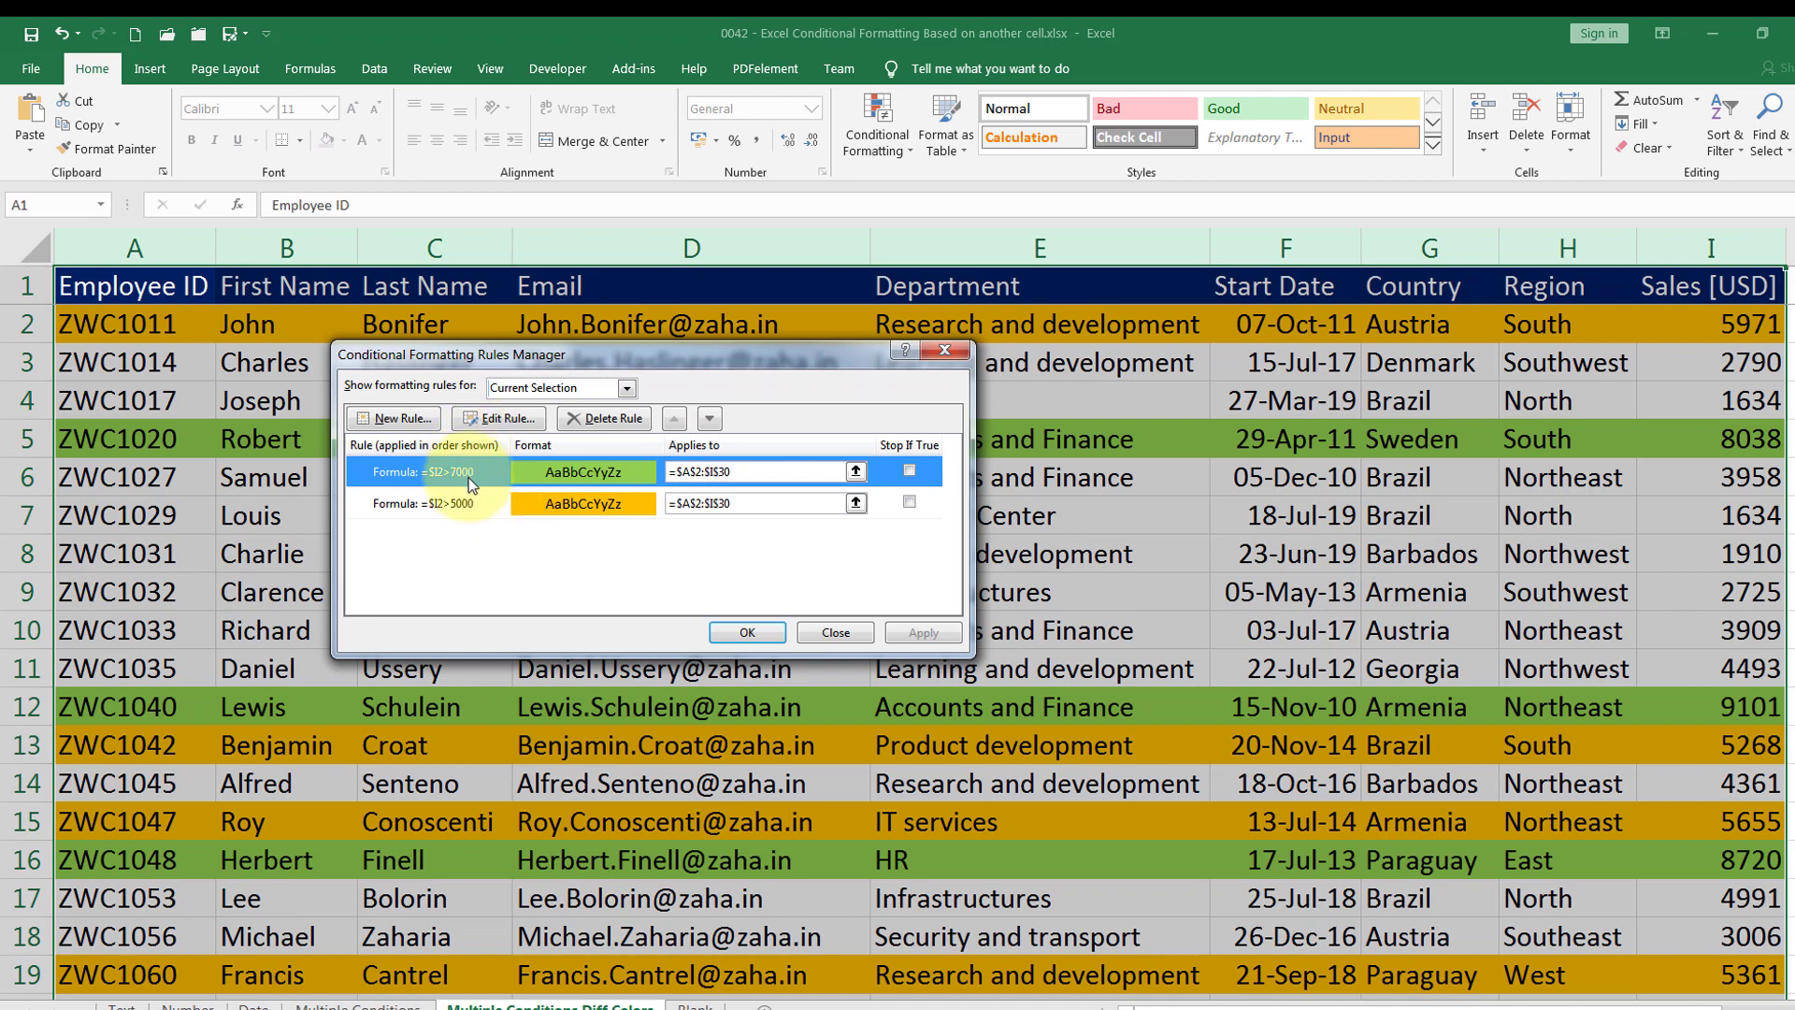
{"action": "left_click", "coordinate": [457, 510]}
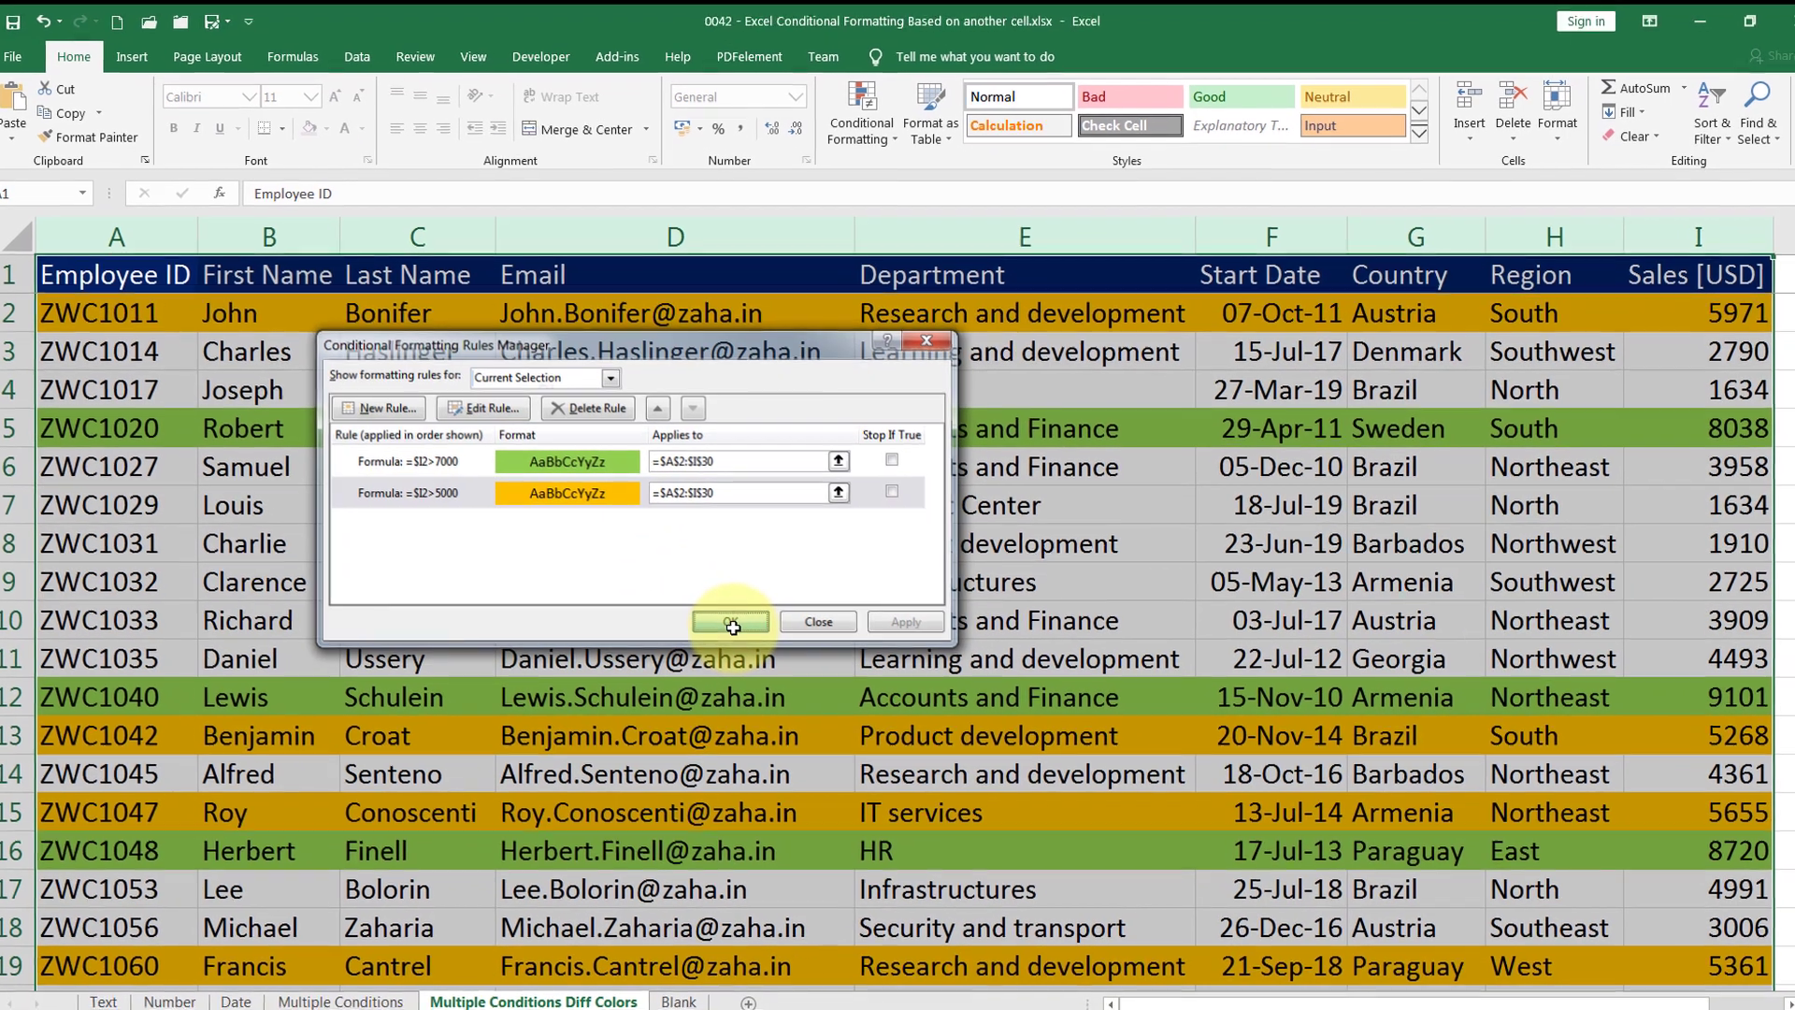
{"action": "left_click", "coordinate": [747, 633]}
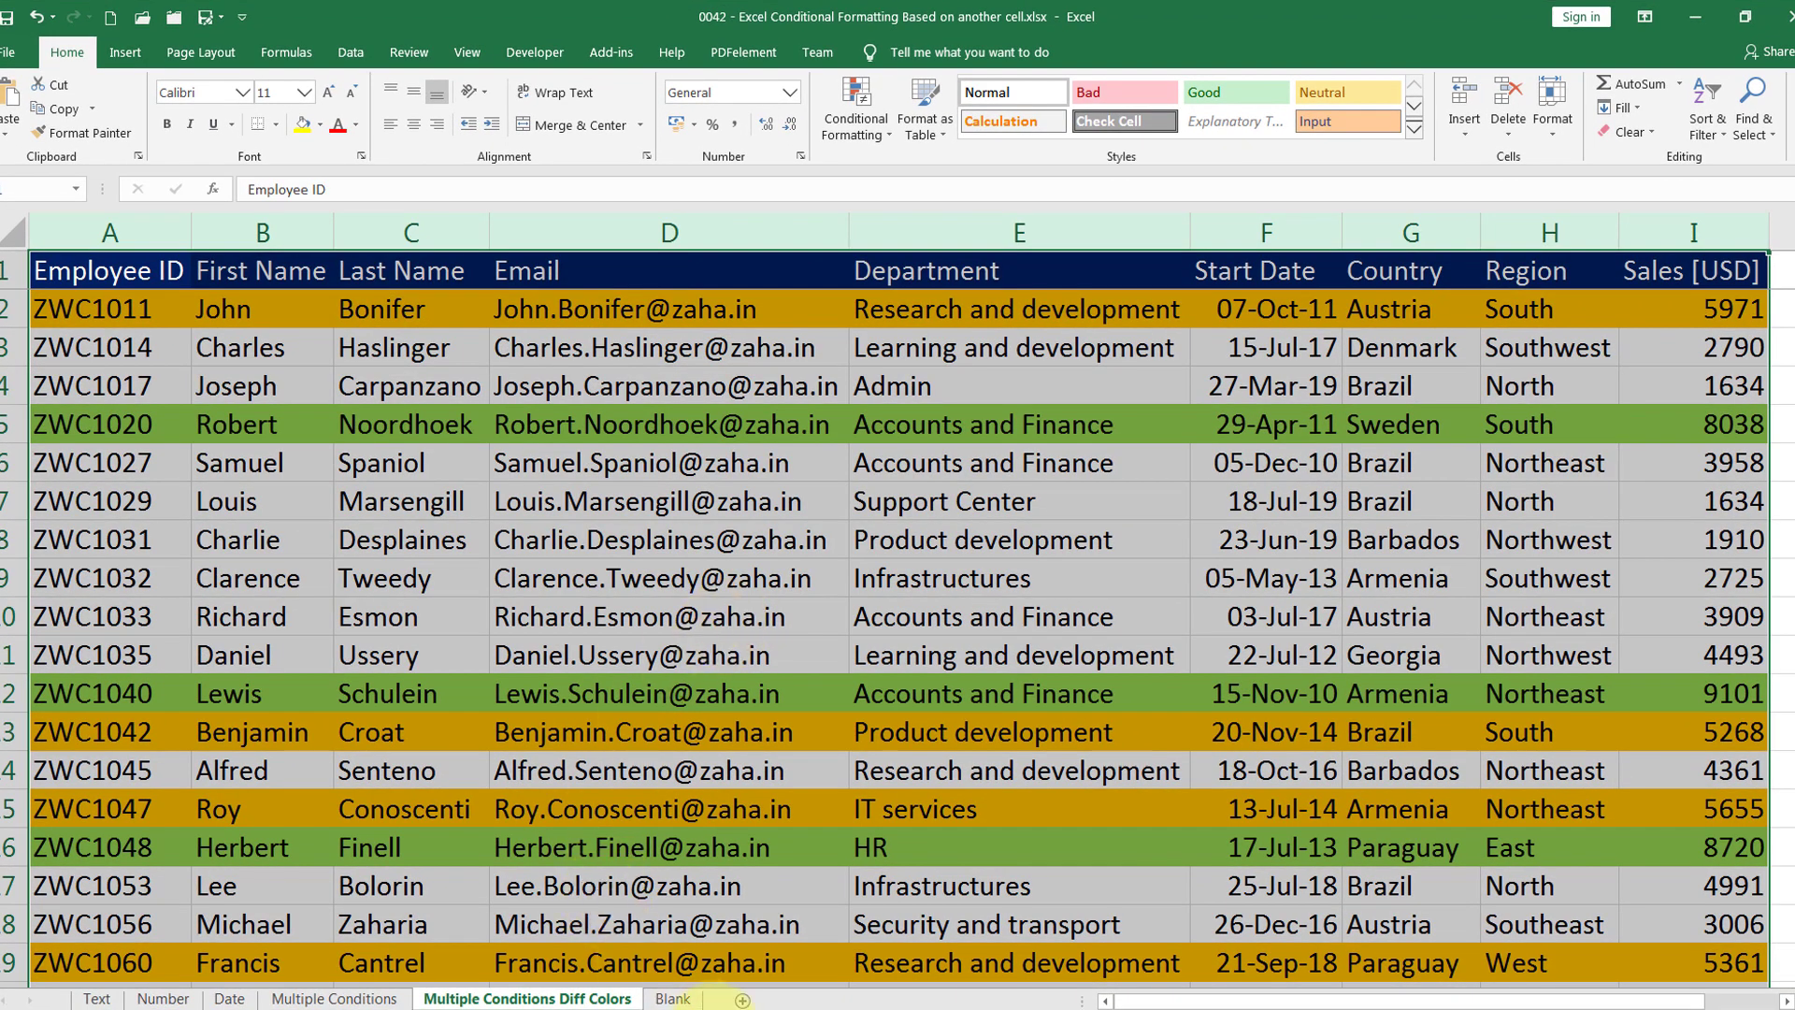
On the Blank sheet, start a formula-based formatting rule for columns A to I with the formula =$E1=""
{"action": "left_click", "coordinate": [667, 999]}
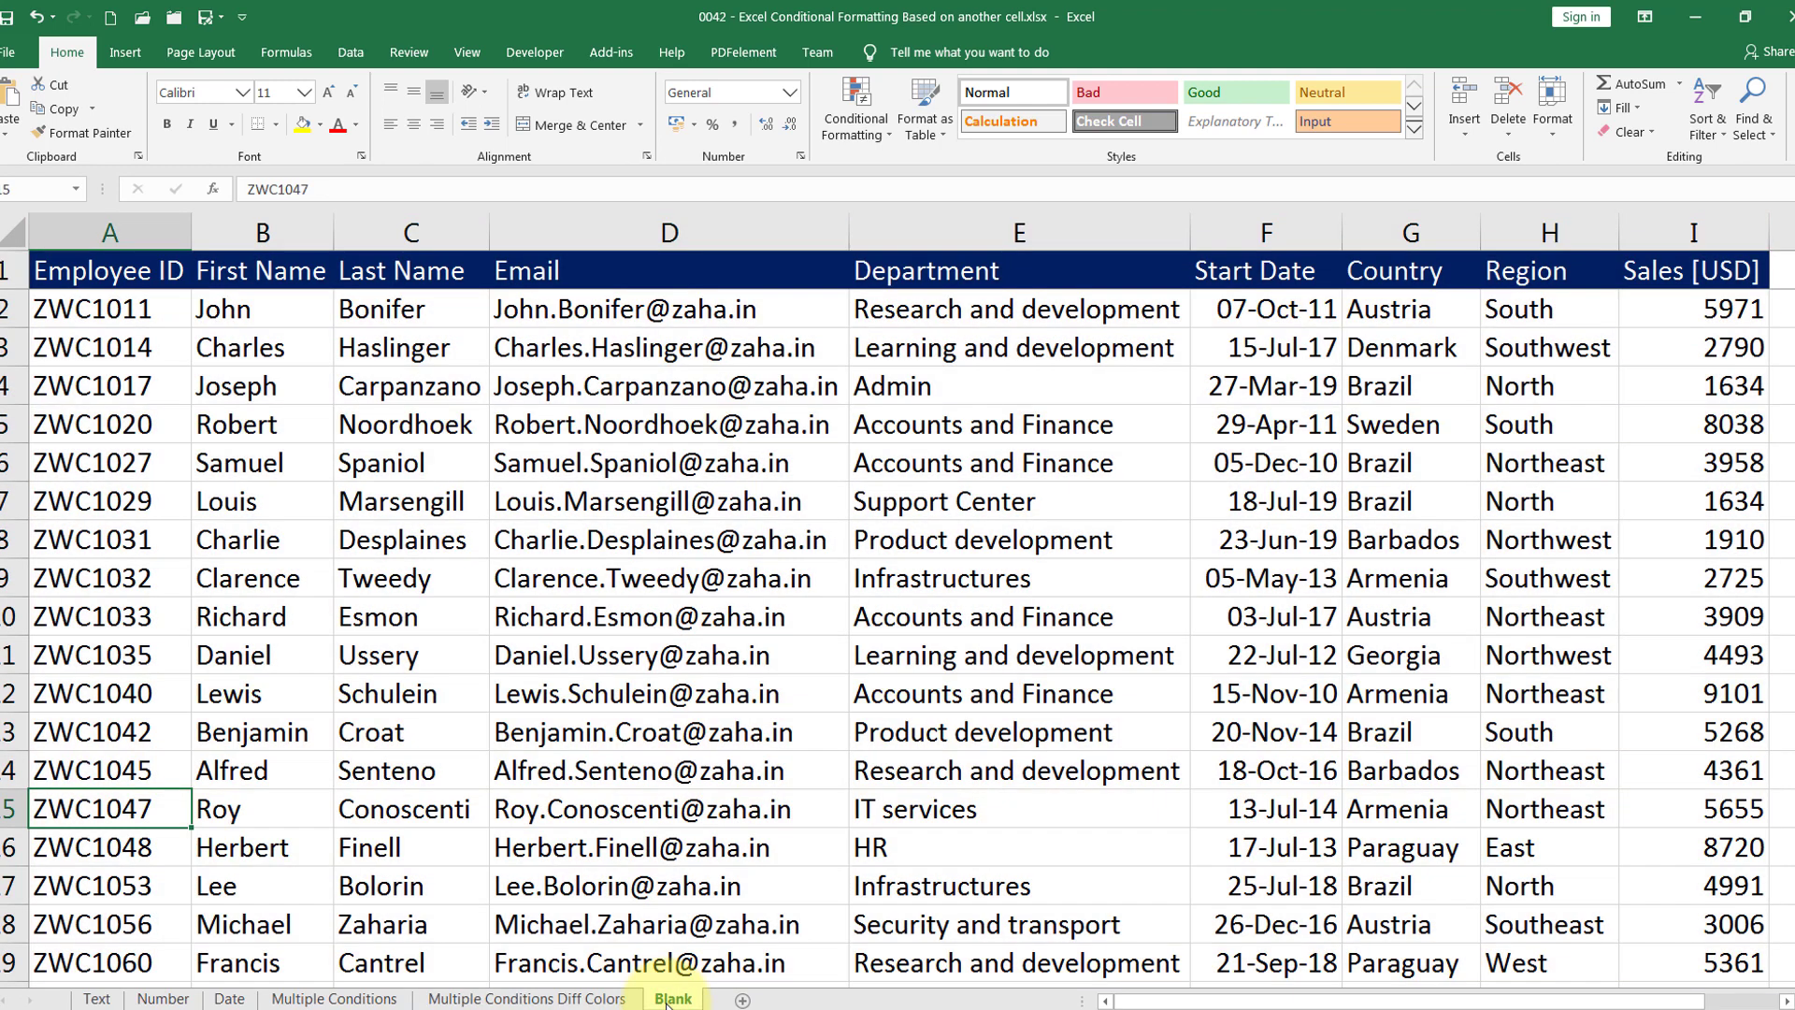
{"action": "left_click", "coordinate": [573, 512]}
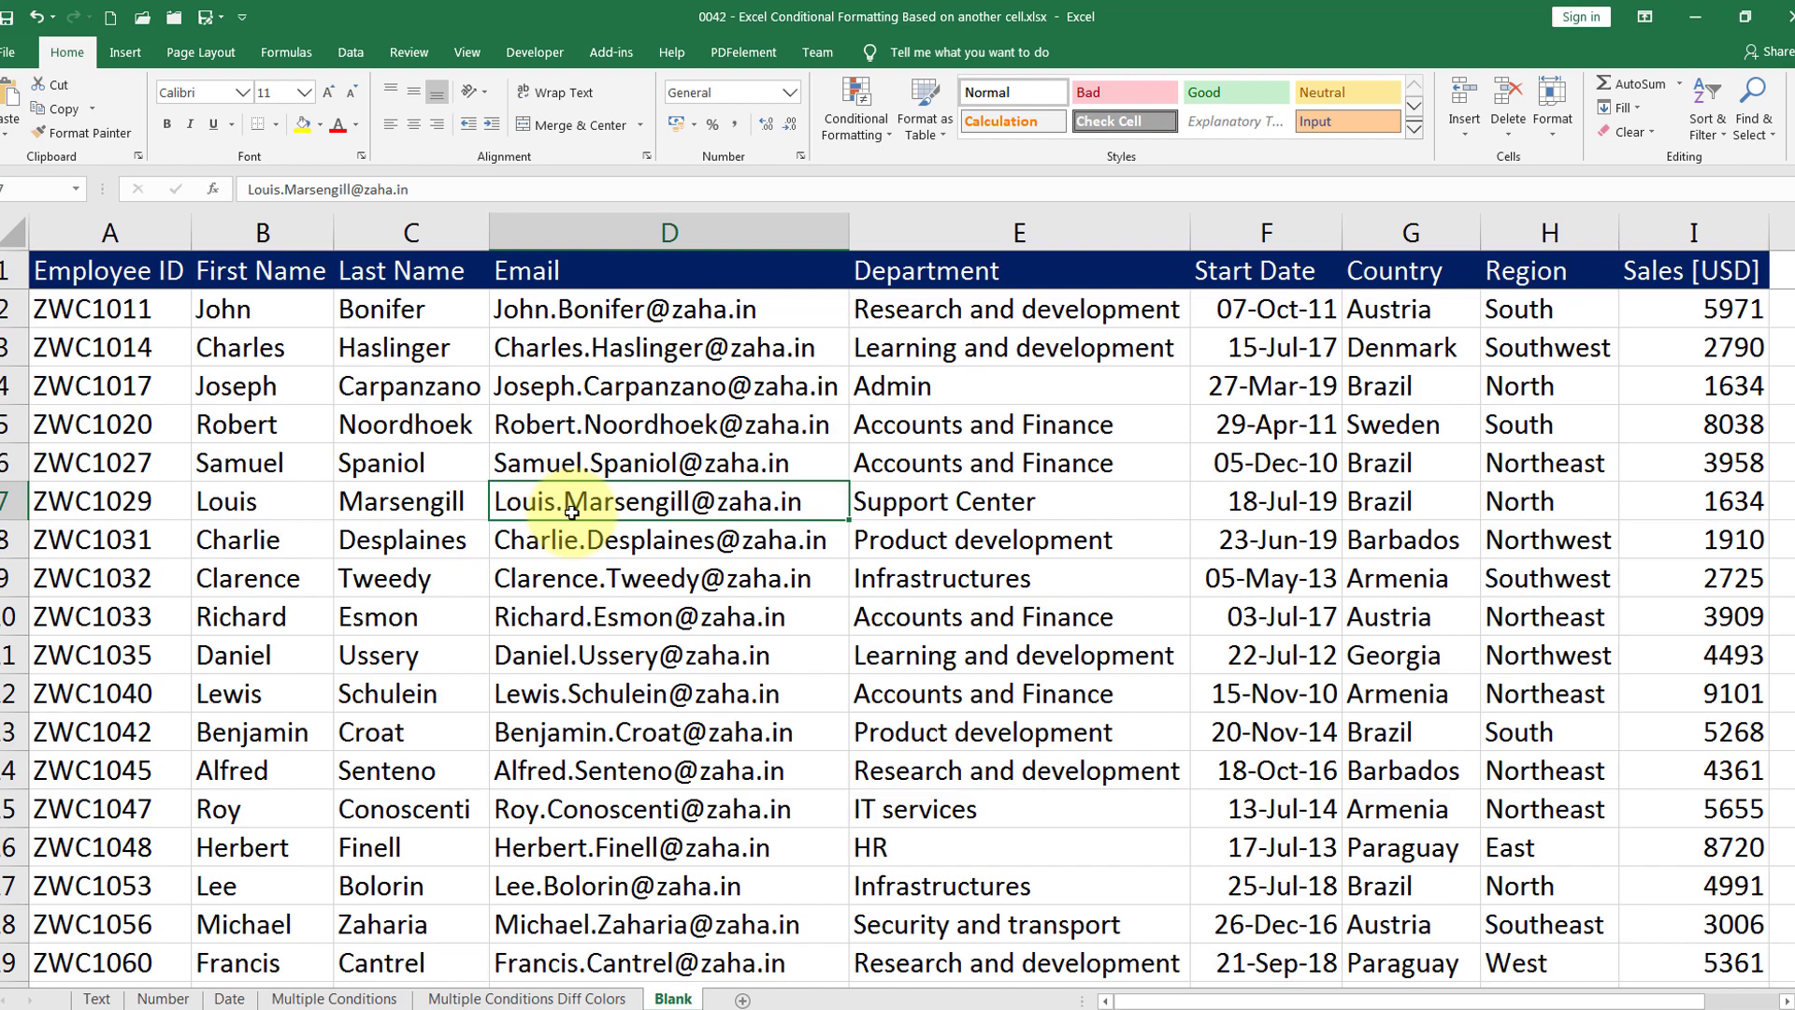
{"action": "left_click_drag", "start_coordinate": [110, 232], "coordinate": [1615, 243]}
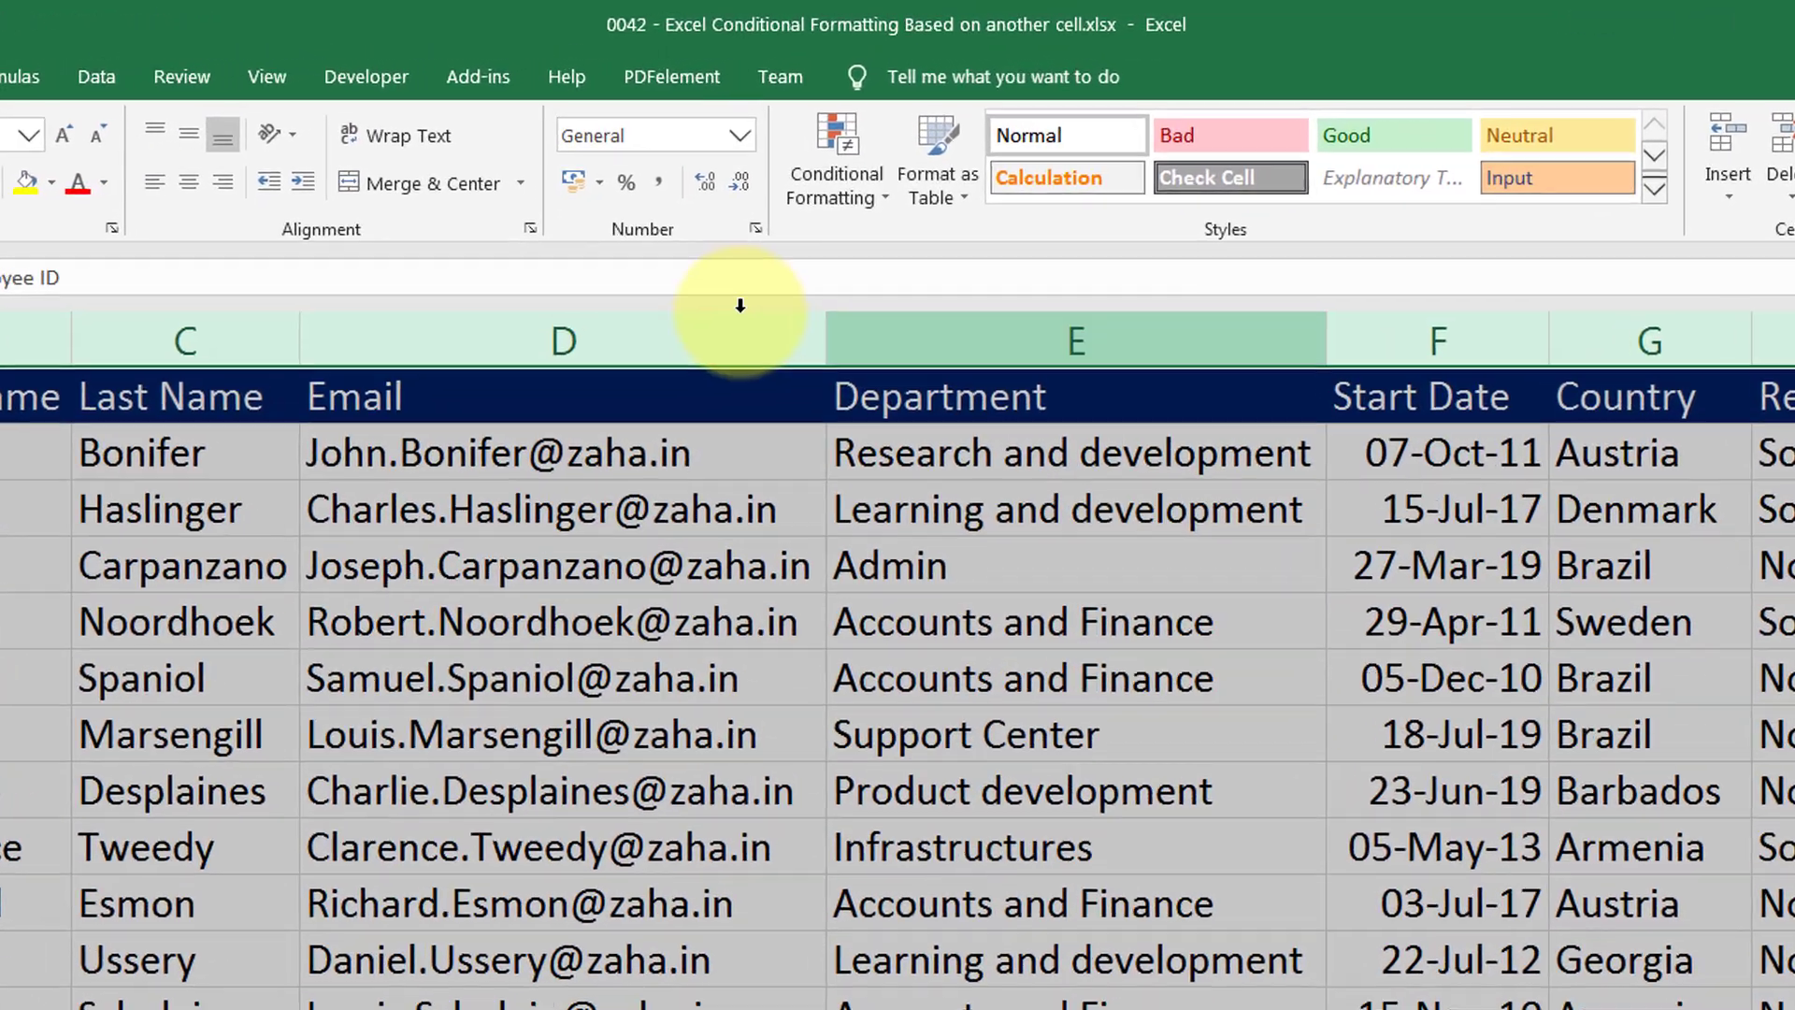
{"action": "left_click", "coordinate": [854, 131]}
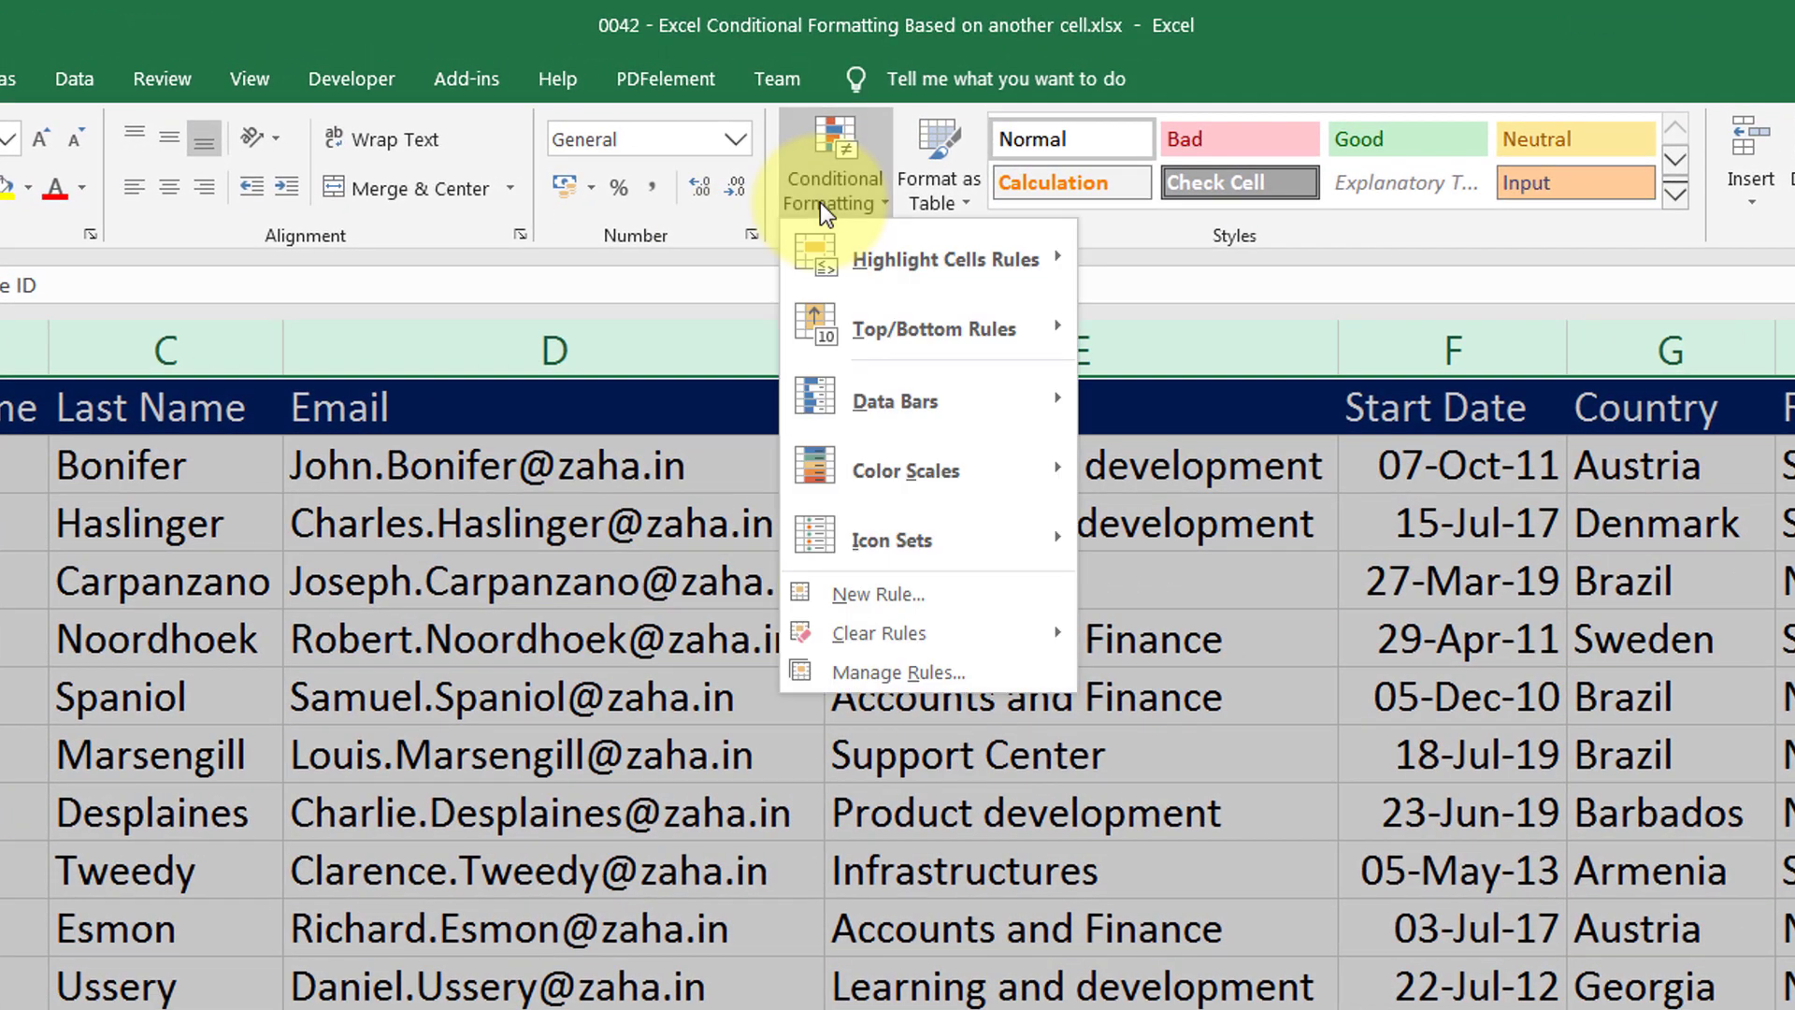
{"action": "left_click", "coordinate": [958, 590]}
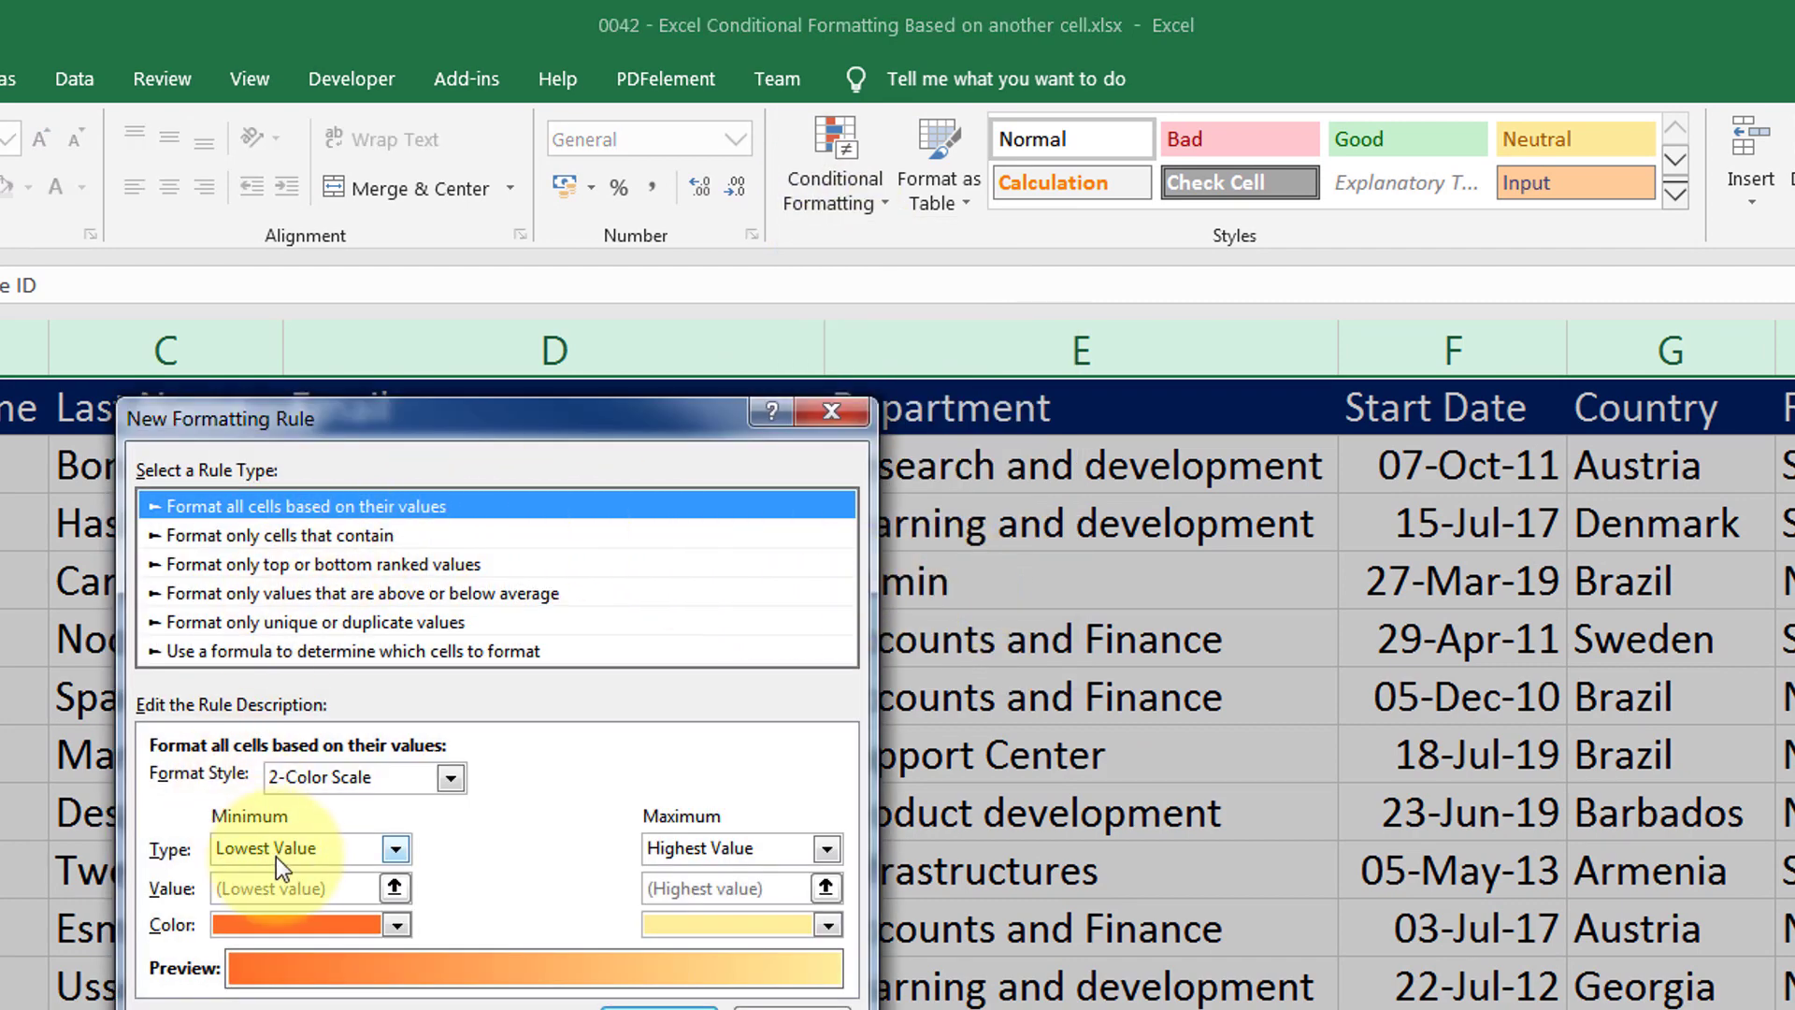
{"action": "left_click", "coordinate": [402, 652]}
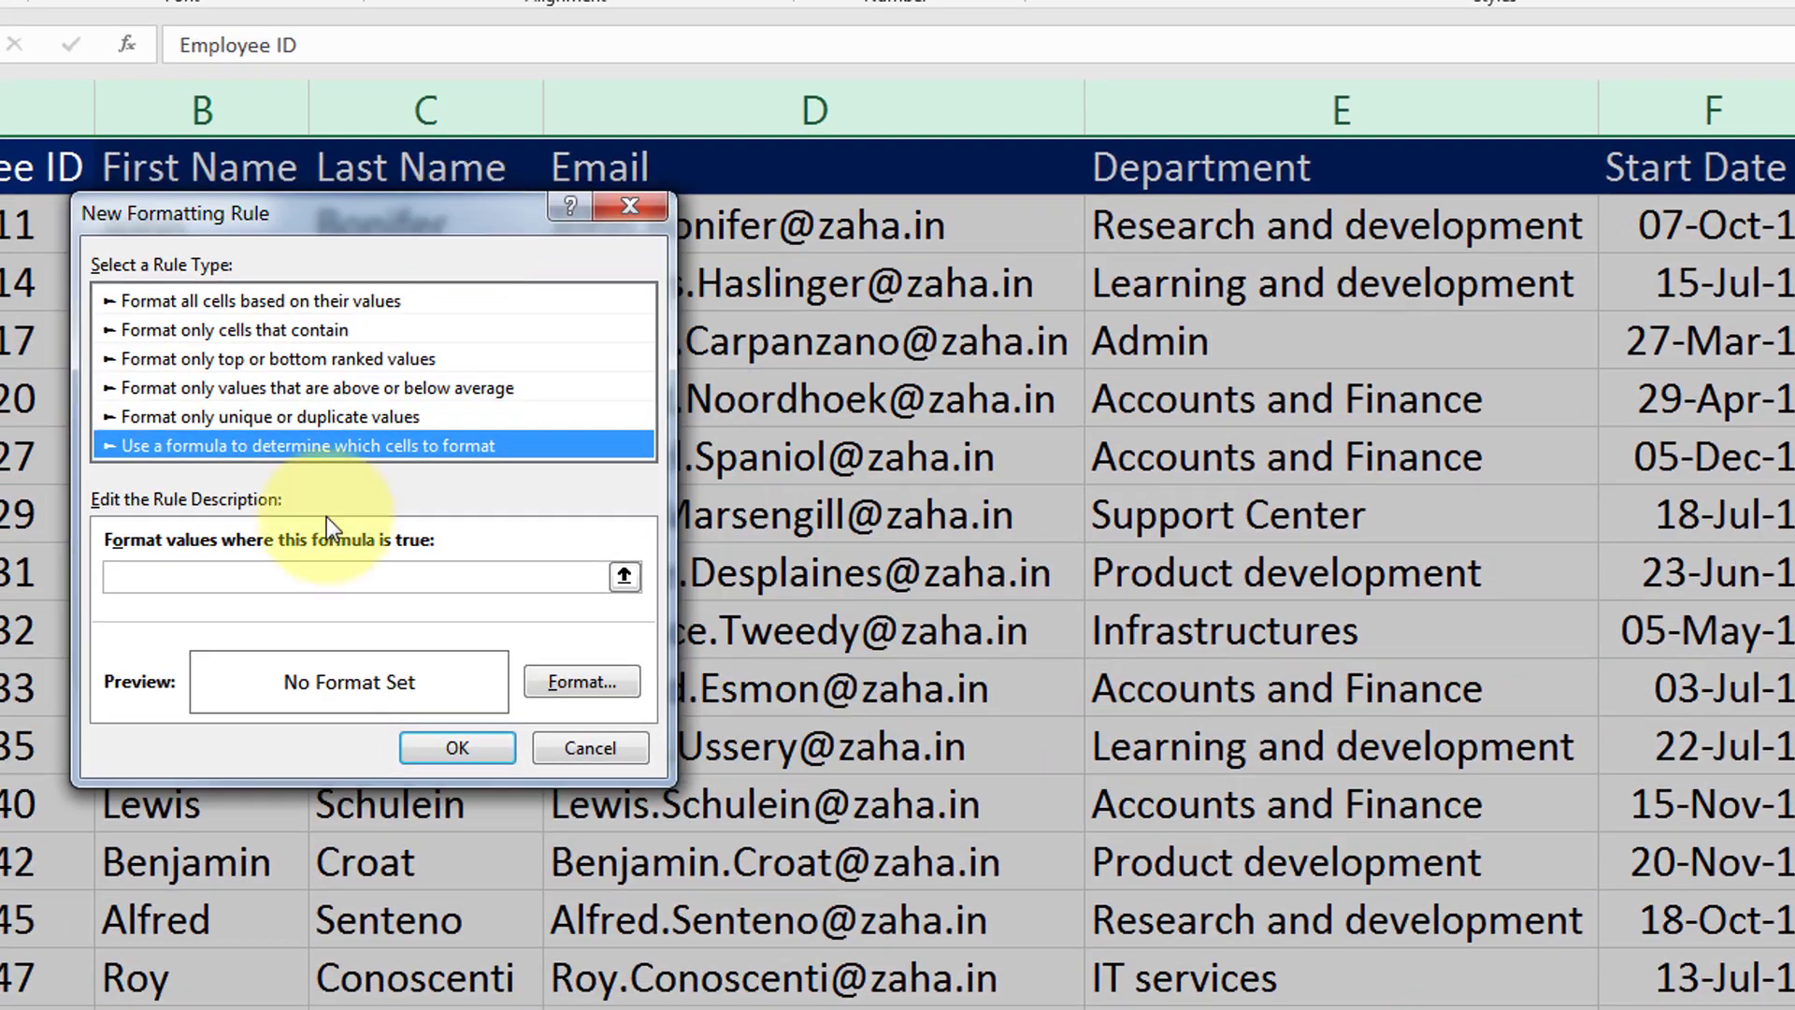
{"action": "left_click", "coordinate": [316, 578]}
{"action": "type", "text": "=$"}
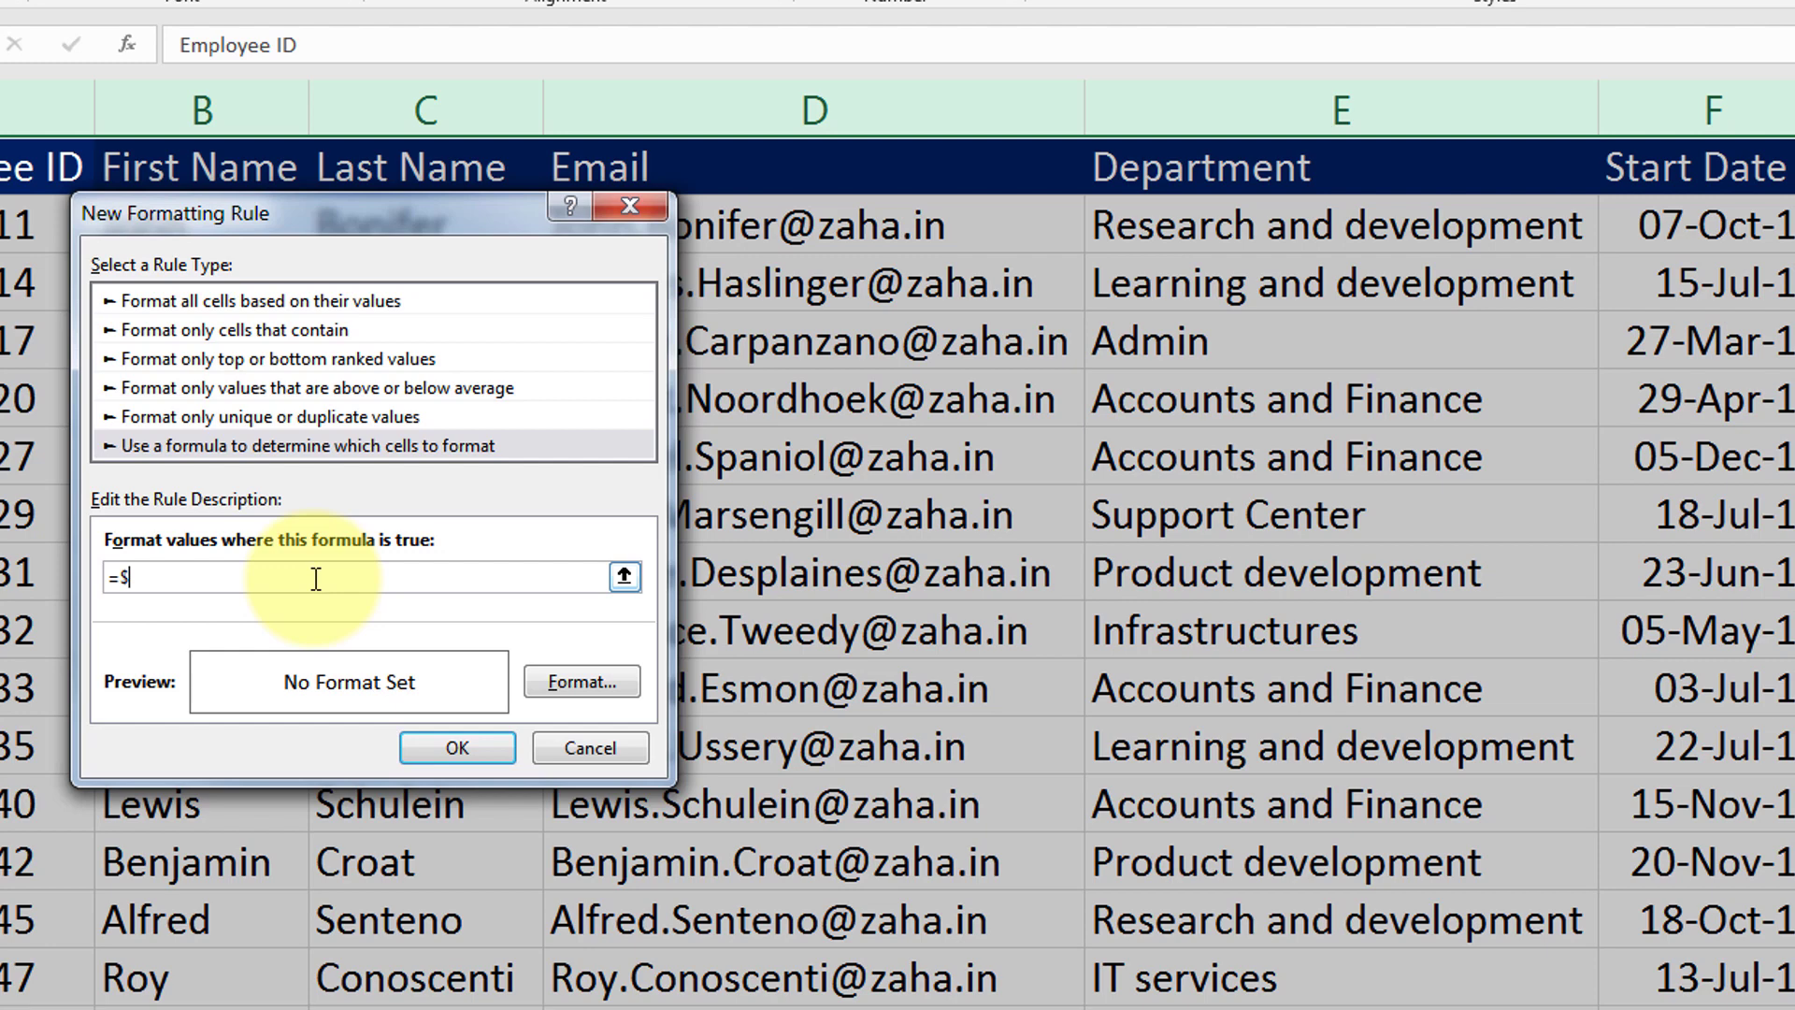
{"action": "type", "text": "E1=\"\""}
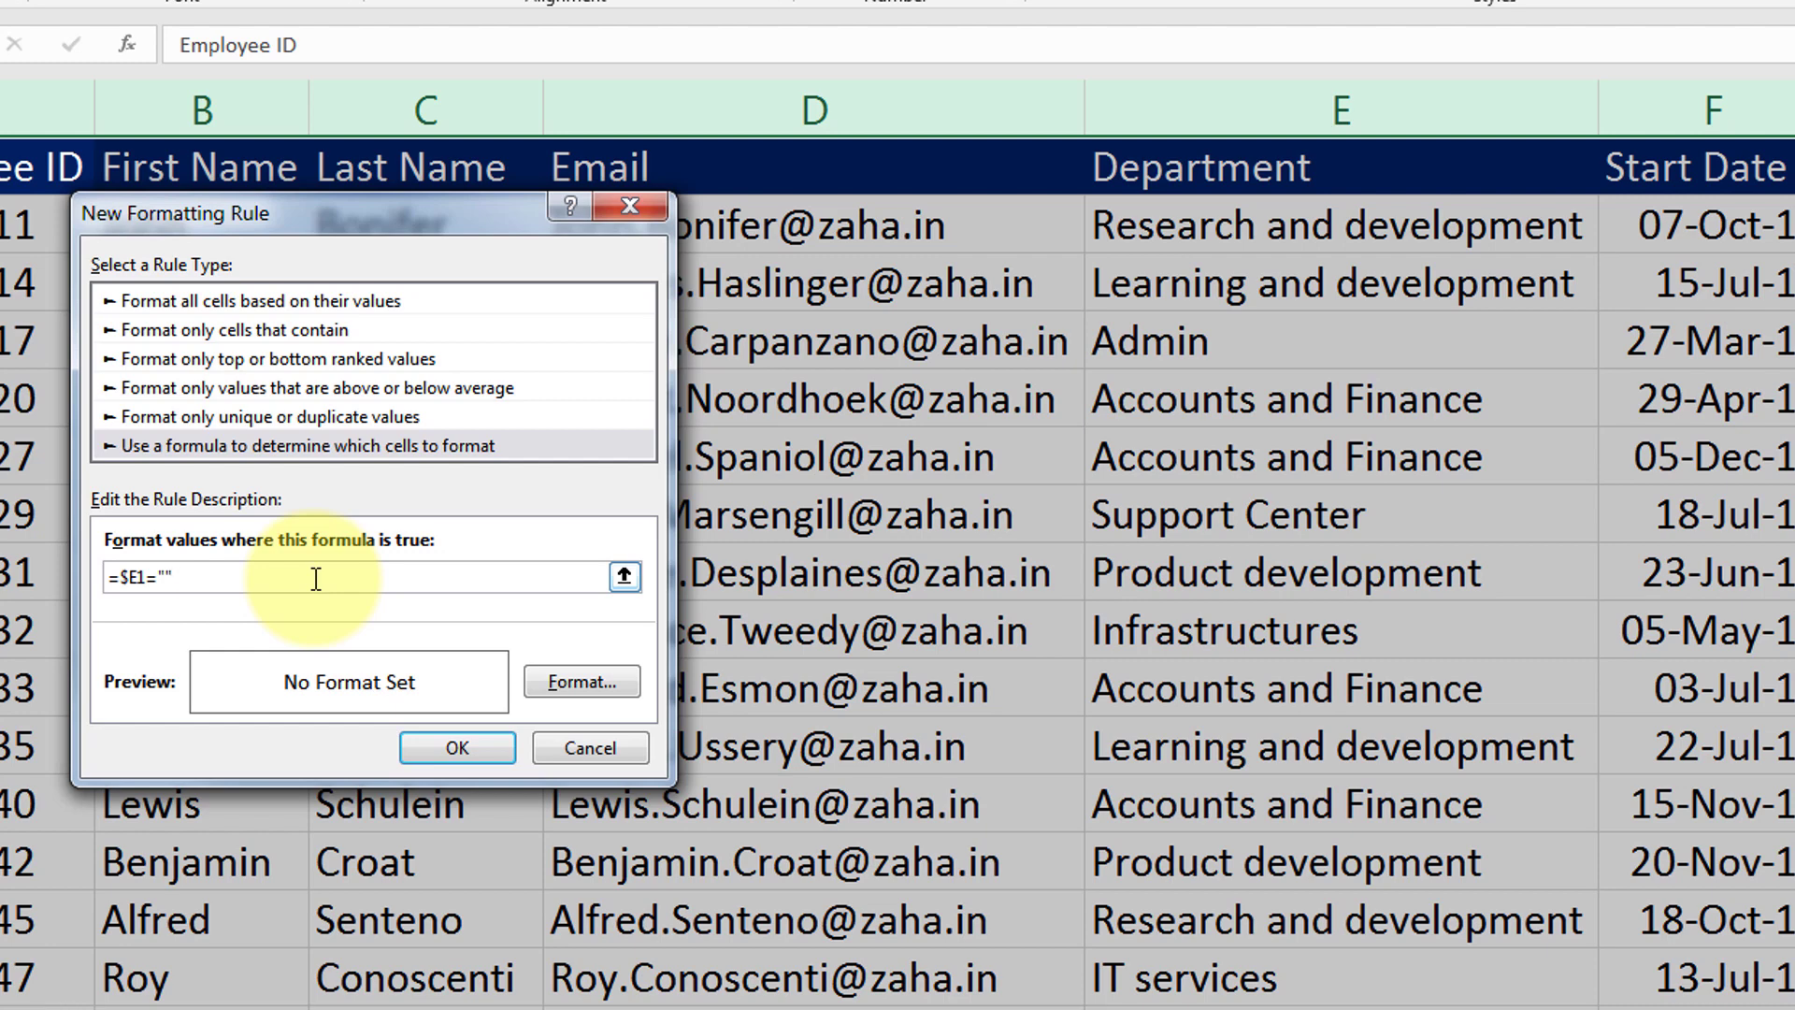
Give the blank-Department rule a standard orange fill and apply it
{"action": "left_click", "coordinate": [546, 686]}
{"action": "left_click", "coordinate": [439, 384]}
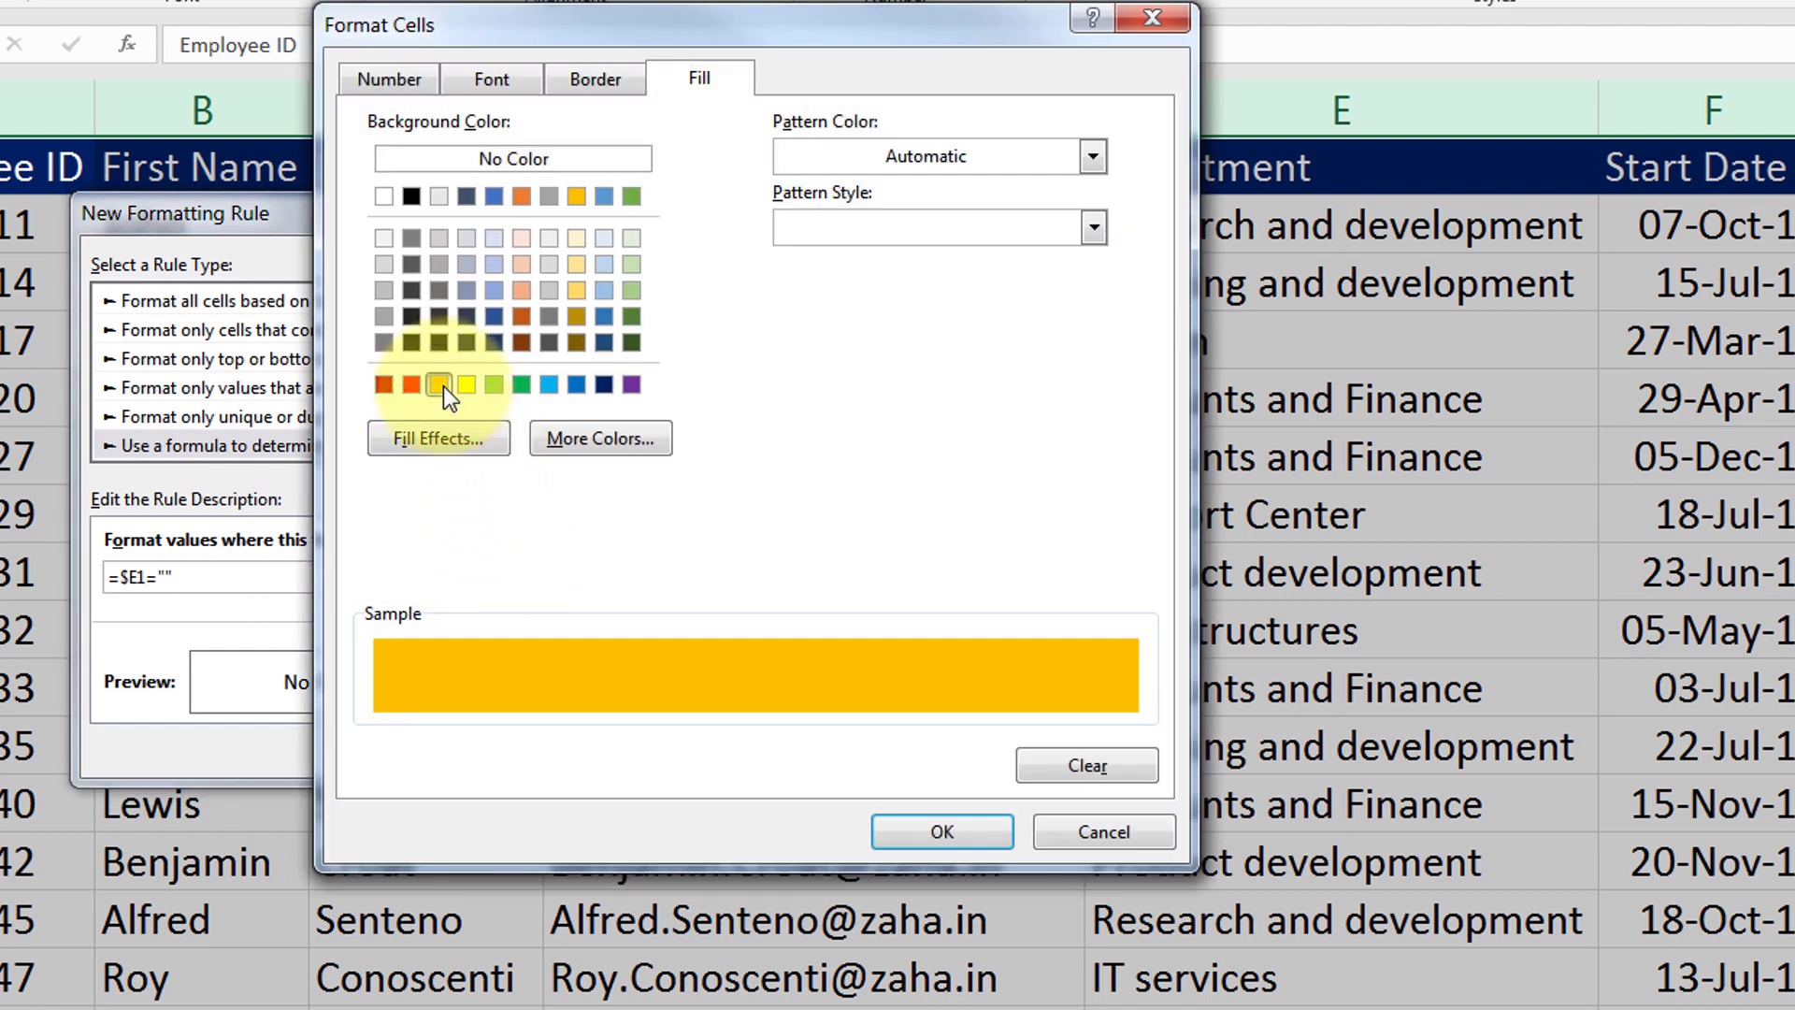
{"action": "left_click", "coordinate": [941, 831]}
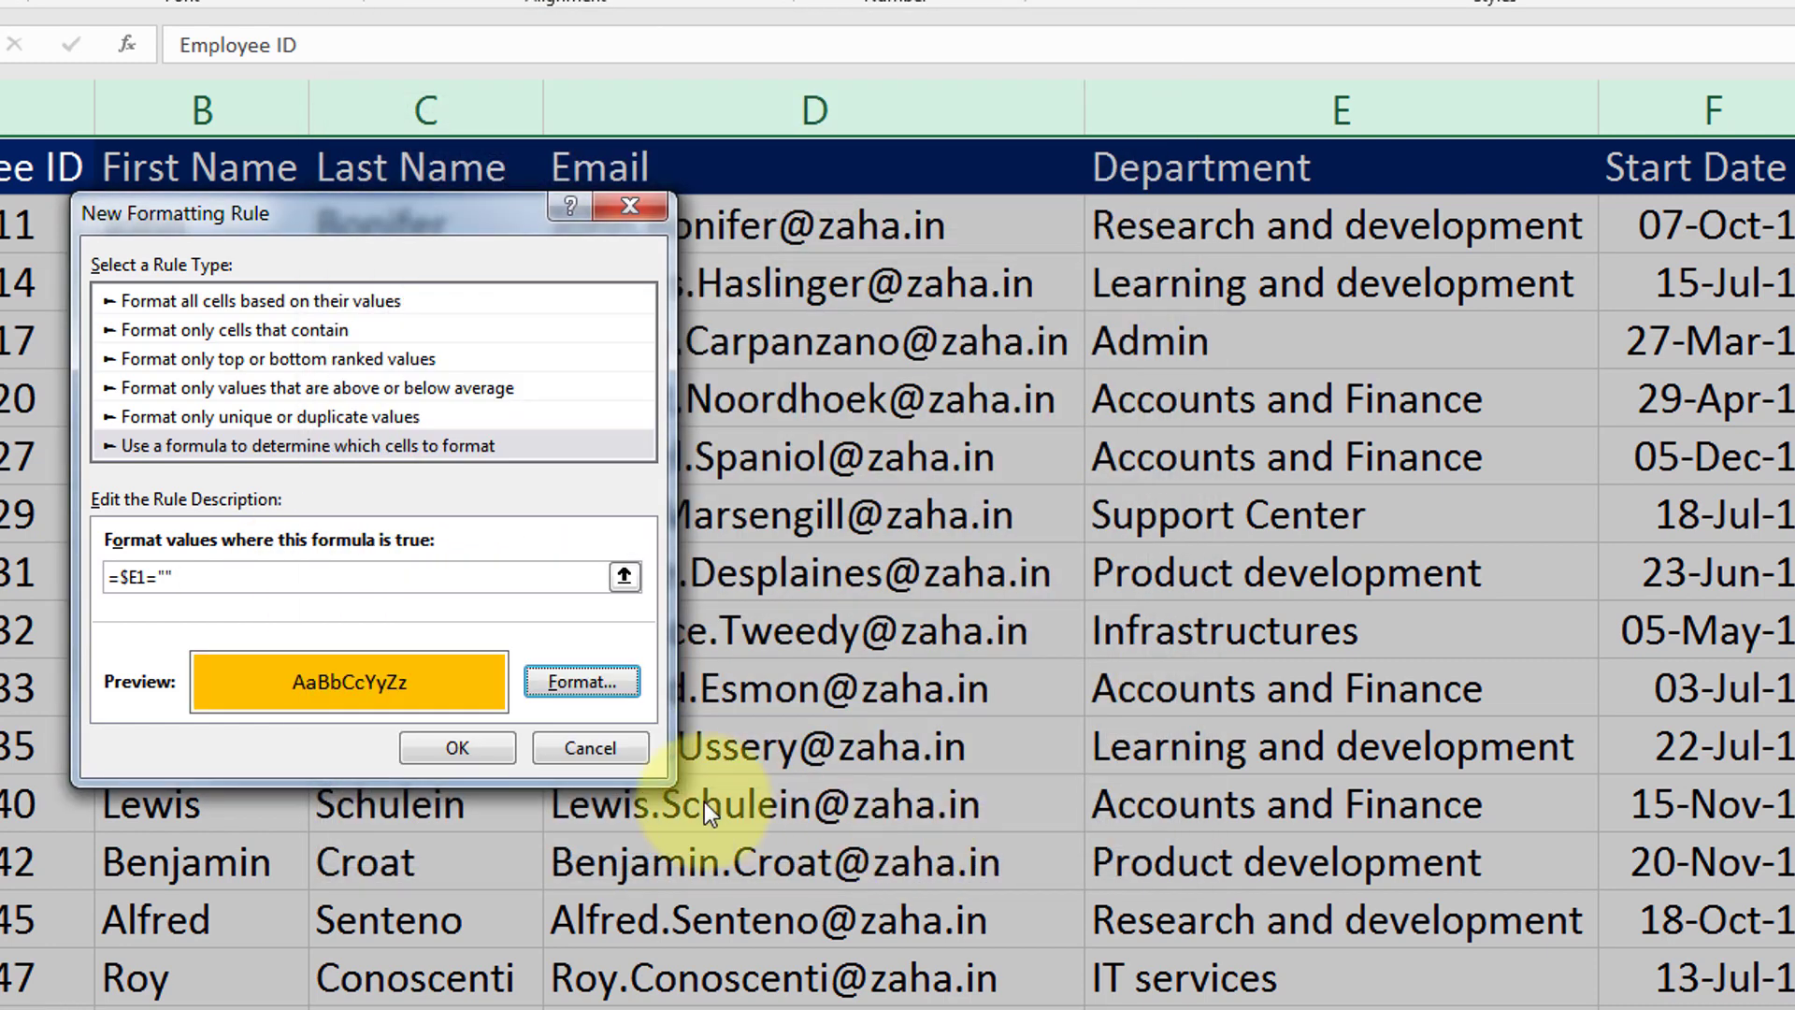
{"action": "left_click", "coordinate": [458, 748]}
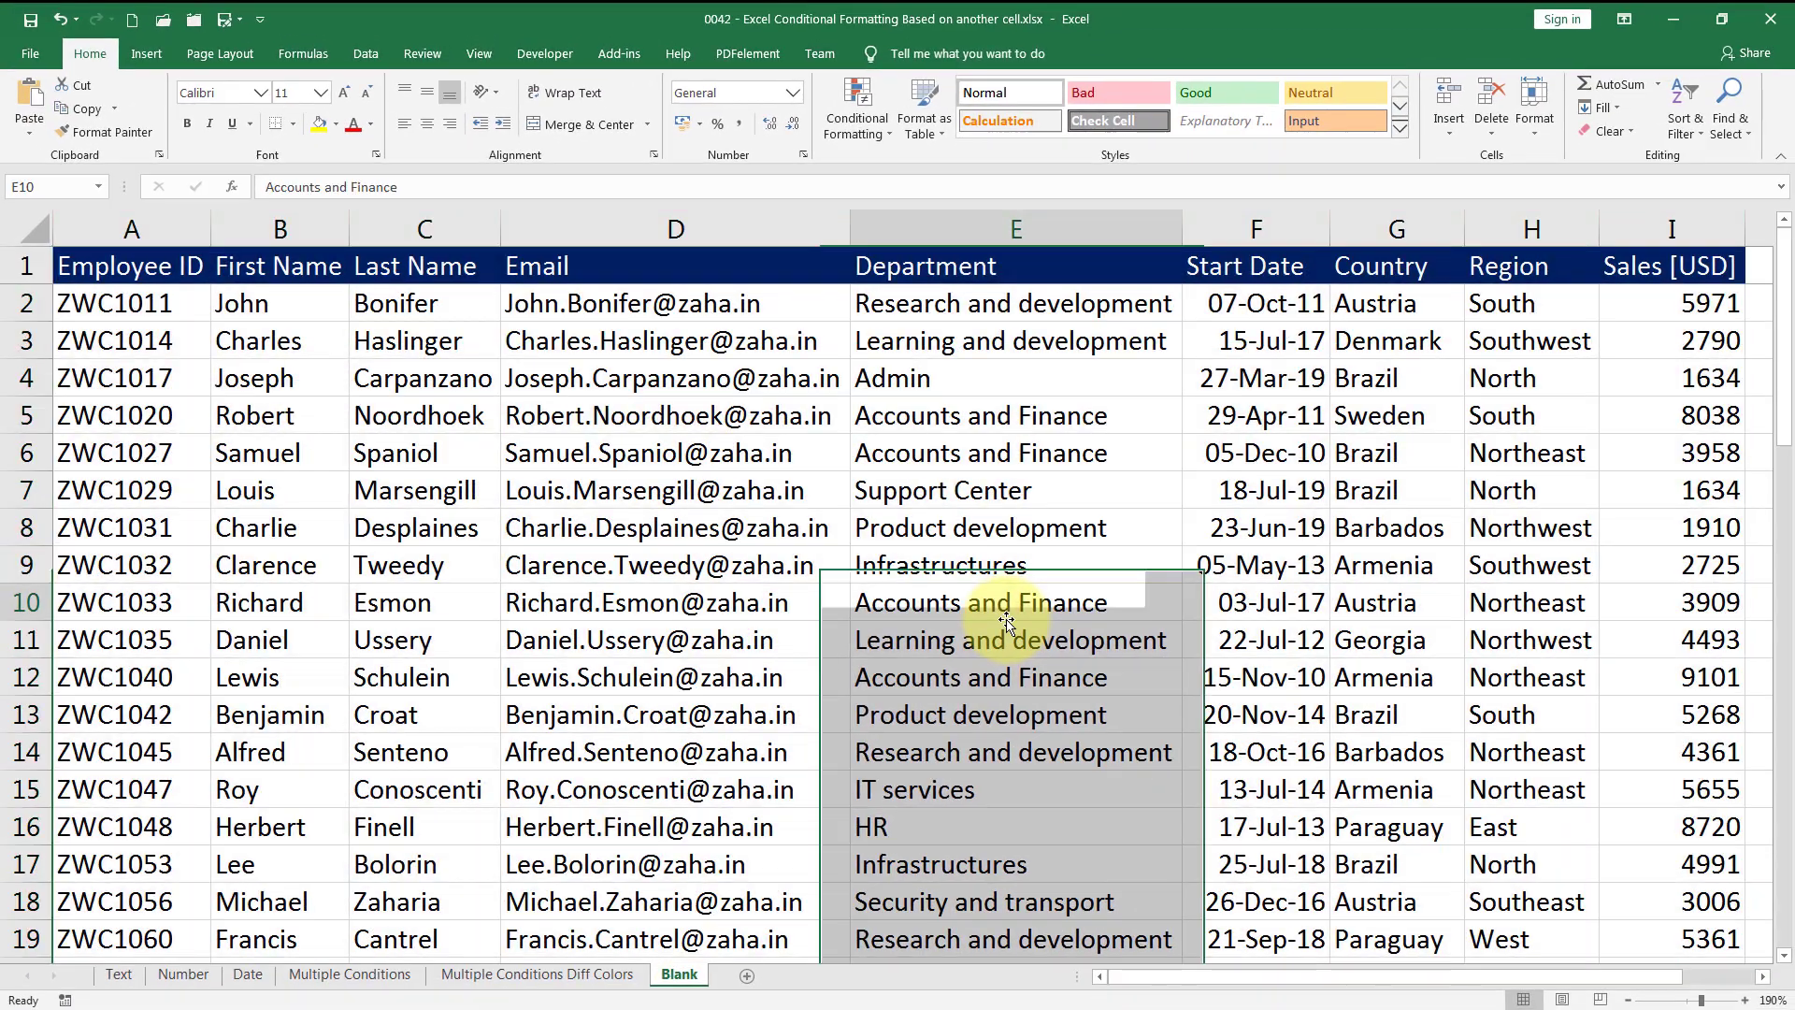
Clear the Department cells E6, E11 and E15 to test the blank-cell rule
{"action": "scroll", "coordinate": [1005, 622], "scroll_direction": "down", "scroll_amount": 1}
{"action": "scroll", "coordinate": [1005, 622], "scroll_direction": "down", "scroll_amount": 7}
{"action": "scroll", "coordinate": [1005, 622], "scroll_direction": "up", "scroll_amount": 7}
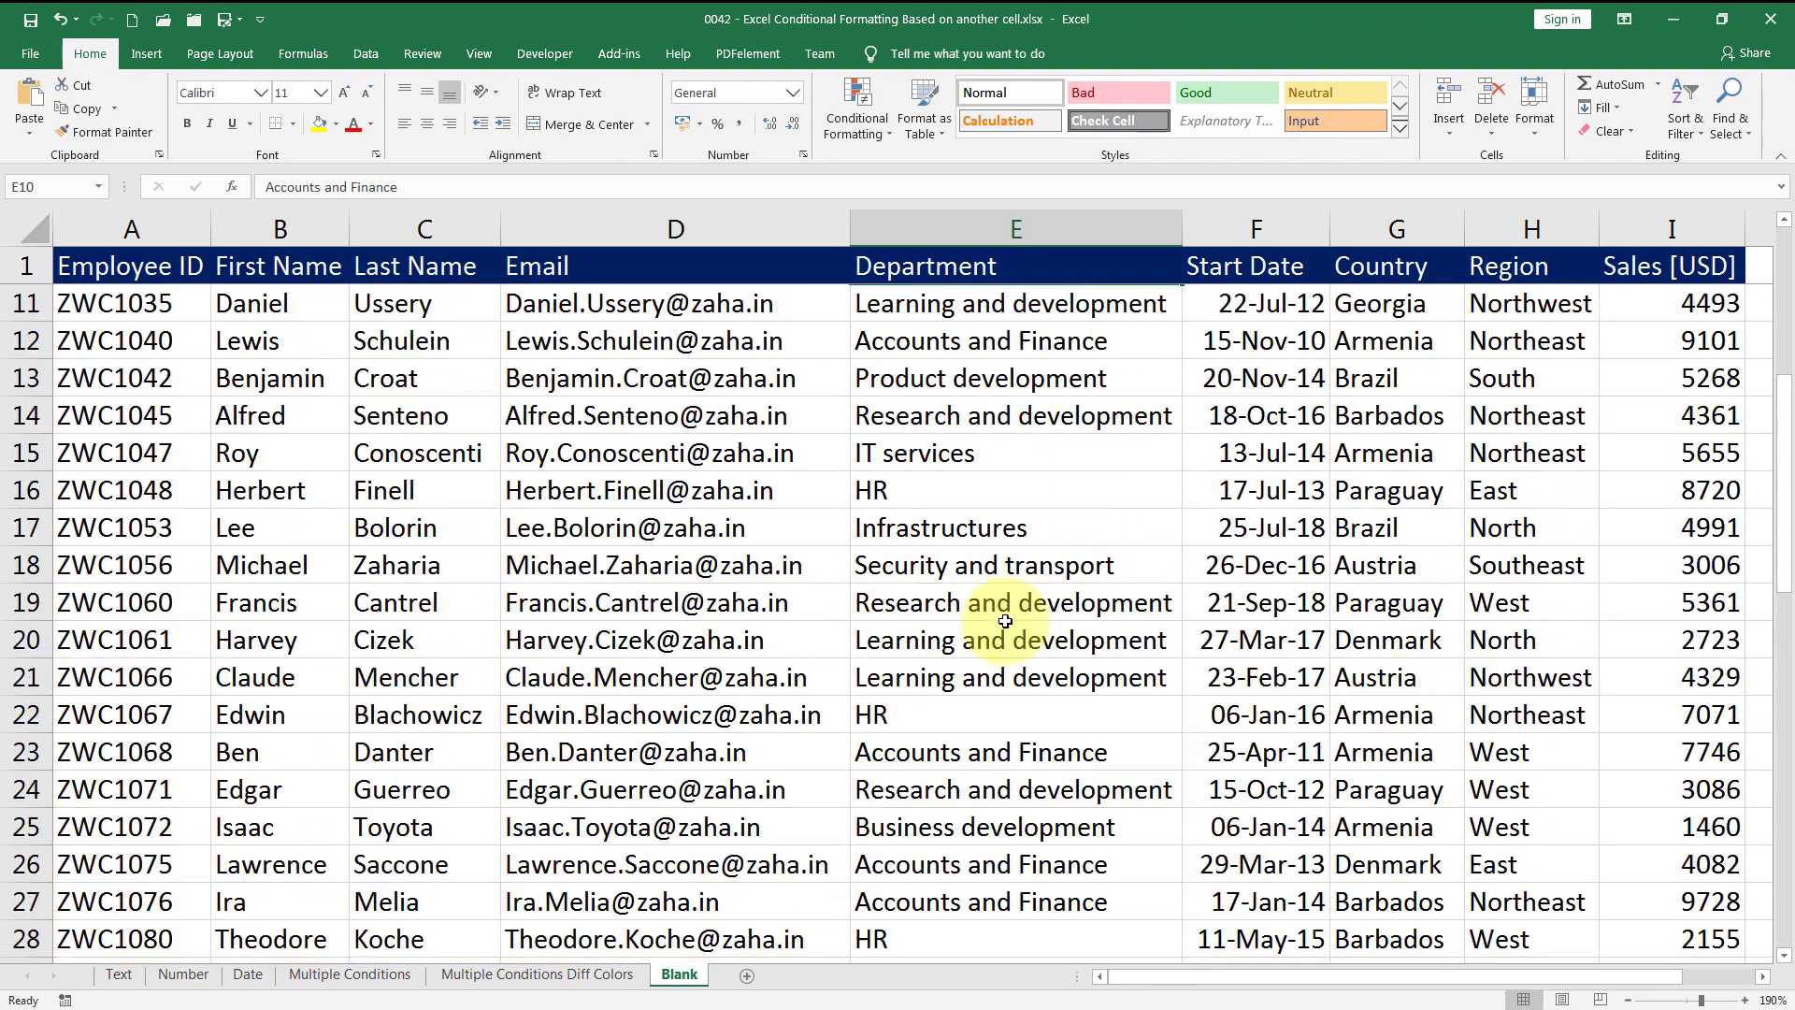
{"action": "scroll", "coordinate": [1005, 622], "scroll_direction": "up", "scroll_amount": 1}
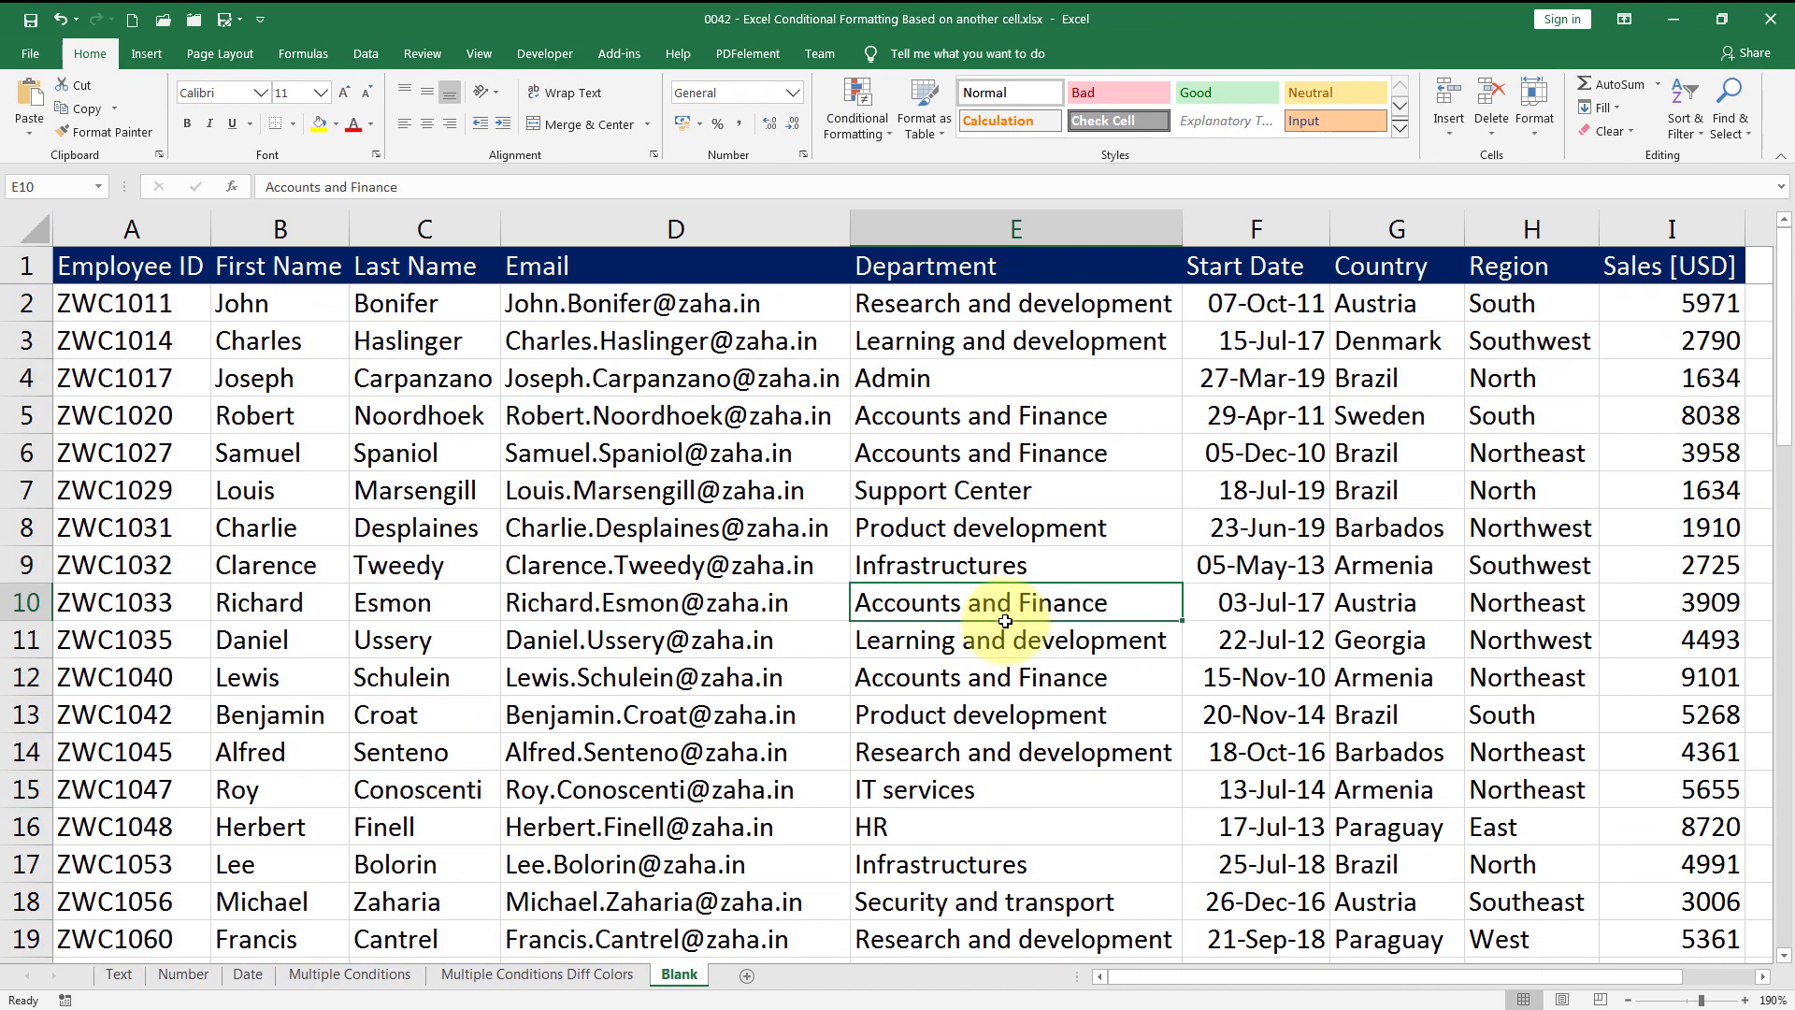
{"action": "left_click", "coordinate": [988, 468]}
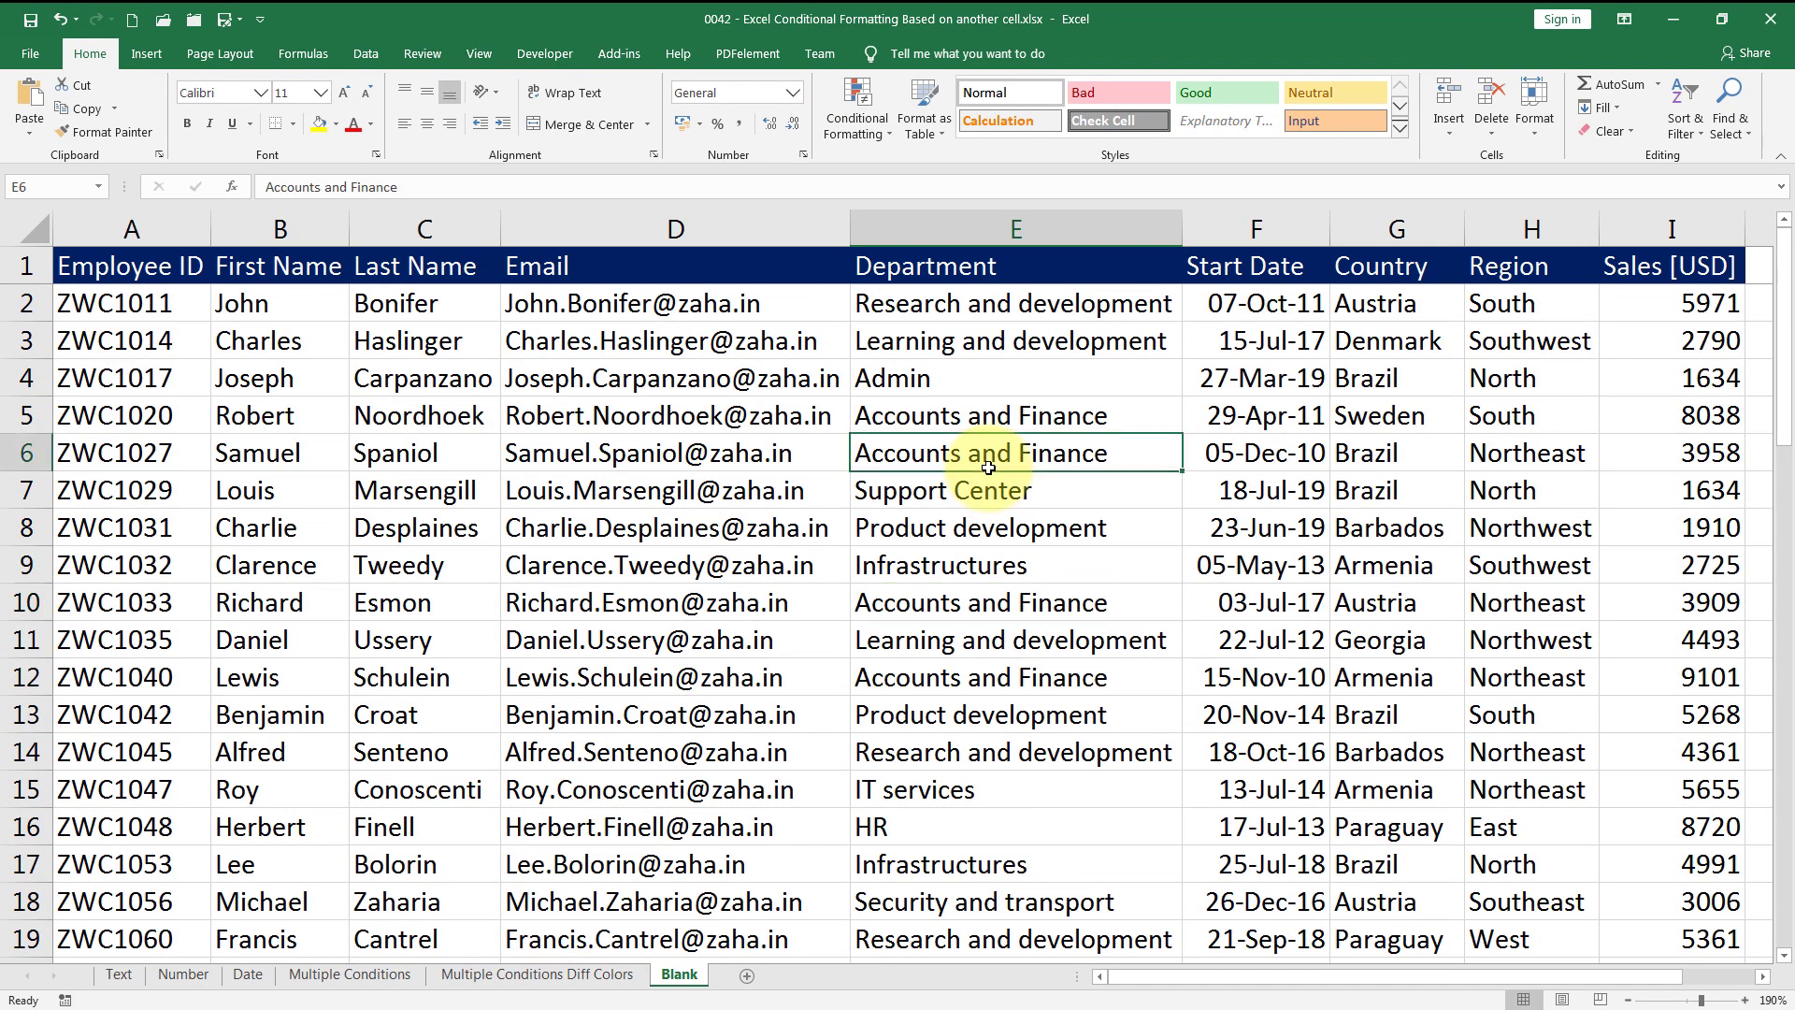
{"action": "key", "text": "Delete"}
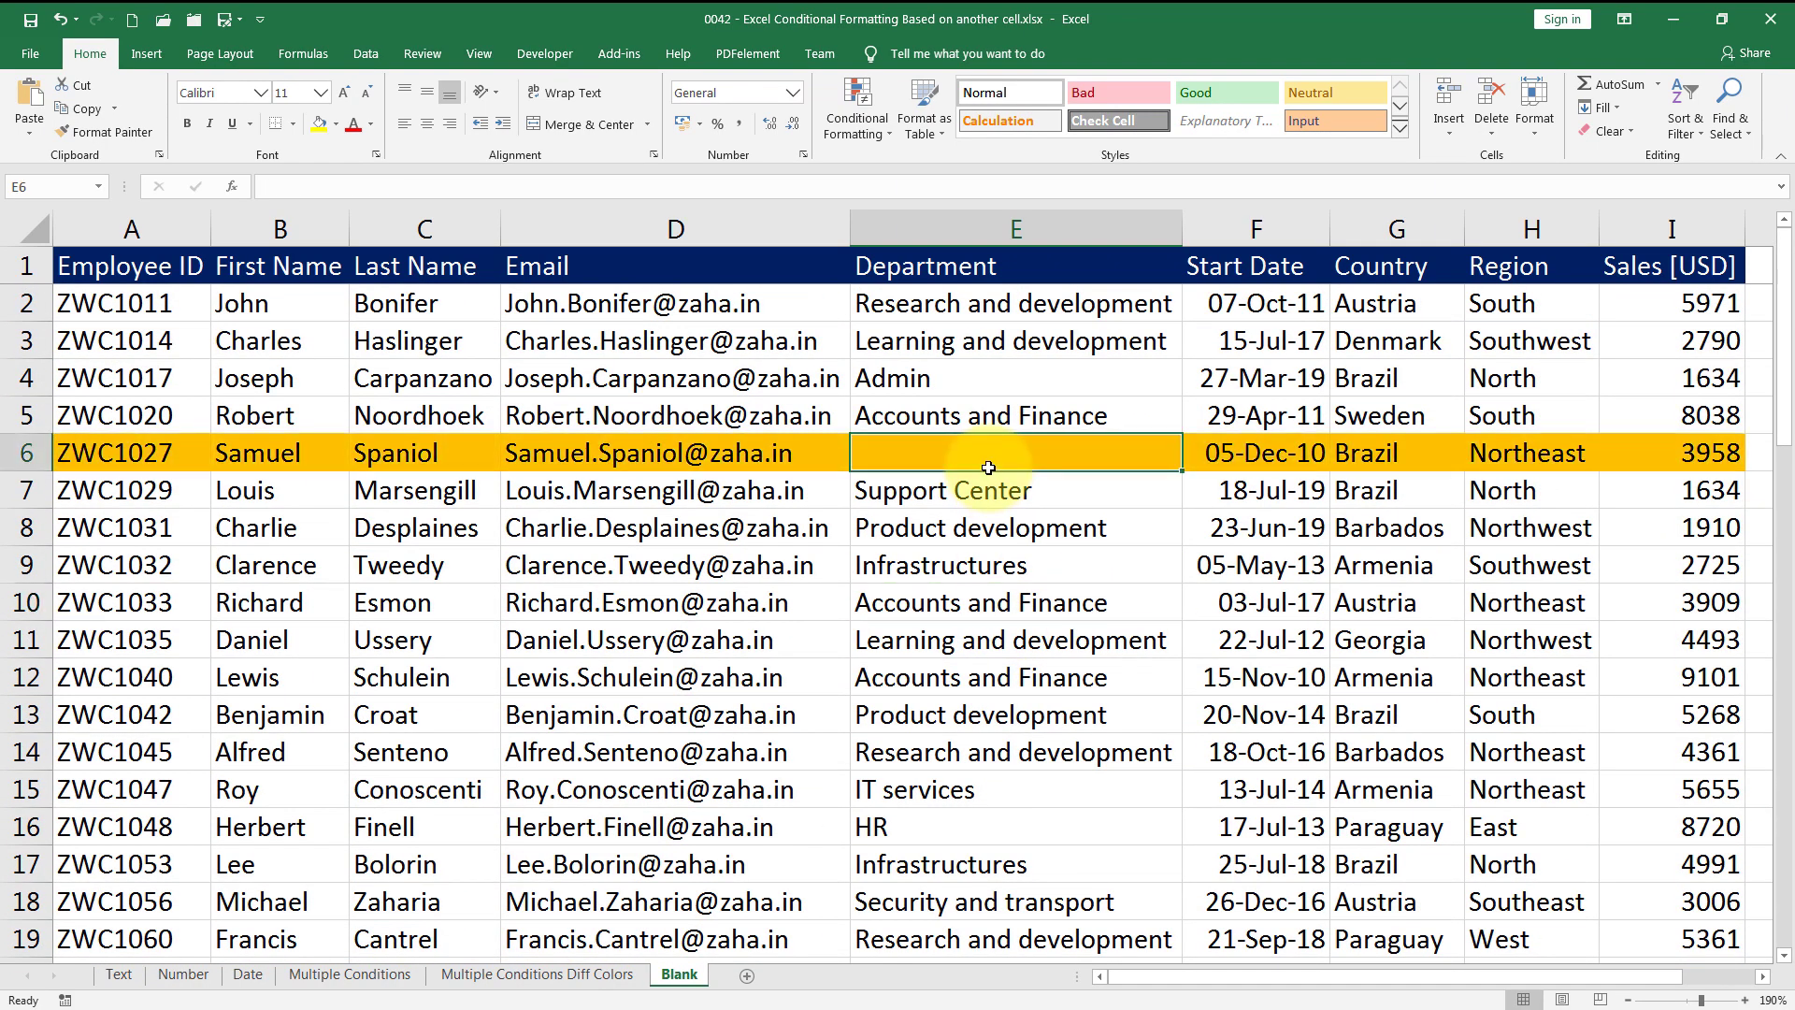
{"action": "left_click", "coordinate": [953, 631]}
{"action": "key", "text": "Delete"}
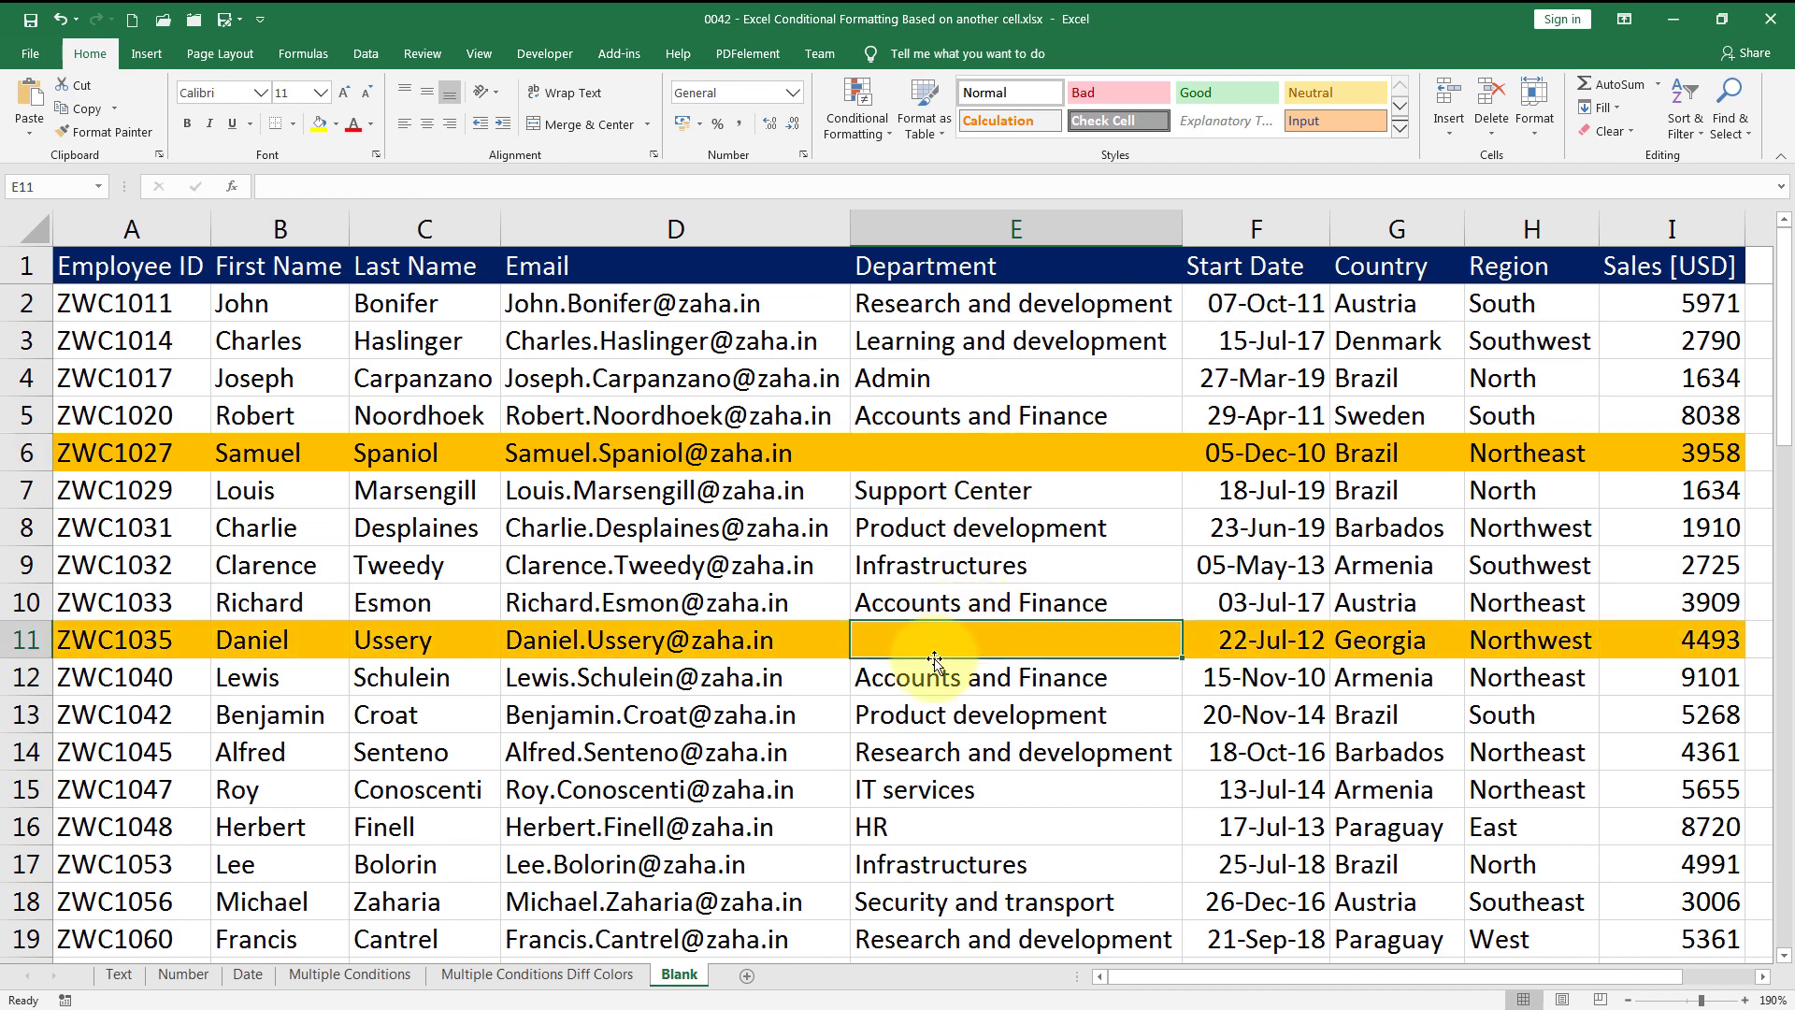
{"action": "left_click", "coordinate": [952, 790]}
{"action": "key", "text": "Delete"}
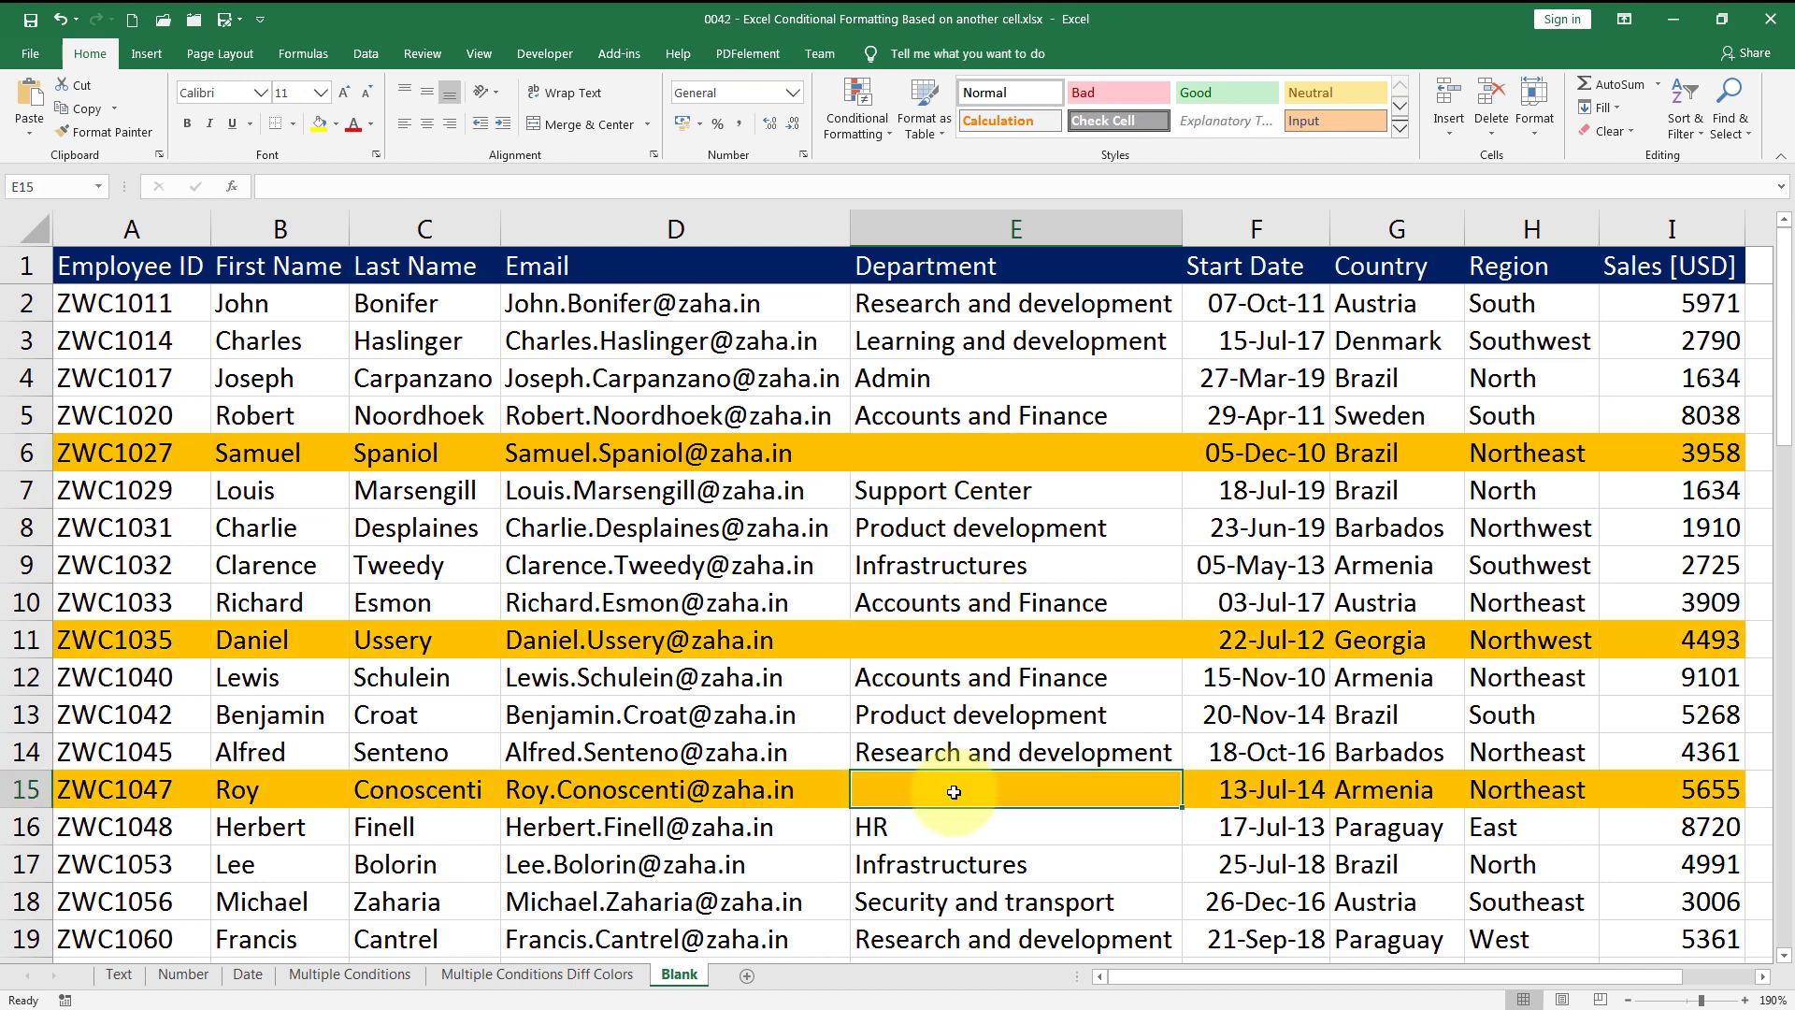